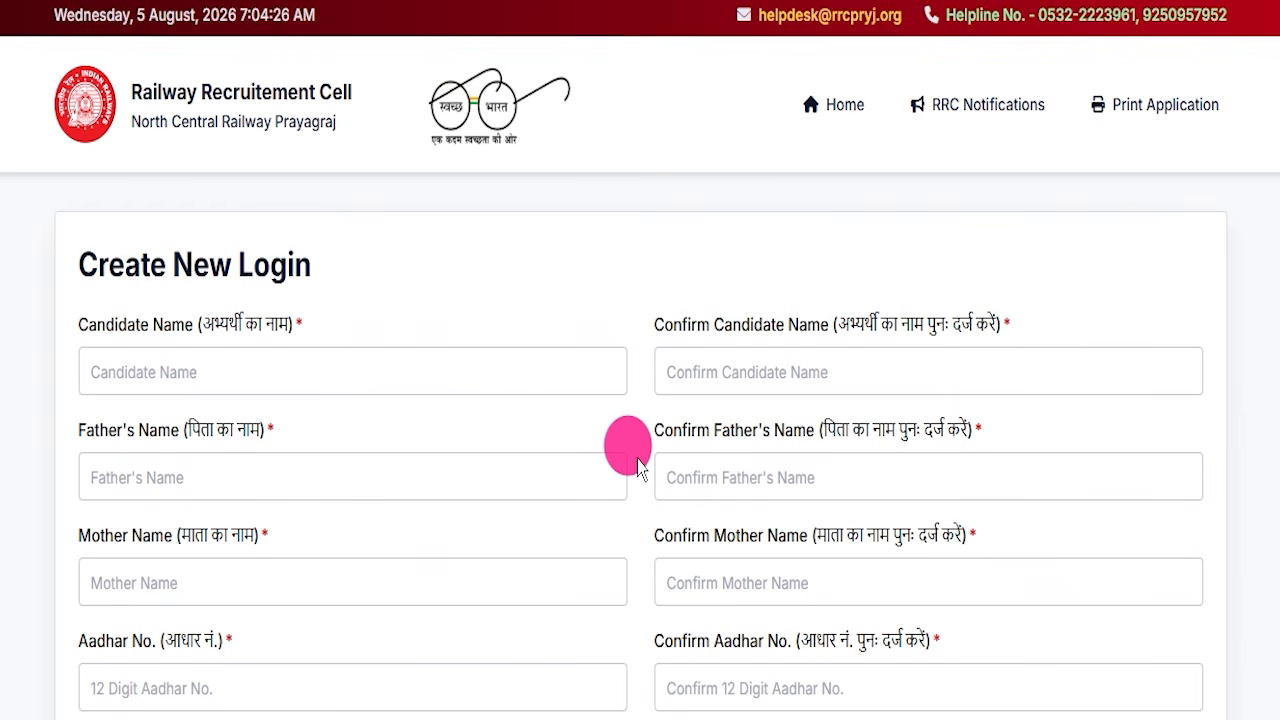
- Switch to the applicant login page and look over its login form and helpline section
left_click(640, 1)
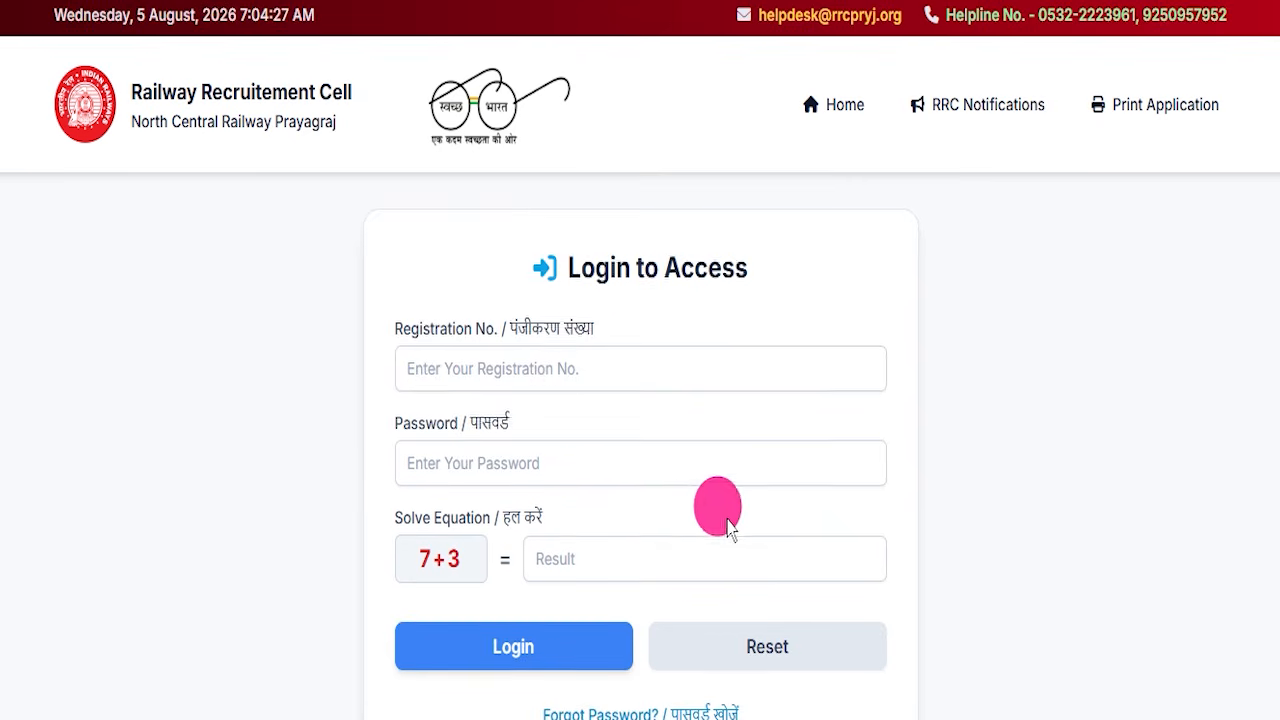
scroll(706, 537, "down", 4)
scroll(694, 526, "up", 4)
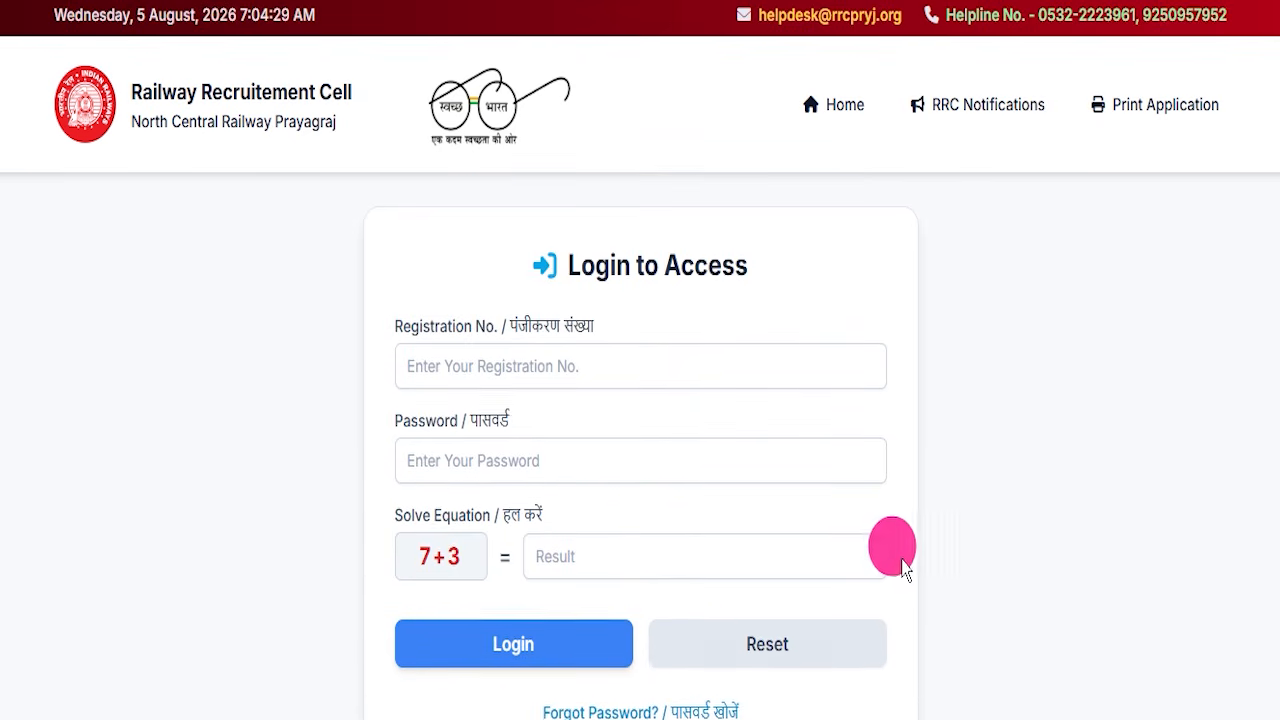
scroll(957, 514, "down", 4)
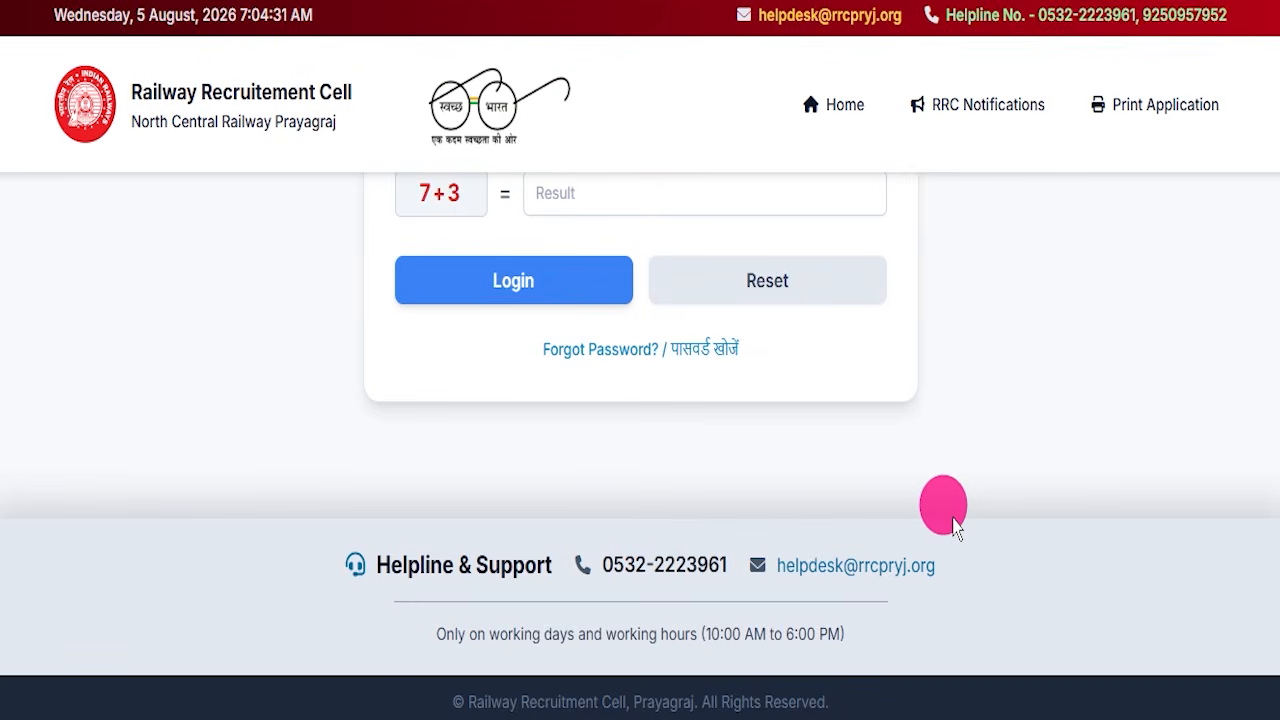
scroll(940, 512, "up", 4)
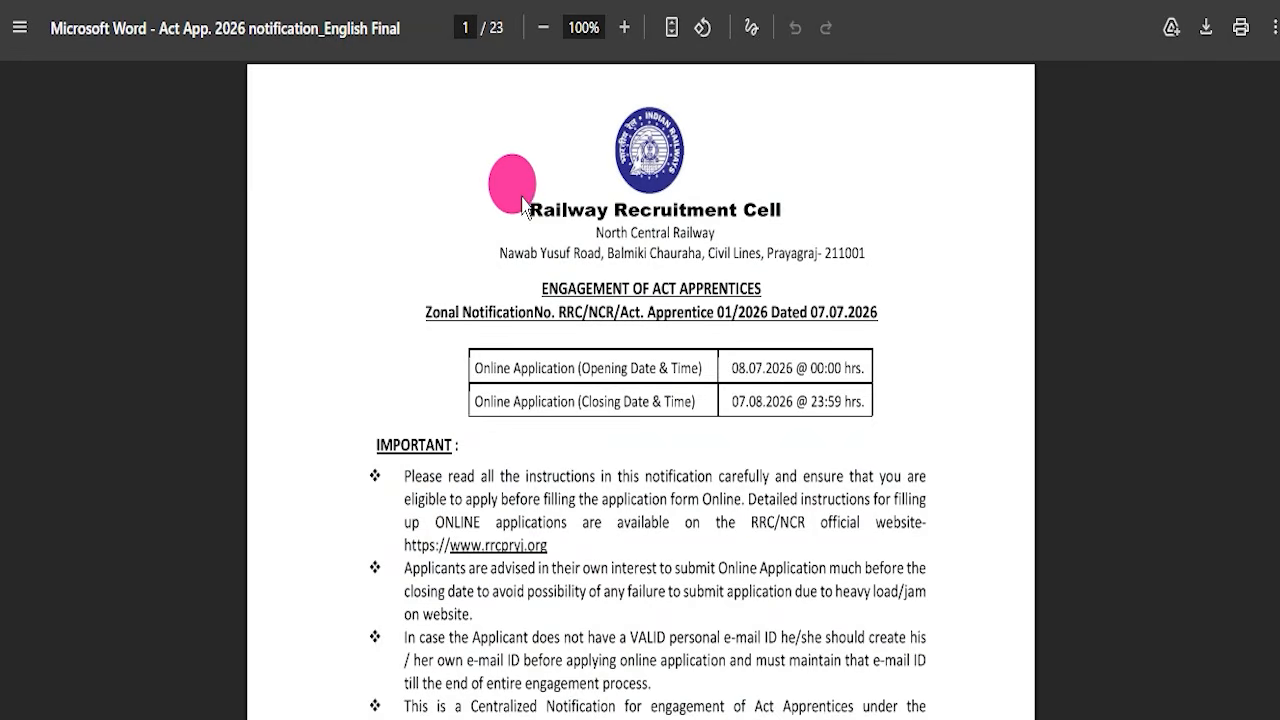
- Skim the Act Apprentice 01/2026 notification PDF and the notice board on the recruitment portal's home page
scroll(520, 260, "down", 1)
scroll(737, 257, "down", 20)
scroll(712, 370, "up", 20)
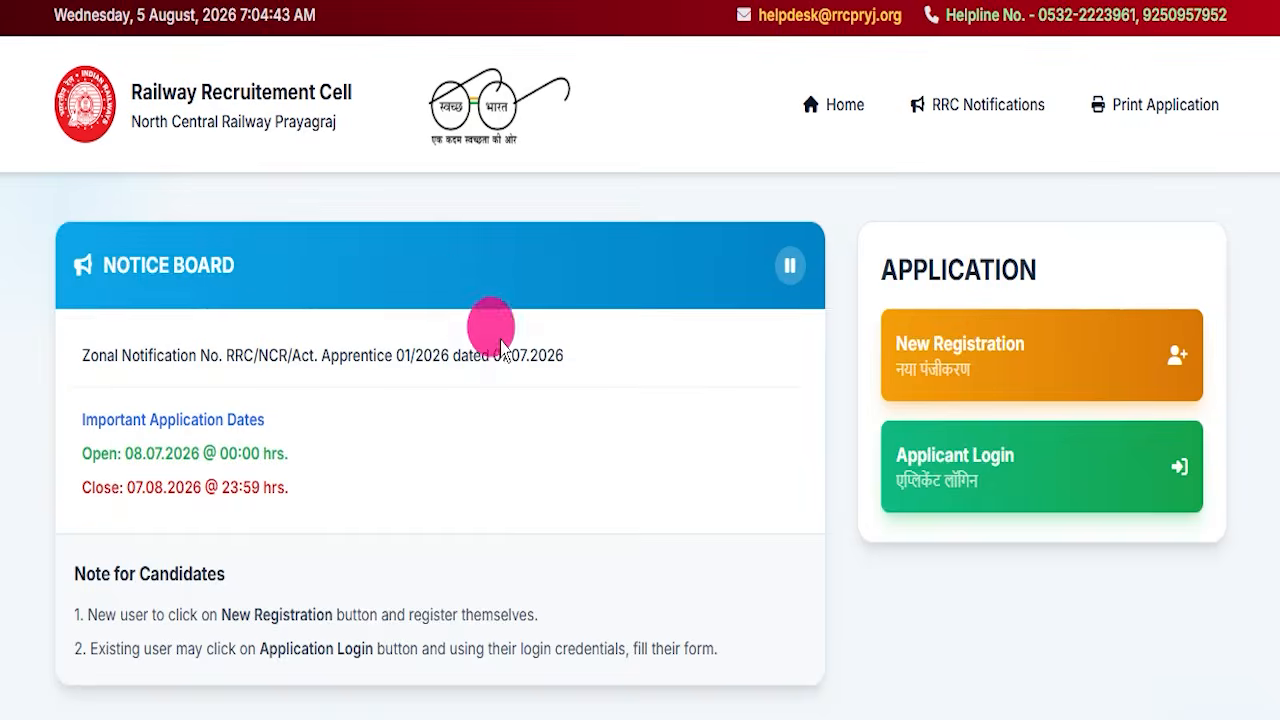
scroll(585, 428, "down", 4)
scroll(585, 428, "up", 4)
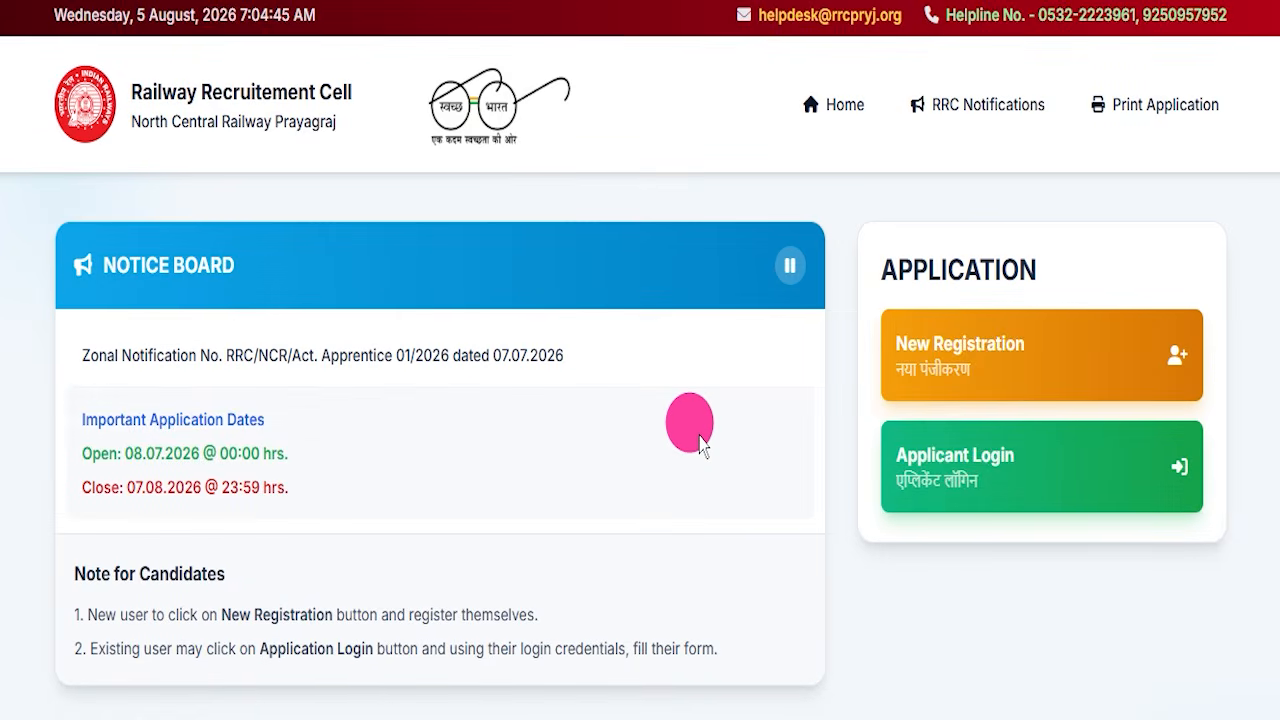
- Switch to the Create New Login page and look through its registration fields
left_click(598, 2)
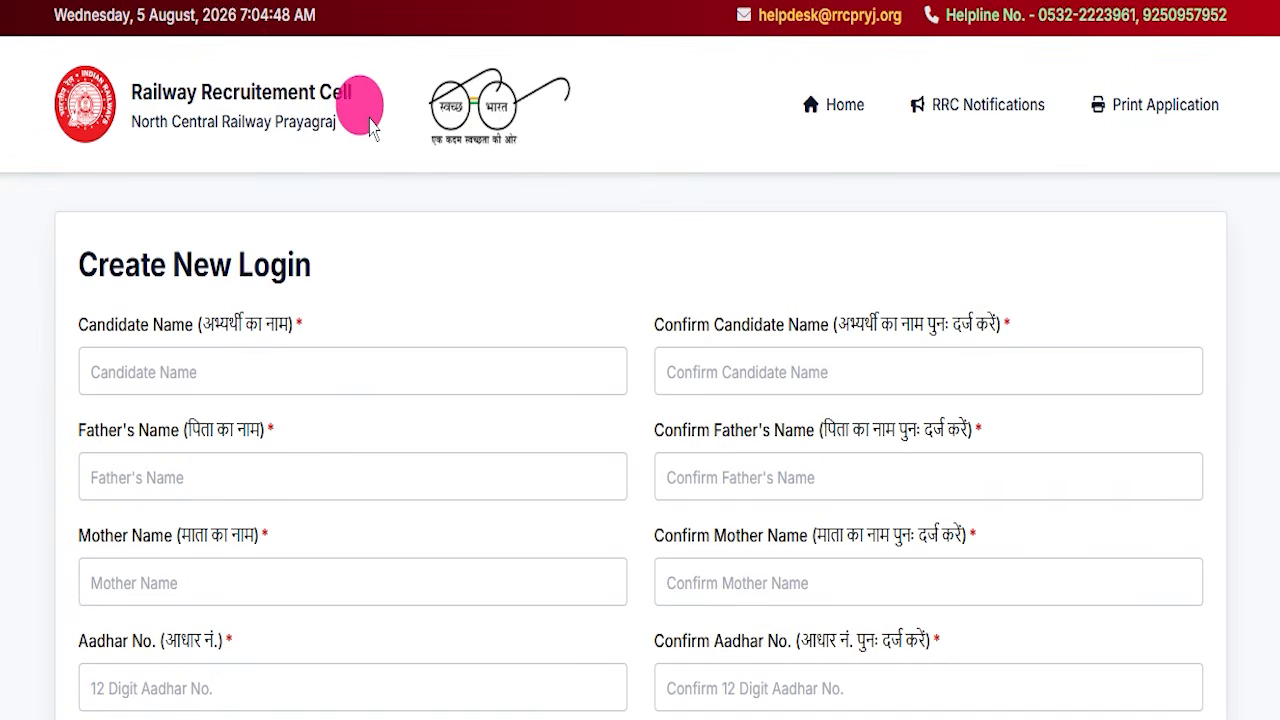
scroll(617, 300, "down", 7)
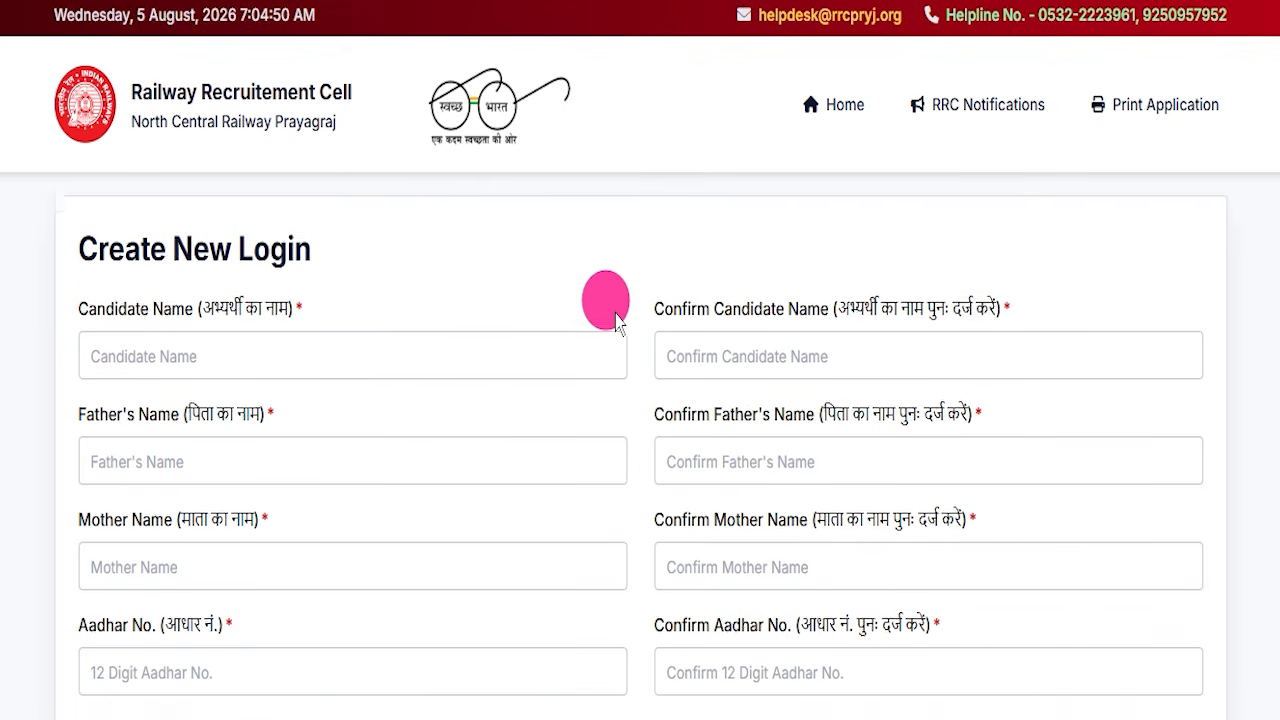
scroll(645, 372, "up", 7)
- Switch to the RRC Prayagraj official website and examine its home page from the quick links down to the footer
left_click(715, 2)
left_click(810, 2)
scroll(835, 445, "down", 3)
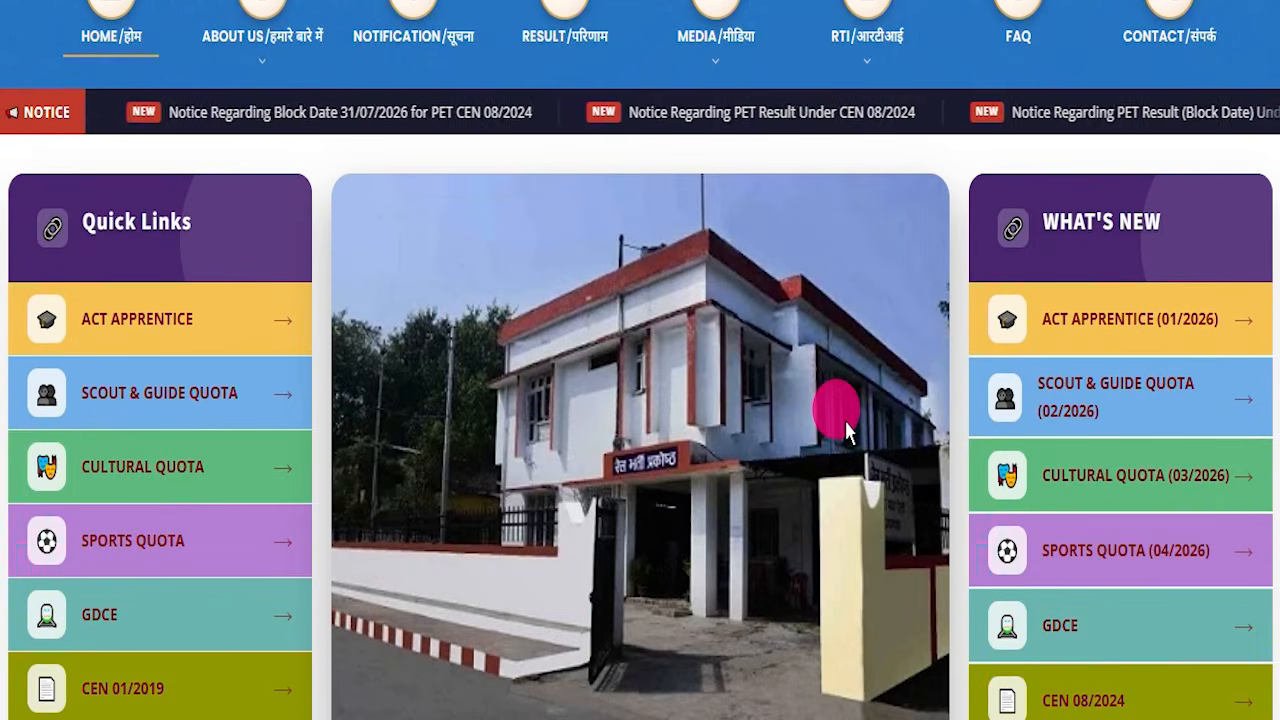
scroll(840, 425, "down", 4)
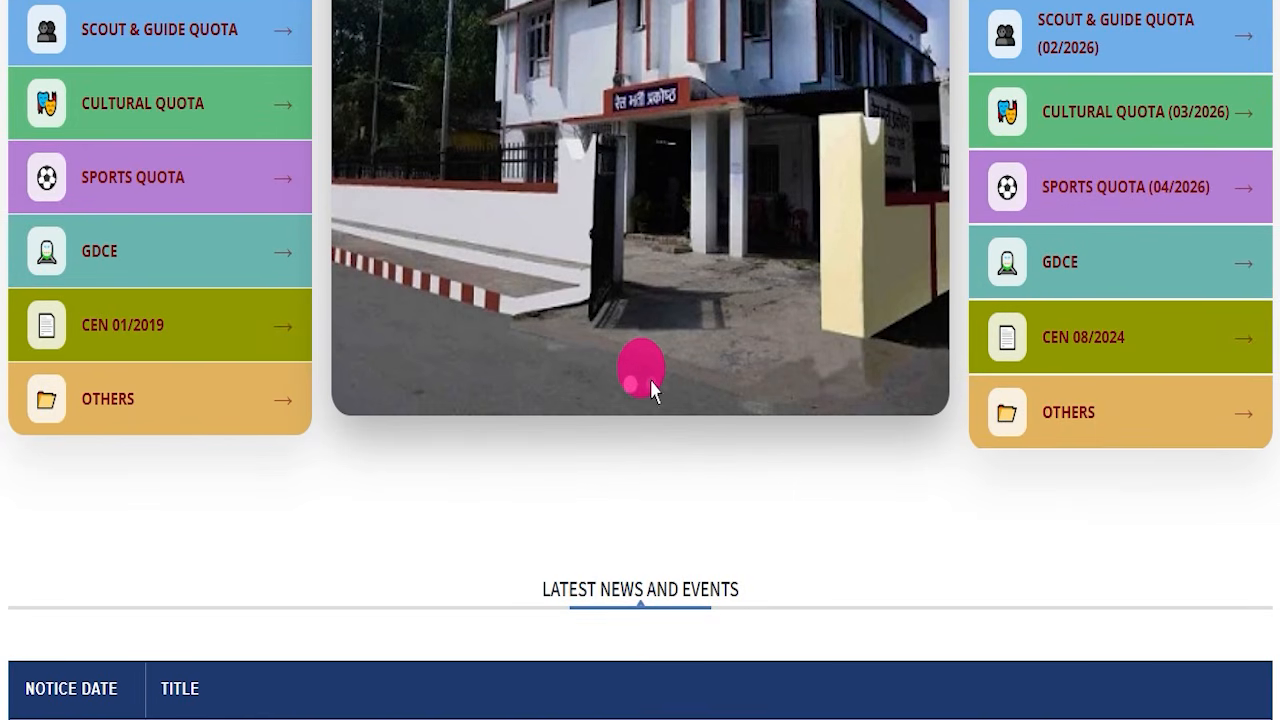
scroll(850, 455, "up", 4)
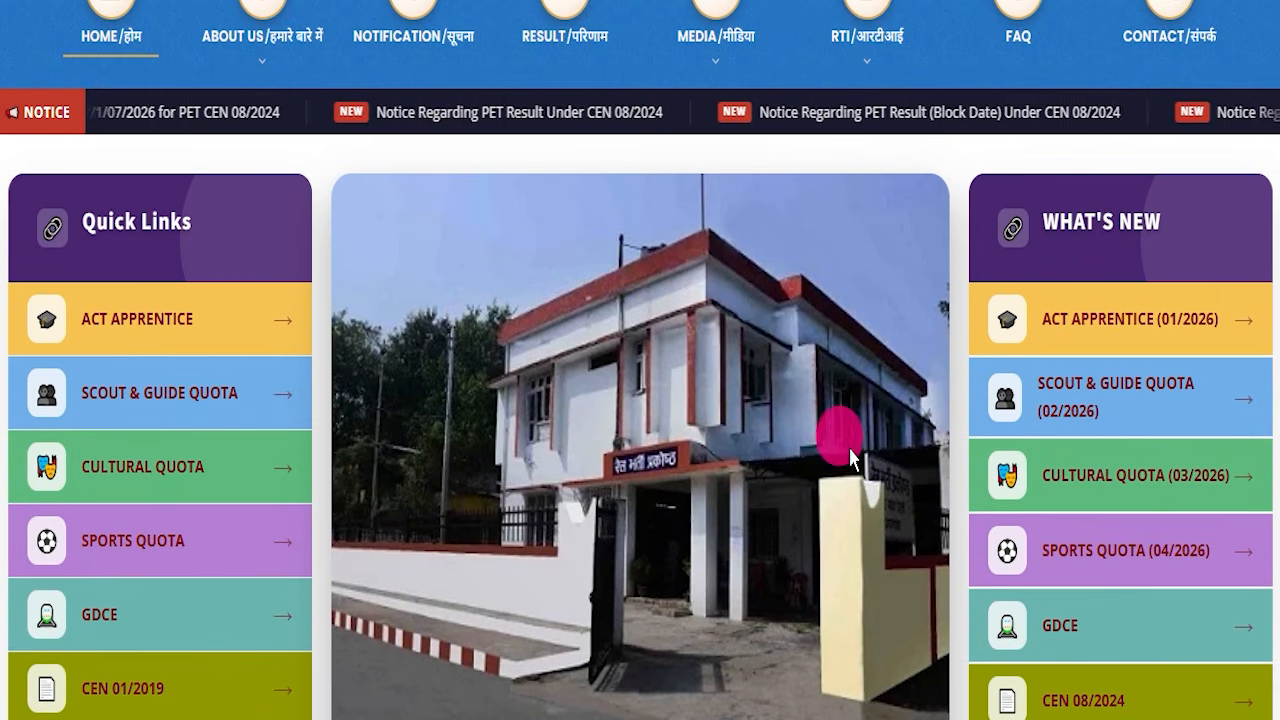
scroll(563, 434, "down", 15)
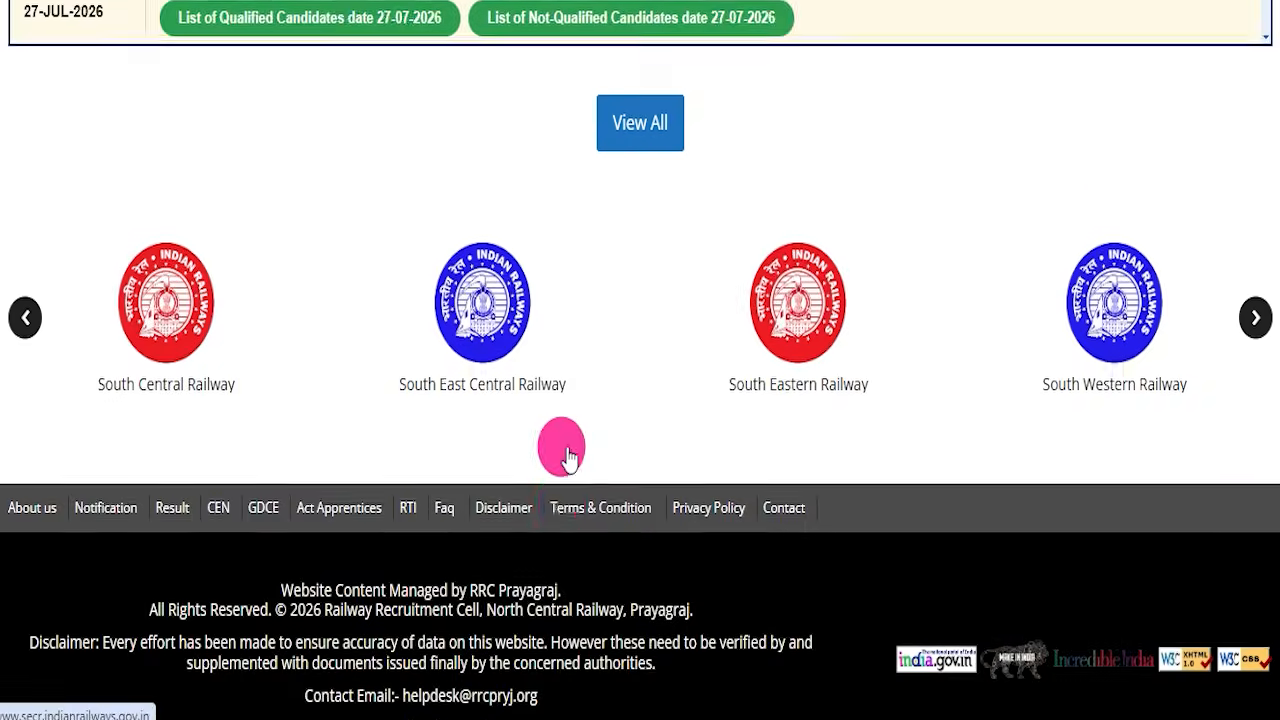
scroll(569, 443, "up", 15)
scroll(786, 429, "down", 5)
scroll(753, 500, "up", 4)
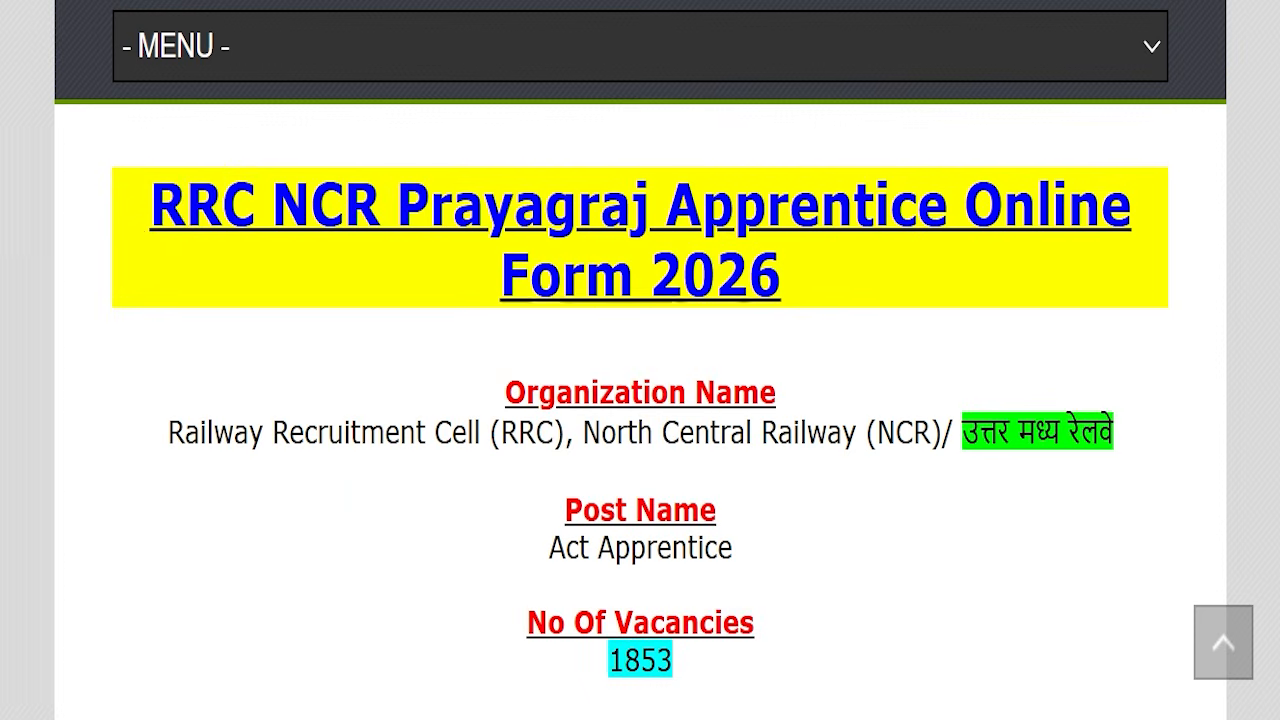
- Review the IndSarkariNaukri recruitment article from its site header and introduction to the Apprentice Online Form 2026 heading
left_click_drag(109, 209, 955, 280)
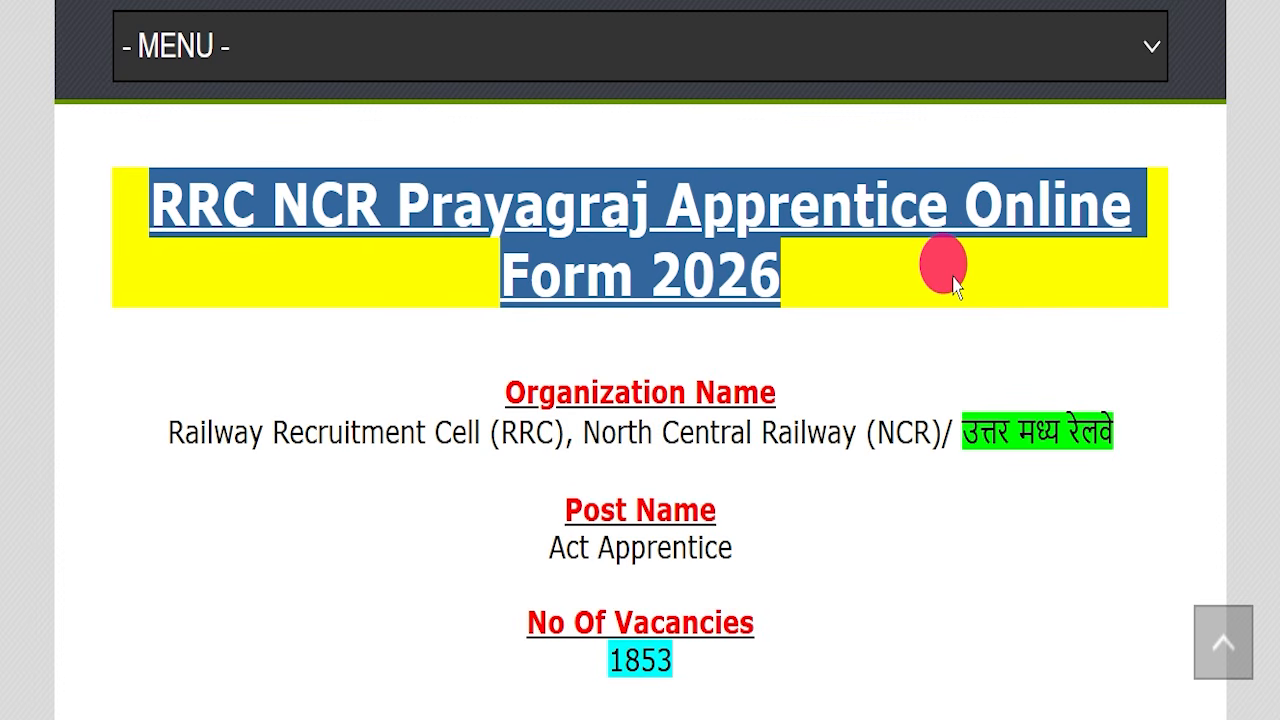
left_click(262, 420)
scroll(506, 335, "up", 6)
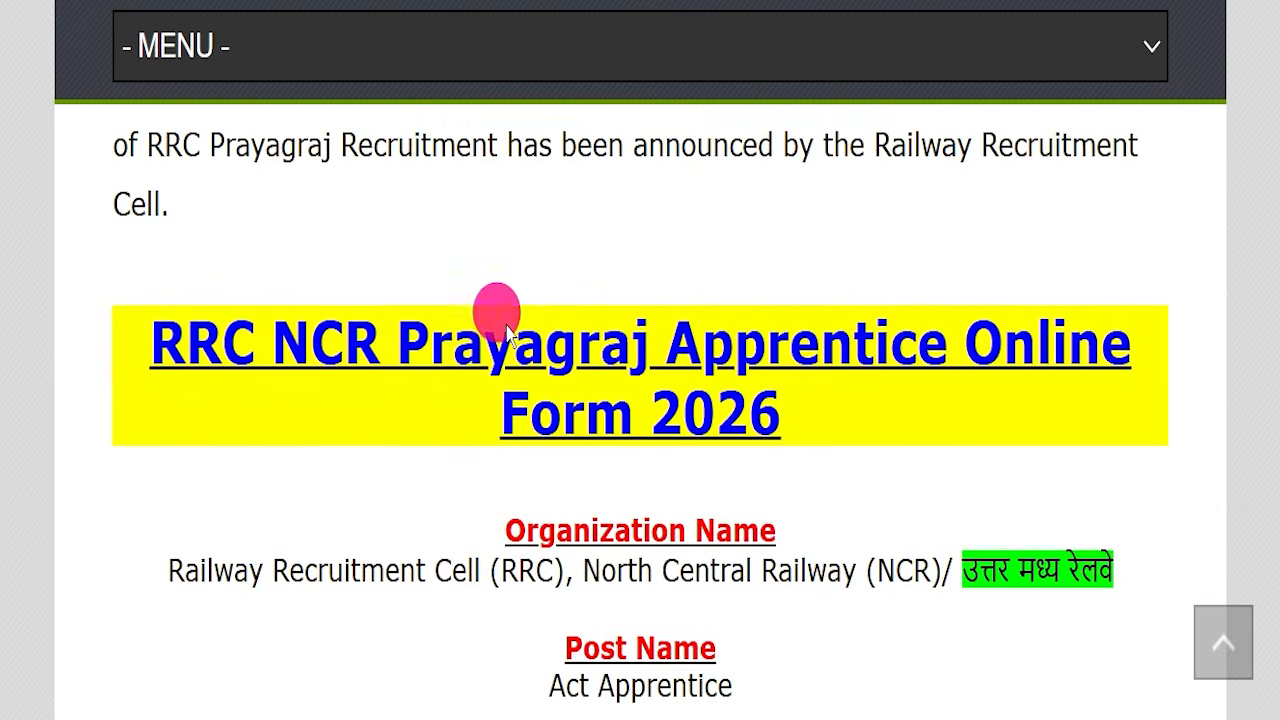
scroll(500, 335, "up", 8)
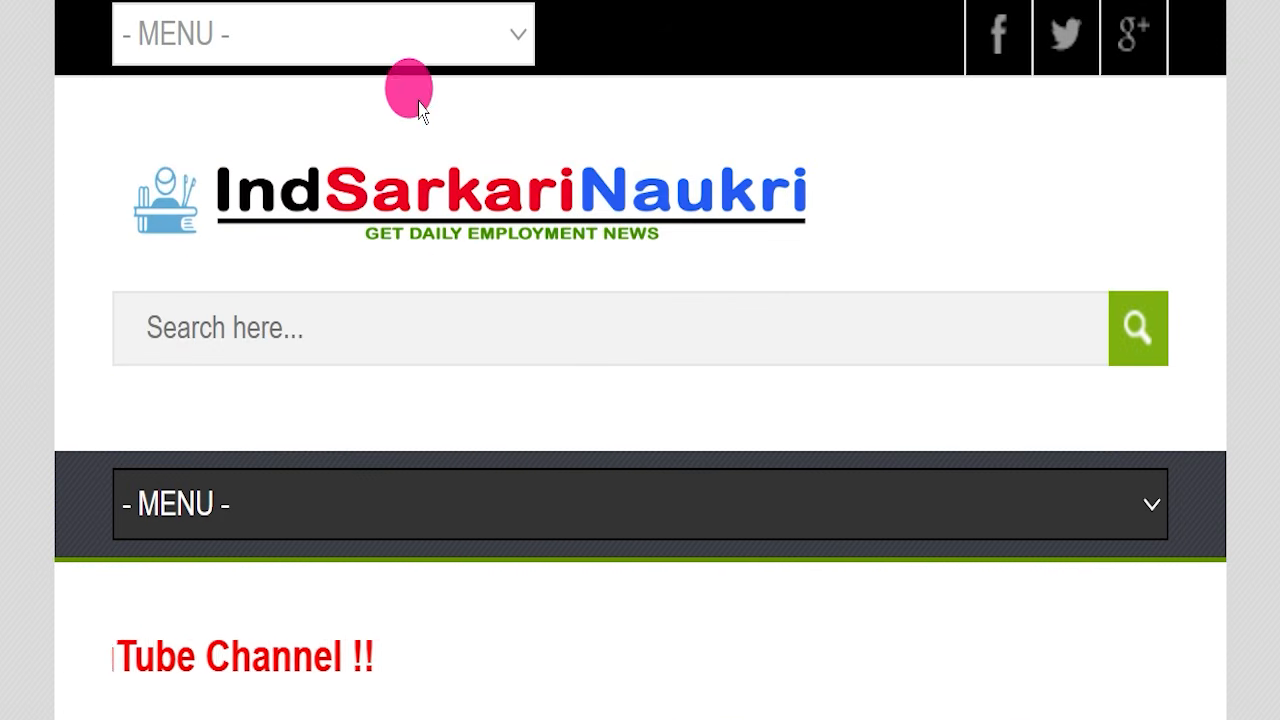
scroll(690, 300, "down", 2)
scroll(695, 318, "down", 10)
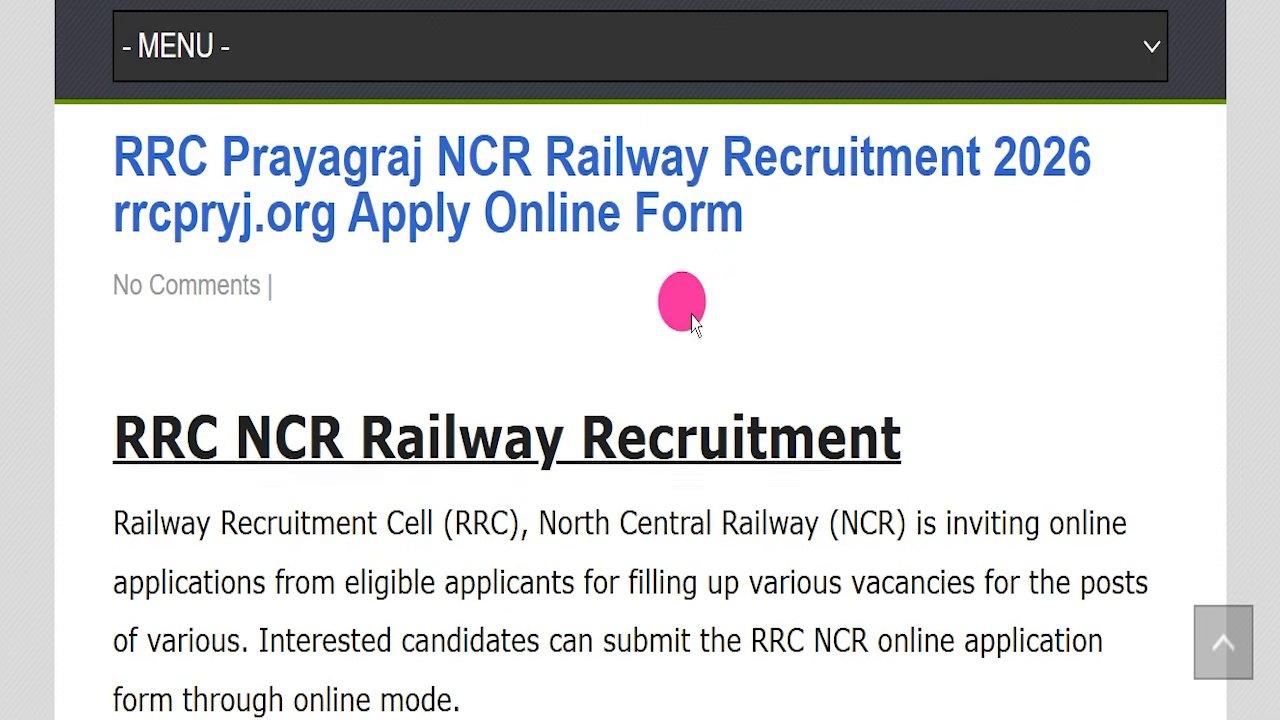
scroll(690, 312, "down", 2)
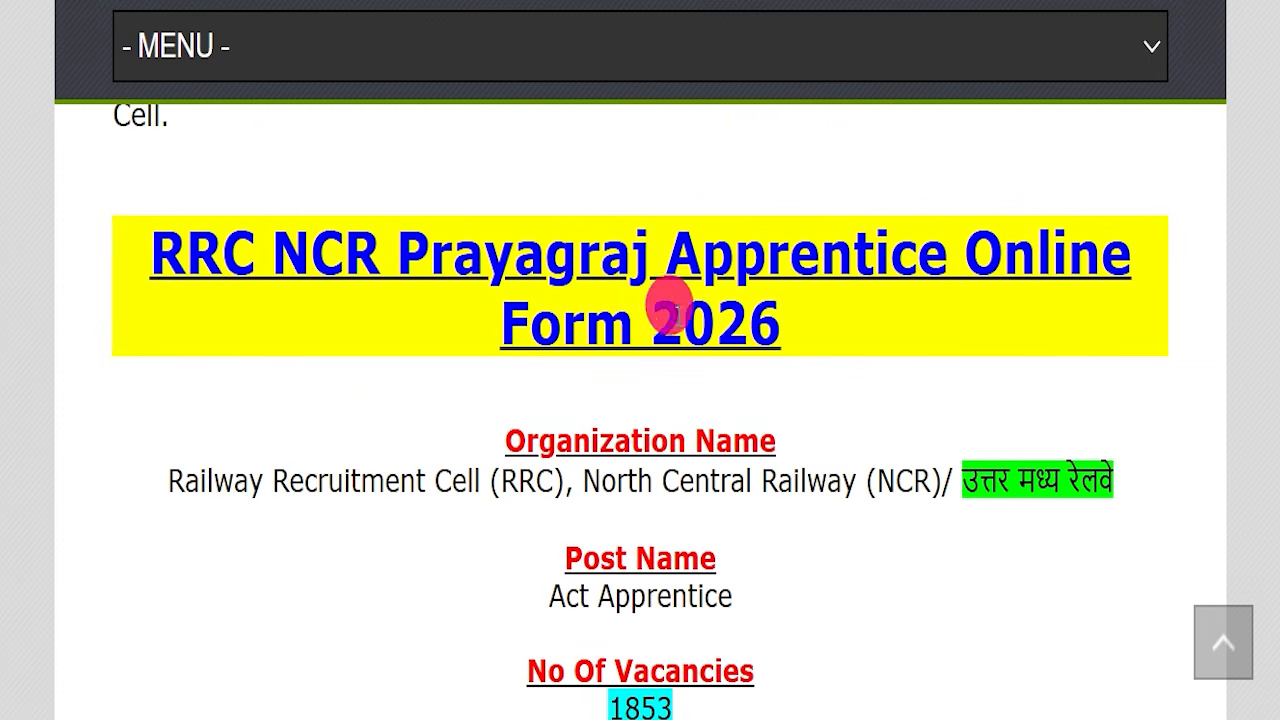
scroll(658, 320, "down", 1)
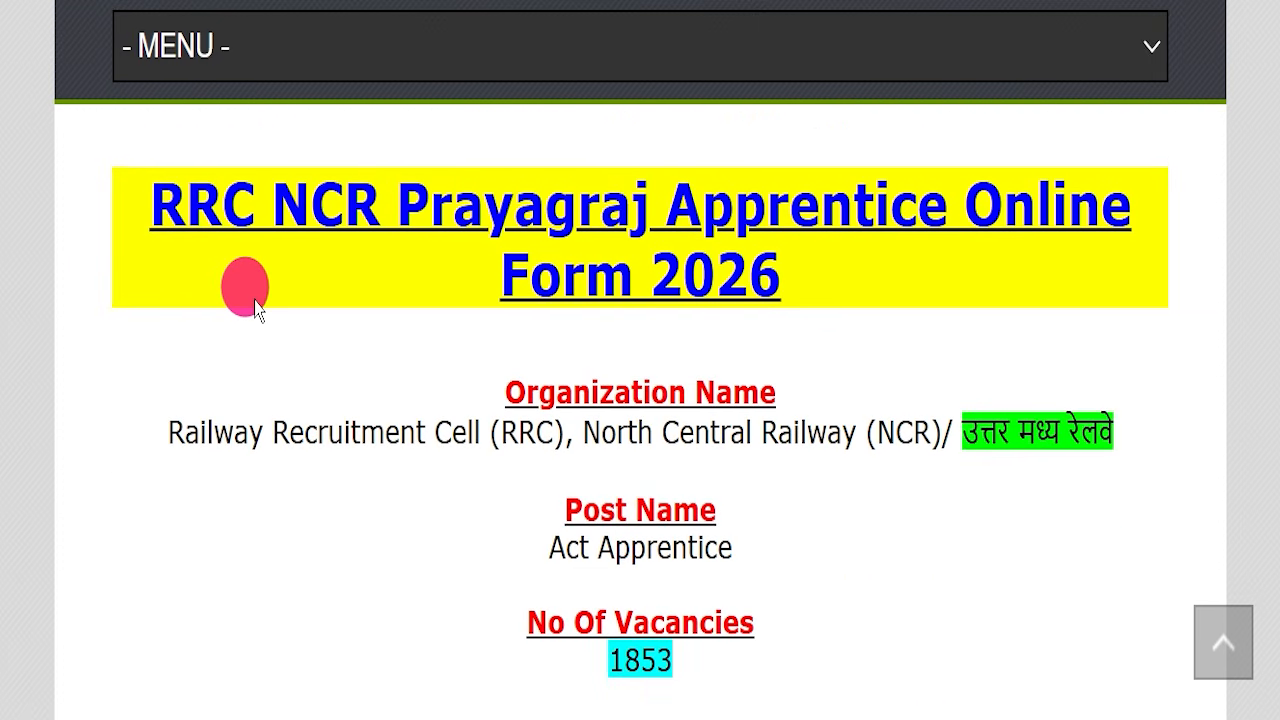
- Highlight the article's Apprentice Online Form 2026 heading and the organization, post name and vacancy details beneath it
left_click_drag(150, 205, 920, 240)
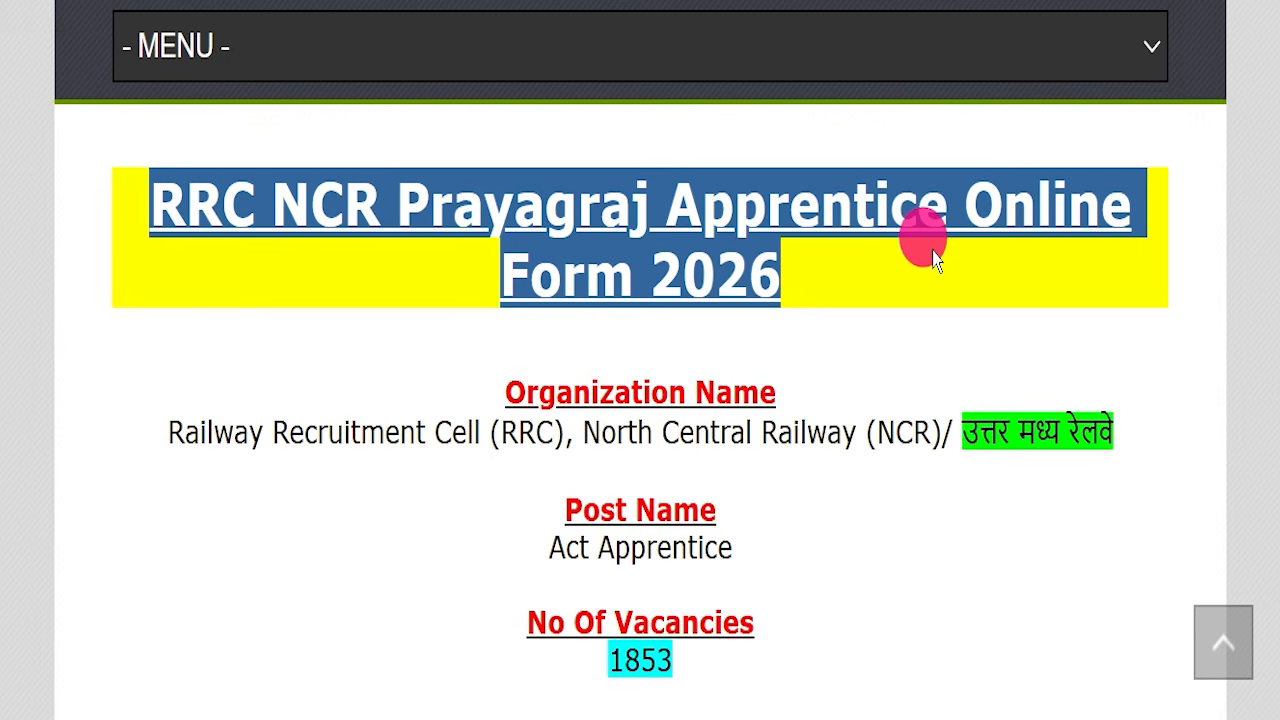
left_click_drag(162, 448, 886, 420)
left_click(886, 420)
left_click_drag(962, 430, 1114, 420)
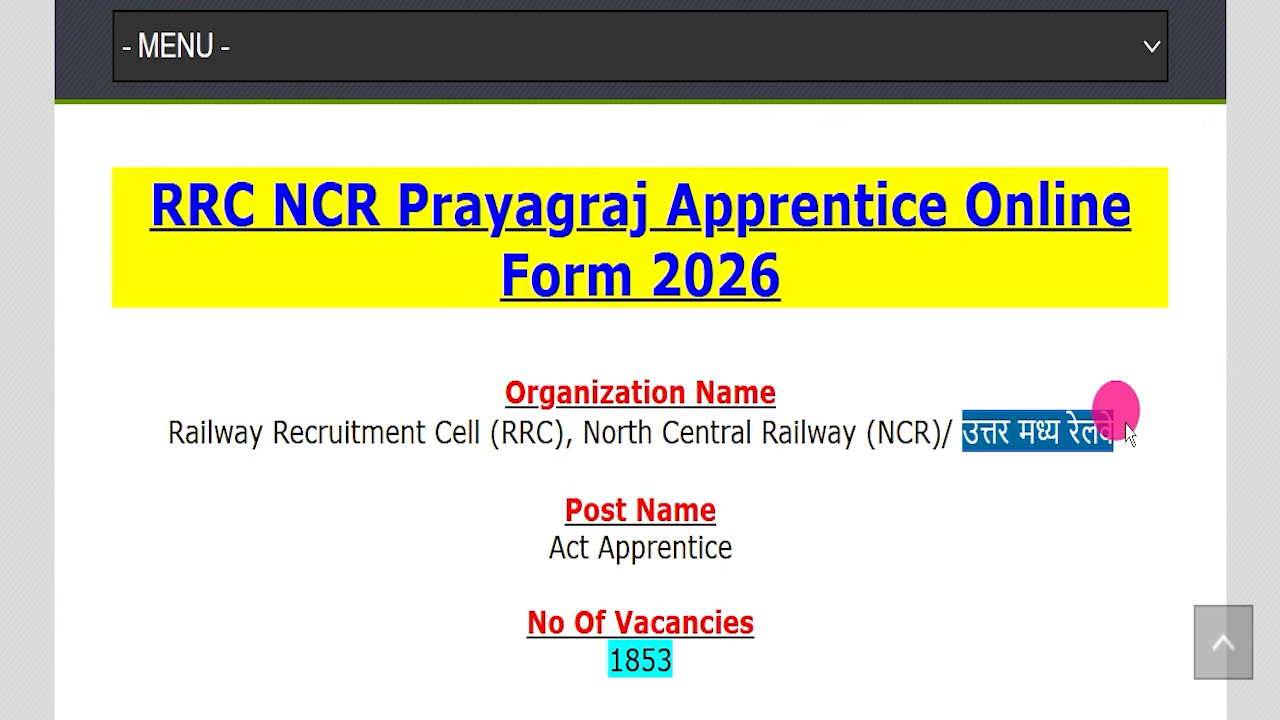
left_click_drag(480, 557, 789, 546)
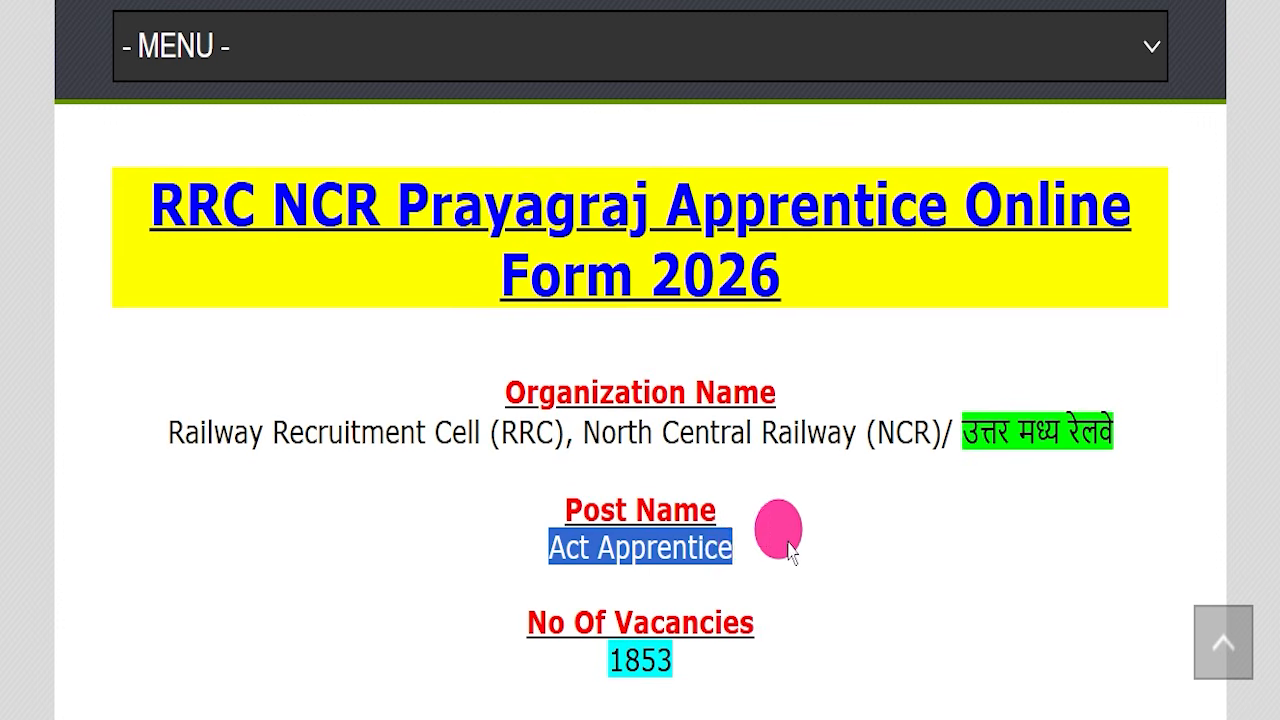
left_click_drag(503, 648, 714, 668)
- Highlight the last date for applying online under Important Dates
scroll(700, 500, "down", 3)
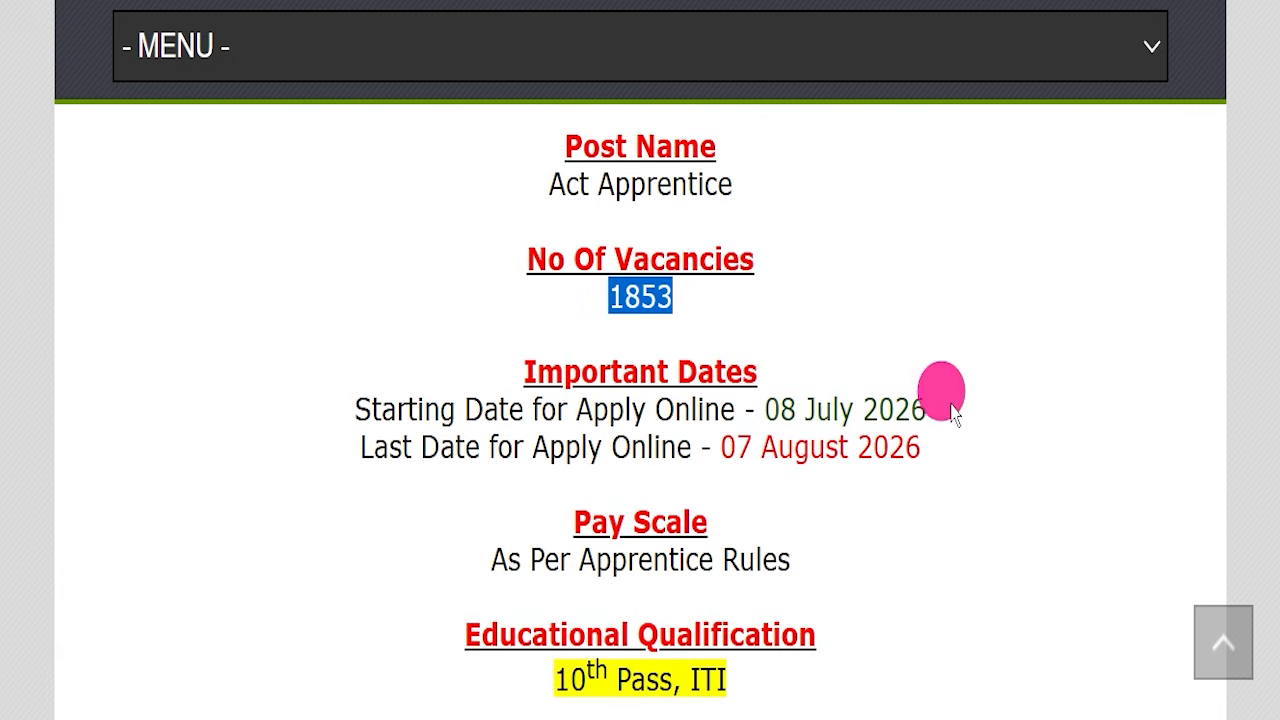
left_click_drag(322, 465, 912, 450)
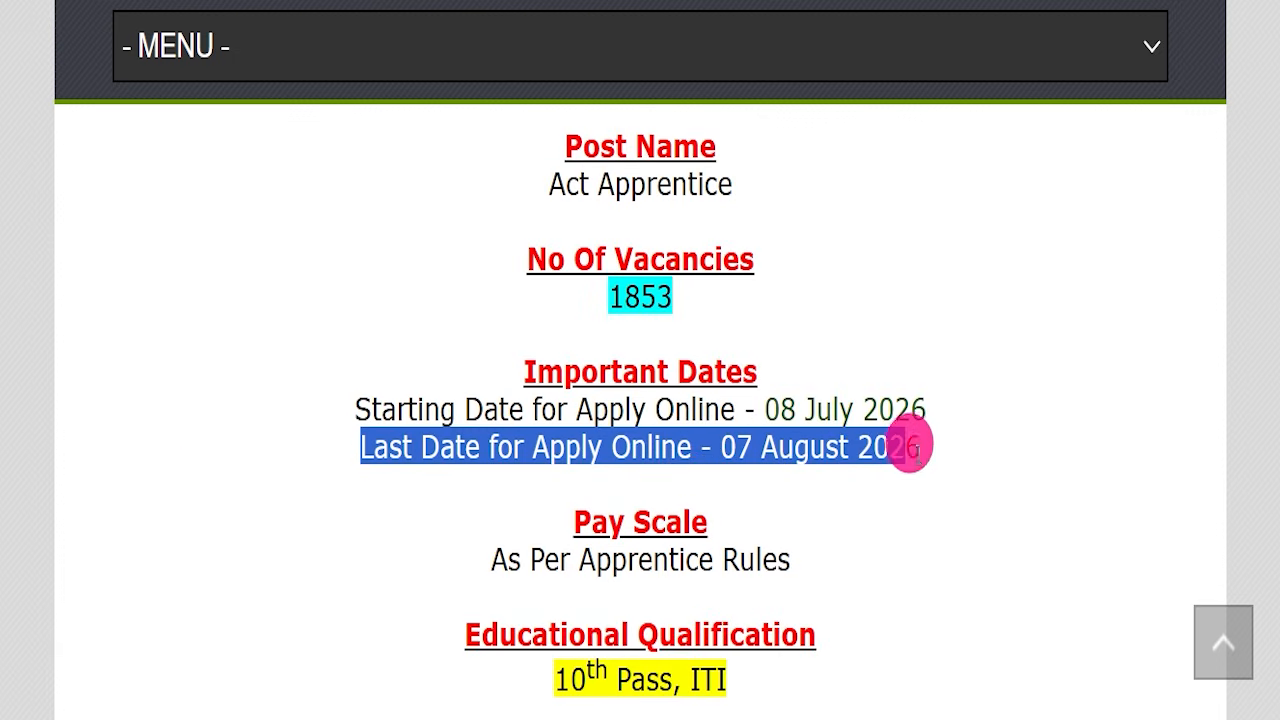
left_click(922, 446)
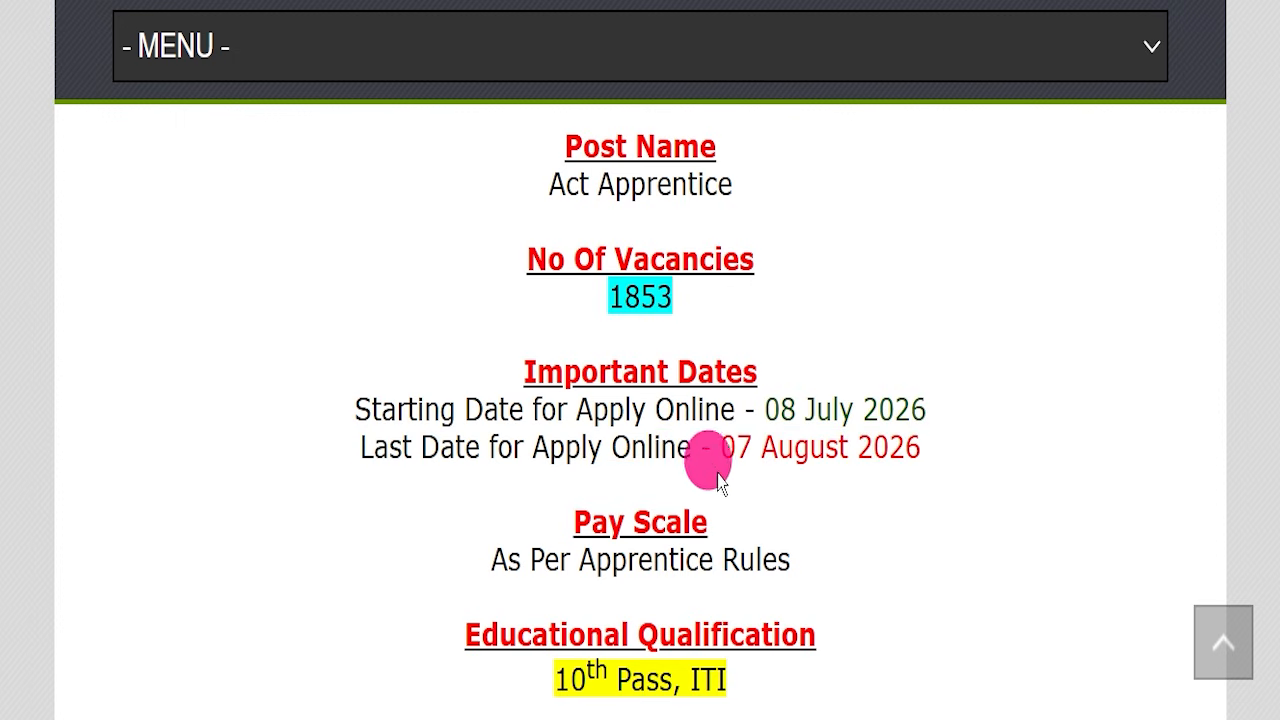
left_click_drag(704, 449, 1014, 449)
- Highlight the pay scale, educational qualification and age limit details in the article
scroll(894, 420, "down", 1)
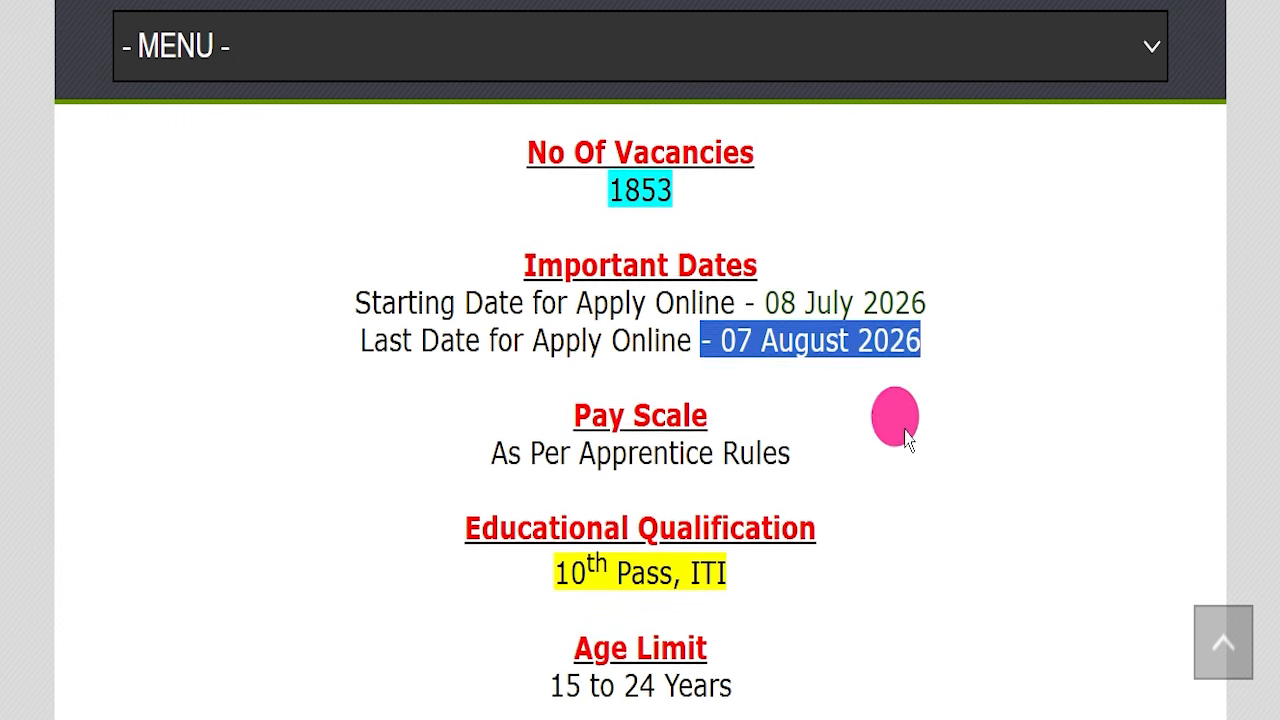
left_click(447, 451)
left_click_drag(447, 451, 826, 444)
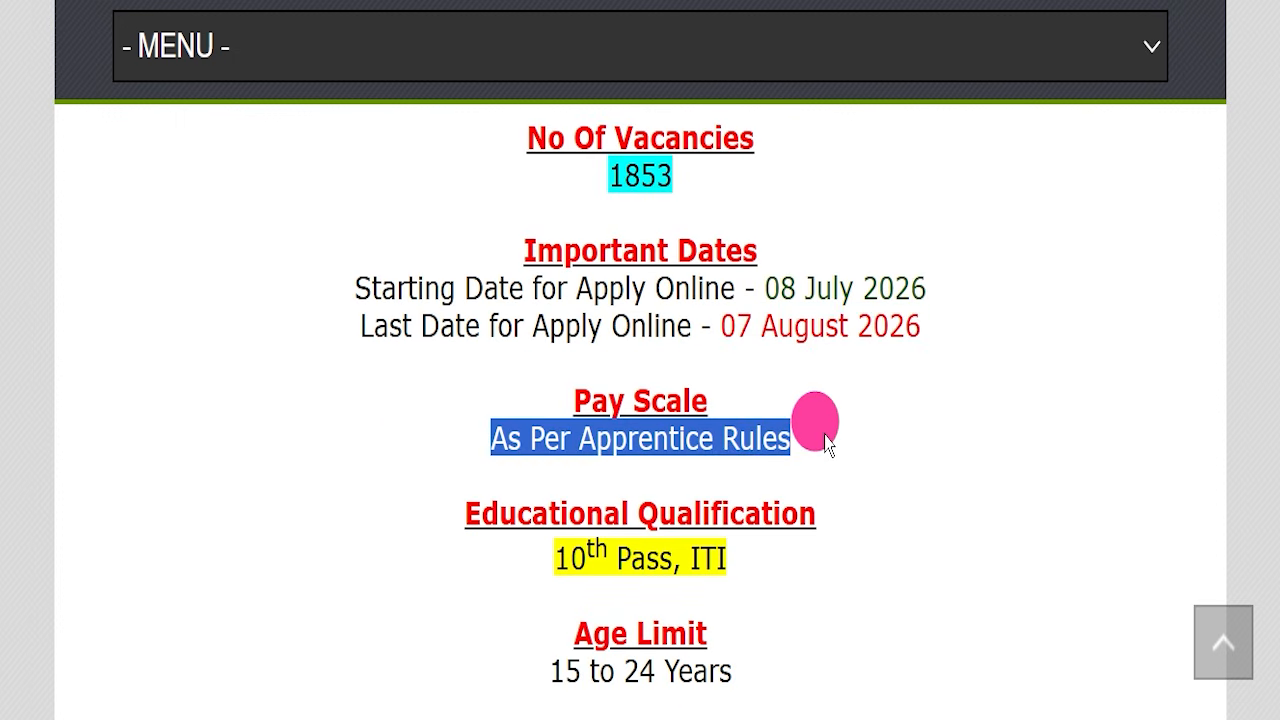
left_click_drag(447, 545, 840, 517)
scroll(793, 458, "down", 2)
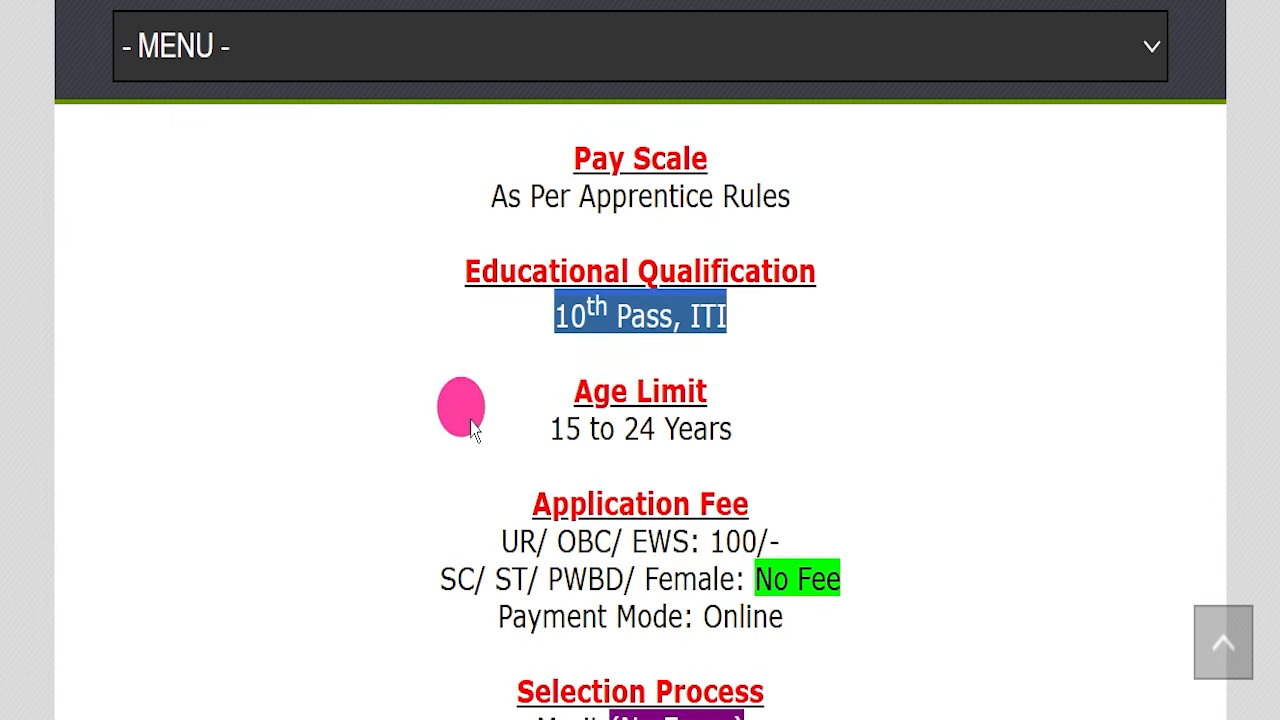
left_click_drag(471, 425, 751, 418)
- Highlight the Application Fee lines for each candidate category and the online payment mode
scroll(805, 405, "down", 2)
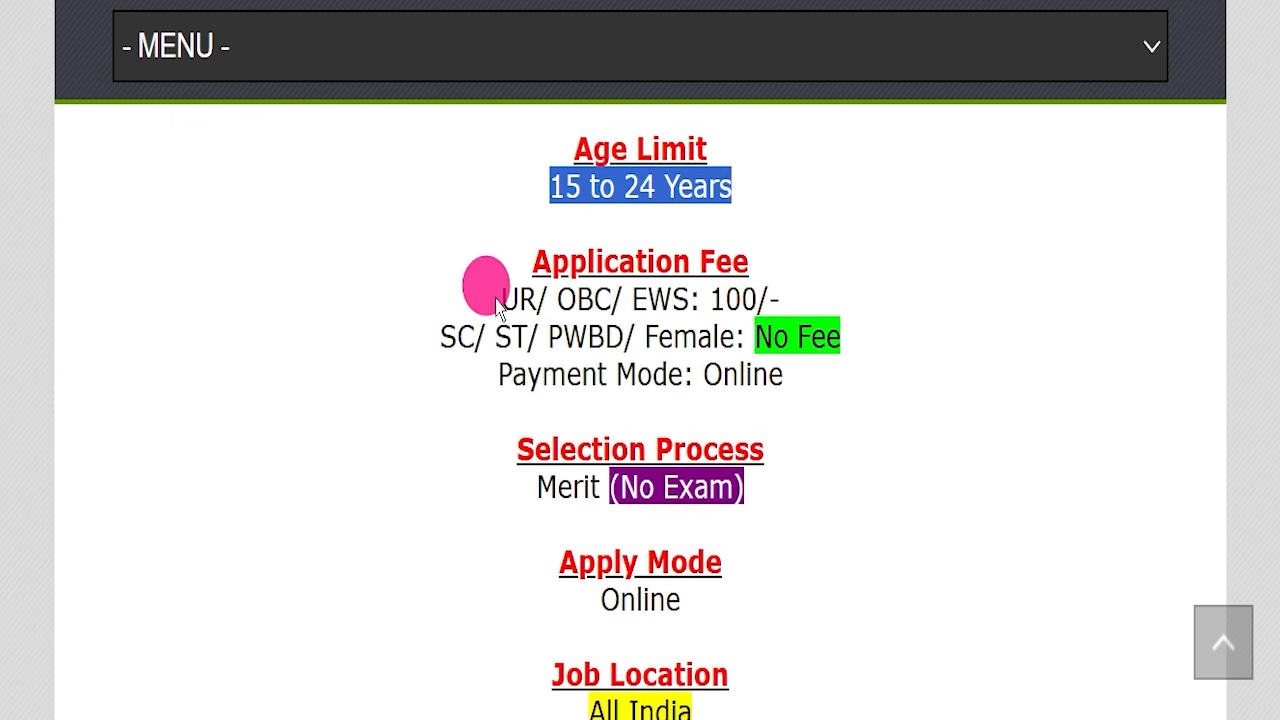
left_click_drag(490, 296, 603, 296)
left_click_drag(690, 296, 830, 312)
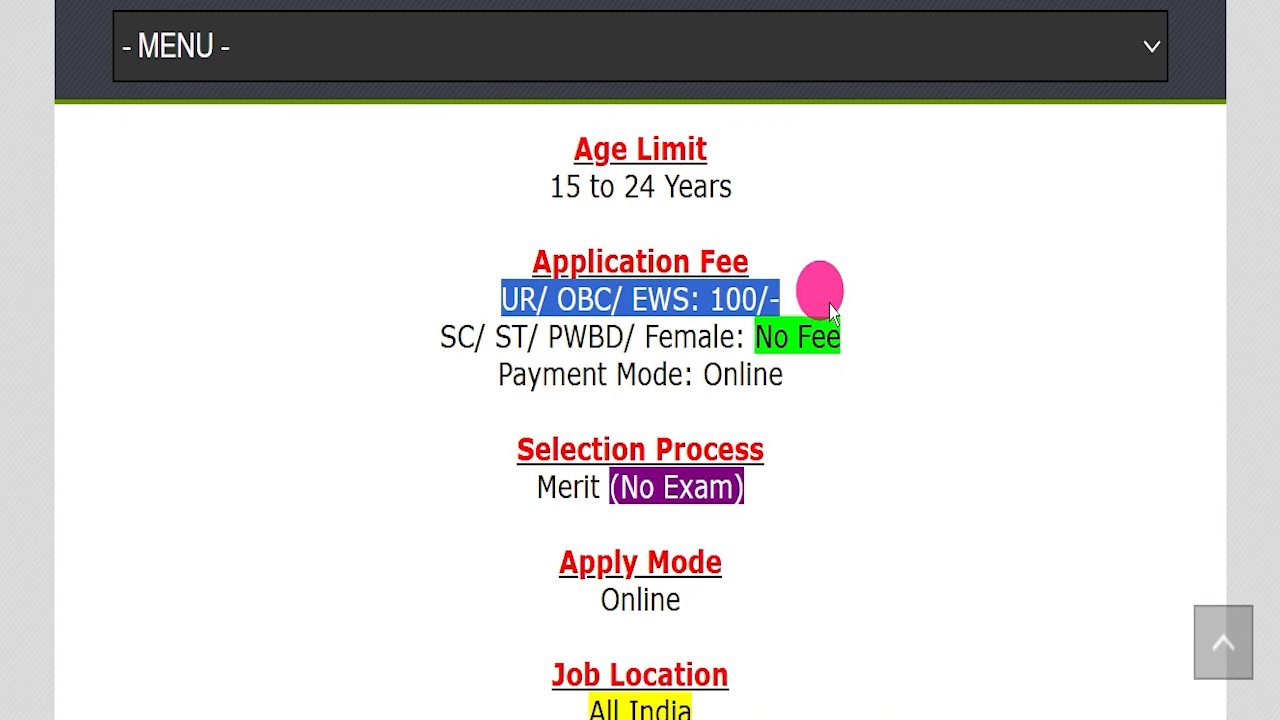
left_click_drag(440, 330, 894, 320)
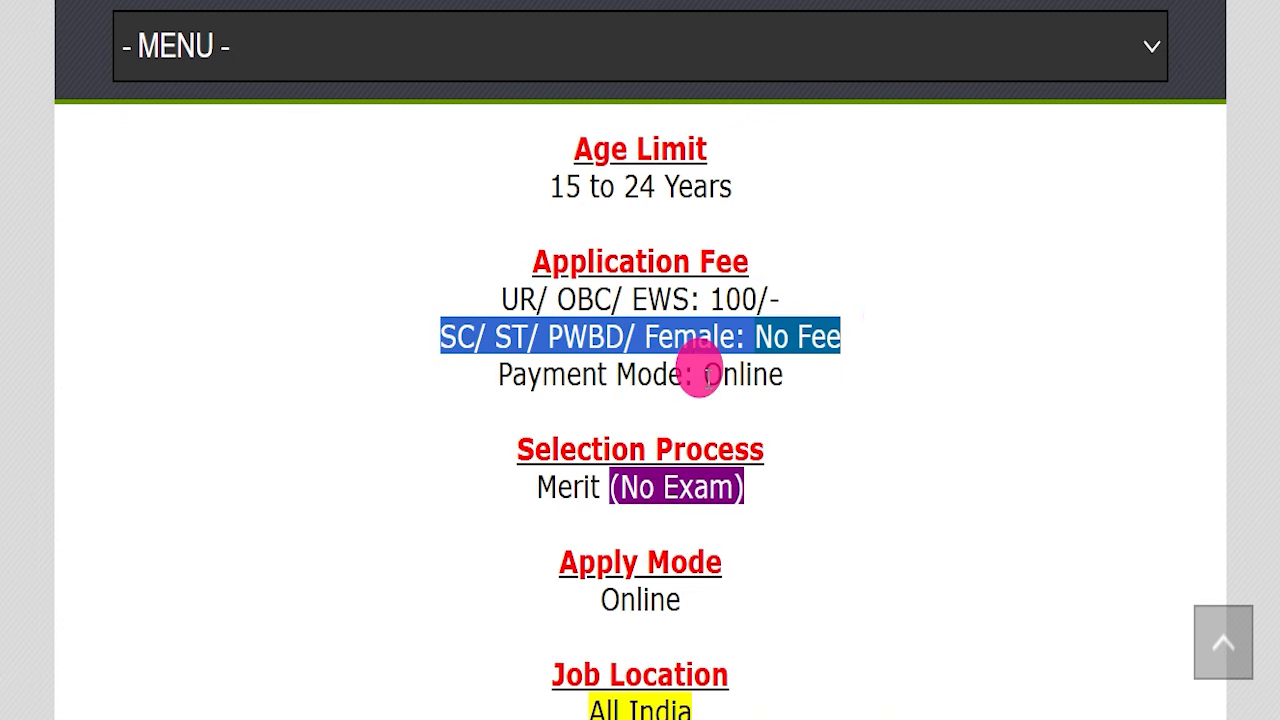
left_click_drag(703, 375, 800, 381)
- Highlight the Merit selection process, the apply mode and the All India job location
scroll(800, 381, "down", 2)
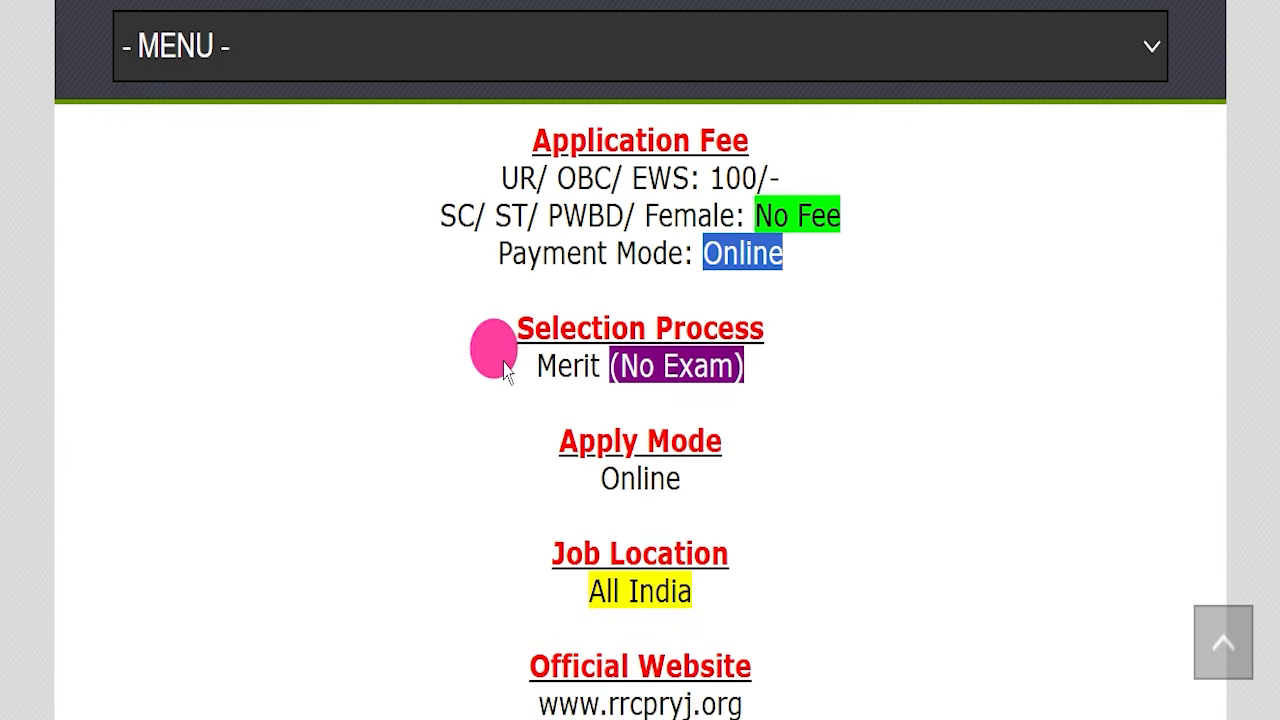
left_click_drag(533, 367, 610, 366)
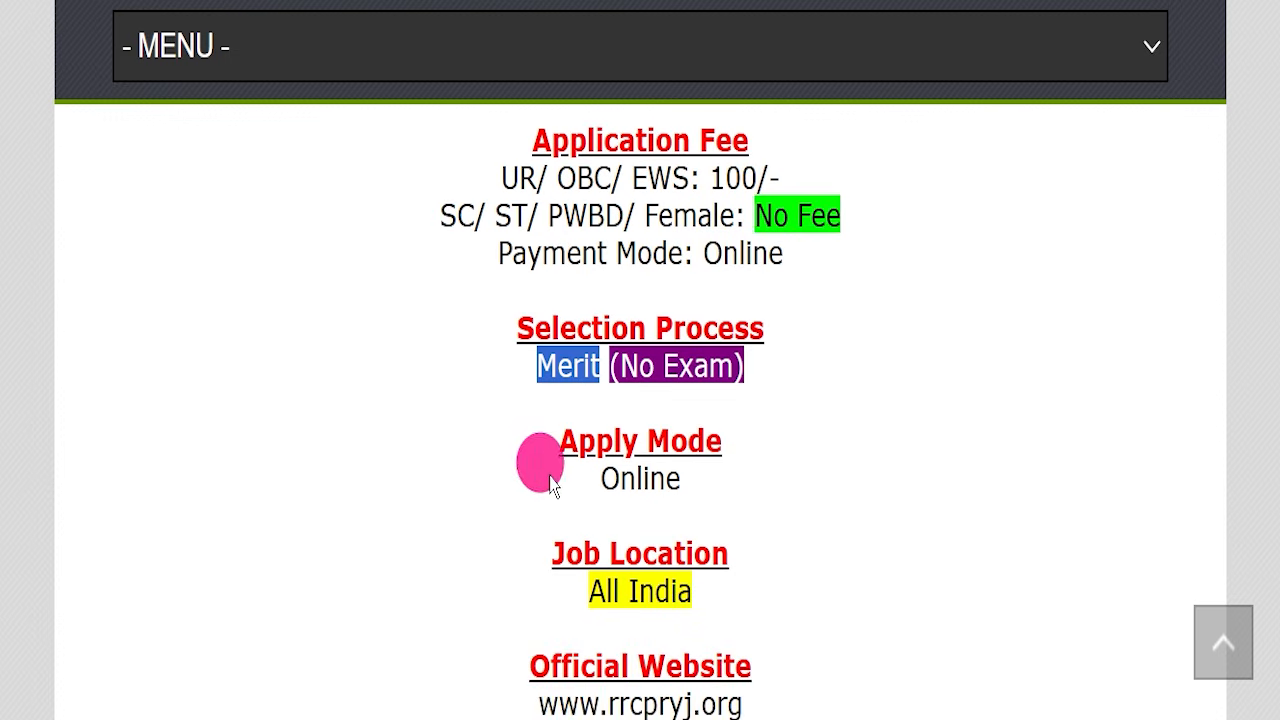
left_click_drag(553, 483, 686, 458)
left_click_drag(588, 591, 723, 591)
- Examine the Official Website entry above the Important Links, highlighting its address and clearing the selection
scroll(871, 423, "down", 4)
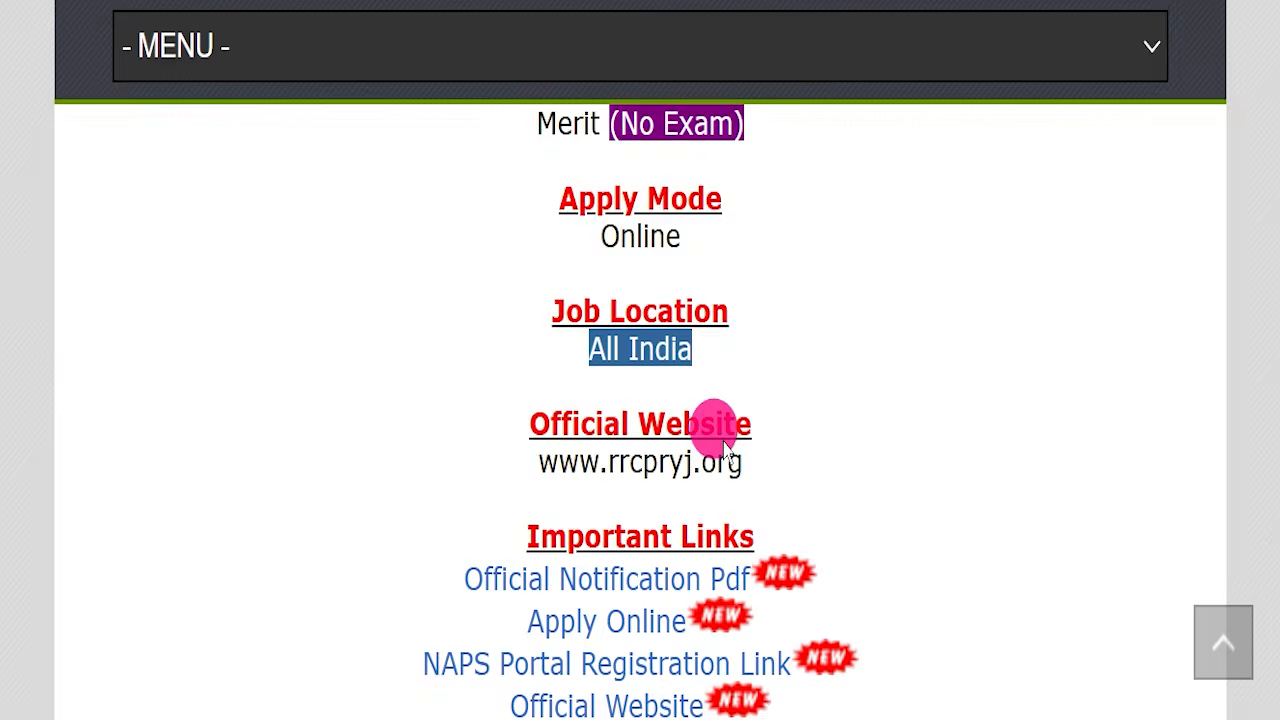
scroll(725, 447, "down", 2)
left_click(480, 320)
left_click_drag(417, 337, 806, 337)
left_click_drag(534, 298, 854, 331)
left_click(858, 340)
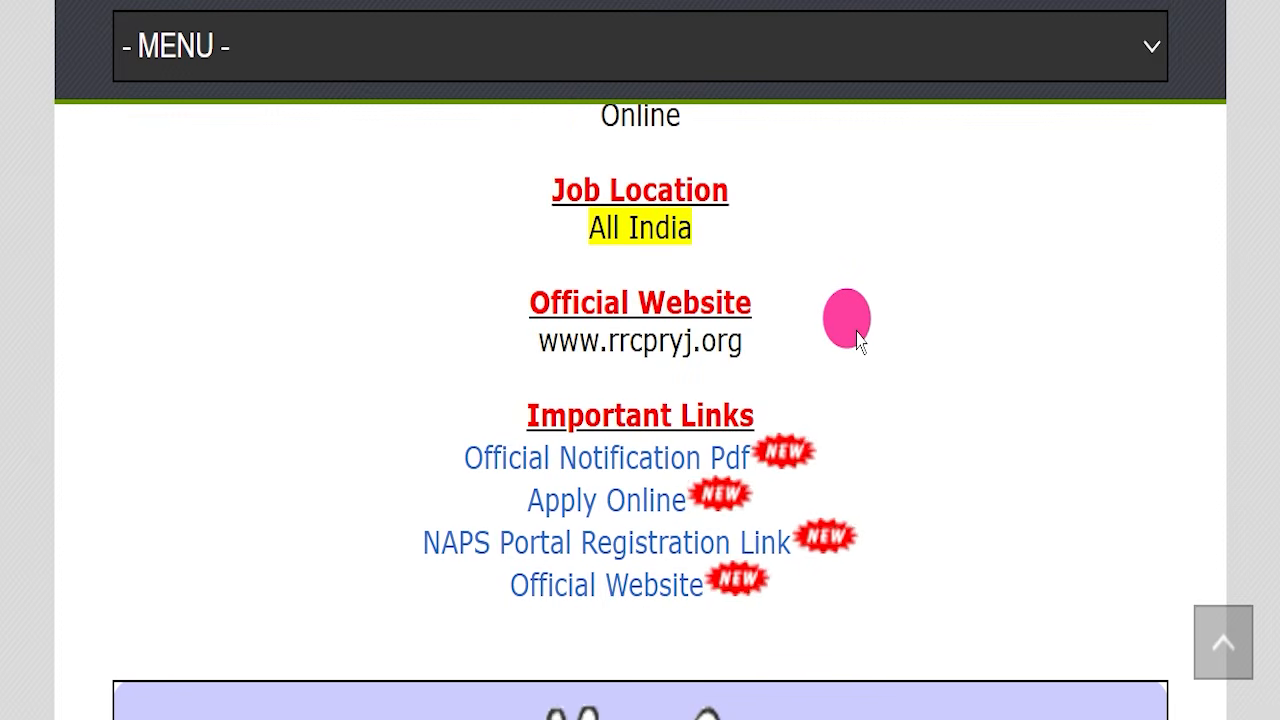
- Highlight the Important Links list and its Official Notification Pdf entry, and open the notification document
scroll(858, 340, "down", 3)
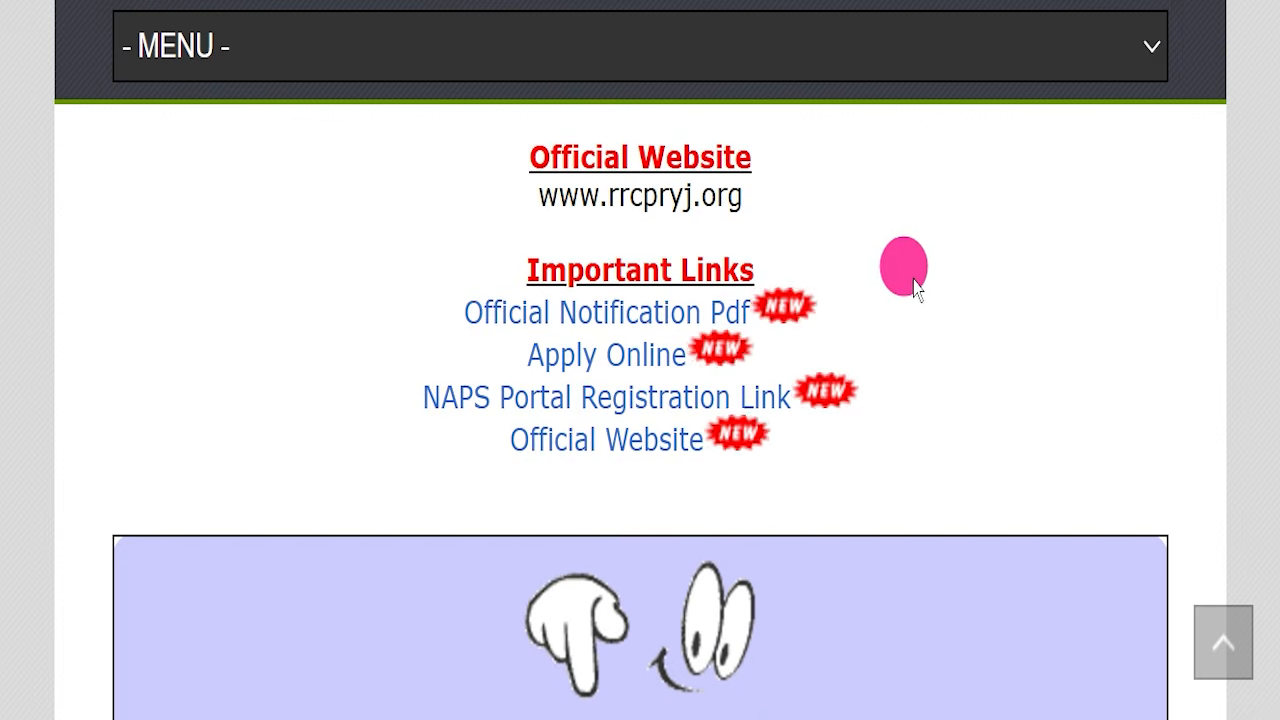
left_click_drag(462, 266, 818, 445)
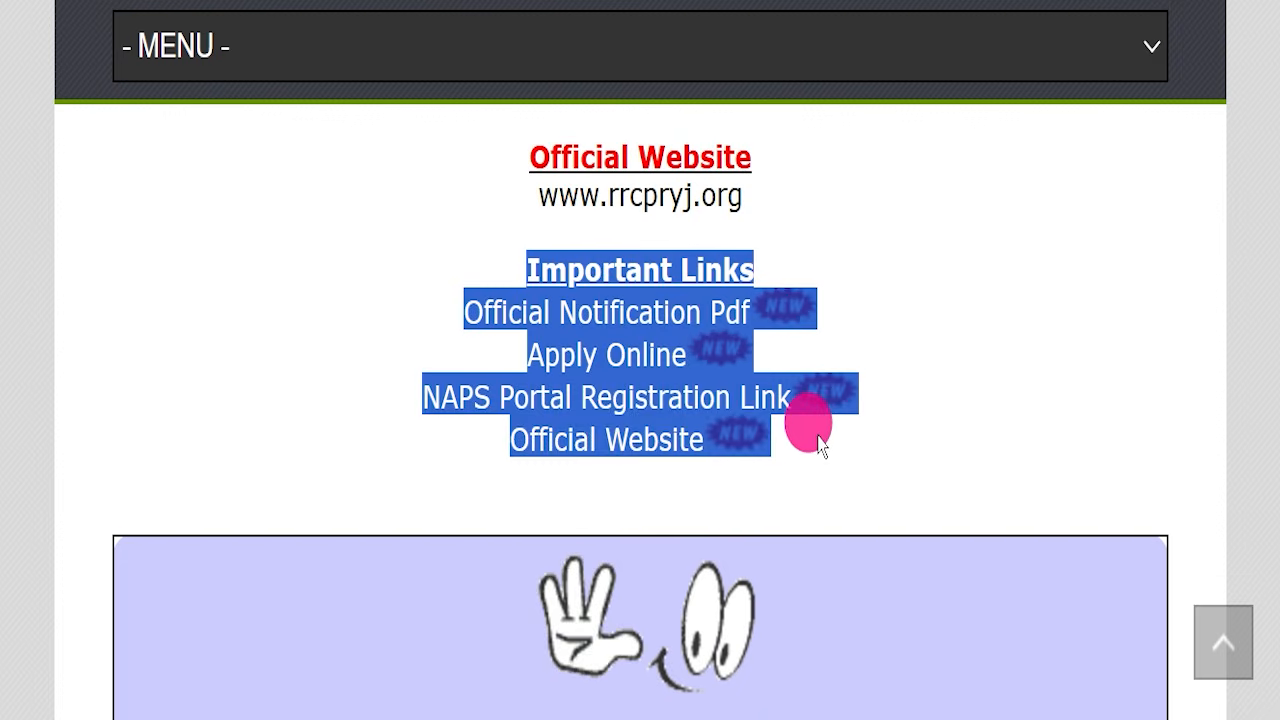
left_click(468, 328)
left_click_drag(449, 323, 751, 305)
left_click(445, 2)
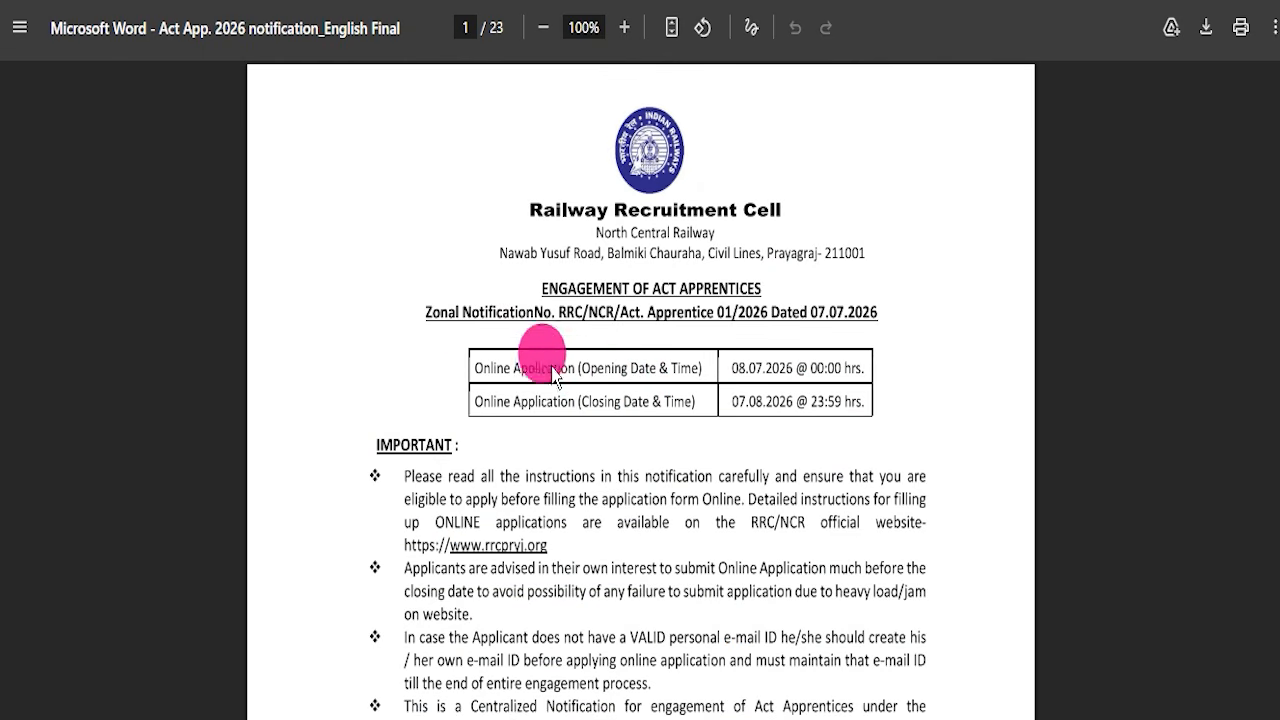
- Read the notification's application dates, important instructions, age criteria, essential qualifications and trade-wise slot notes
scroll(787, 425, "down", 4)
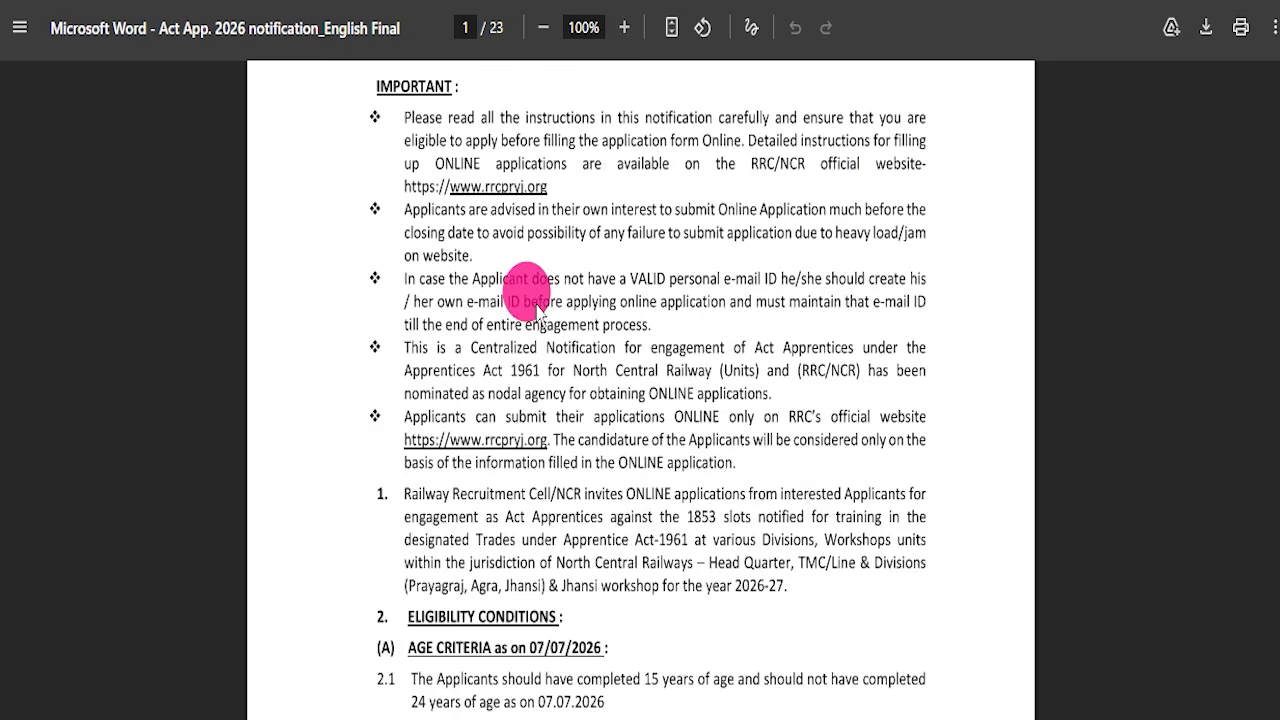
scroll(590, 470, "down", 1)
scroll(590, 470, "down", 4)
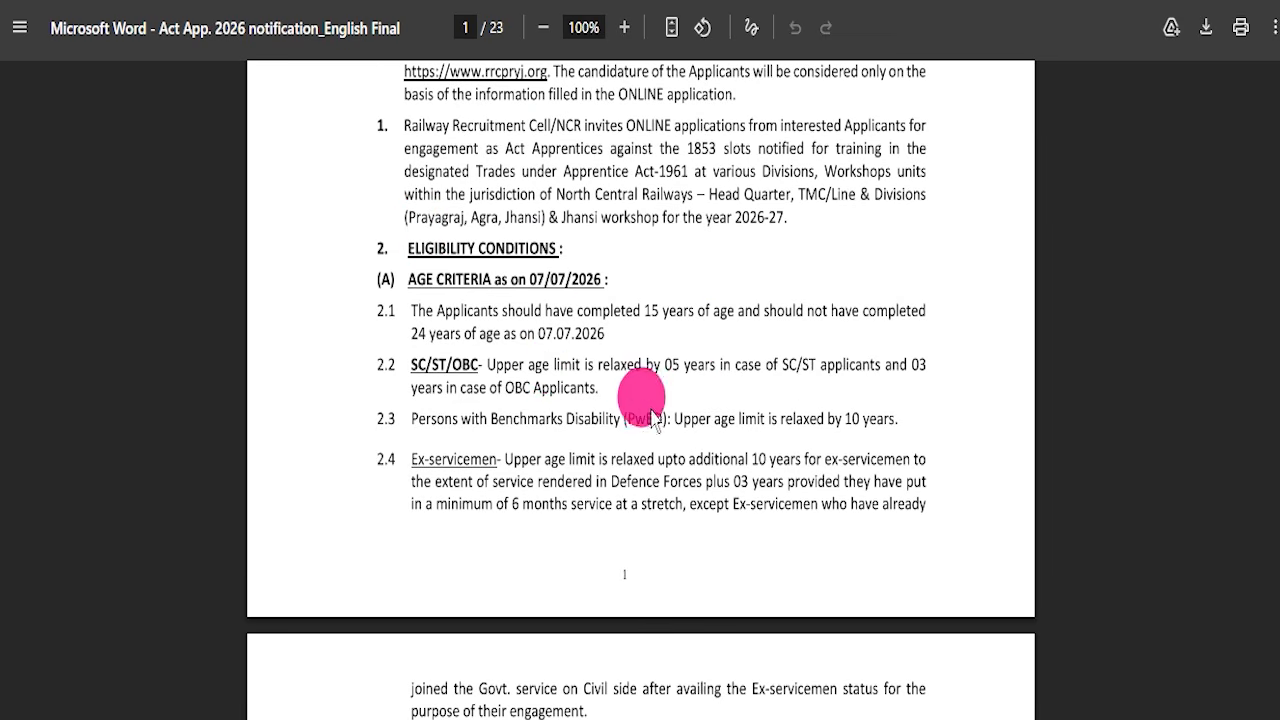
scroll(680, 420, "down", 9)
scroll(634, 425, "down", 4)
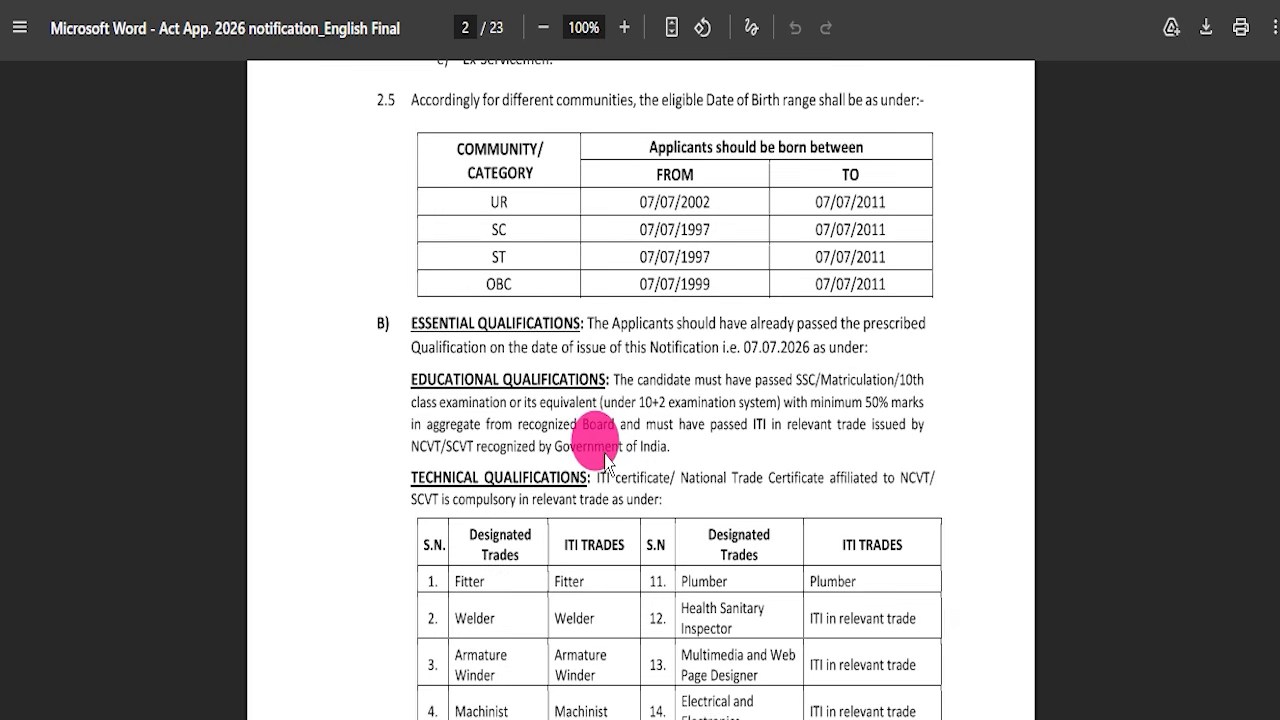
scroll(615, 410, "down", 3)
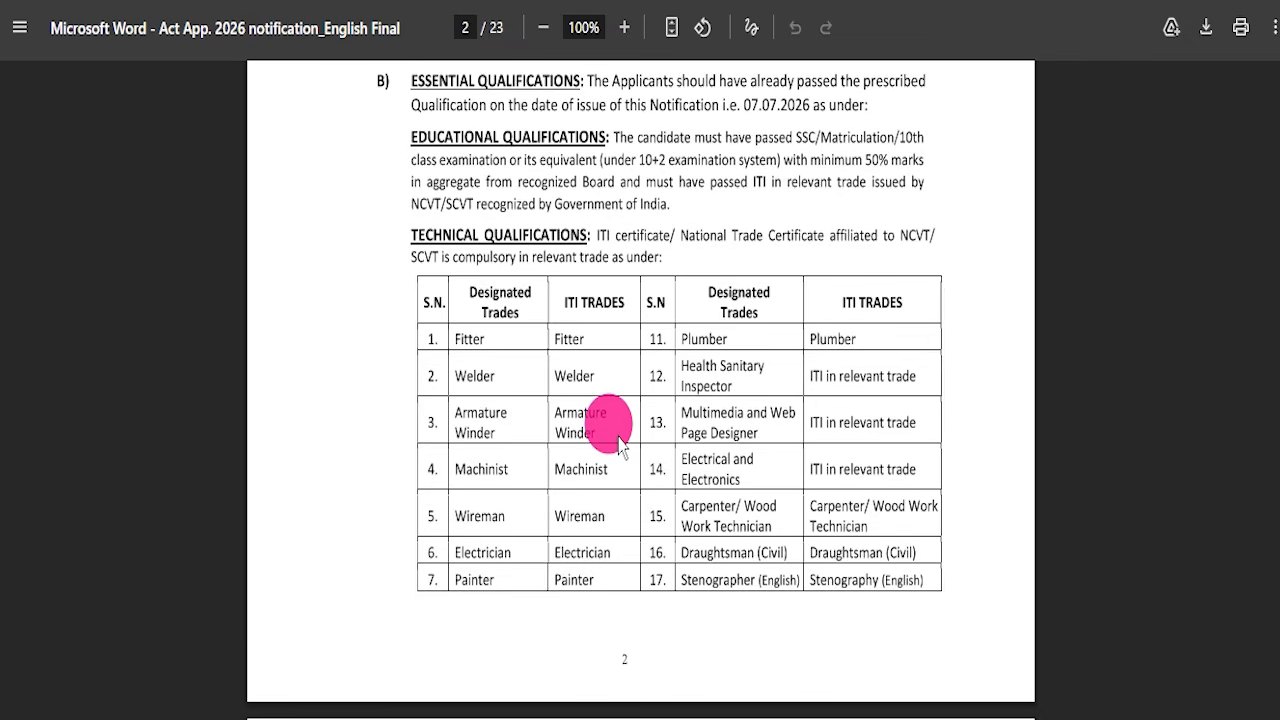
scroll(620, 440, "down", 15)
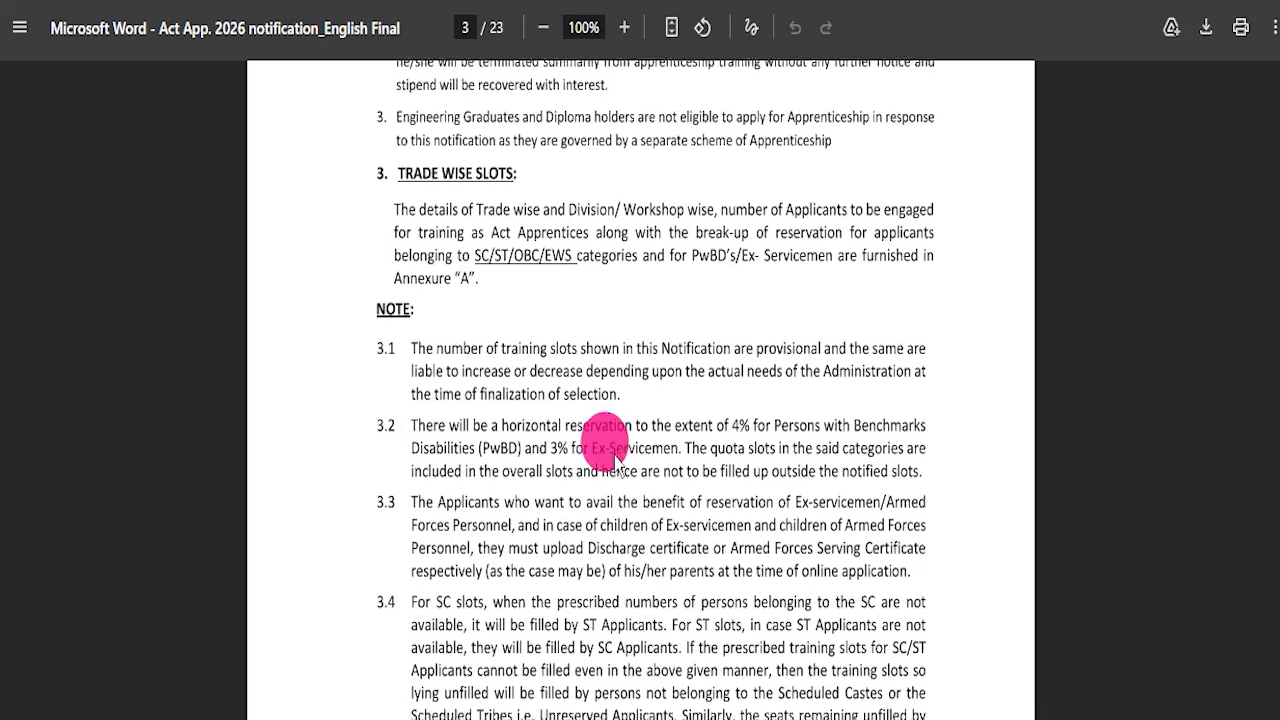
- Examine the notification's disability provisions for each trade, its mode of selection and the following pages up to the Annexure 'A' tables
scroll(632, 432, "down", 14)
scroll(570, 385, "up", 4)
scroll(580, 318, "down", 12)
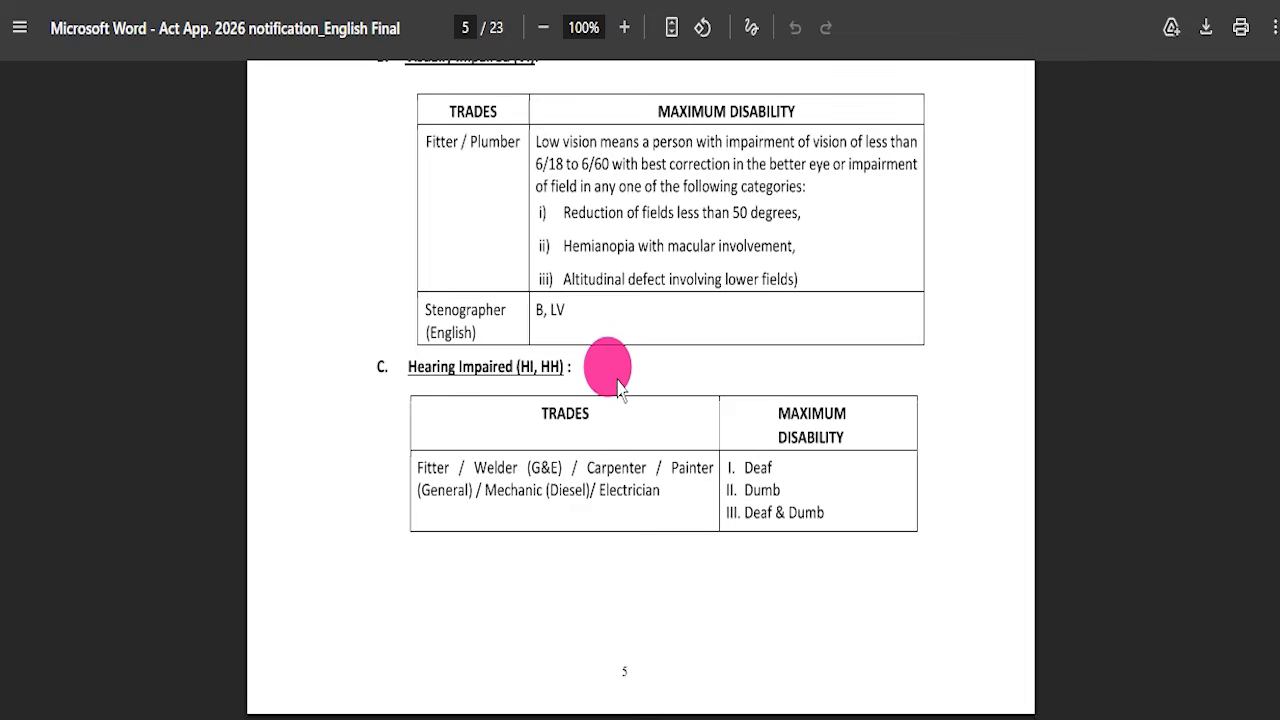
scroll(606, 371, "up", 6)
scroll(618, 385, "down", 15)
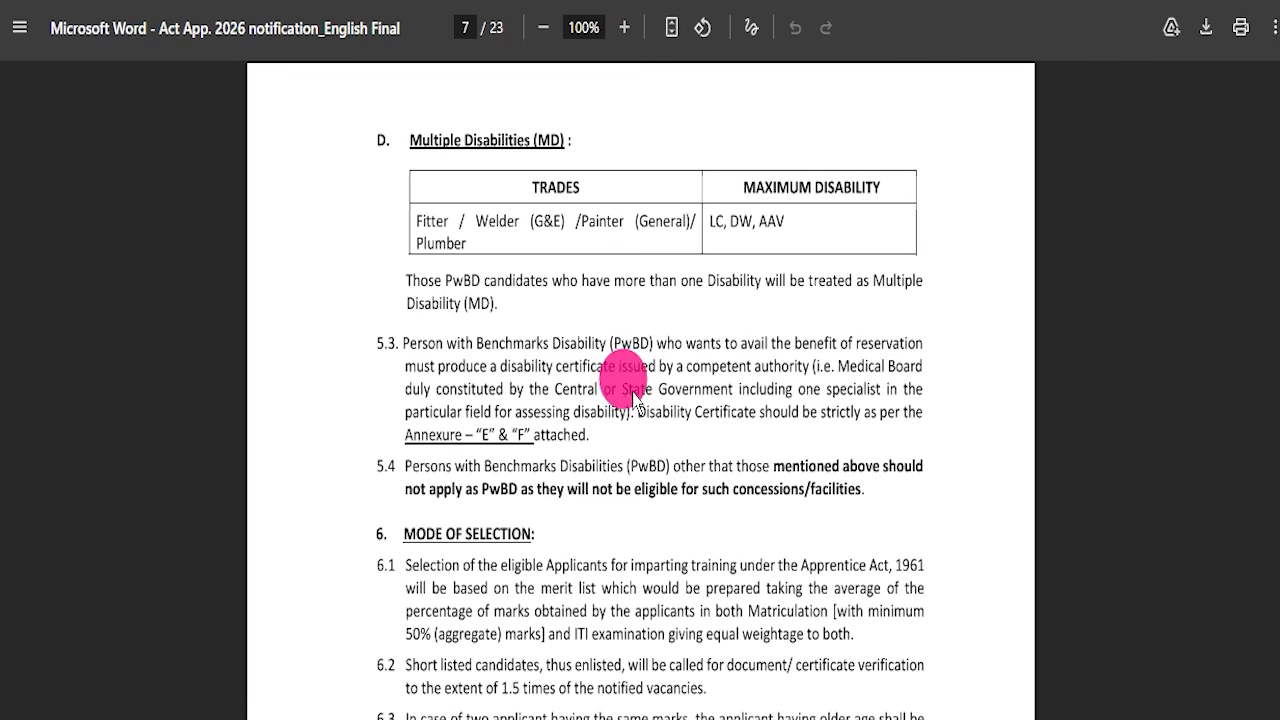
scroll(632, 398, "down", 18)
scroll(640, 418, "down", 20)
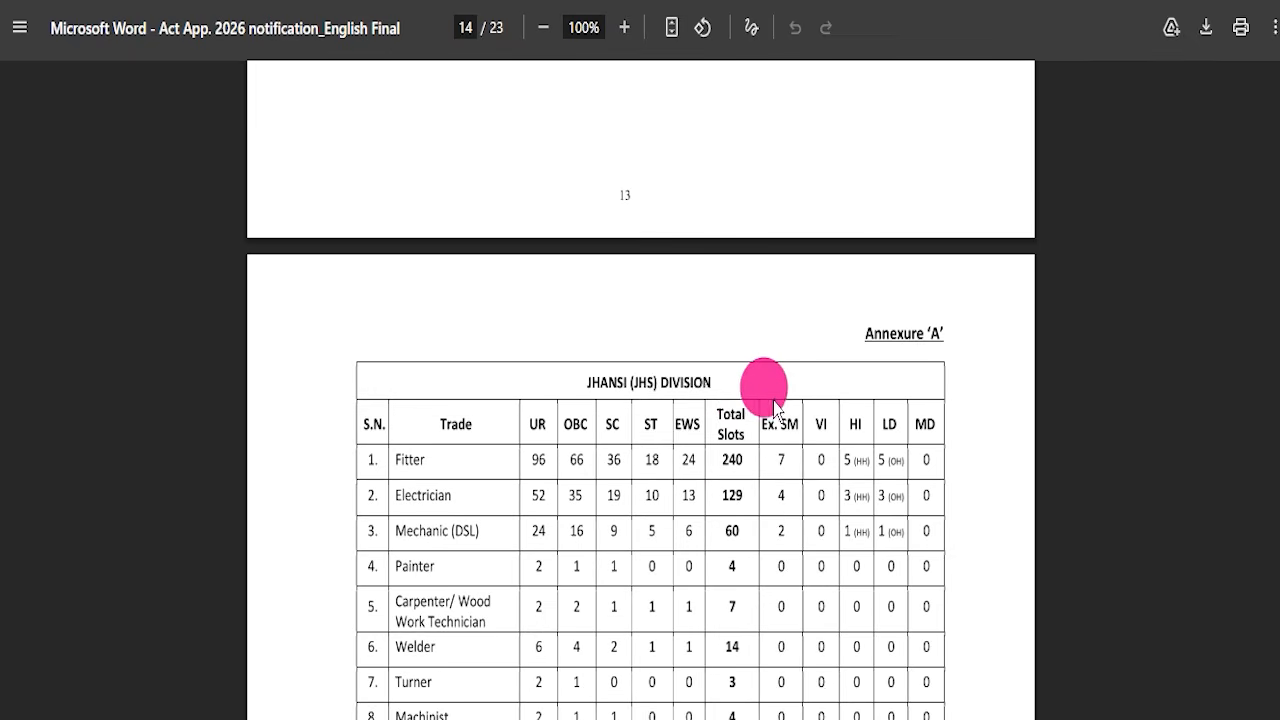
- Examine the Annexure 'A' slot tables for the Agra division and the remaining annexures, and return towards the start of the notification
scroll(765, 400, "up", 10)
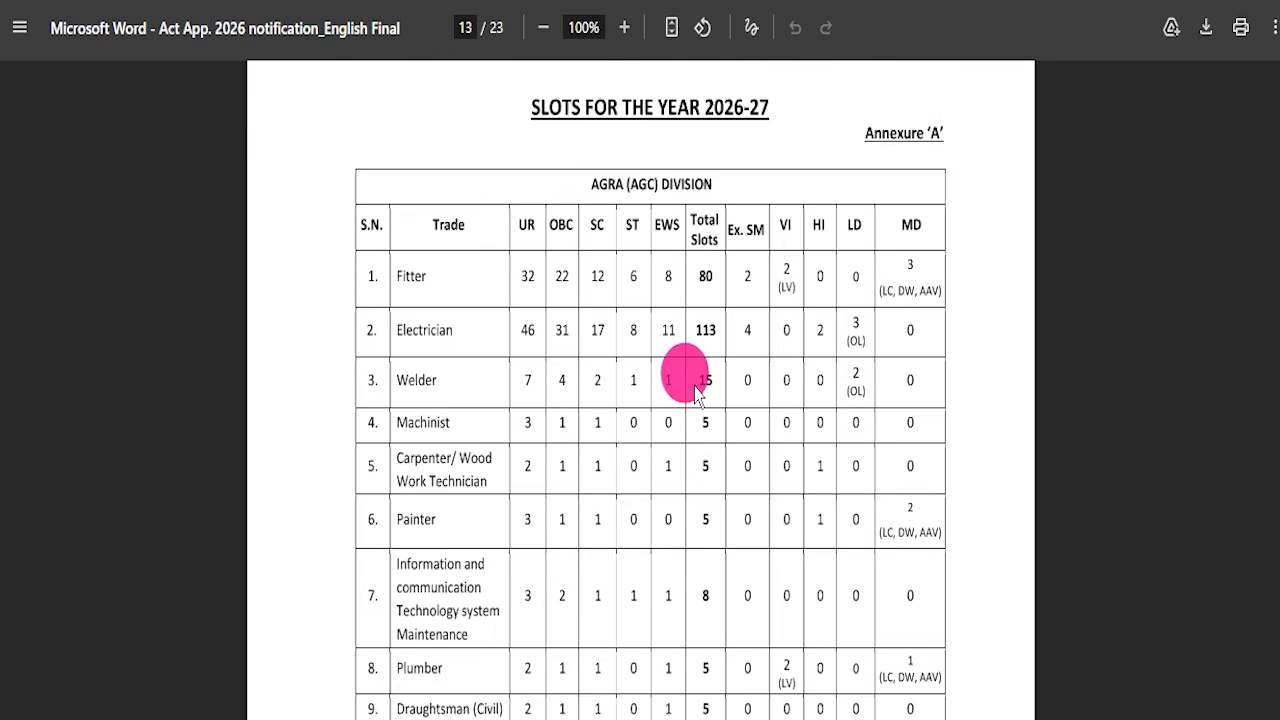
scroll(697, 393, "down", 20)
scroll(755, 438, "down", 15)
left_click_drag(1276, 531, 1277, 268)
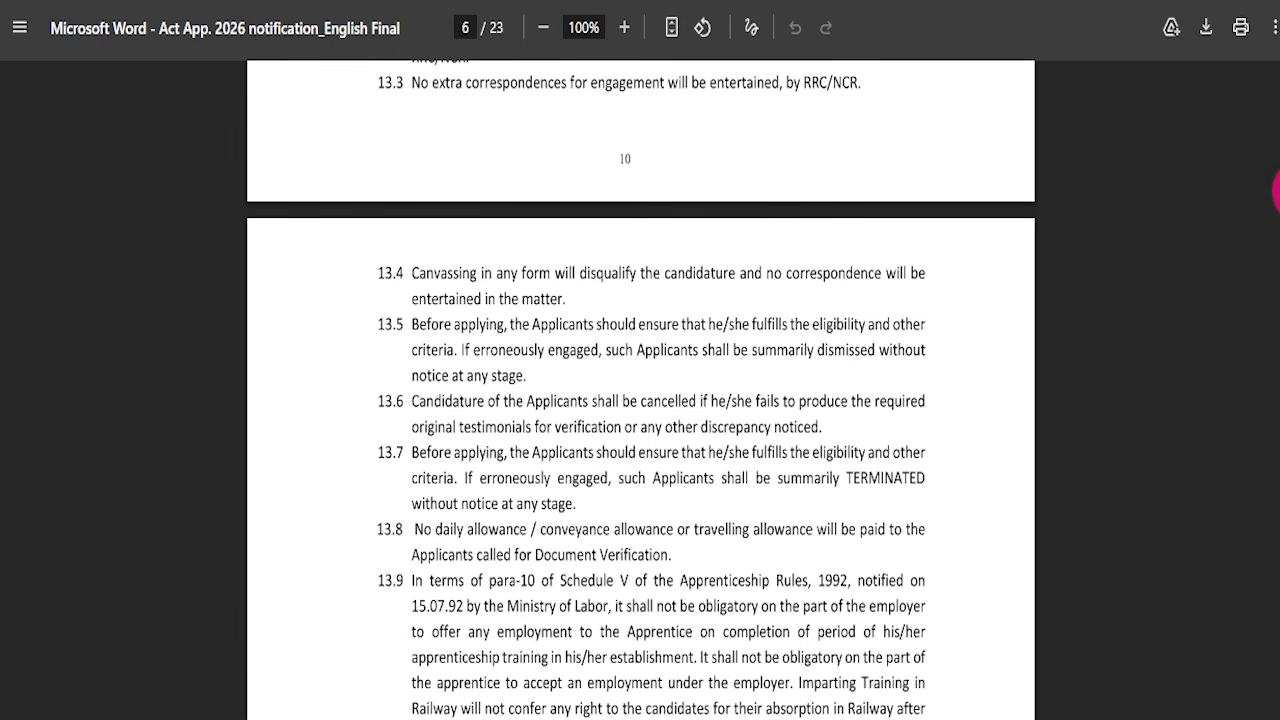
left_click_drag(1277, 66, 1277, 60)
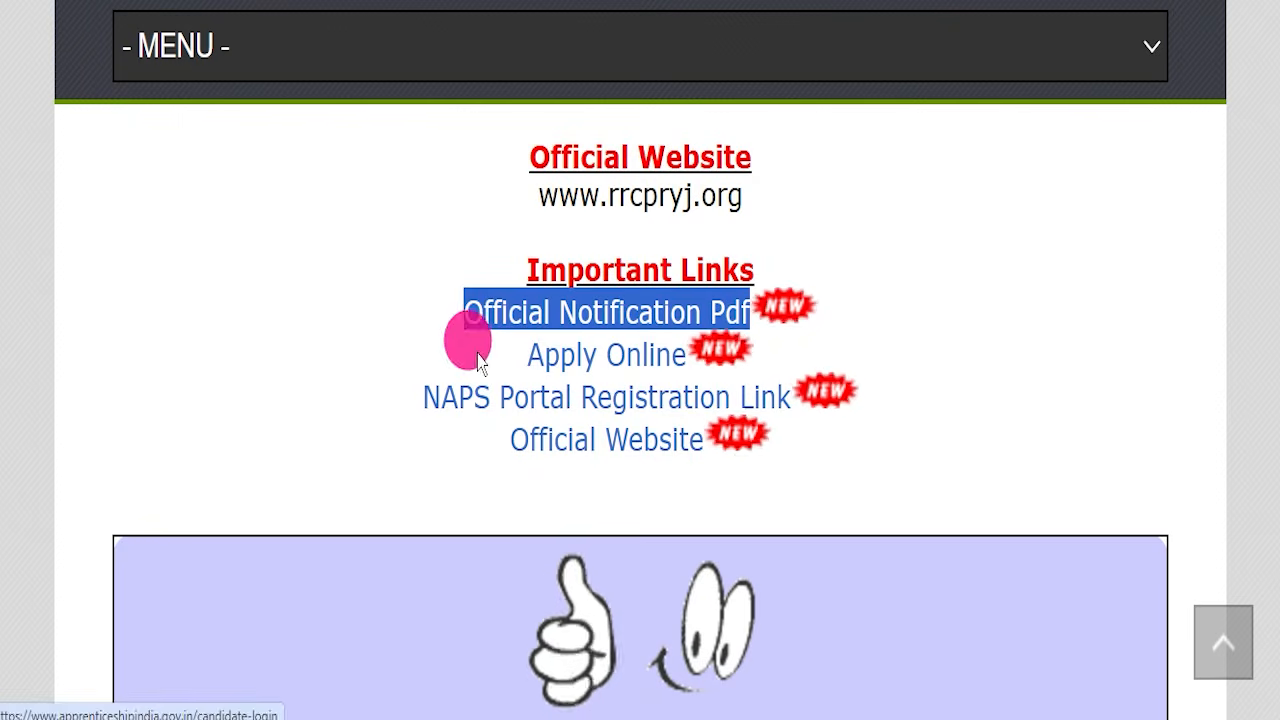
- Highlight the Apply Online entry among the Important Links, open the application portal and look over its home page
left_click_drag(524, 352, 695, 365)
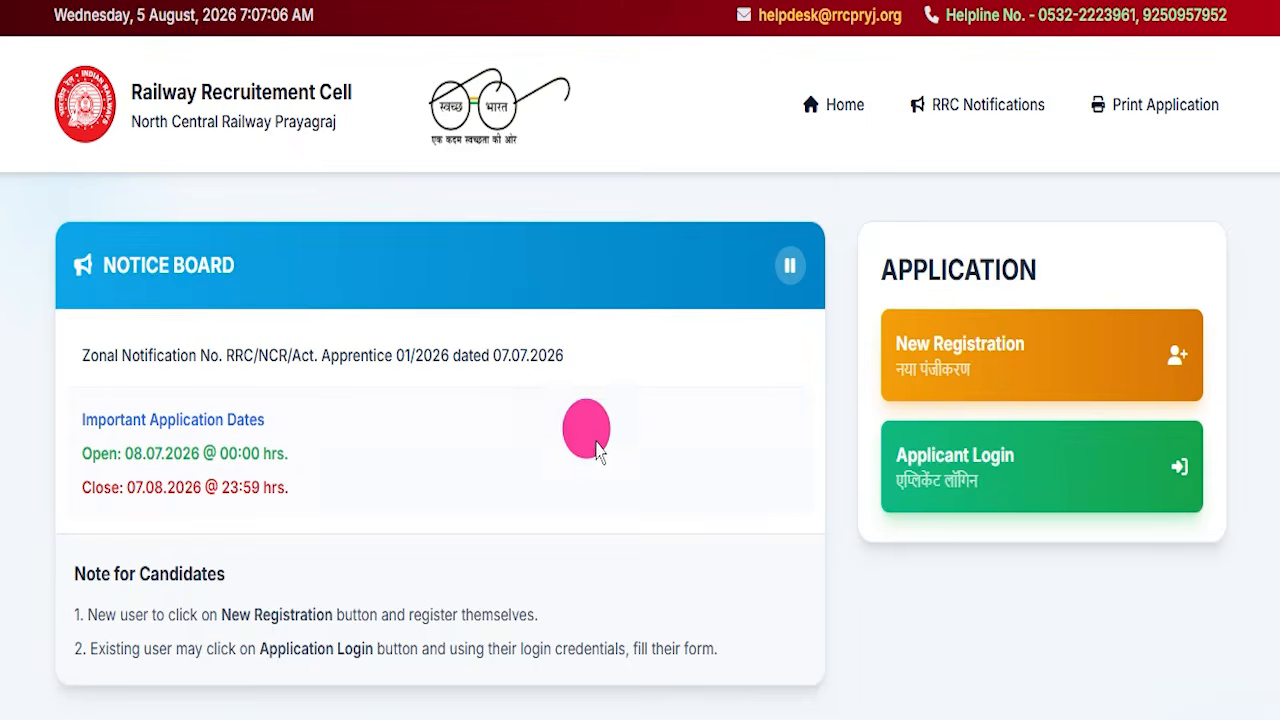
scroll(596, 450, "down", 3)
scroll(714, 429, "up", 3)
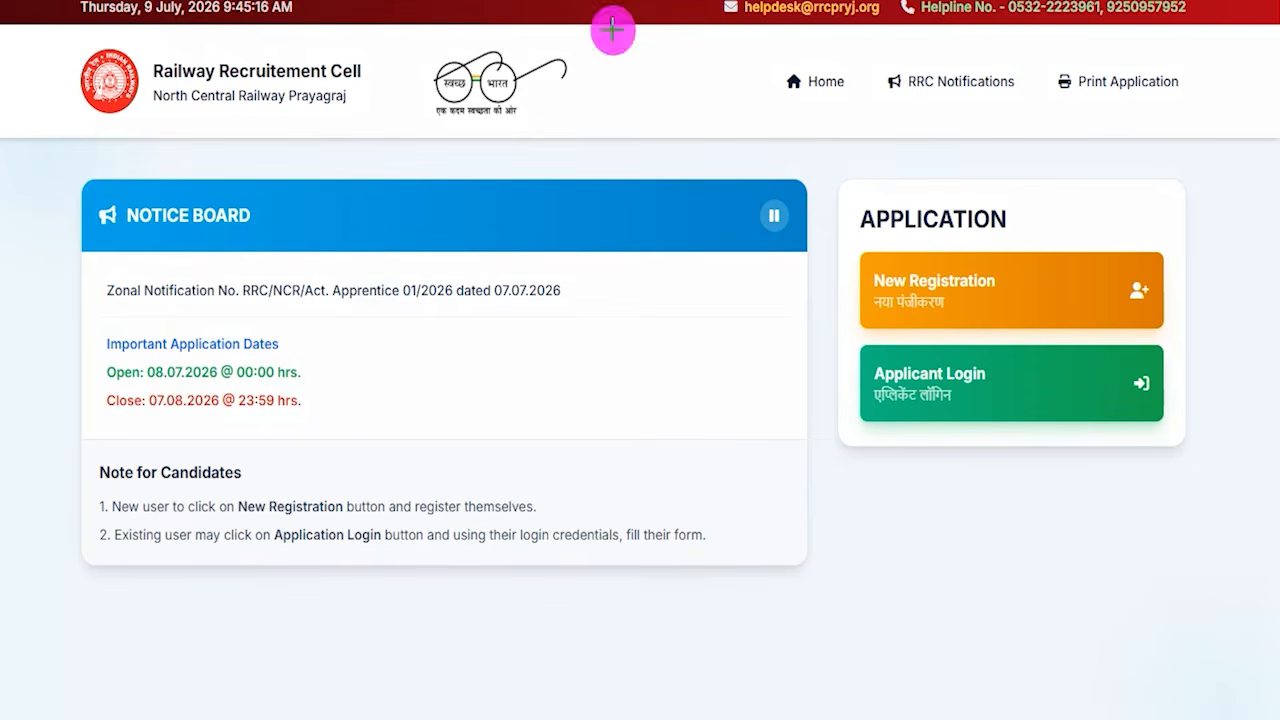
- Mark the Applicant Login option, open its form, mark the login fields and Login with an arrow, and return to the home page
left_click_drag(839, 336, 1178, 430)
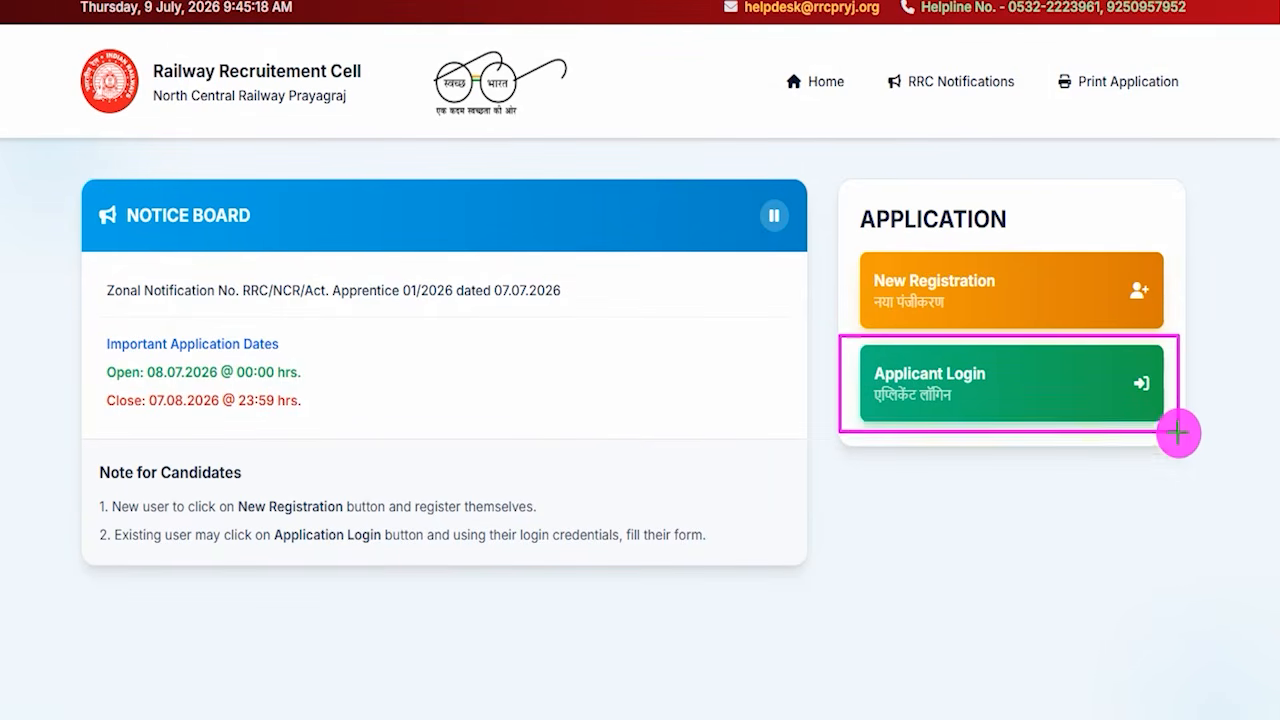
key("Escape")
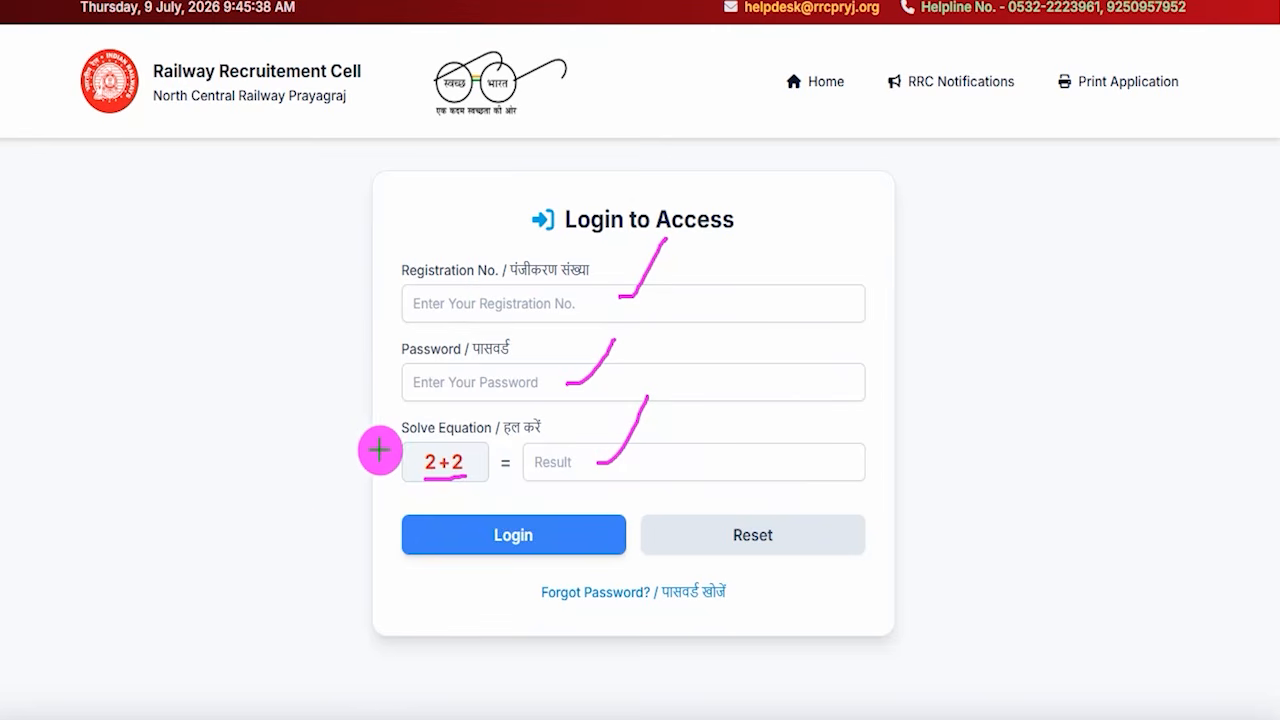
left_click_drag(254, 385, 370, 471)
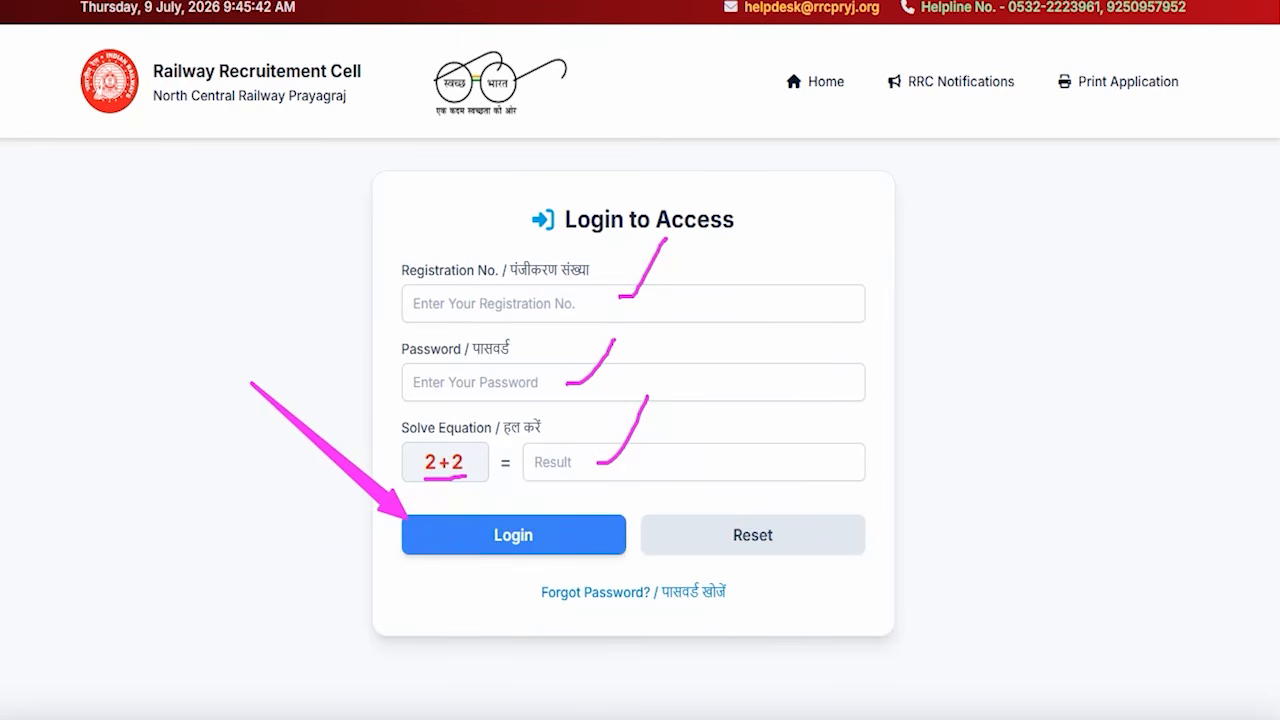
left_click(800, 85)
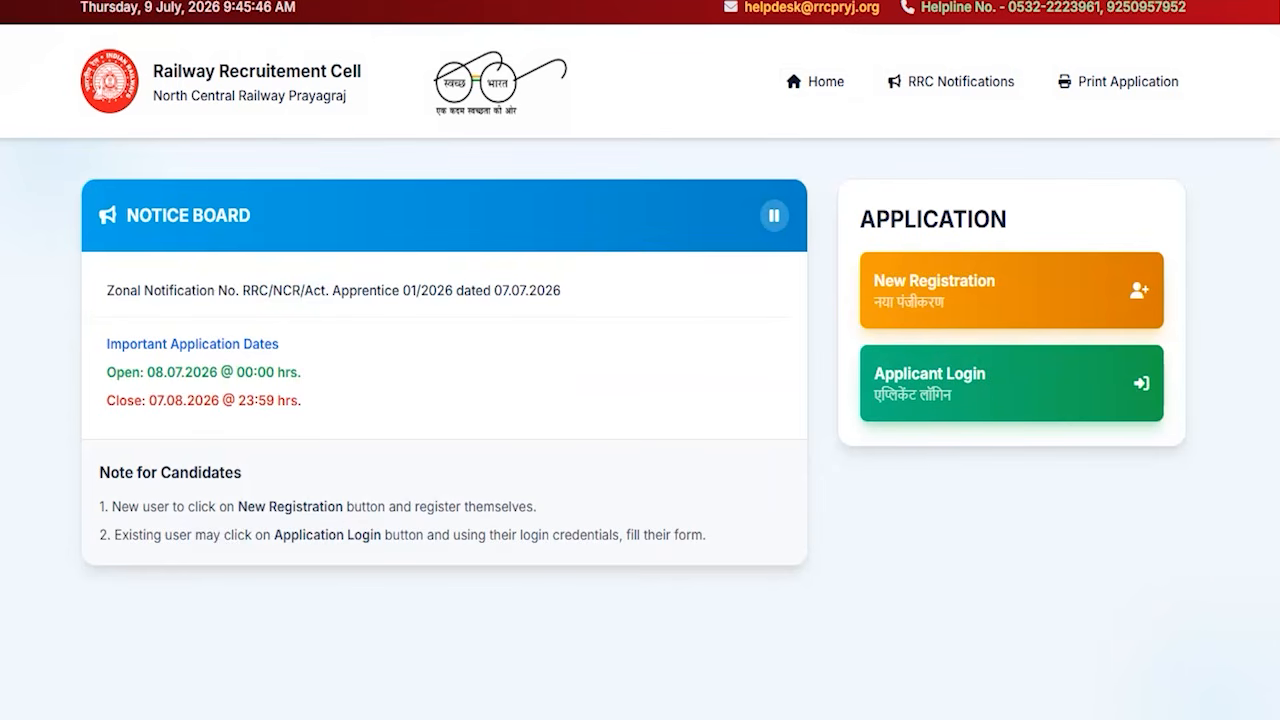
- Open New Registration, agree to the instructions for new applicants and proceed to the Create New Login form
mouse_move(840, 240)
left_mouse_down()
mouse_move(1157, 309)
mouse_move(1186, 337)
left_mouse_up()
left_click(951, 286)
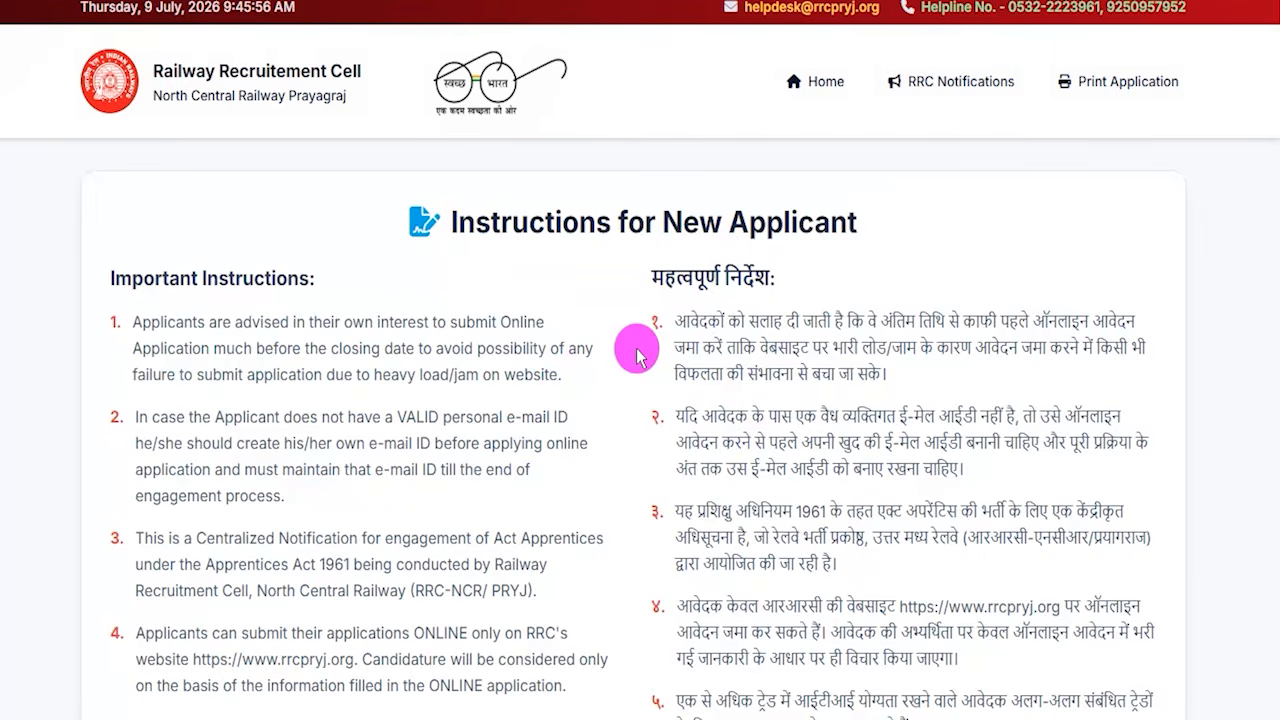
left_click_drag(768, 418, 834, 441)
scroll(757, 420, "down", 5)
left_click(121, 401)
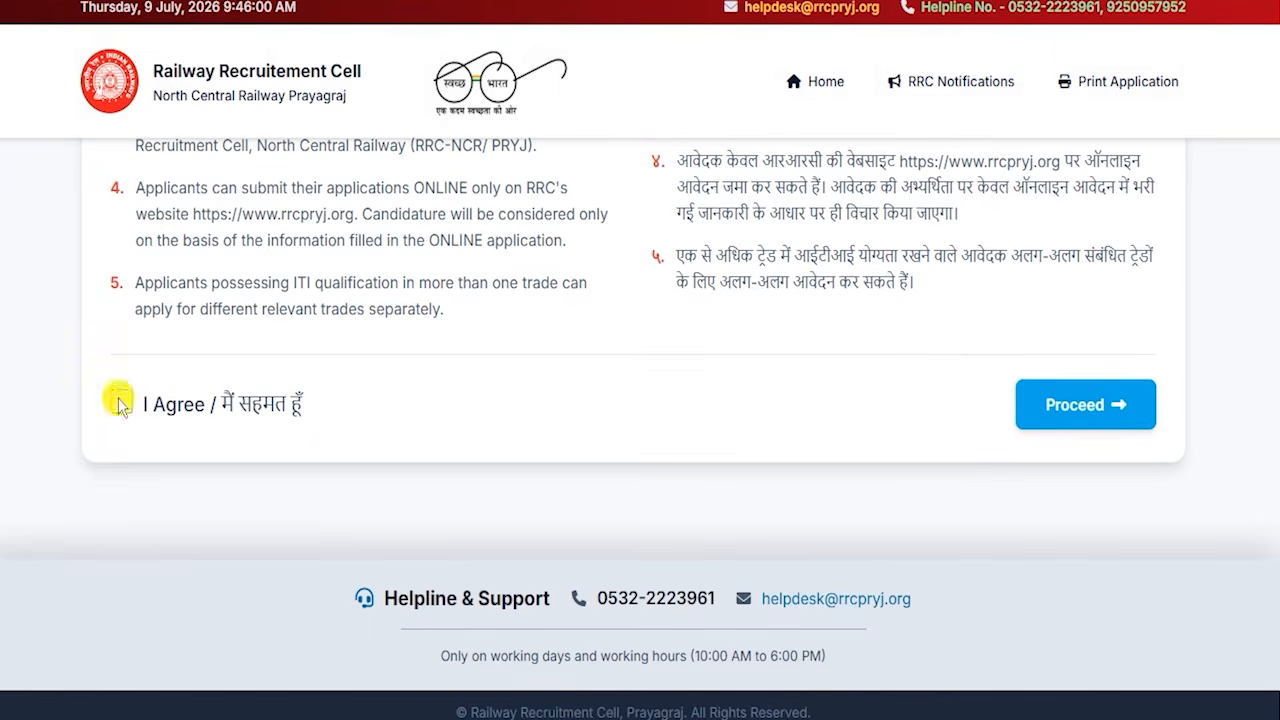
left_click(1082, 410)
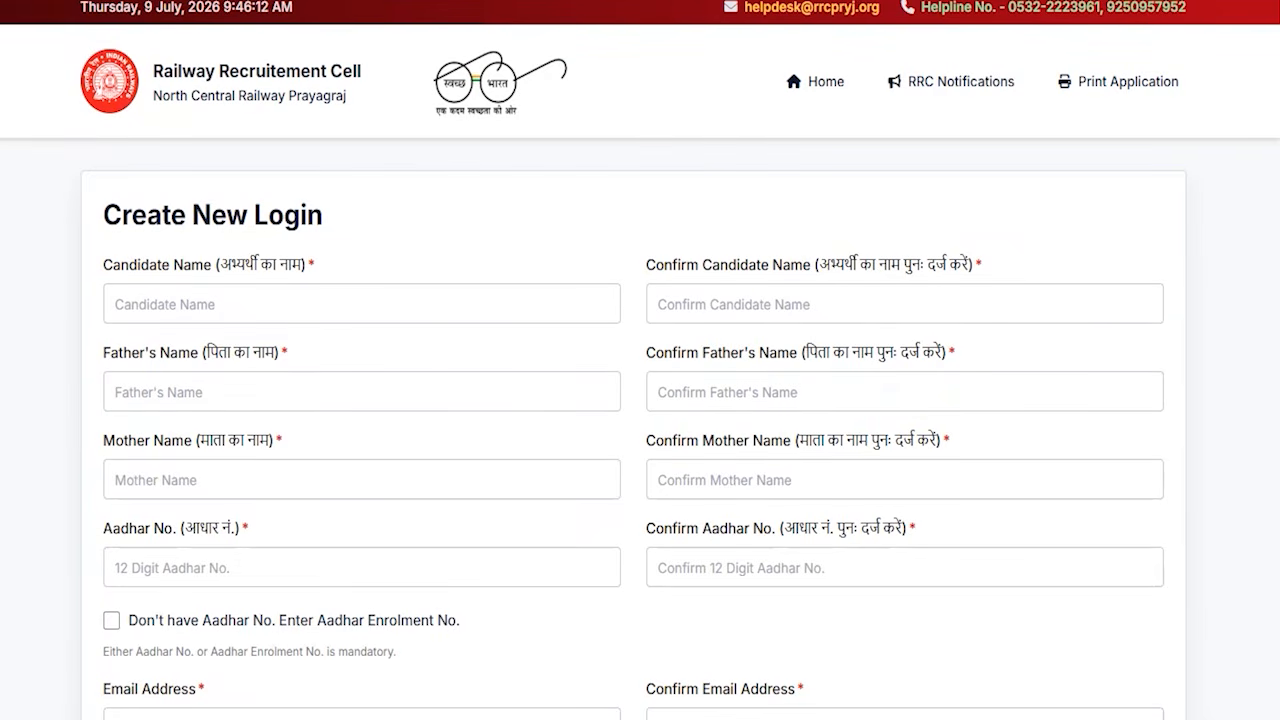
- Mark the candidate, father's and mother's name fields and their confirmation fields on screen, and clear the marks
left_click_drag(304, 296, 390, 242)
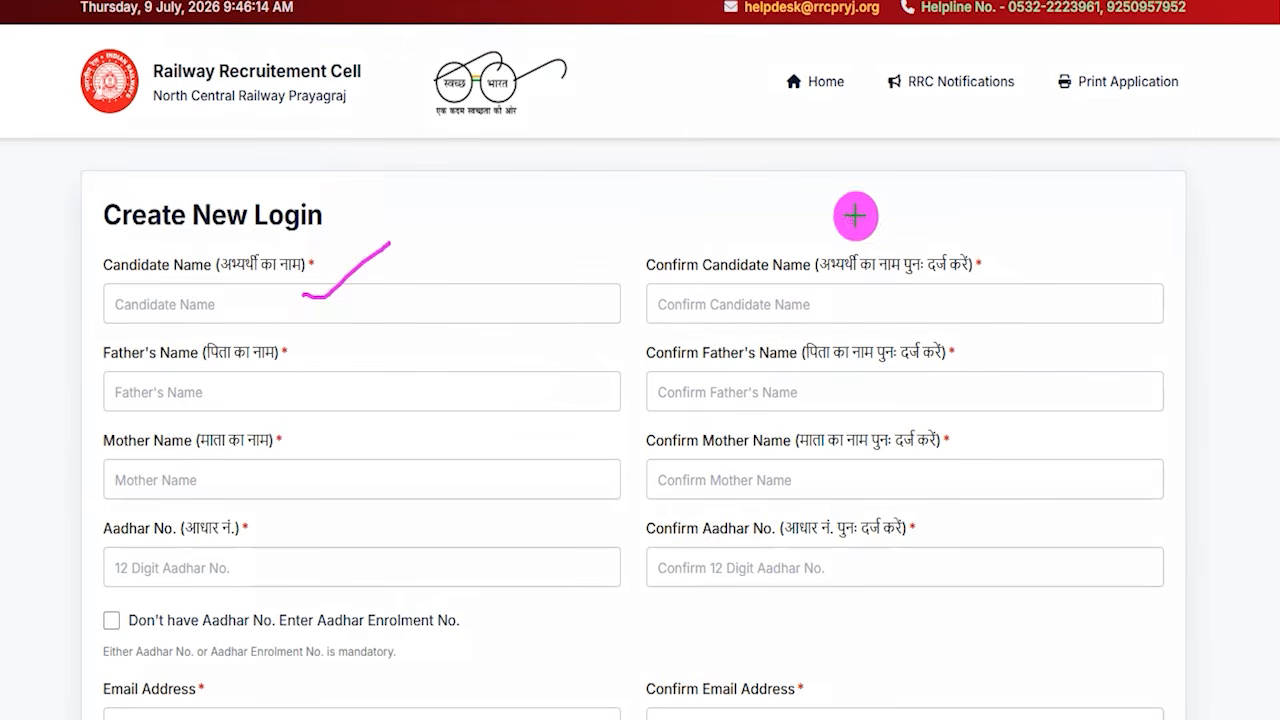
left_click_drag(770, 297, 828, 233)
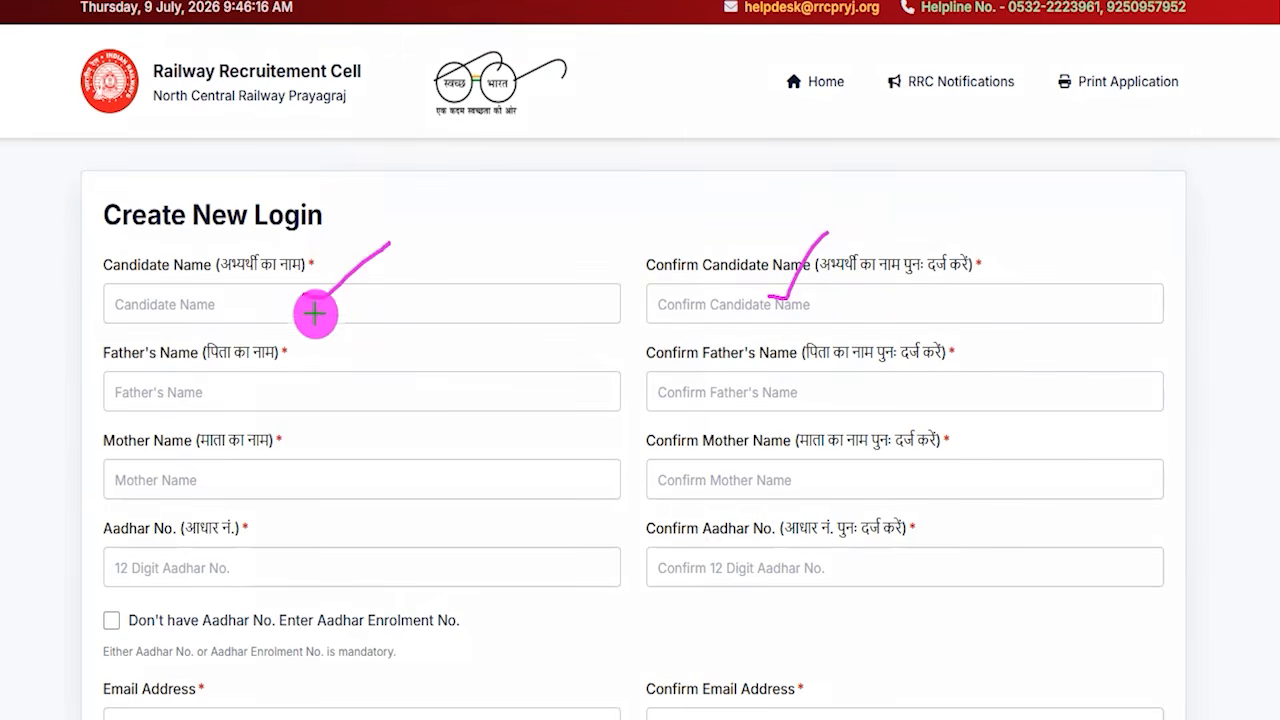
left_click_drag(162, 393, 213, 393)
left_click_drag(170, 478, 213, 478)
left_click_drag(763, 384, 823, 330)
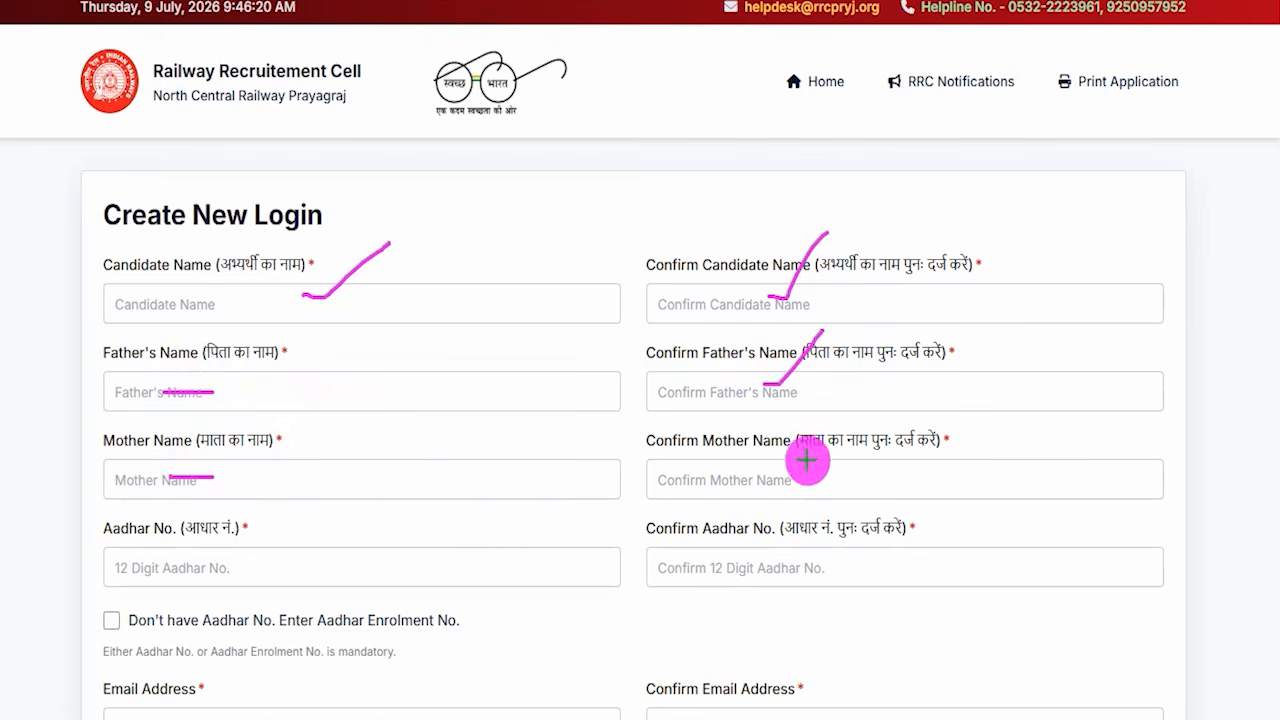
left_click_drag(795, 457, 817, 421)
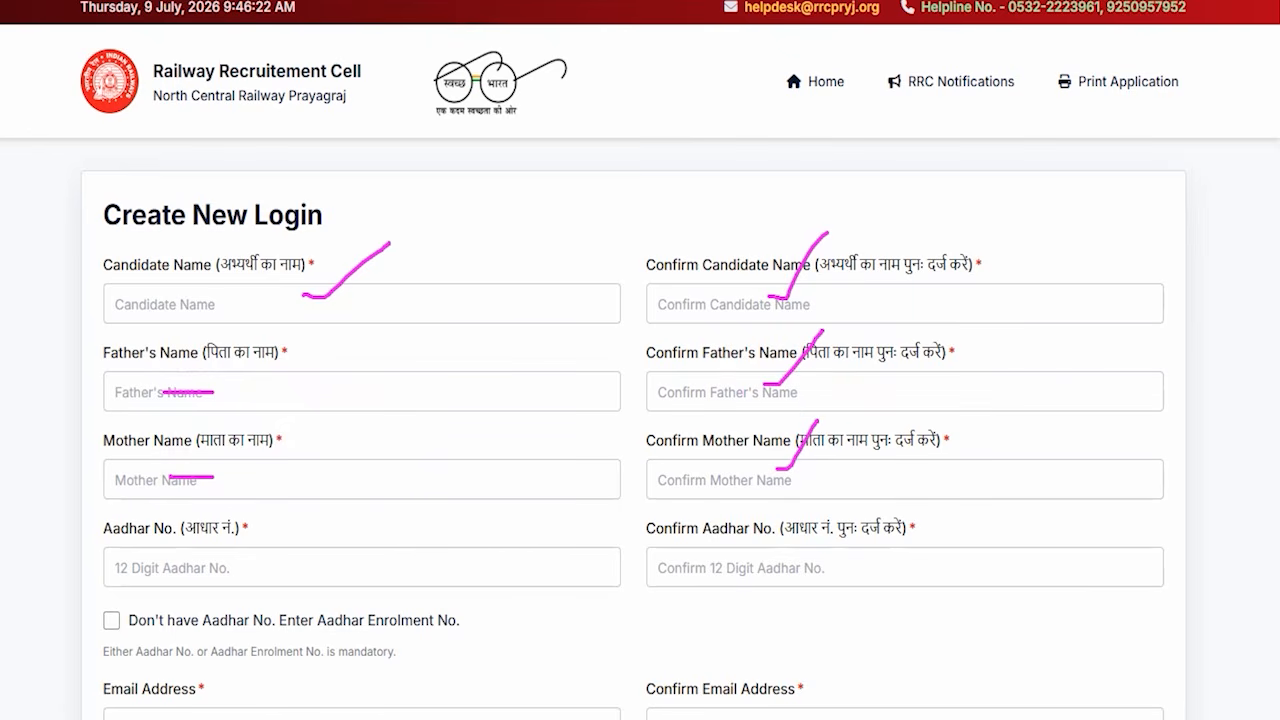
key("Escape")
- Mark the Aadhar No. and Confirm Aadhar No. fields with check marks and clear the annotations
left_click_drag(266, 561, 383, 498)
left_click_drag(767, 567, 828, 508)
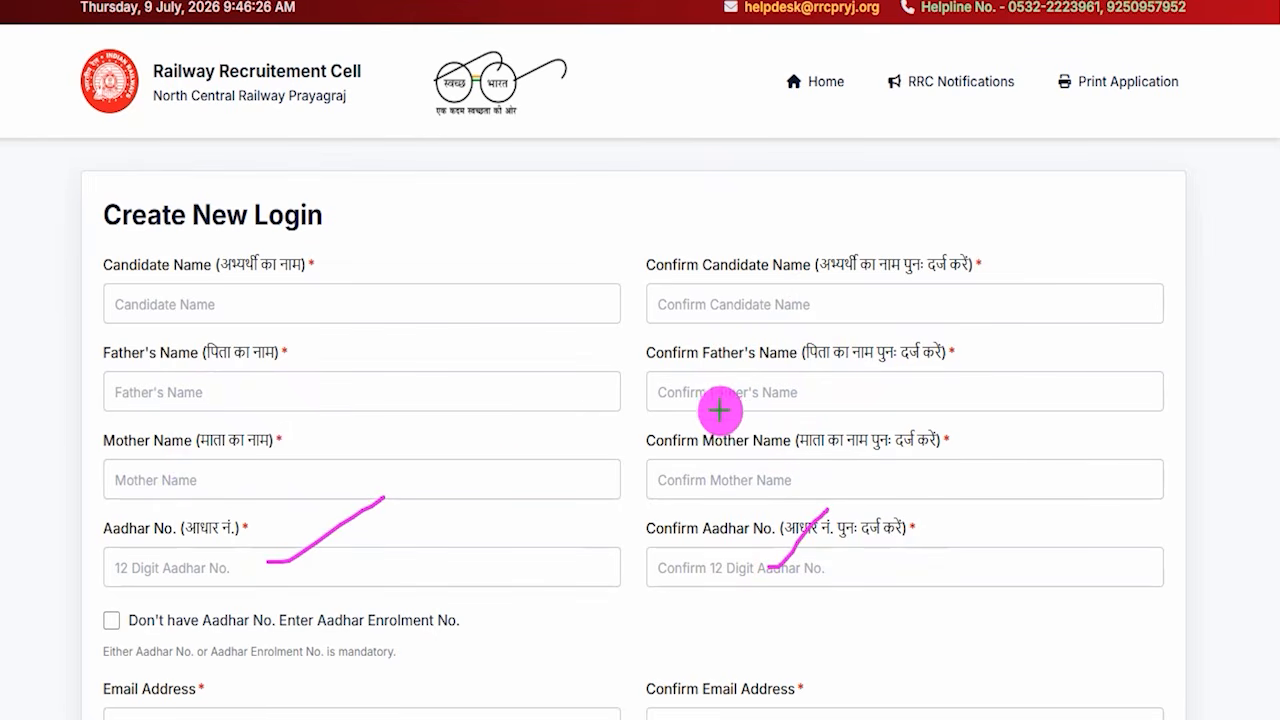
key("Escape")
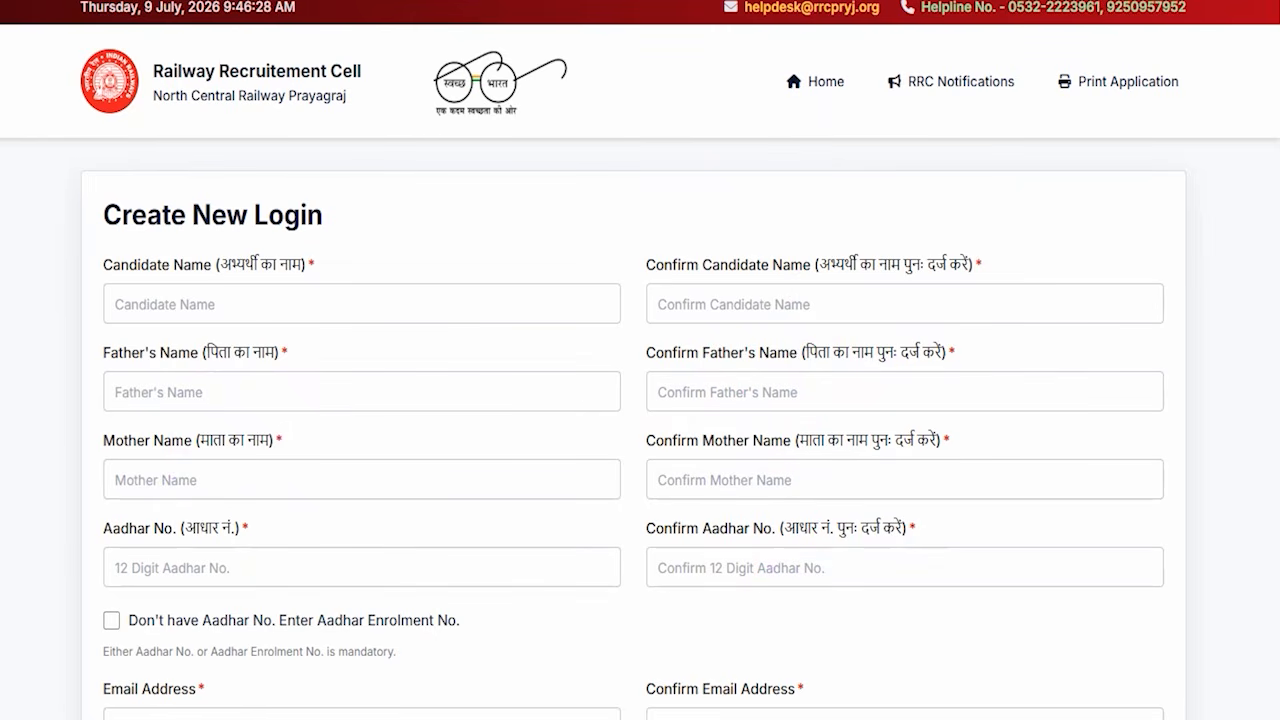
- Enable the option for not having an Aadhar number and place the cursor in the Aadhar Enrolment No. field
scroll(246, 480, "down", 3)
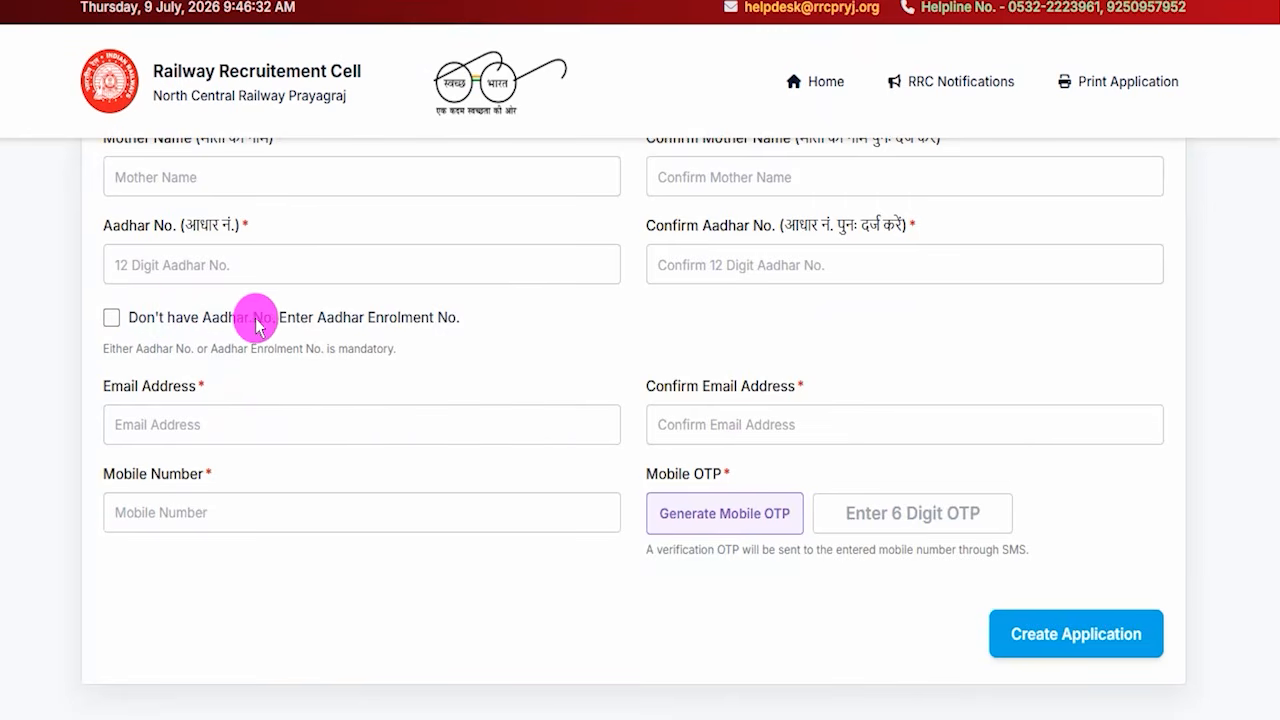
left_click(114, 318)
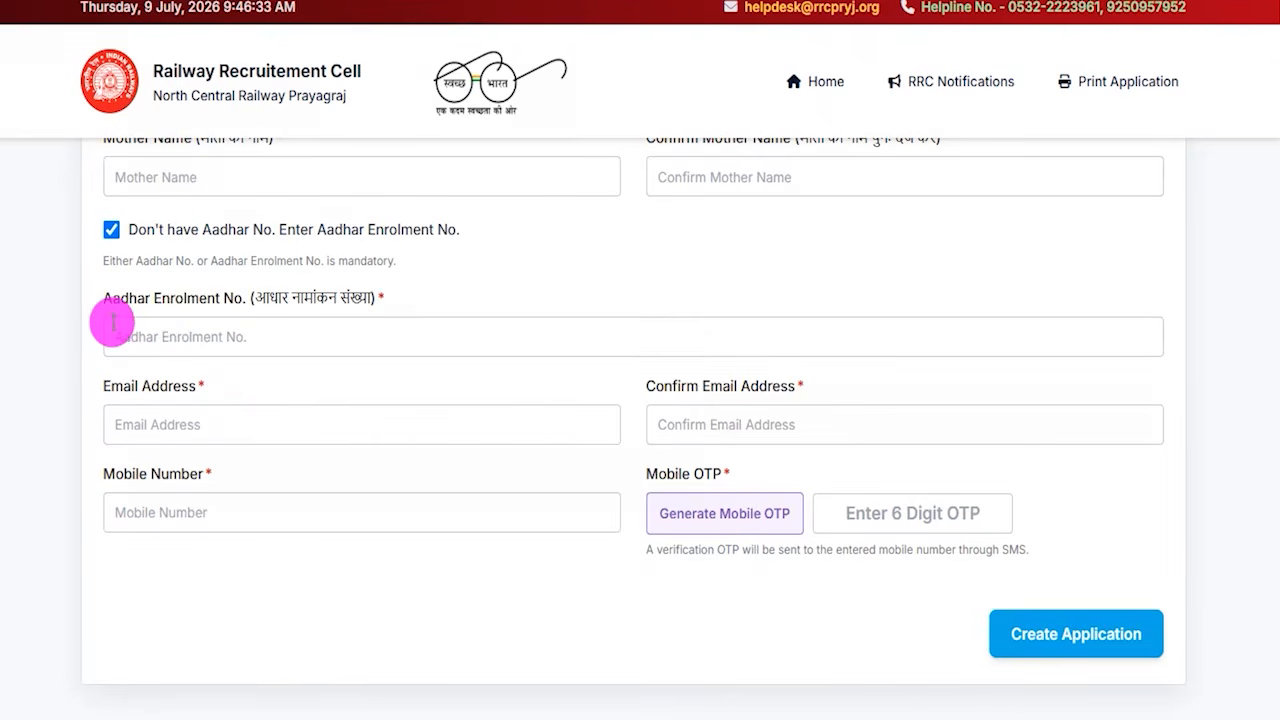
left_click_drag(134, 297, 217, 317)
left_click(222, 337)
left_click(222, 338)
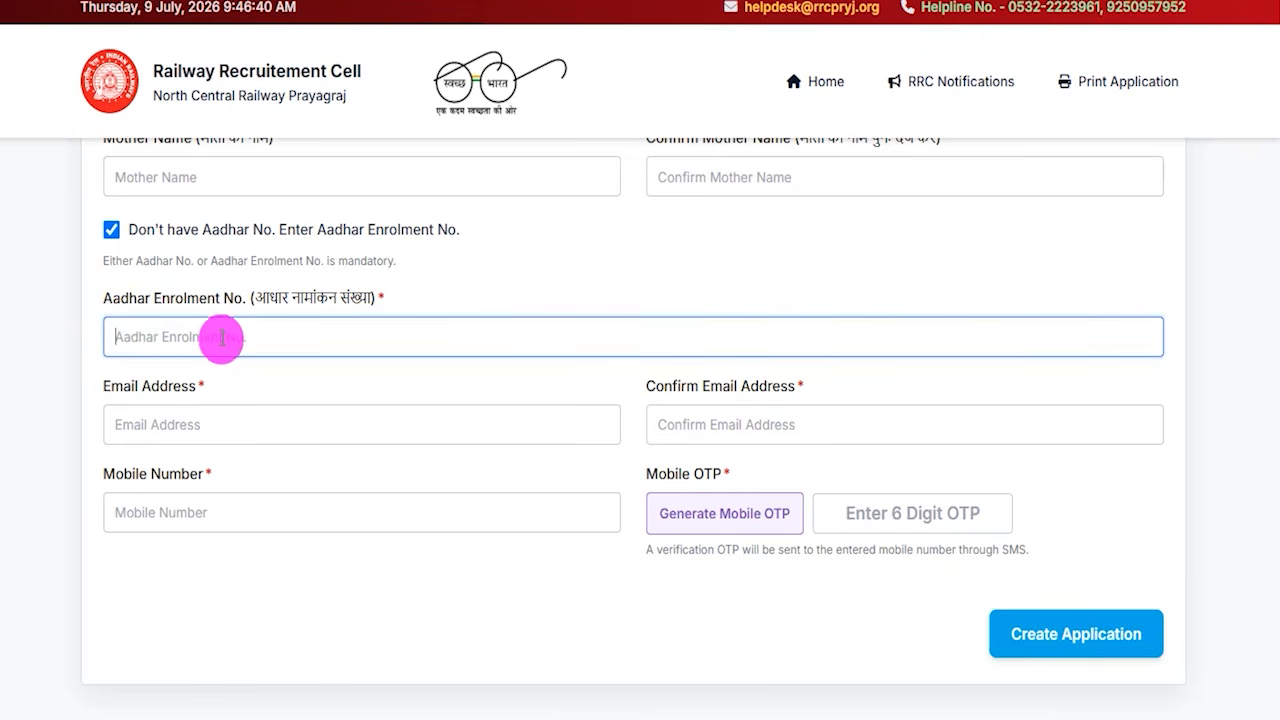
- Draw check marks at the Email Address and Confirm Email Address fields and underline the Mobile Number field
left_click_drag(200, 424, 272, 342)
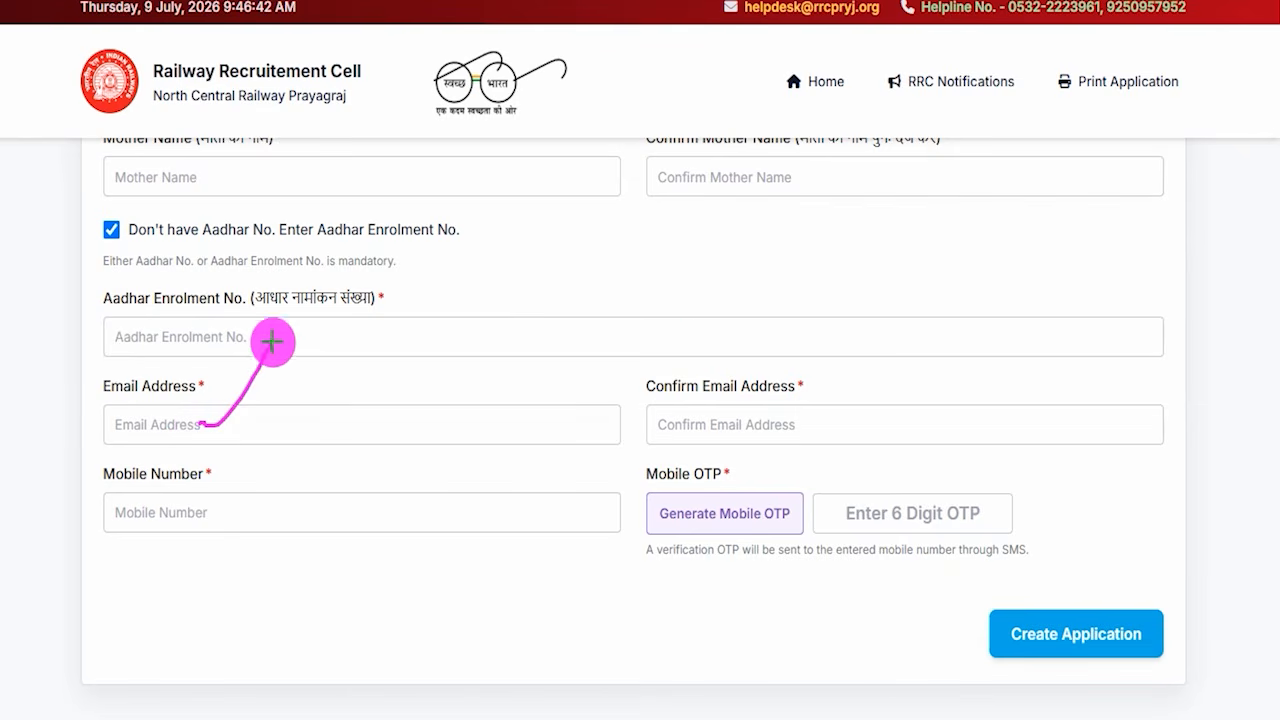
left_click_drag(795, 408, 880, 338)
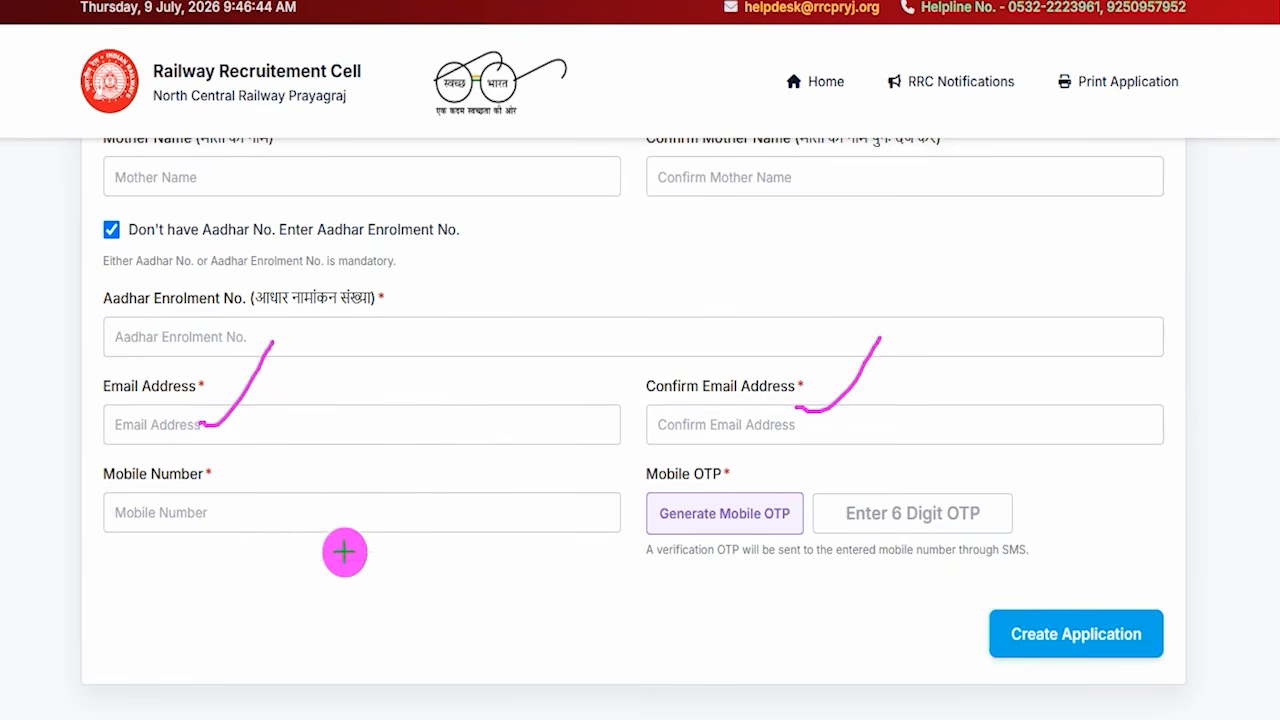
left_click_drag(143, 518, 275, 518)
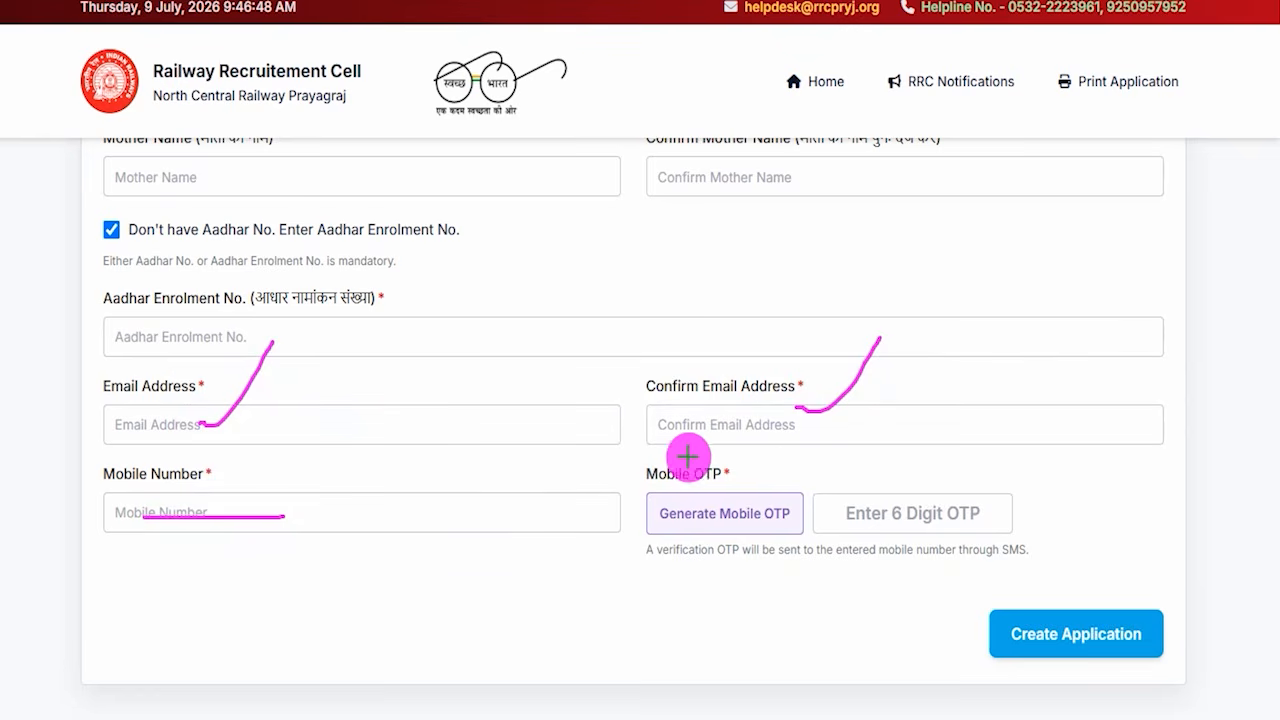
- Draw arrows at the Generate Mobile OTP and Create Application buttons and a check mark at the six-digit OTP field
mouse_move(928, 345)
left_mouse_down()
mouse_move(834, 429)
mouse_move(797, 490)
left_mouse_up()
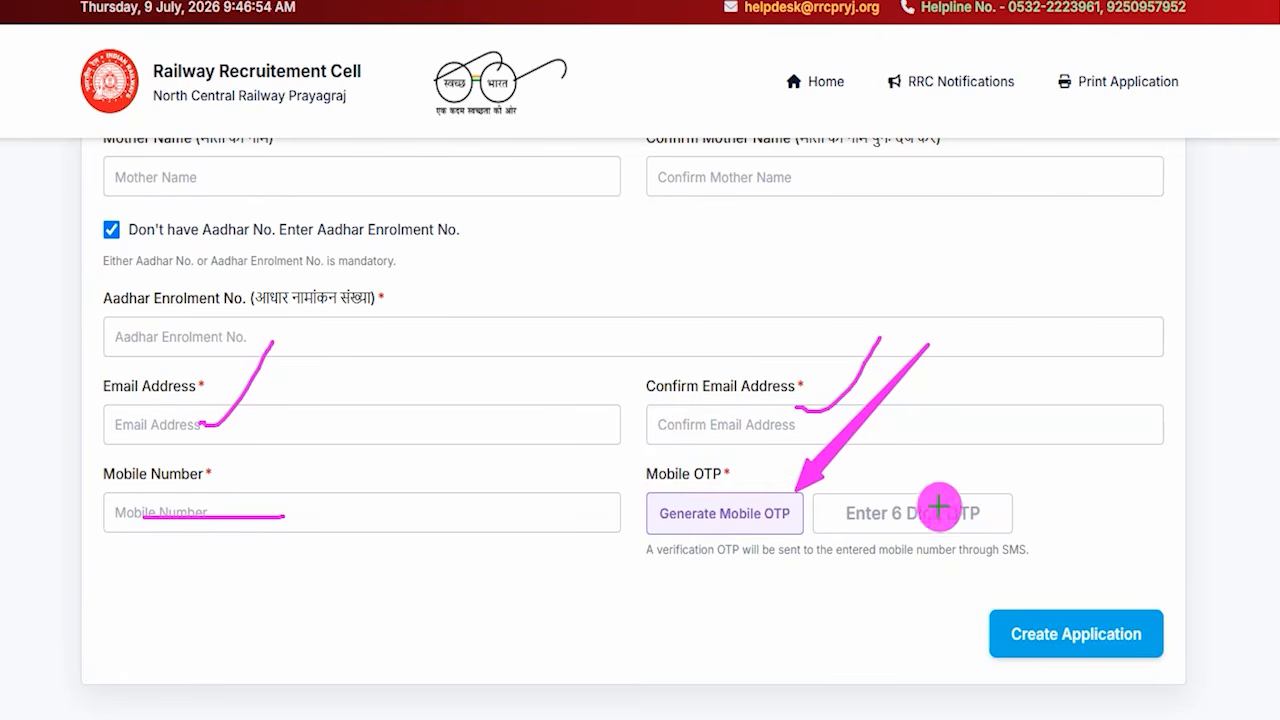
left_click_drag(912, 508, 960, 437)
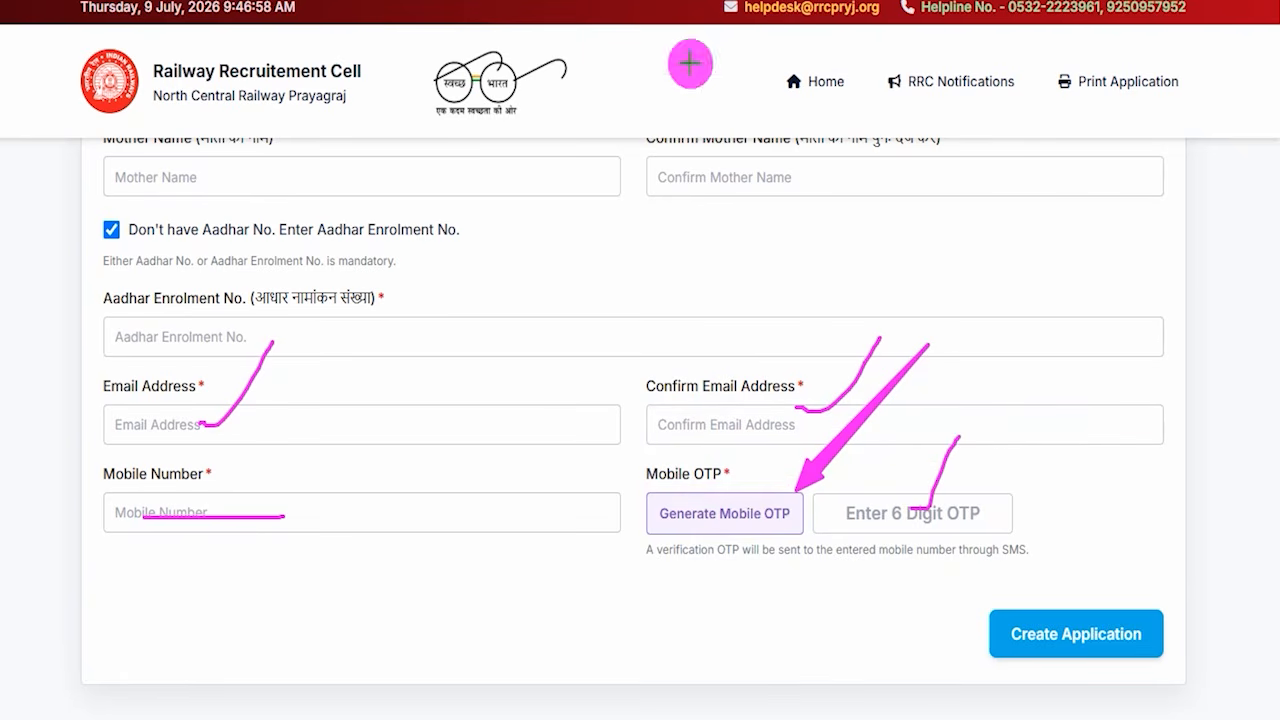
mouse_move(1177, 286)
left_mouse_down()
mouse_move(1094, 586)
mouse_move(1109, 623)
left_mouse_up()
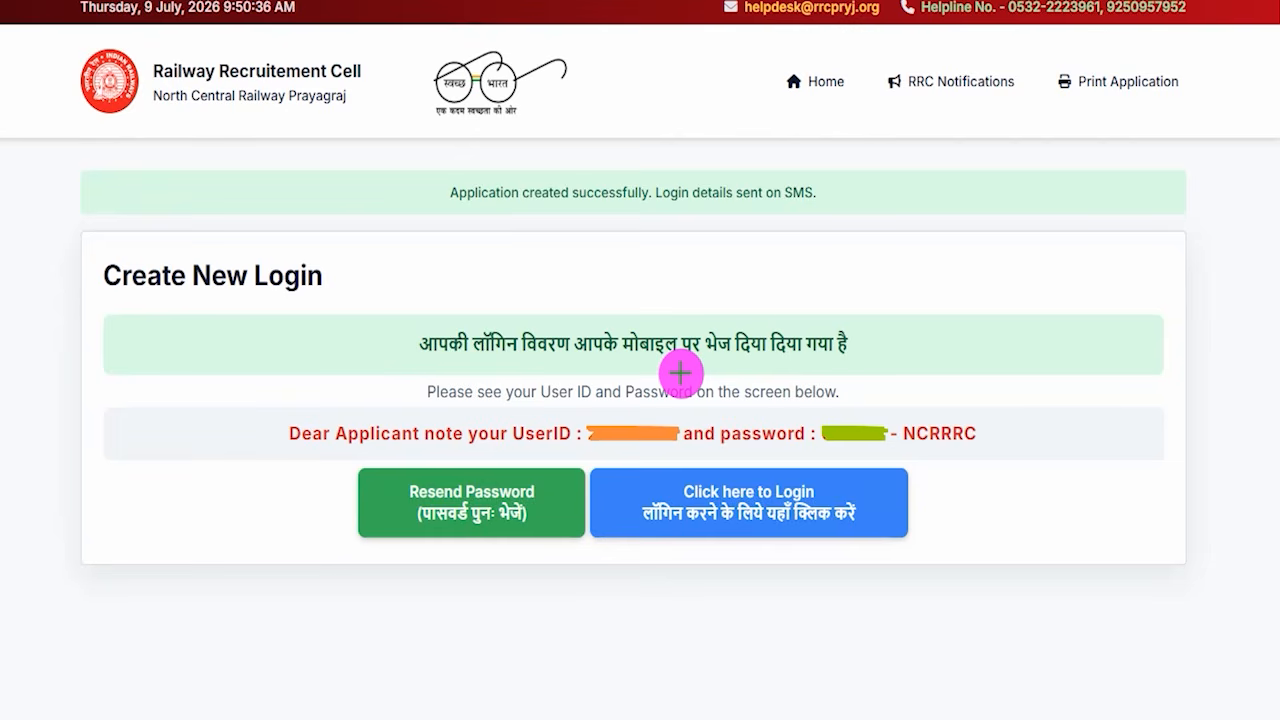
- Check-mark the two success messages, box the UserID and password values, and draw an arrow at the login link
left_click_drag(603, 176, 661, 111)
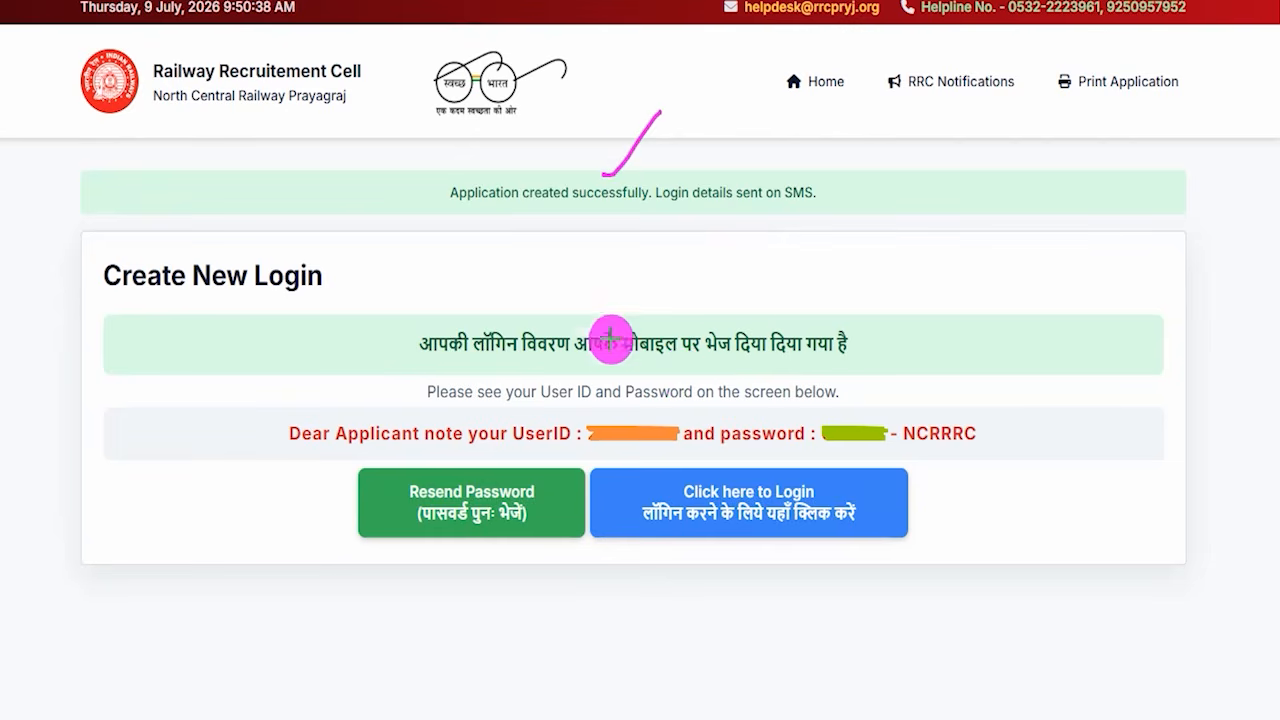
mouse_move(583, 411)
left_mouse_down()
mouse_move(666, 429)
mouse_move(683, 454)
left_mouse_up()
left_click_drag(812, 413, 893, 450)
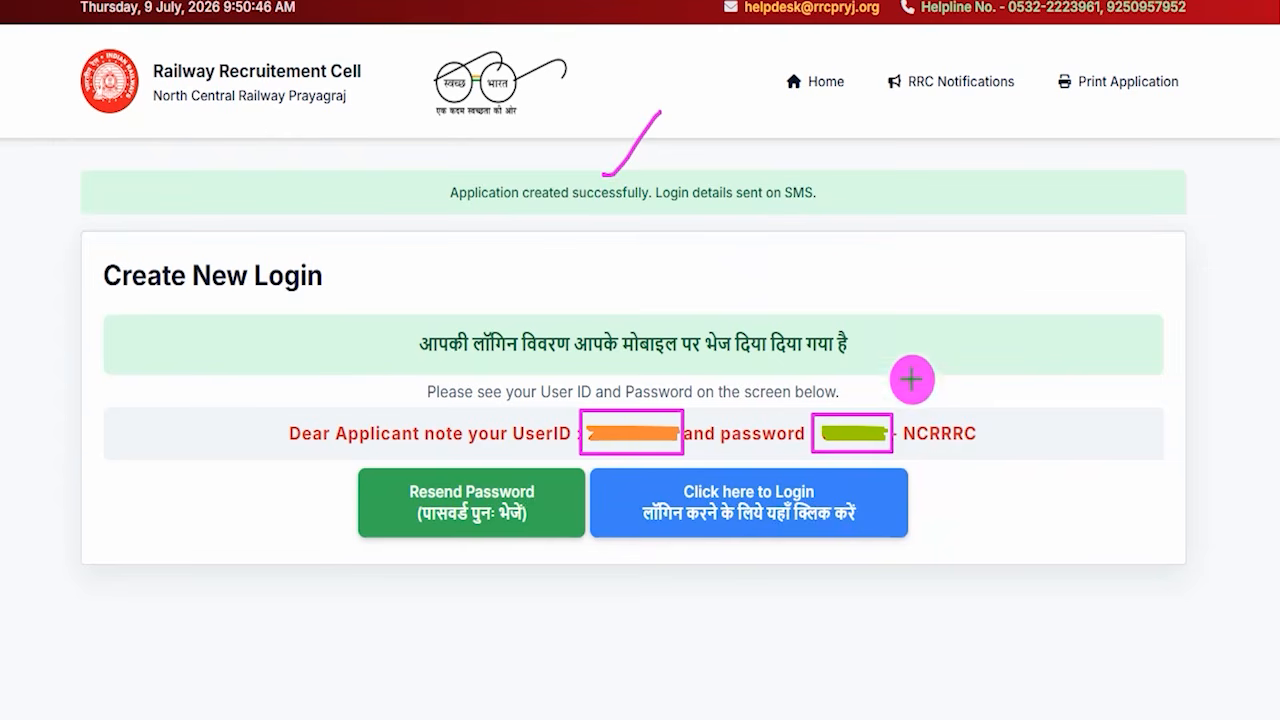
left_click_drag(876, 322, 920, 262)
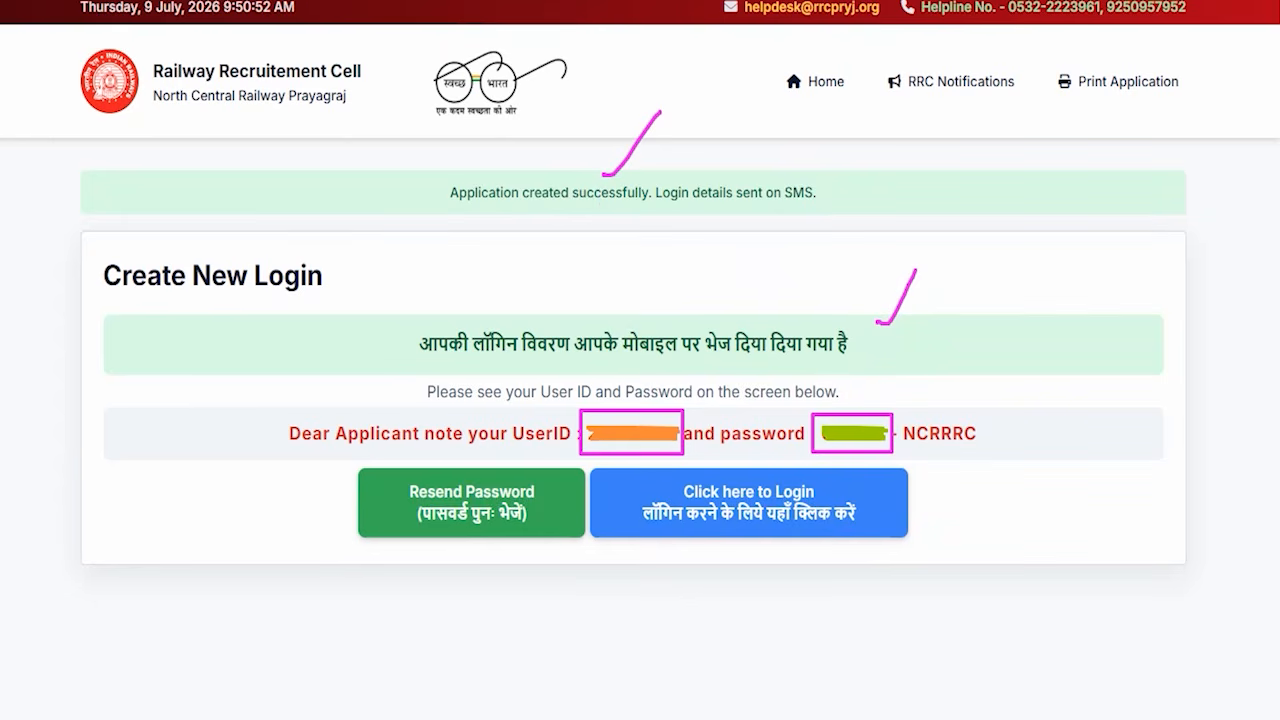
left_click_drag(1088, 473, 908, 497)
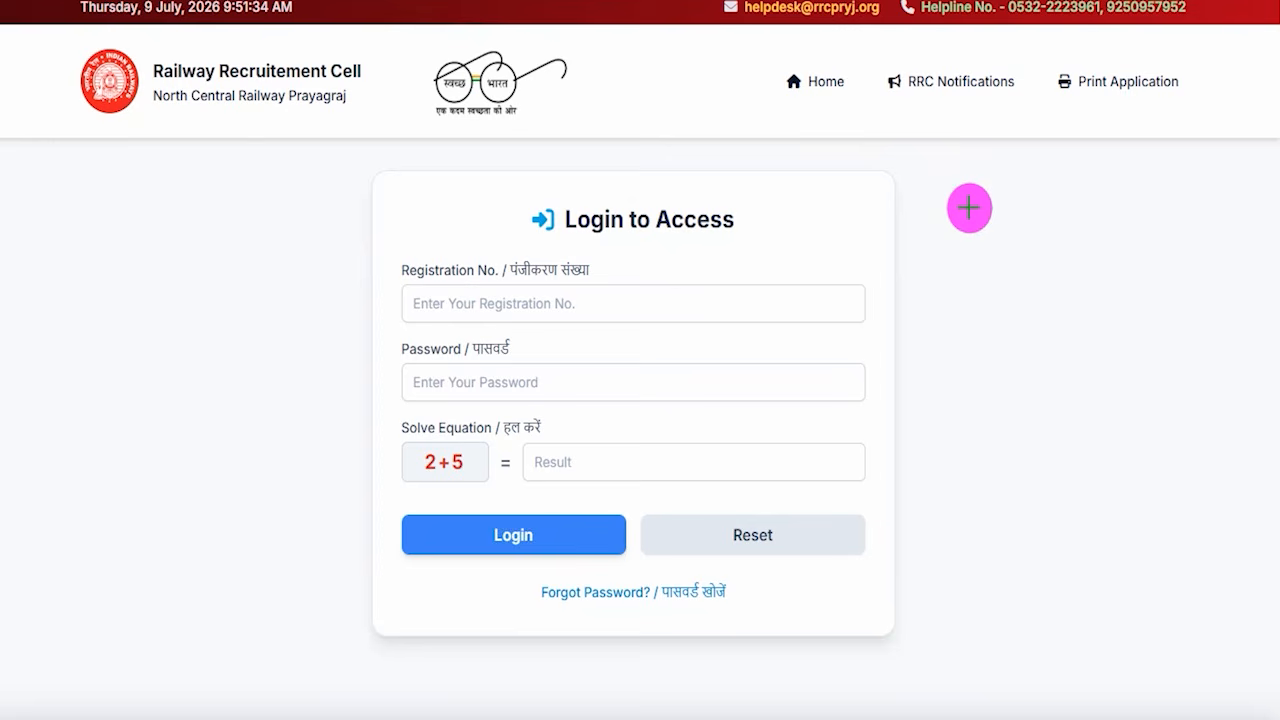
- Check-mark the login heading, Registration No., Password and Result fields, underline the equation, and draw an arrow at Login
left_click_drag(766, 195, 822, 146)
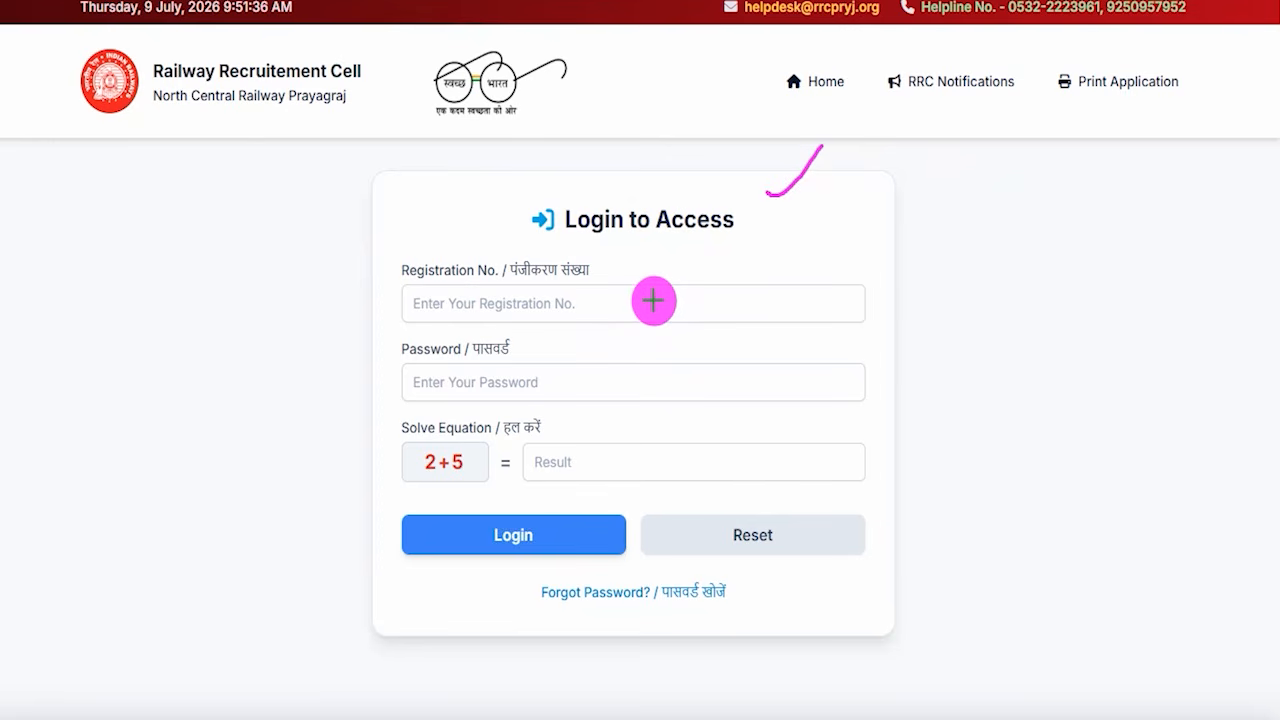
left_click_drag(623, 303, 663, 250)
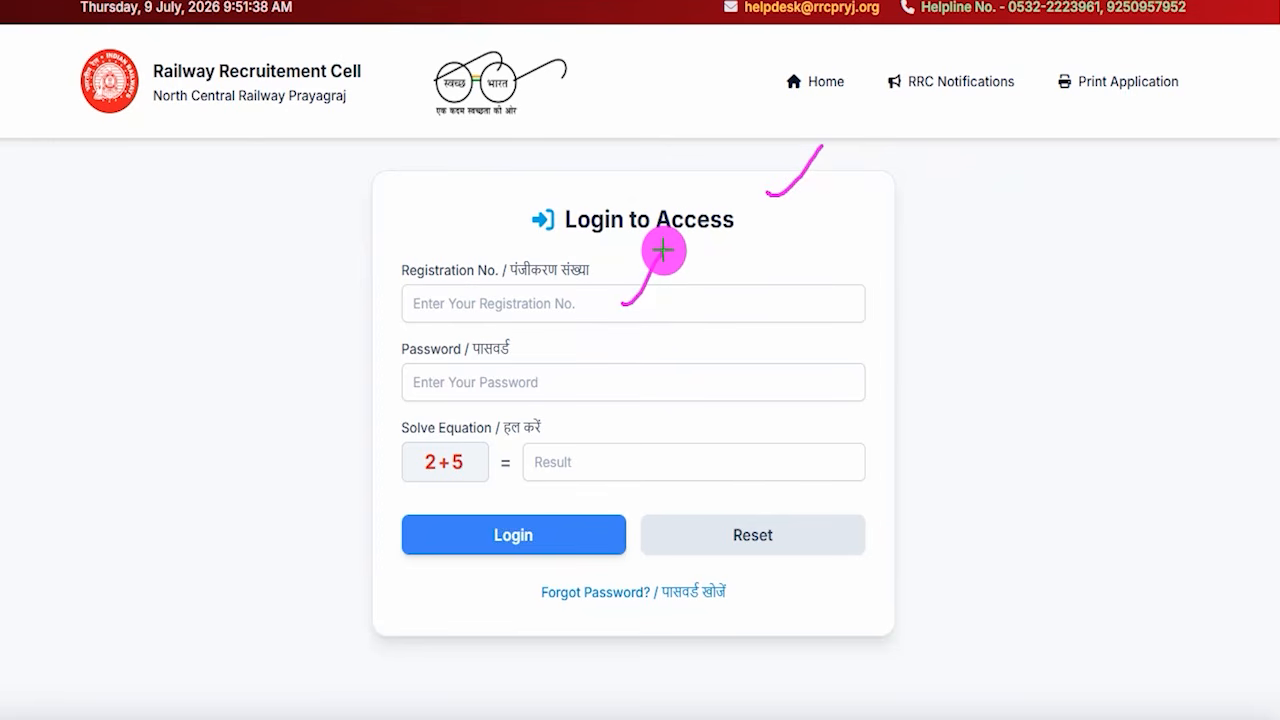
left_click_drag(572, 385, 613, 342)
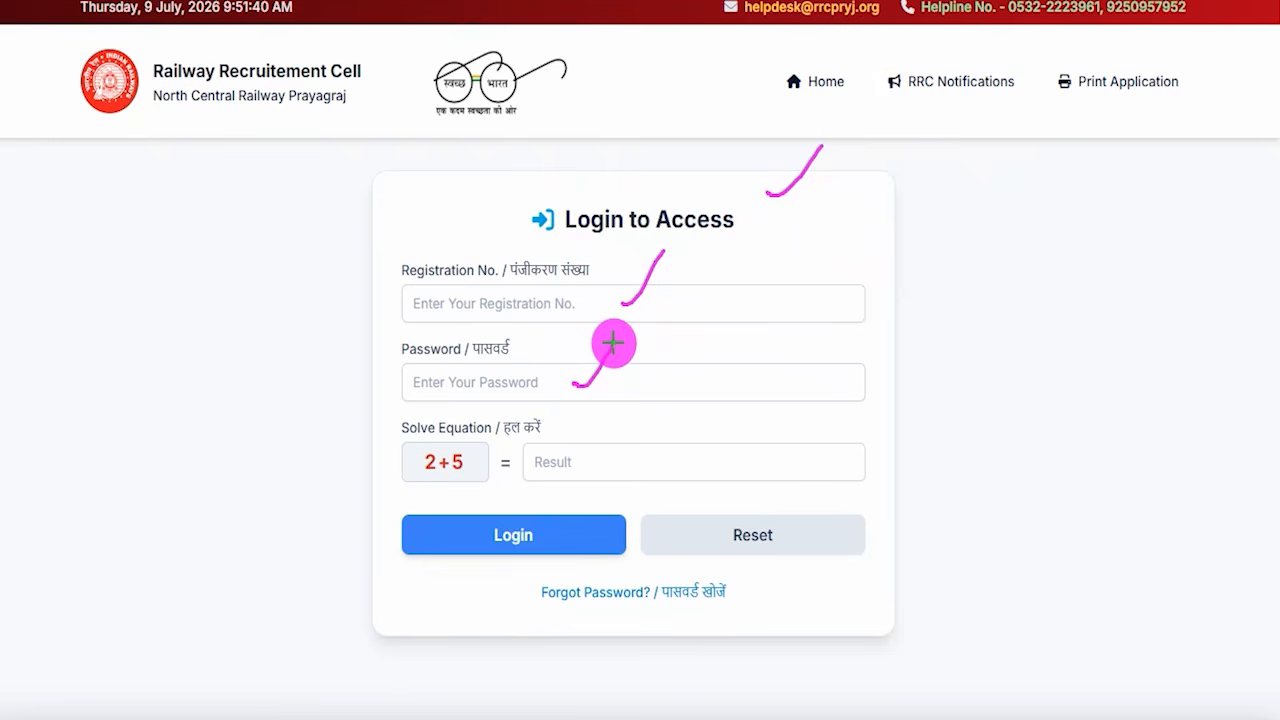
left_click_drag(427, 481, 488, 478)
left_click_drag(590, 465, 655, 400)
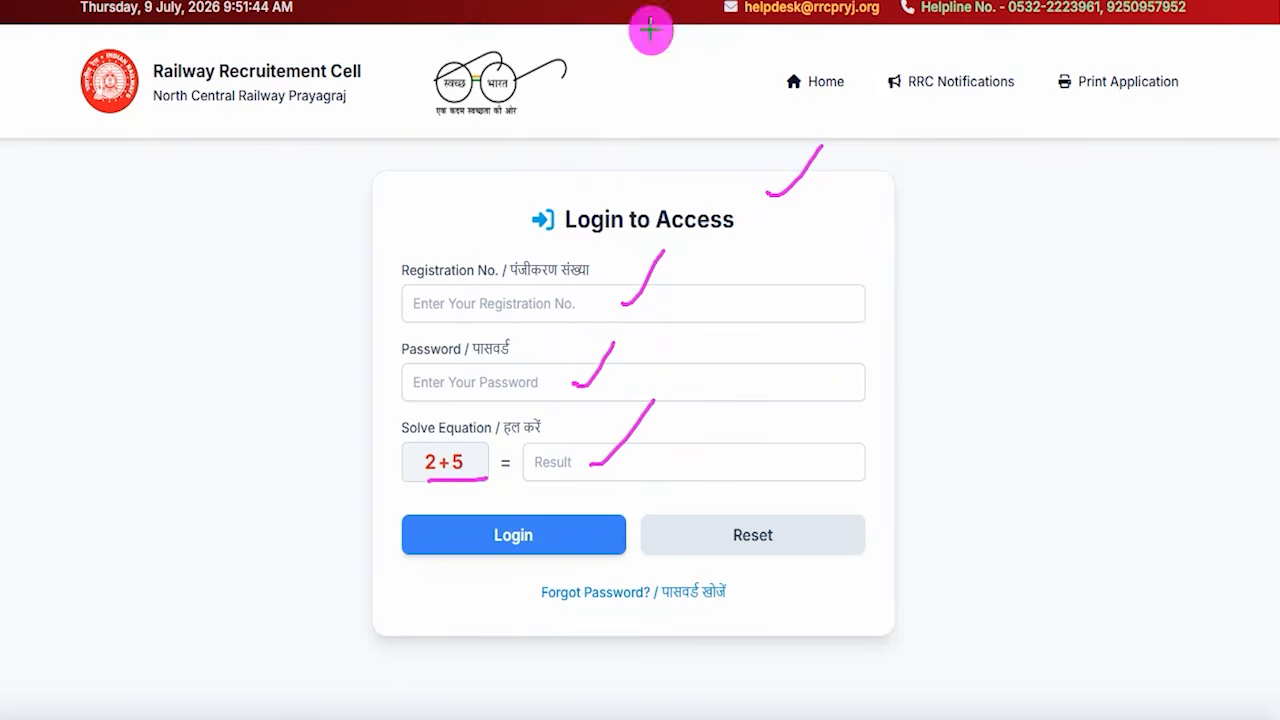
left_click_drag(183, 471, 400, 523)
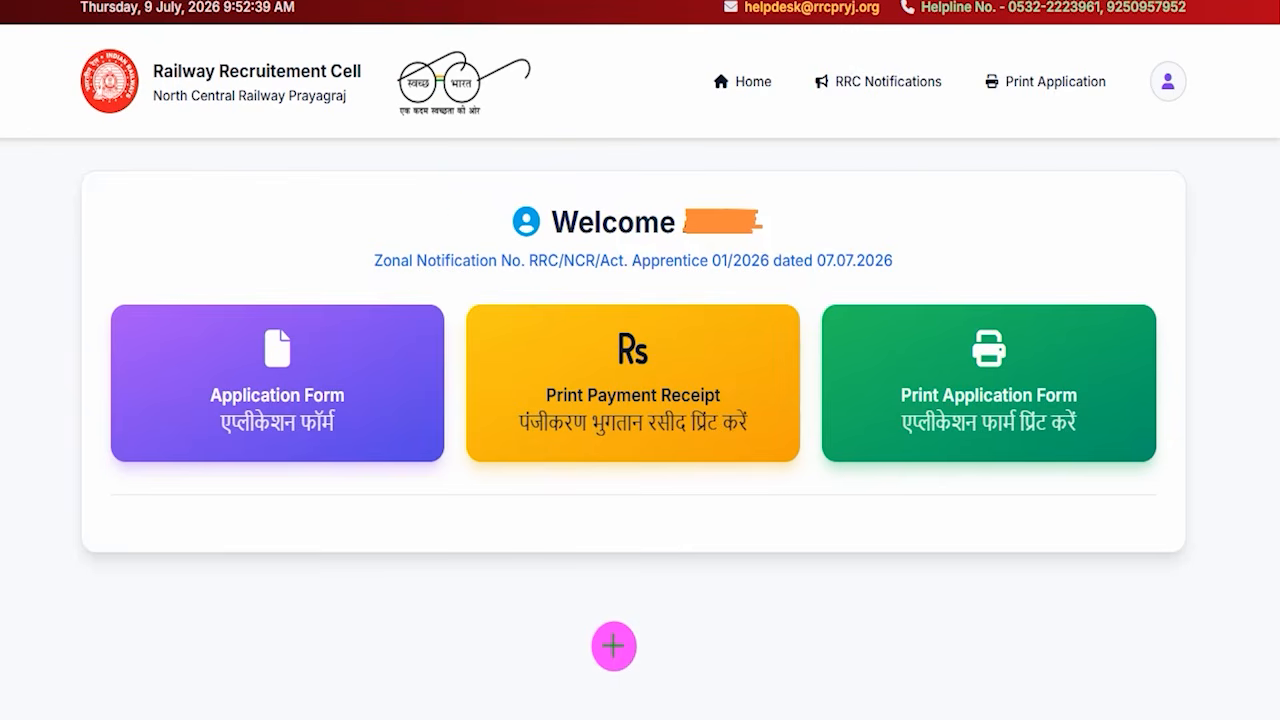
- Draw a check mark beside the Welcome heading and a box around the Application Form tile
left_click_drag(375, 210, 454, 151)
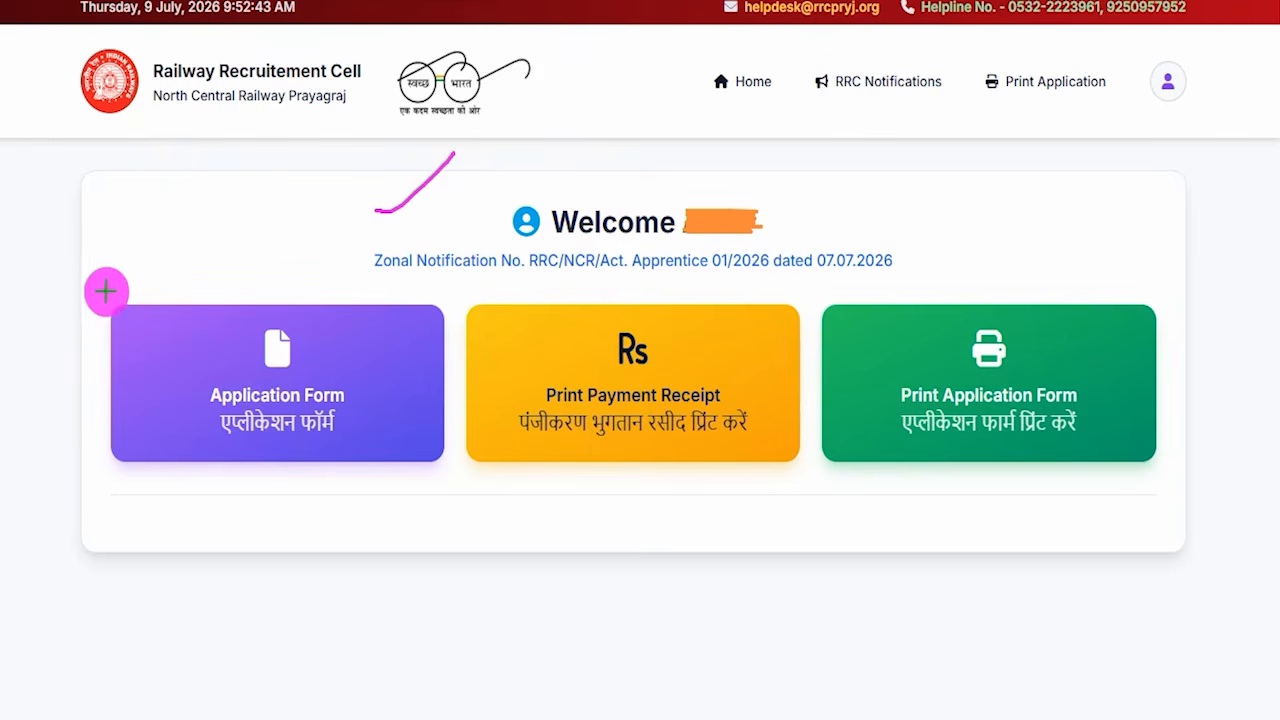
mouse_move(90, 287)
left_mouse_down()
mouse_move(286, 297)
mouse_move(452, 327)
mouse_move(457, 481)
left_mouse_up()
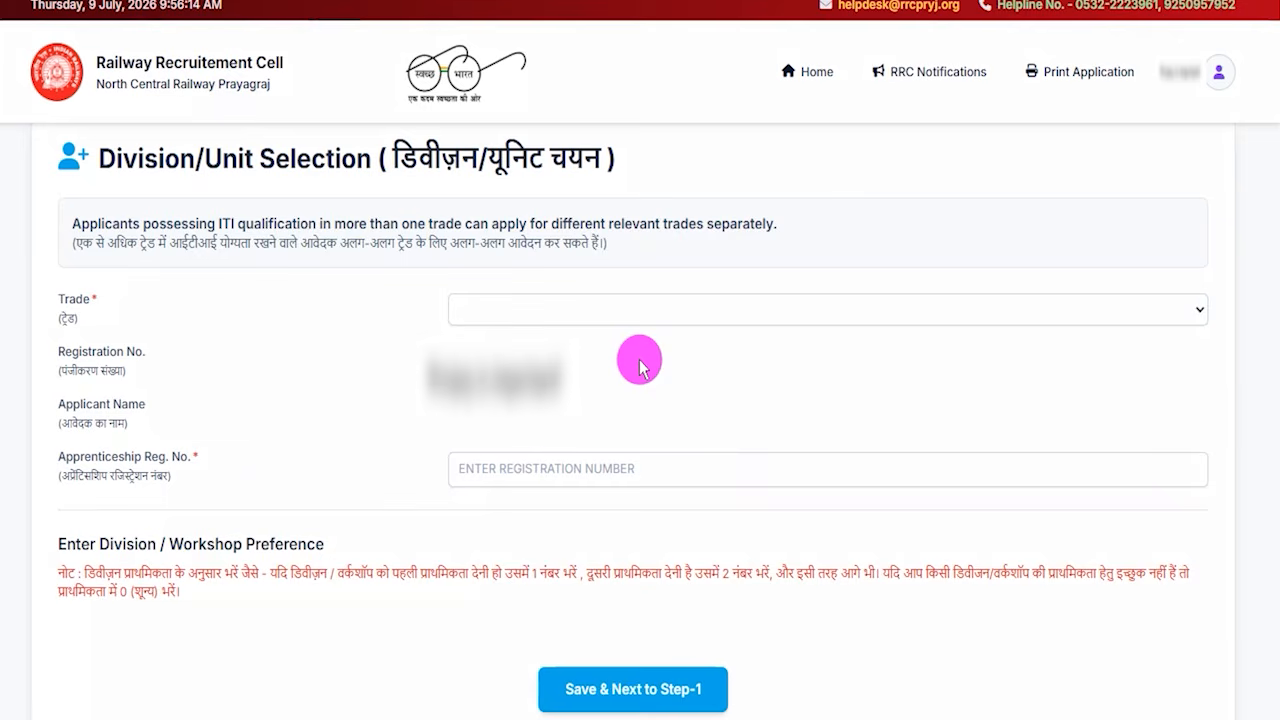
- Set the trade to Fitter and place the cursor in the Apprenticeship Reg. No. field
left_click(528, 311)
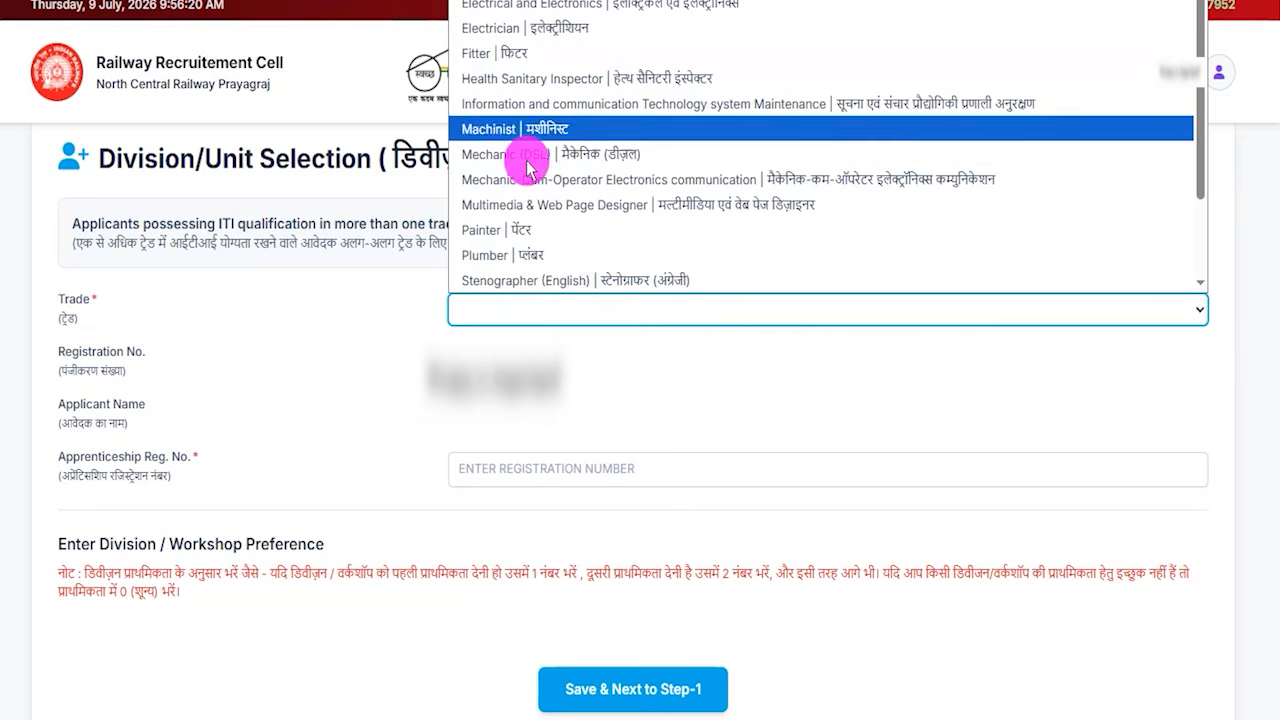
left_click(500, 52)
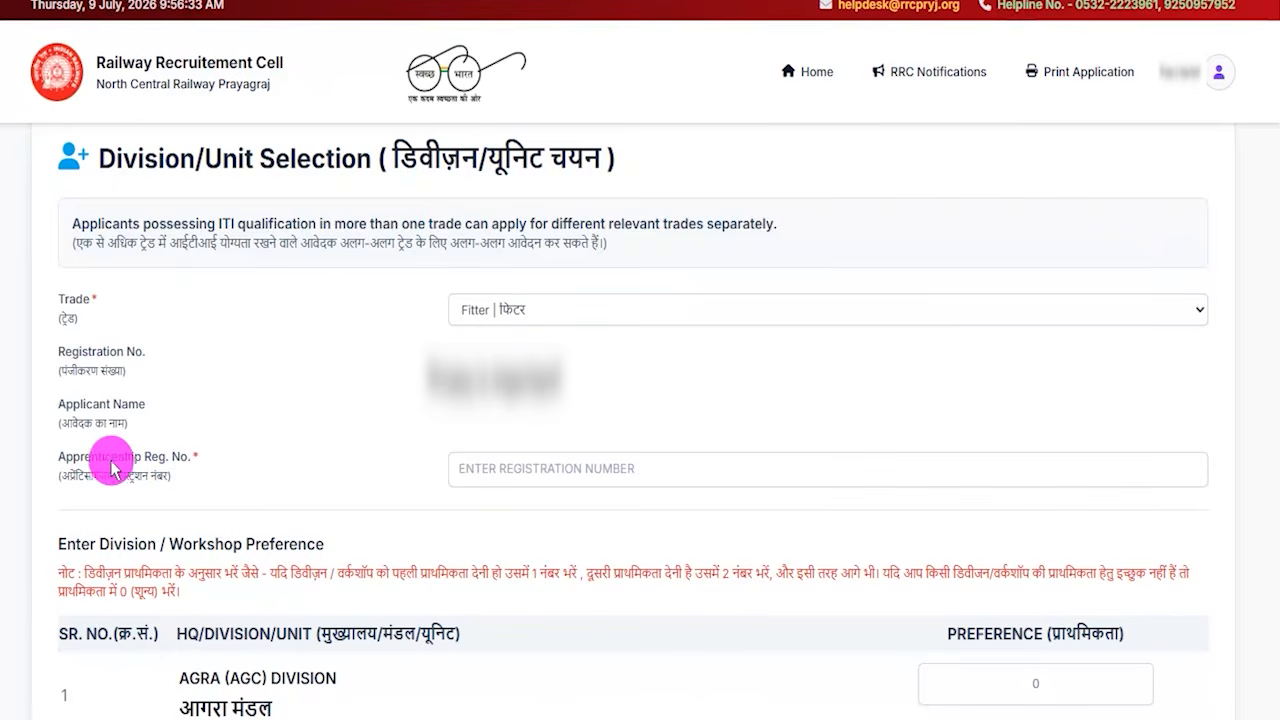
left_click_drag(80, 459, 166, 460)
left_click(512, 468)
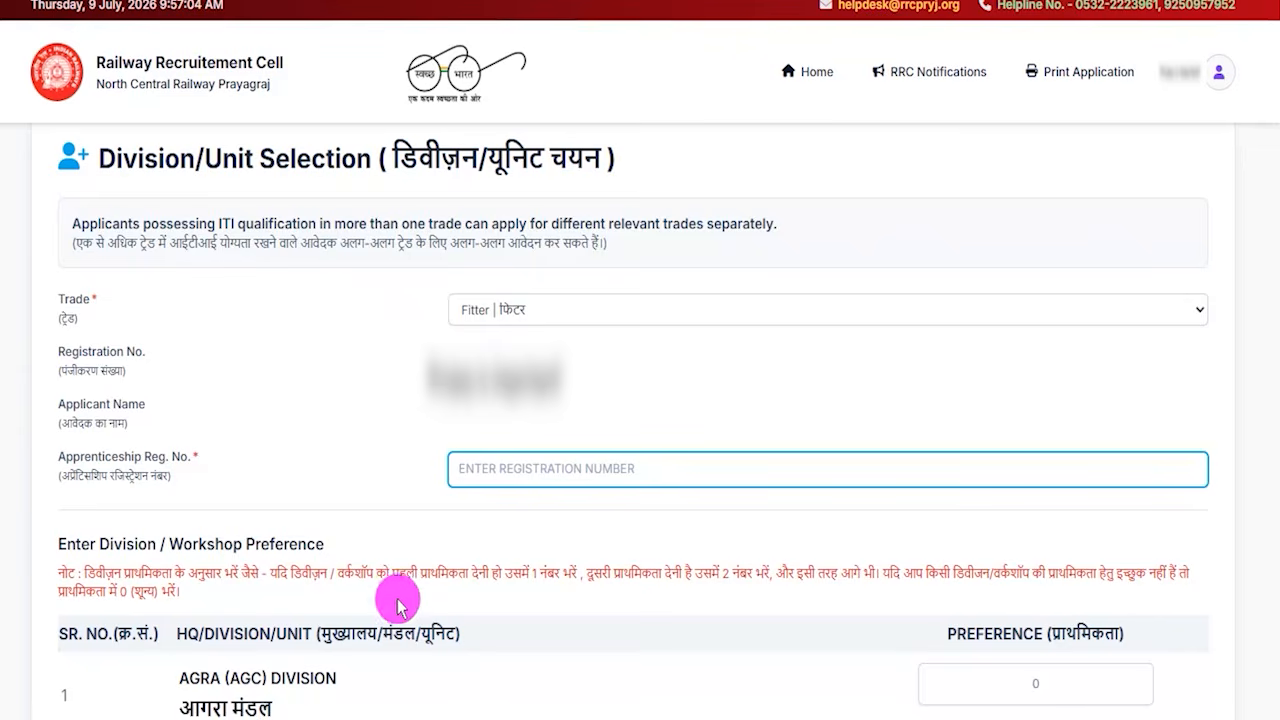
left_click(491, 466)
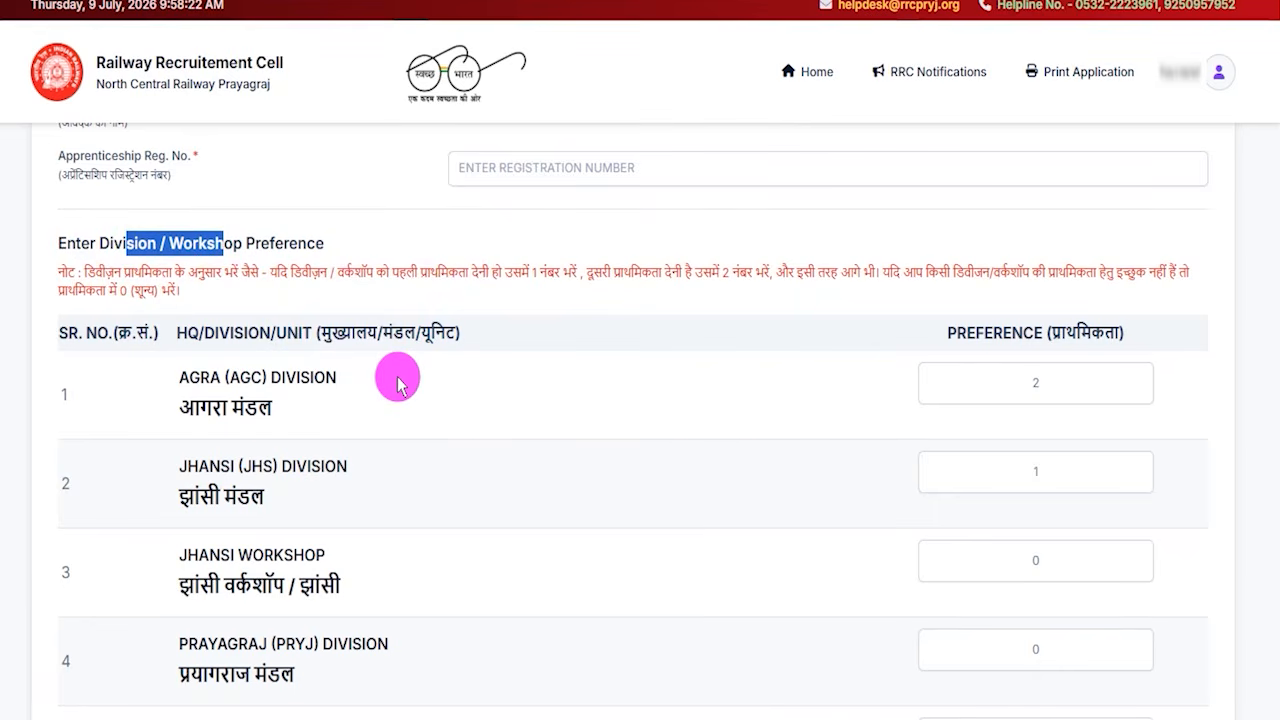
- Highlight the Agra, Jhansi, Jhansi Workshop and Prayagraj names in the division preference table one after another
left_click_drag(244, 468, 281, 469)
left_click_drag(239, 562, 277, 562)
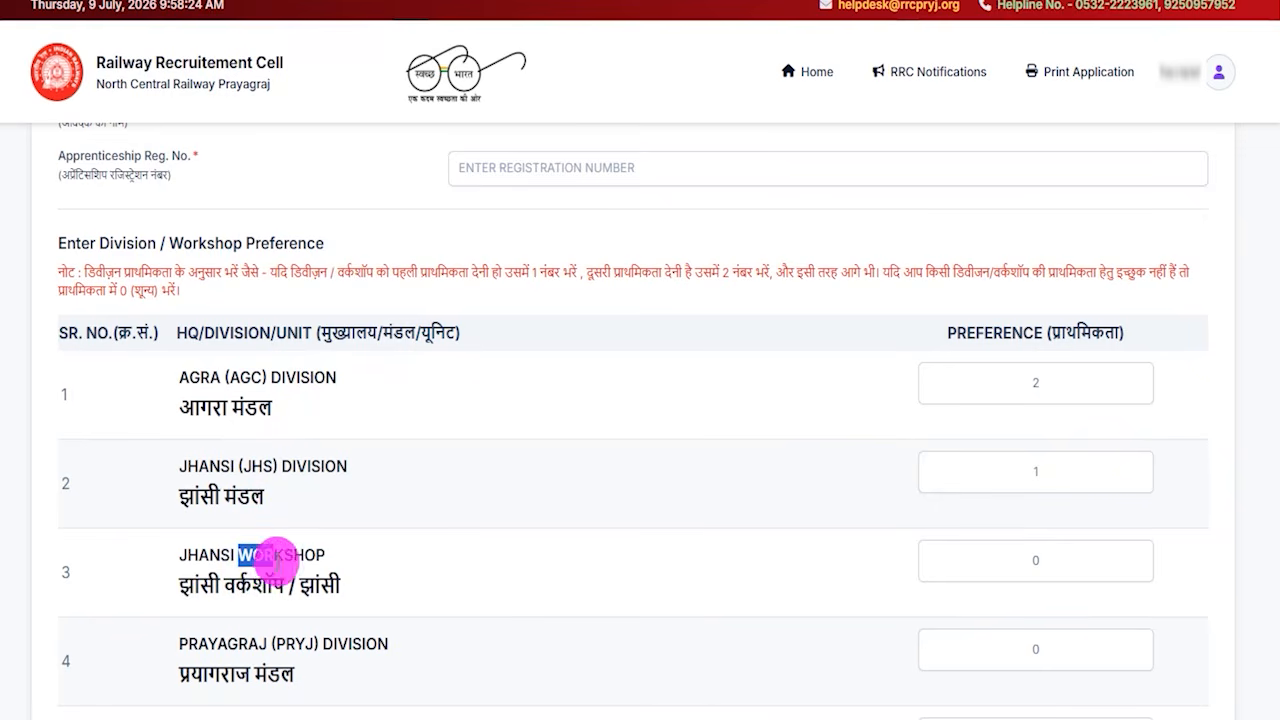
left_click_drag(228, 643, 300, 643)
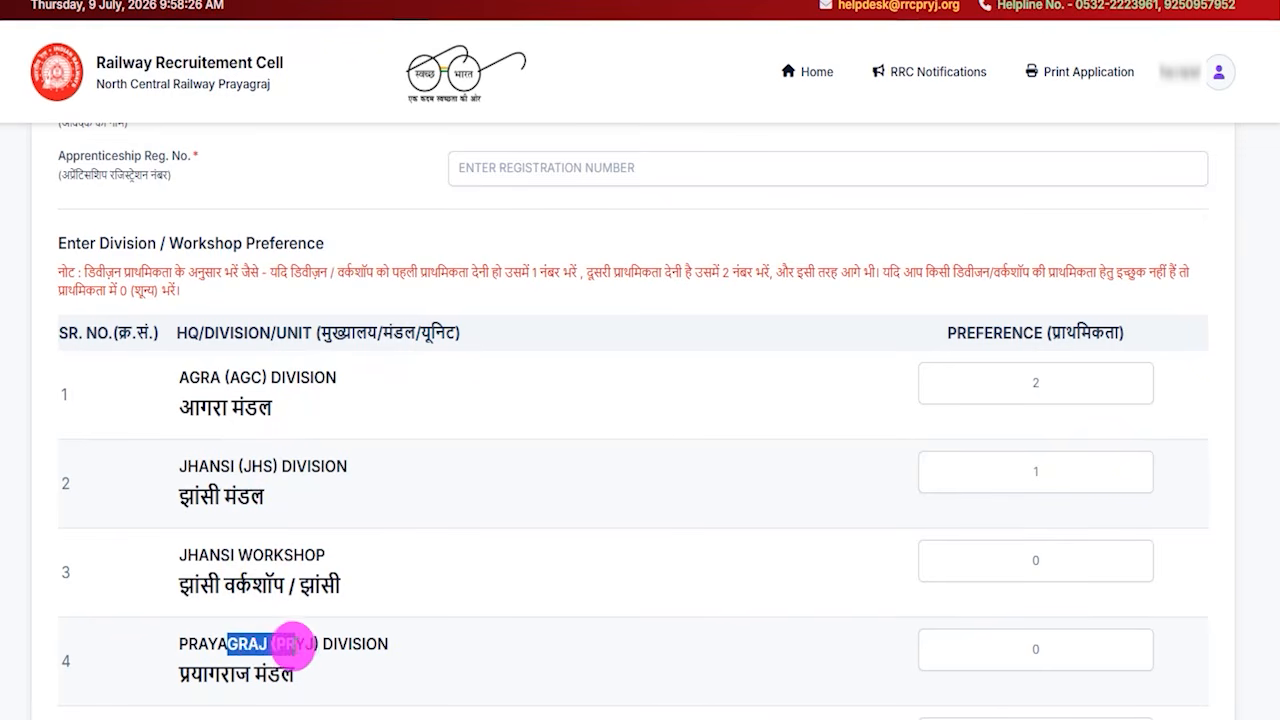
left_click_drag(220, 674, 250, 672)
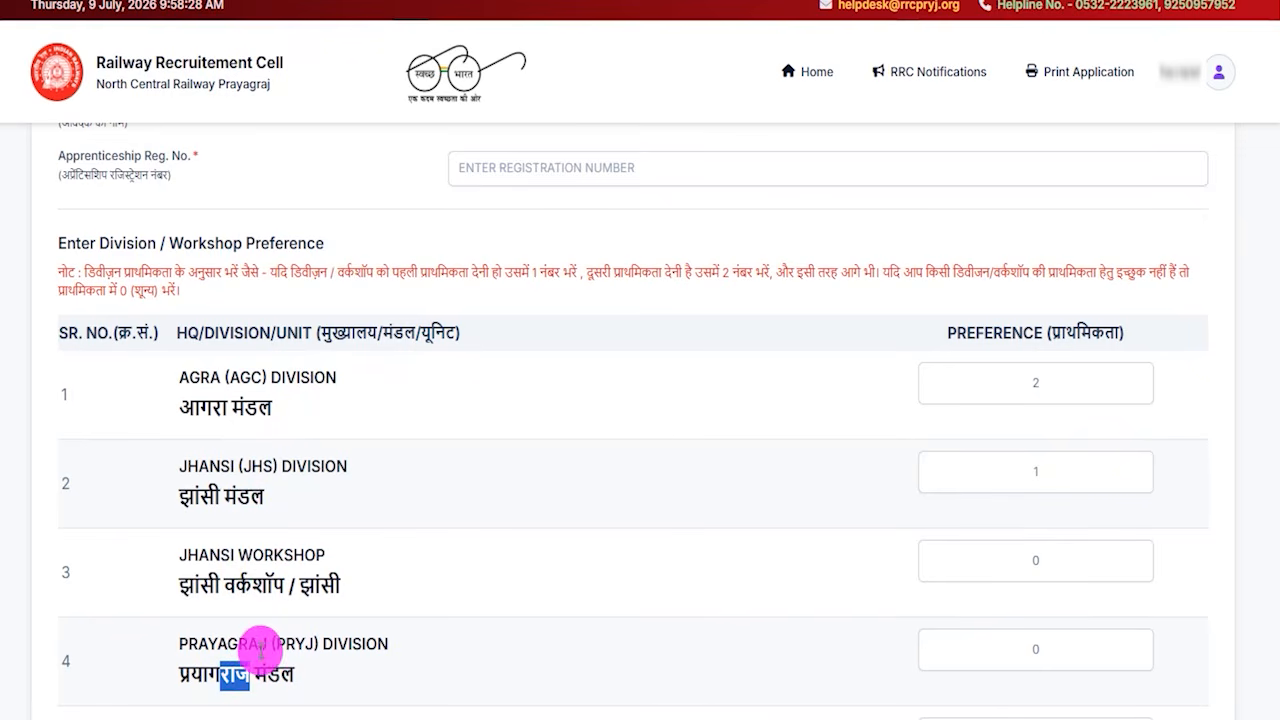
left_click_drag(200, 407, 231, 407)
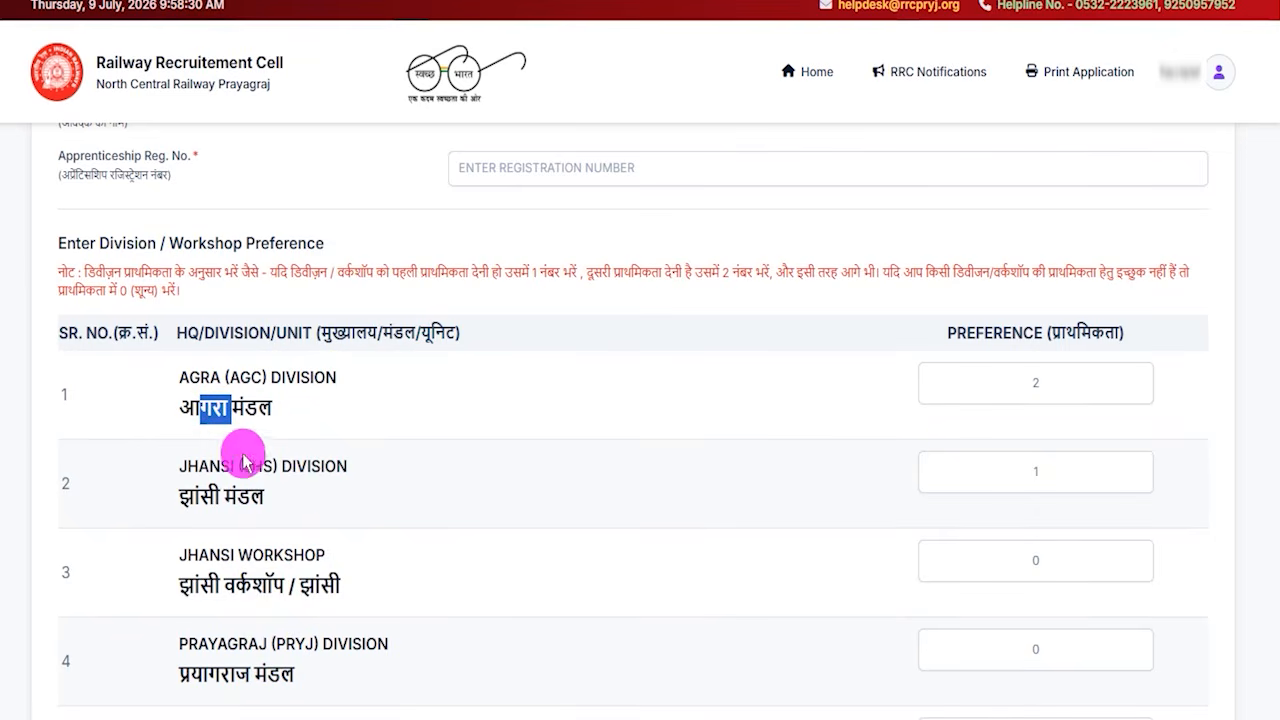
left_click_drag(243, 460, 260, 463)
left_click_drag(200, 377, 316, 380)
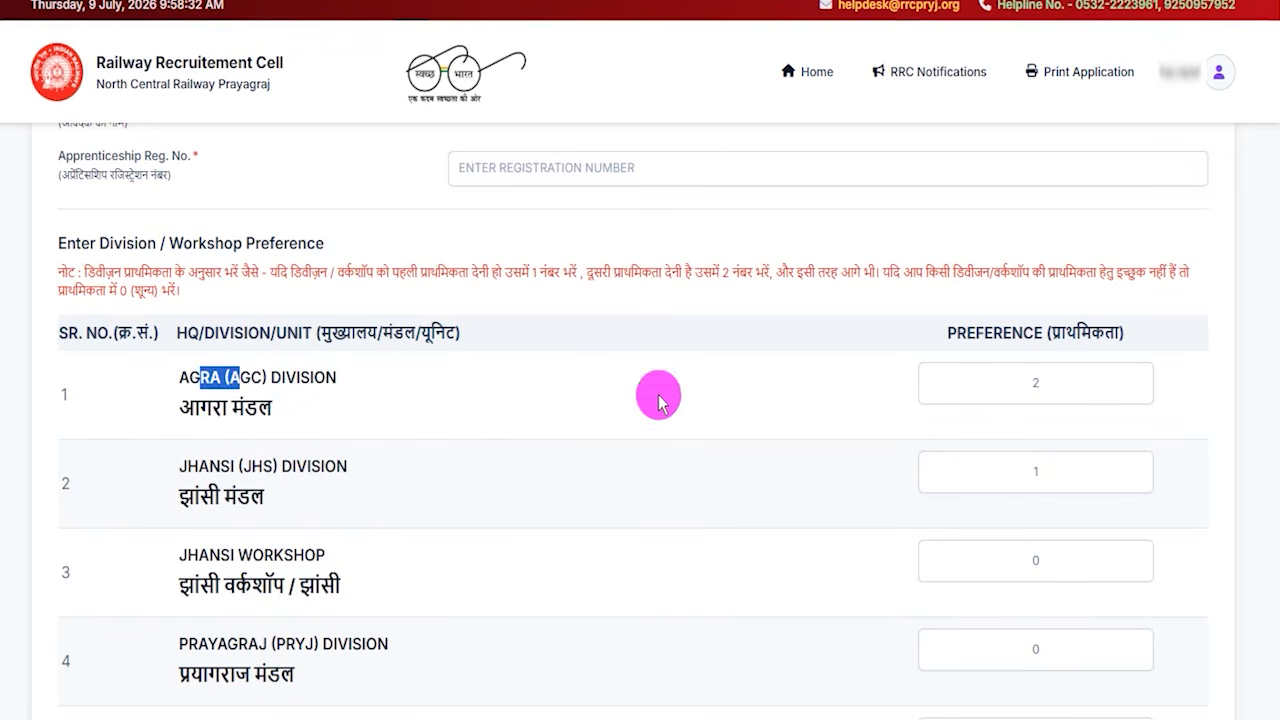
- Set the preferences to 3 for Jhansi Workshop, 4 for Prayagraj Division and 5 for Track Machine Line/HQ, and save to continue to Step-1
left_click_drag(1046, 378, 961, 378)
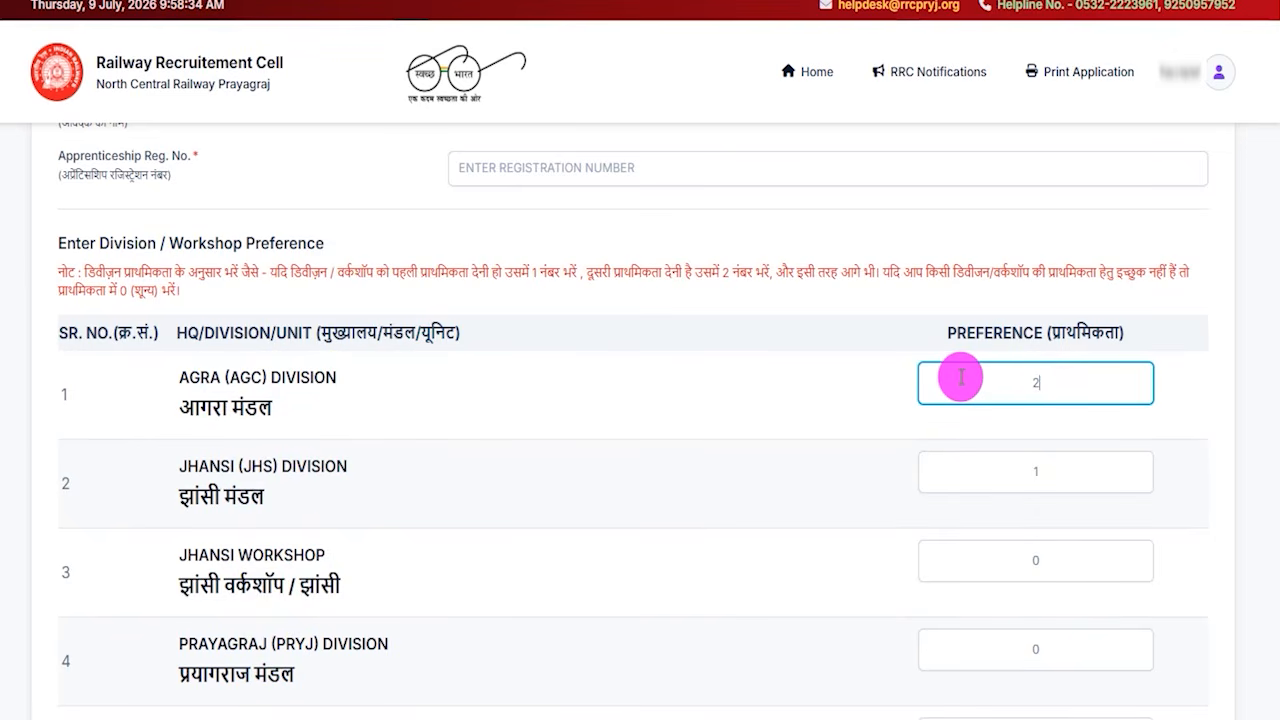
scroll(1057, 465, "down", 1)
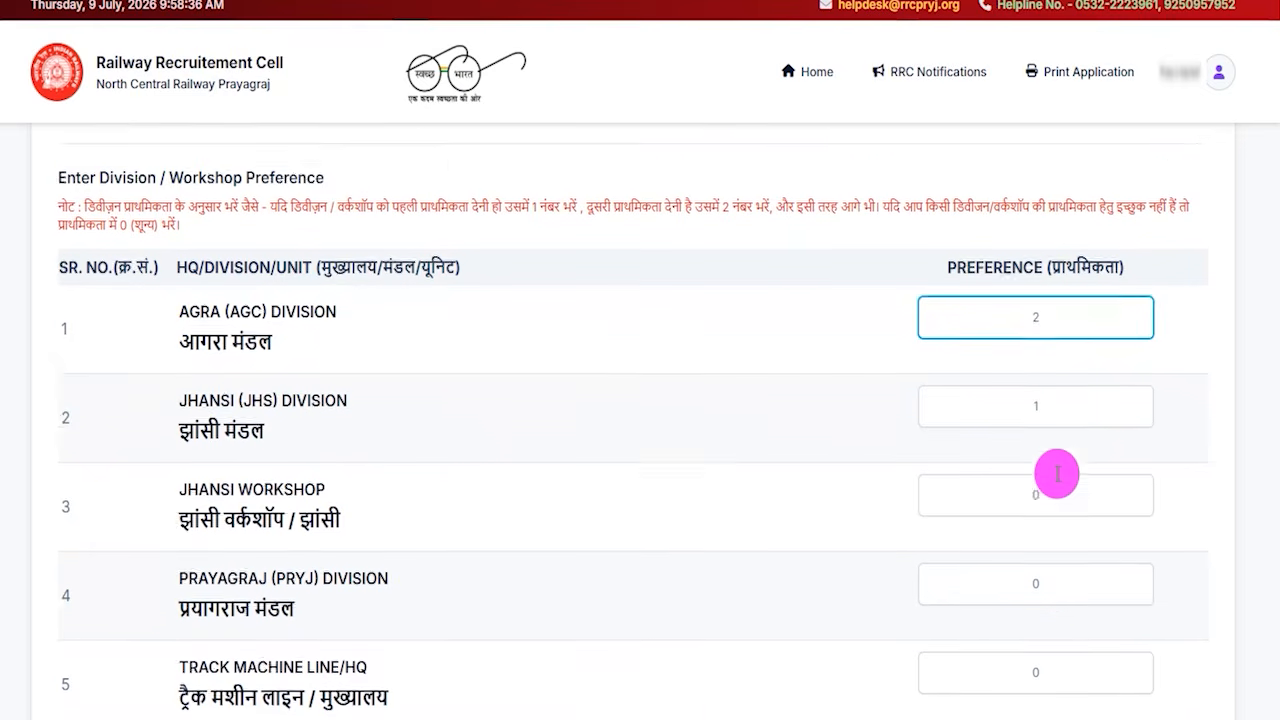
left_click(1057, 455)
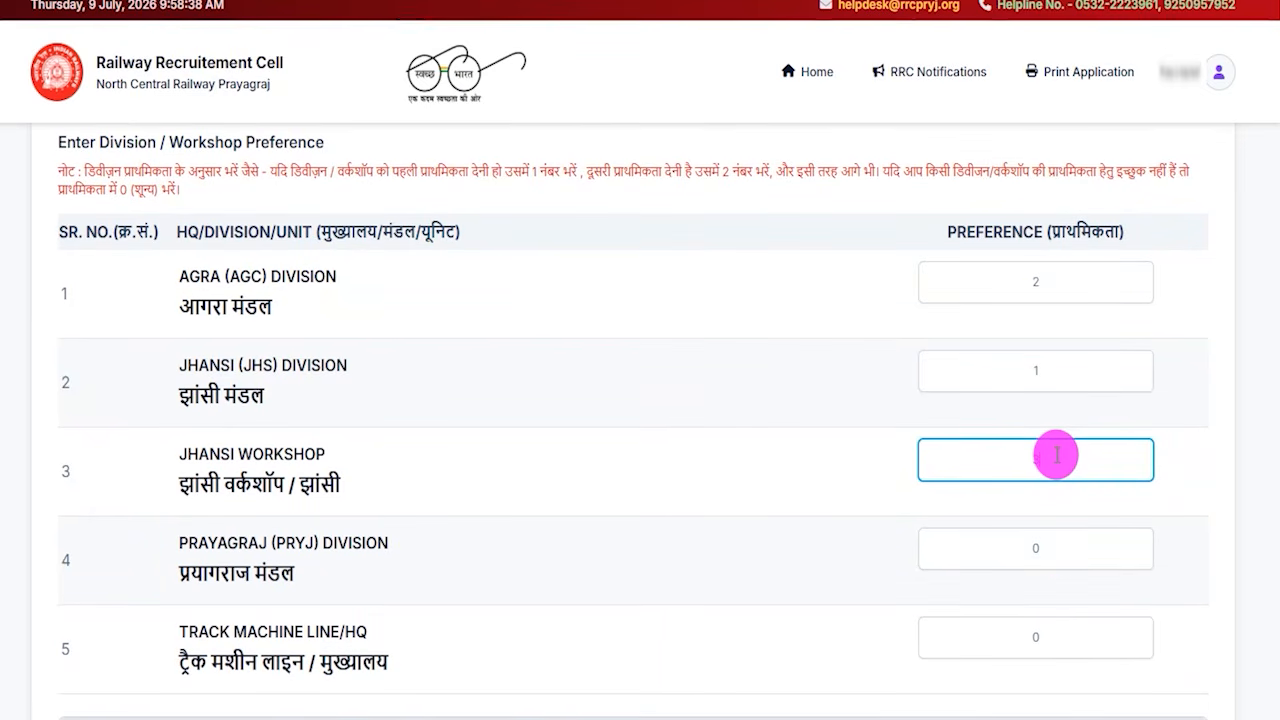
type("3")
left_click(1052, 546)
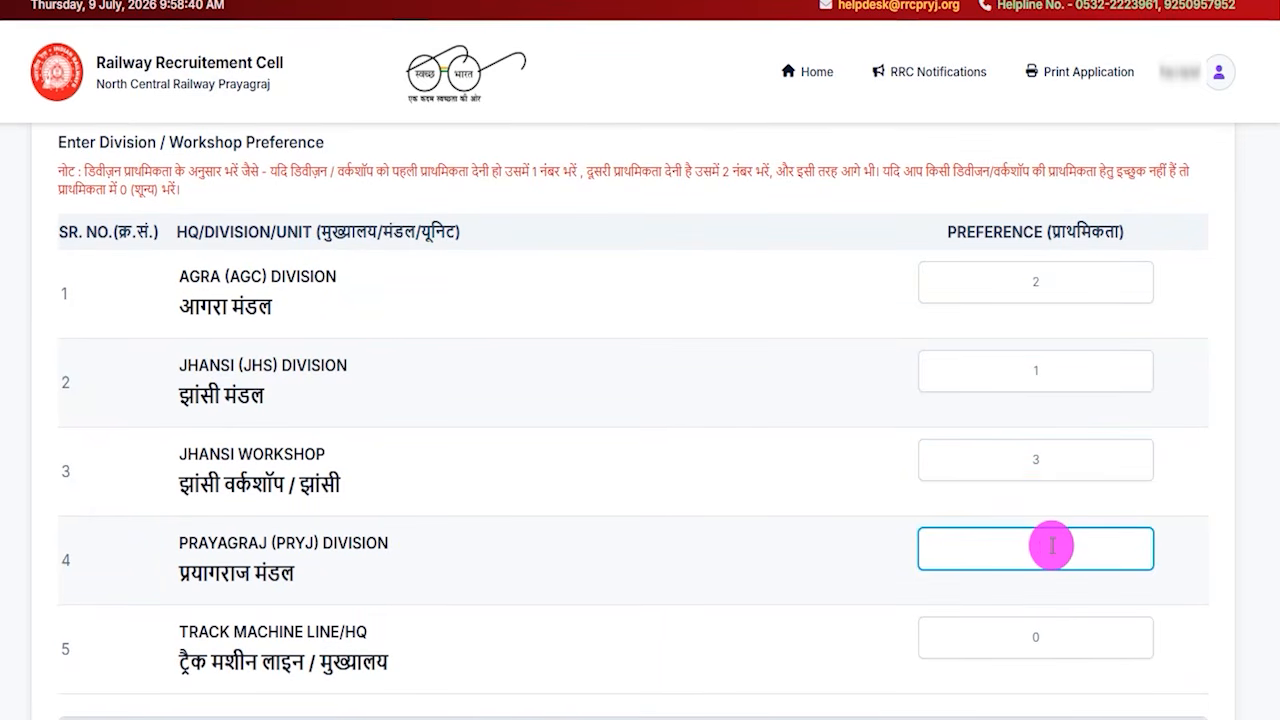
type("4")
scroll(1070, 535, "down", 2)
left_click(1062, 436)
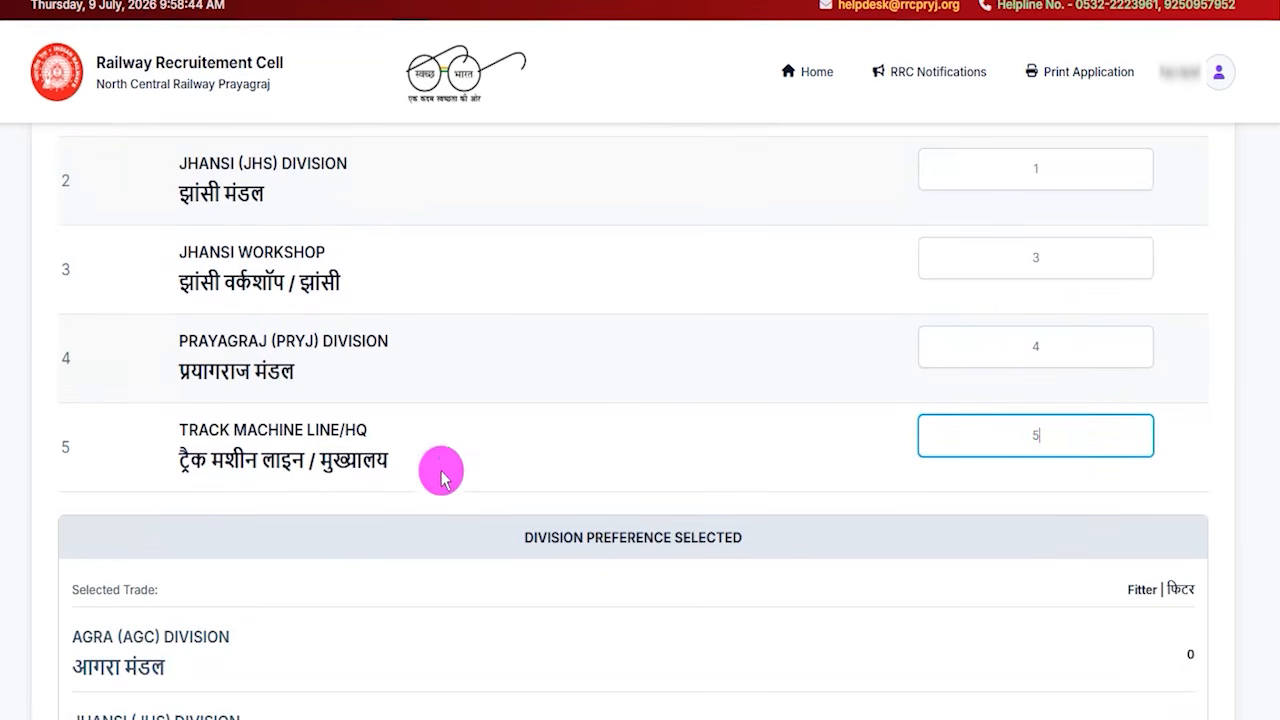
scroll(799, 475, "down", 5)
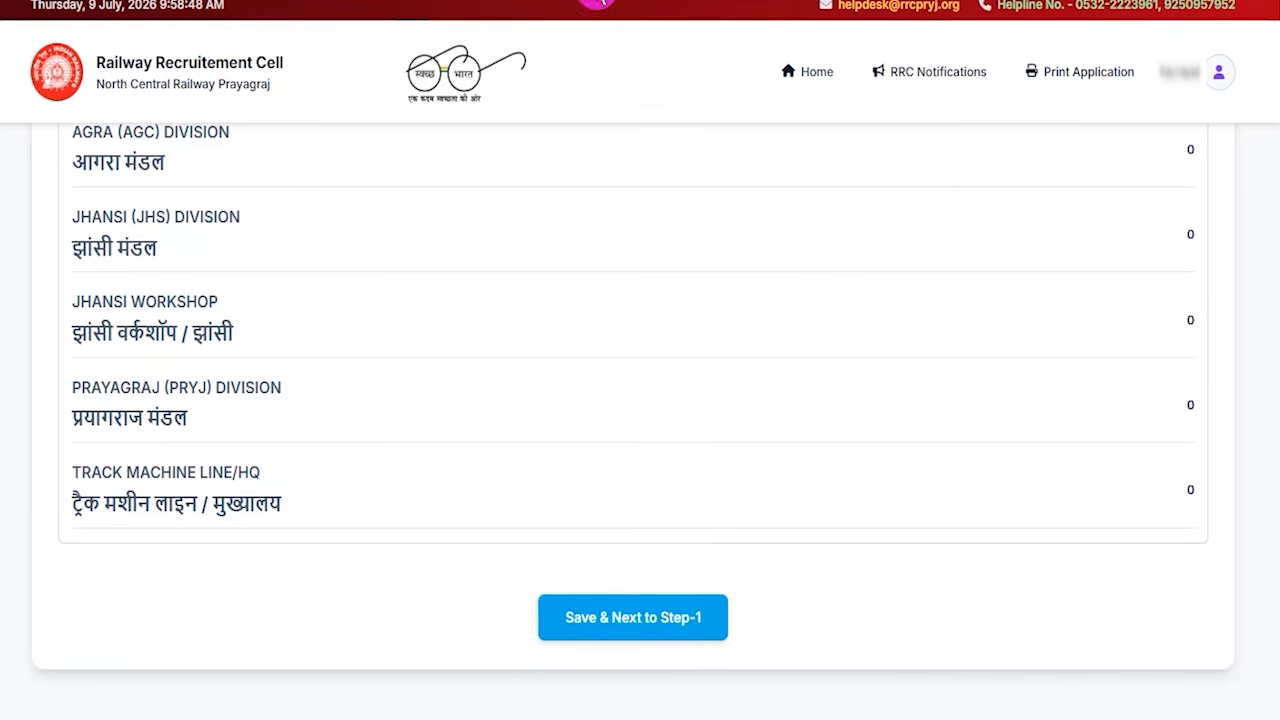
left_click(719, 603)
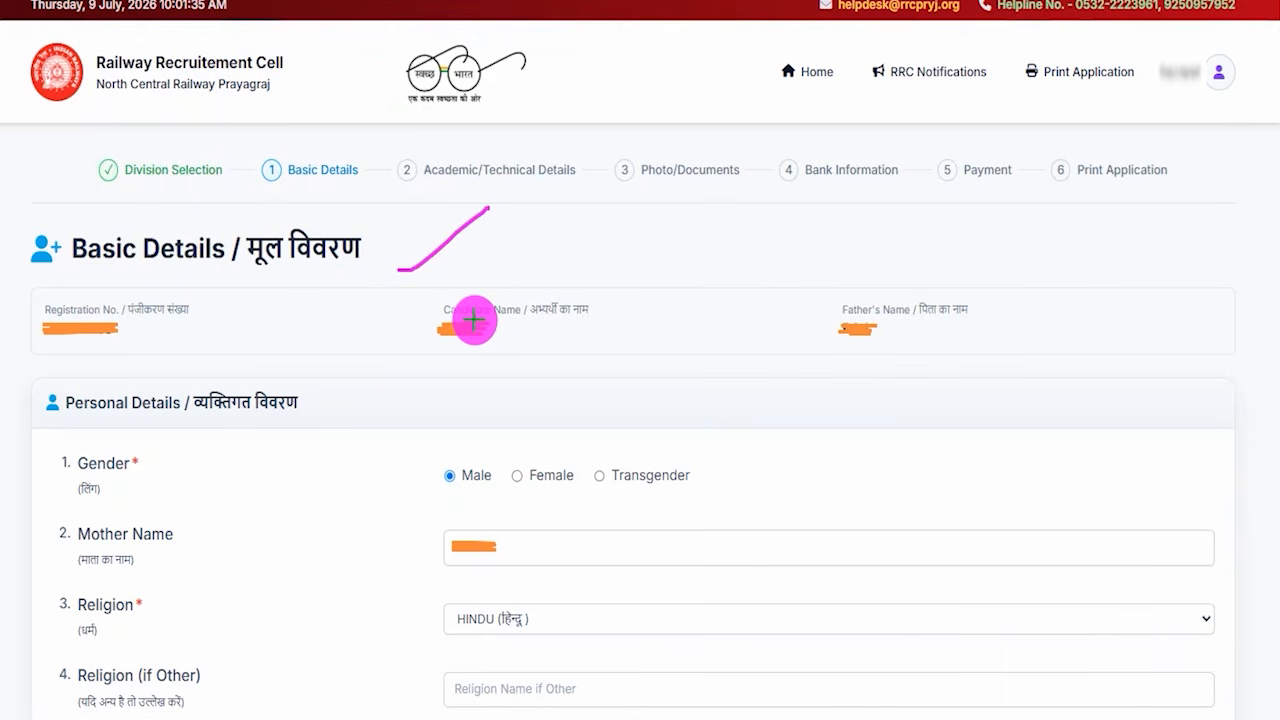
- Check-mark the Personal Details heading and the Gender, Mother Name and Religion entries, and underline the Religion (if Other) field
left_click_drag(310, 404, 356, 356)
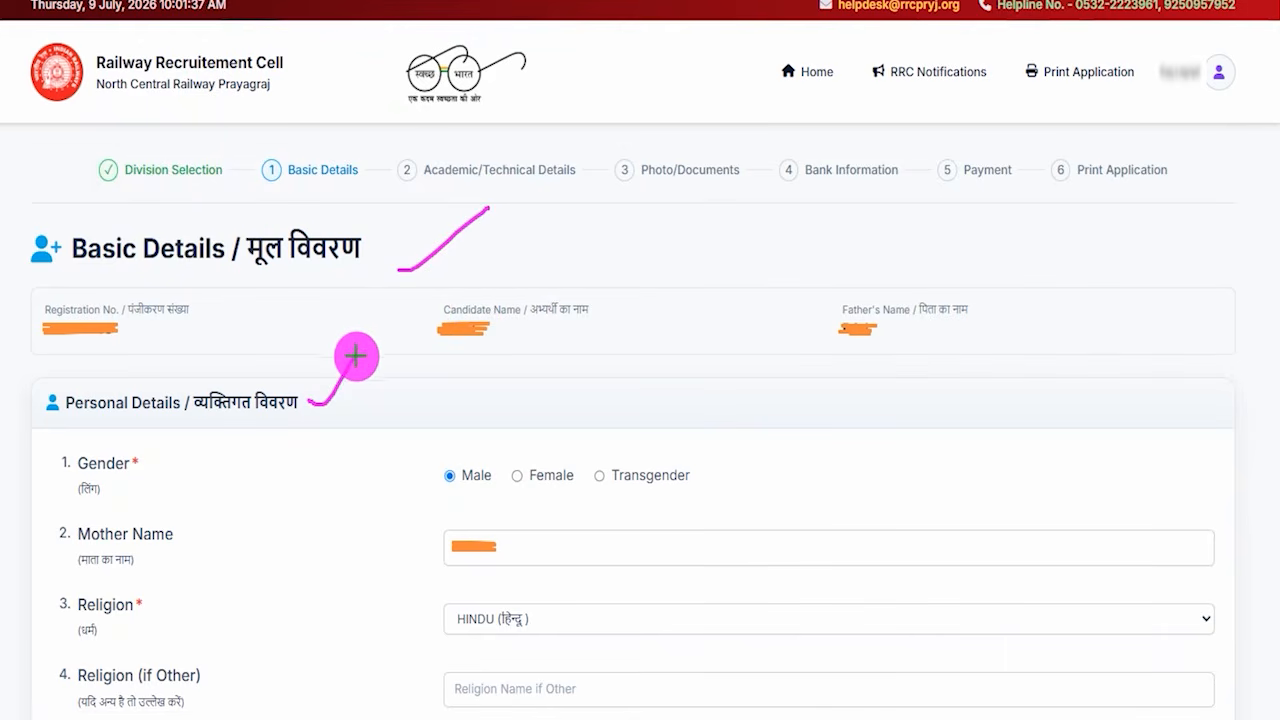
left_click_drag(449, 471, 512, 404)
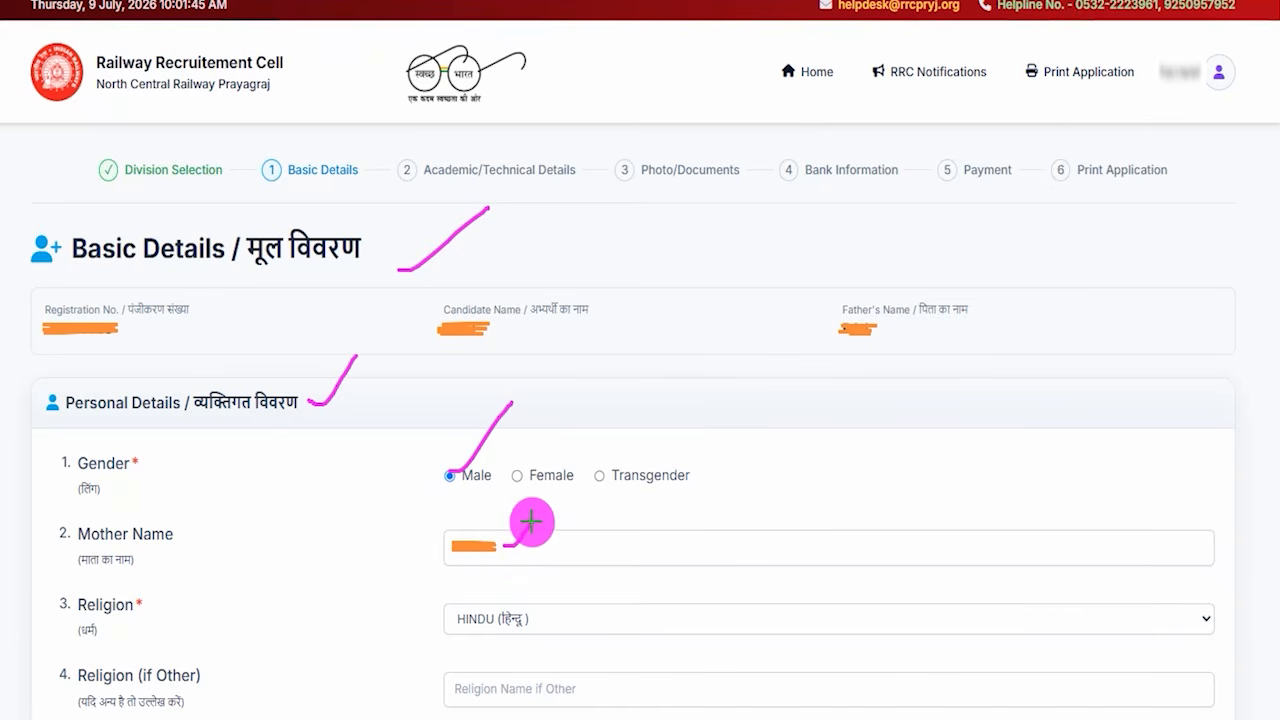
left_click_drag(515, 619, 600, 586)
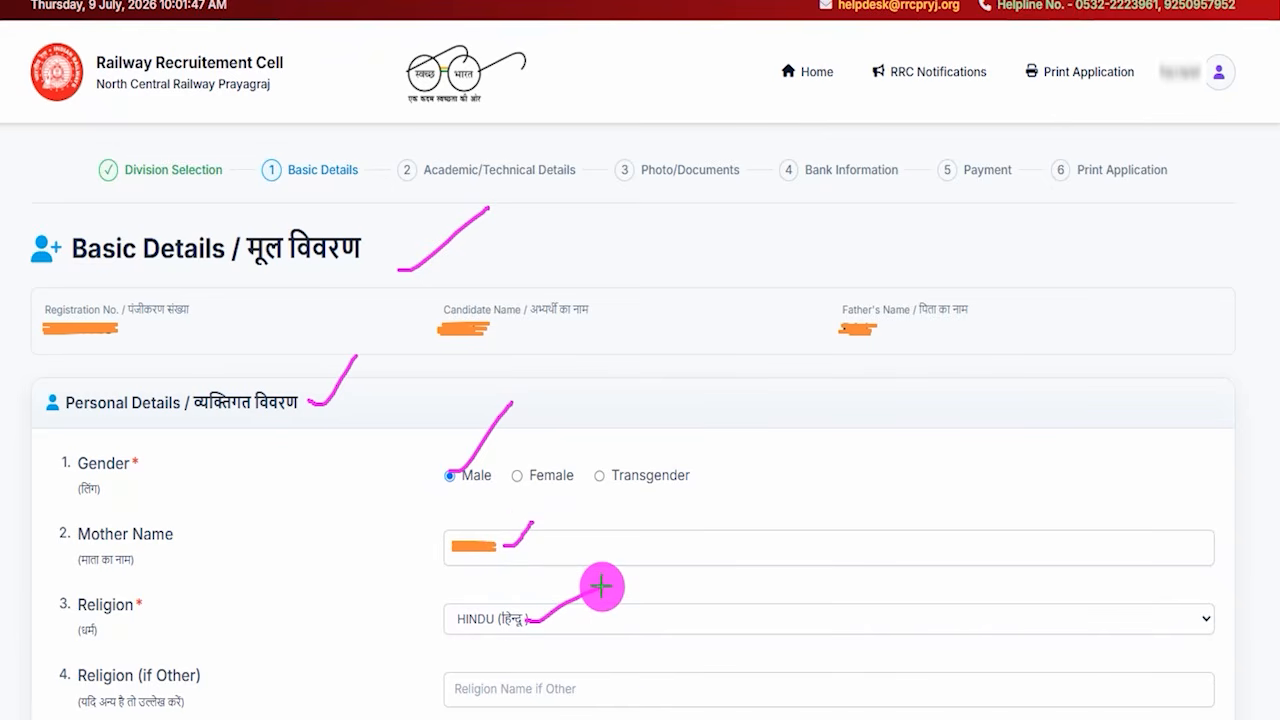
left_click_drag(574, 616, 616, 597)
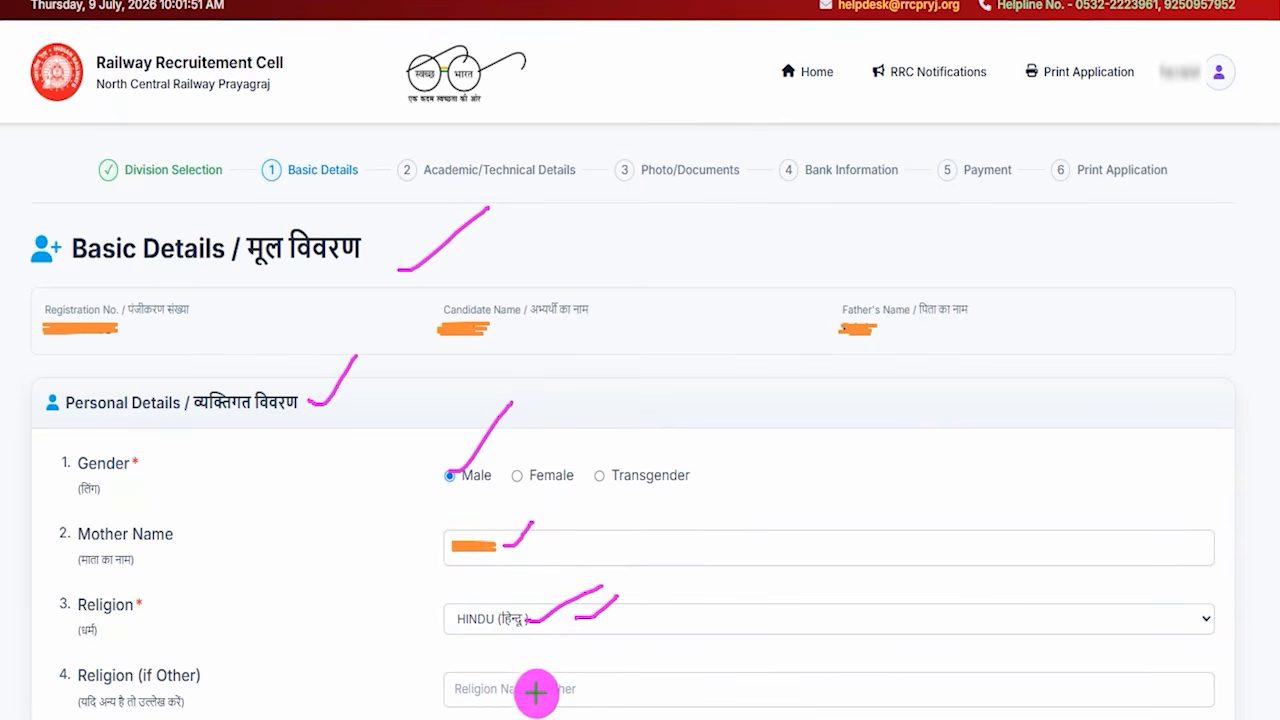
left_click_drag(491, 691, 546, 691)
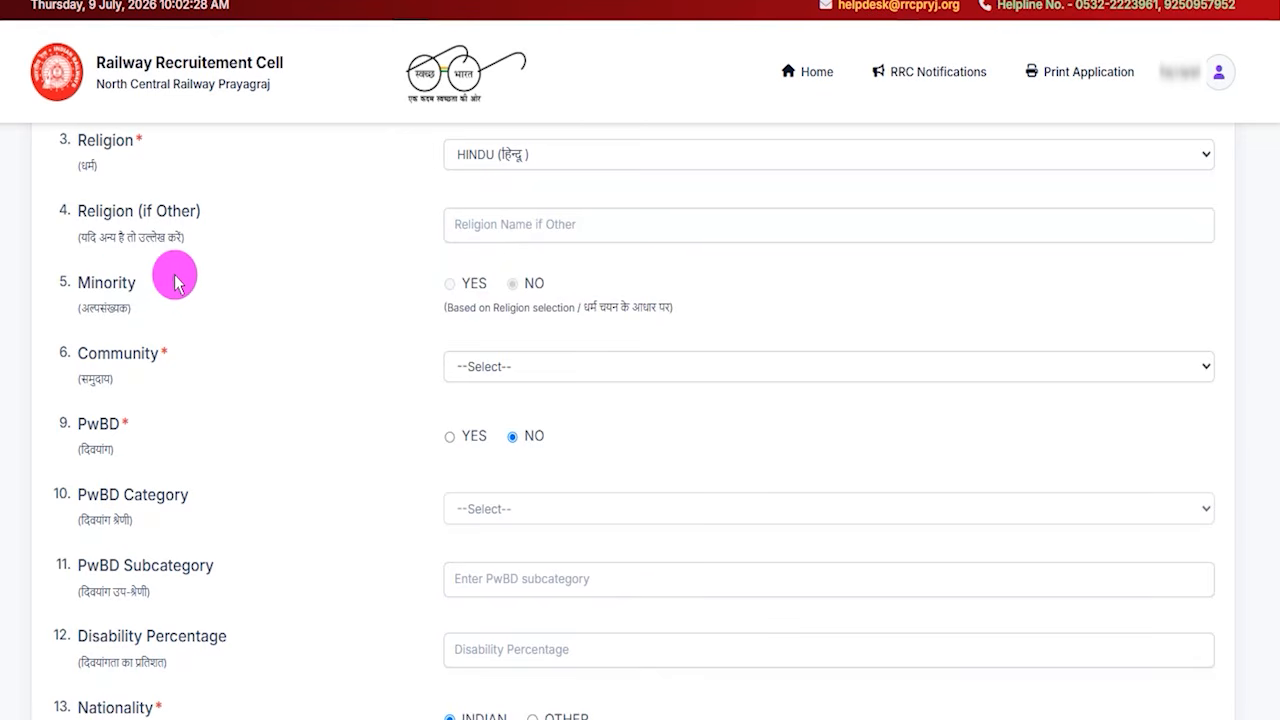
- Highlight the Minority label and set the Community to SC
left_click_drag(96, 291, 136, 284)
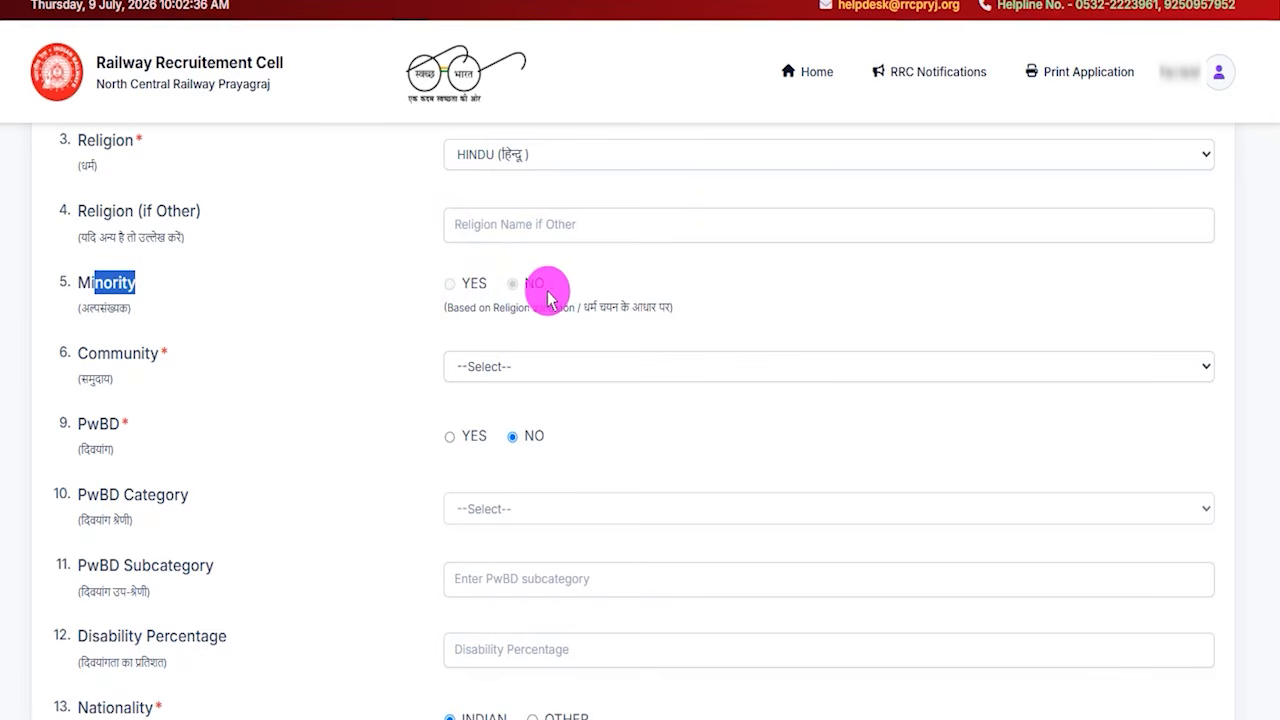
left_click_drag(132, 354, 124, 354)
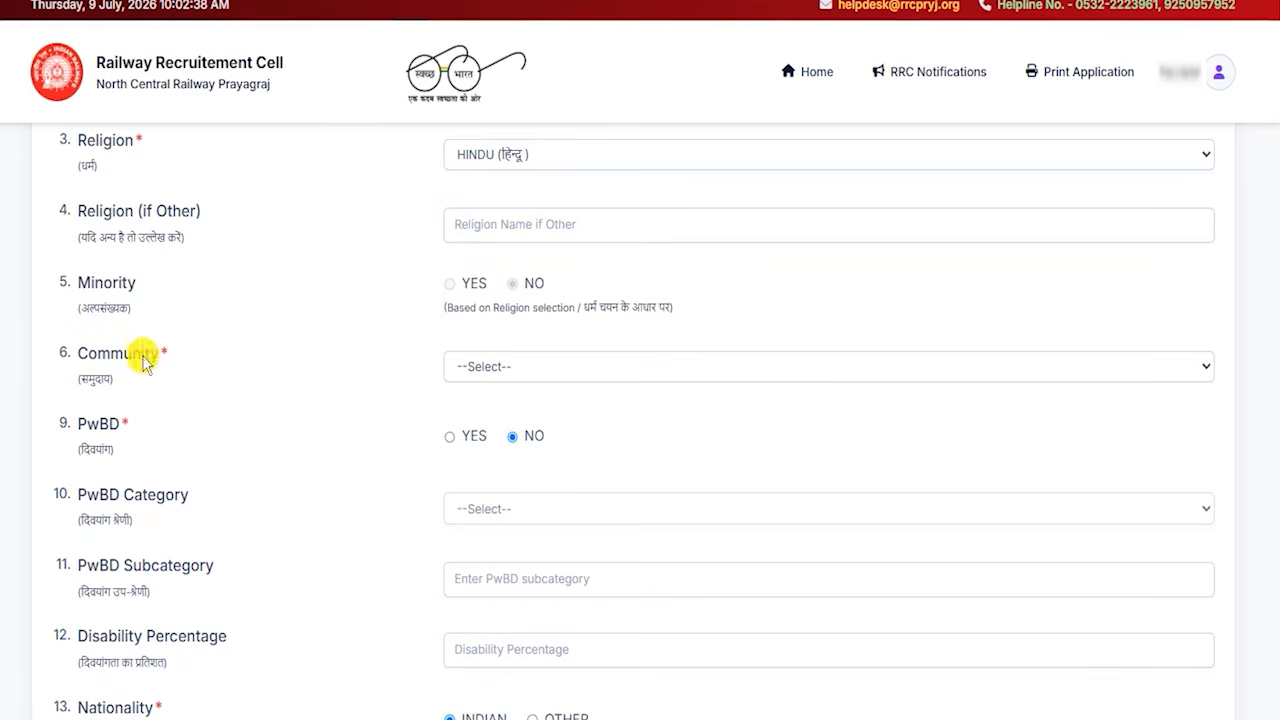
left_click(534, 364)
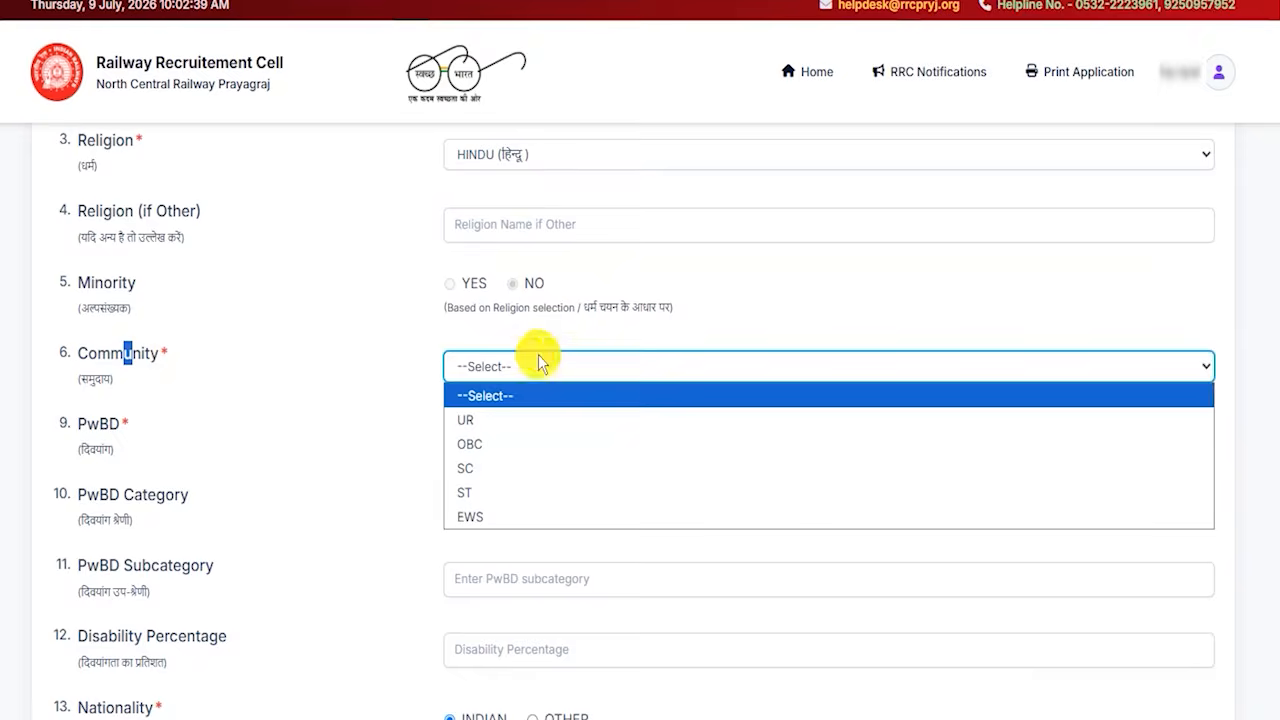
left_click(478, 467)
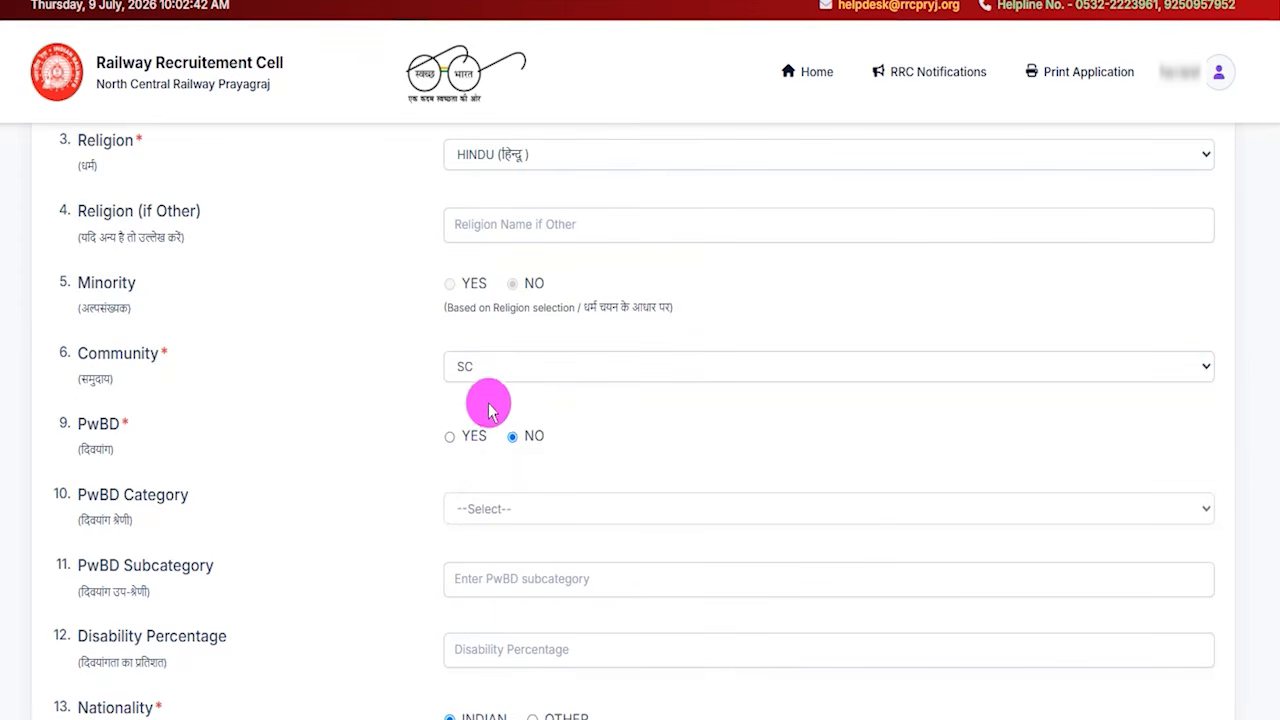
left_click(494, 369)
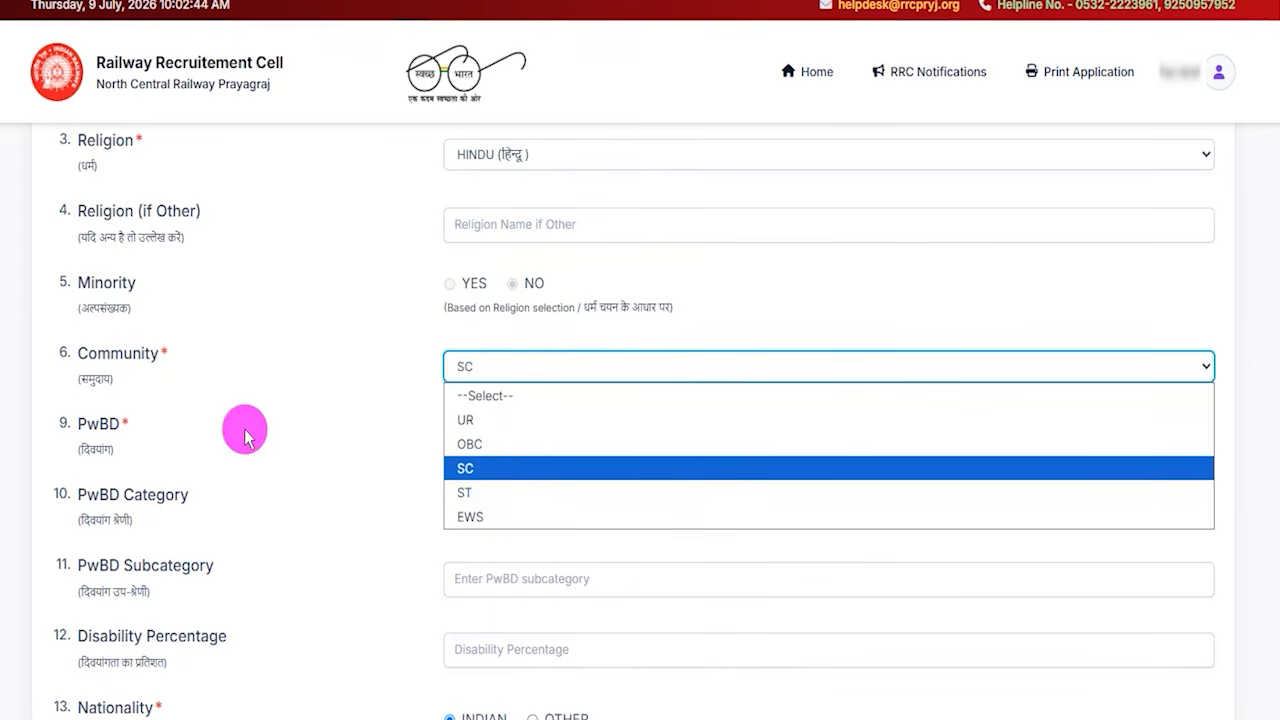
- Highlight the PwBD label, set PwBD to YES and choose Visual Impairment (VI) as the PwBD Category
left_click(93, 428)
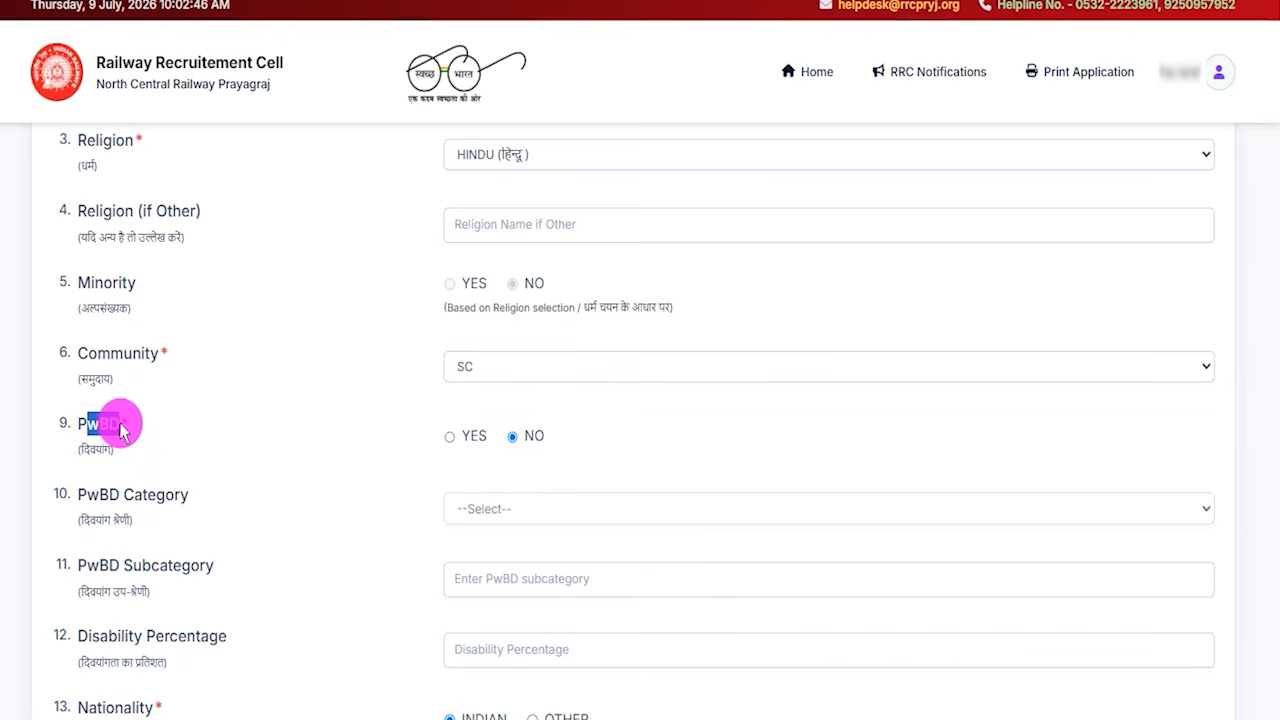
scroll(453, 430, "down", 1)
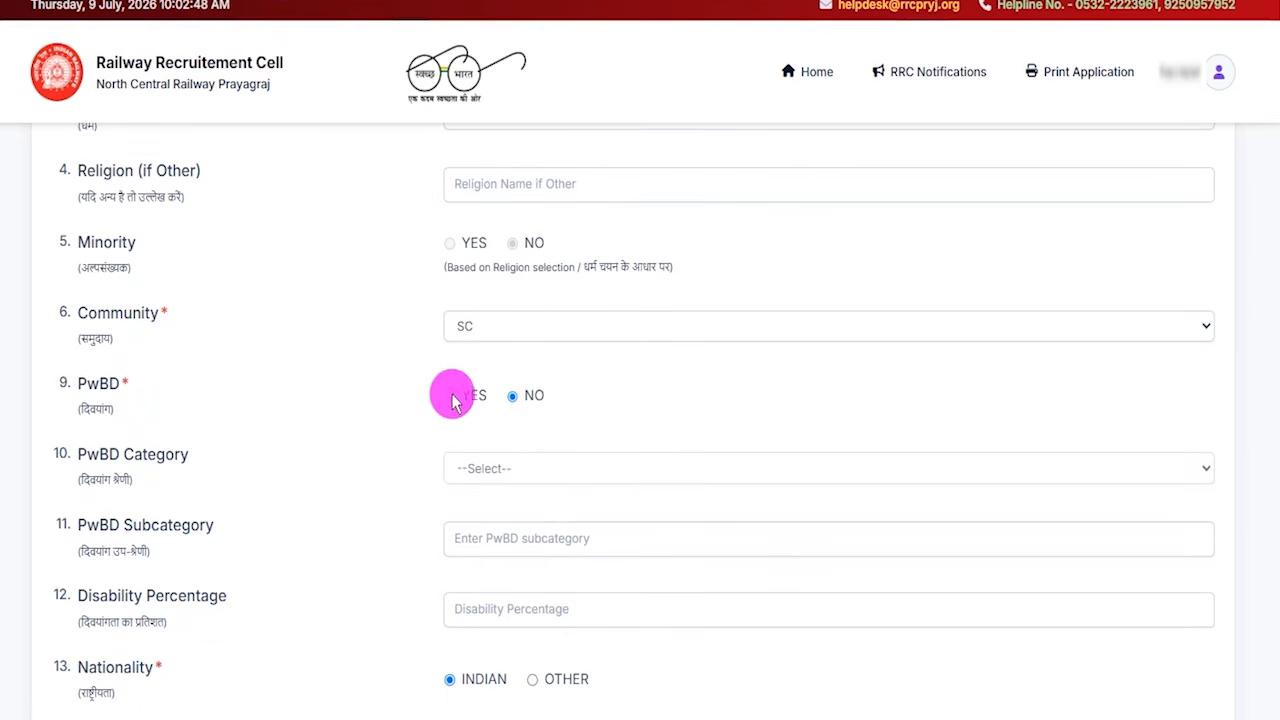
left_click(451, 397)
scroll(175, 468, "down", 1)
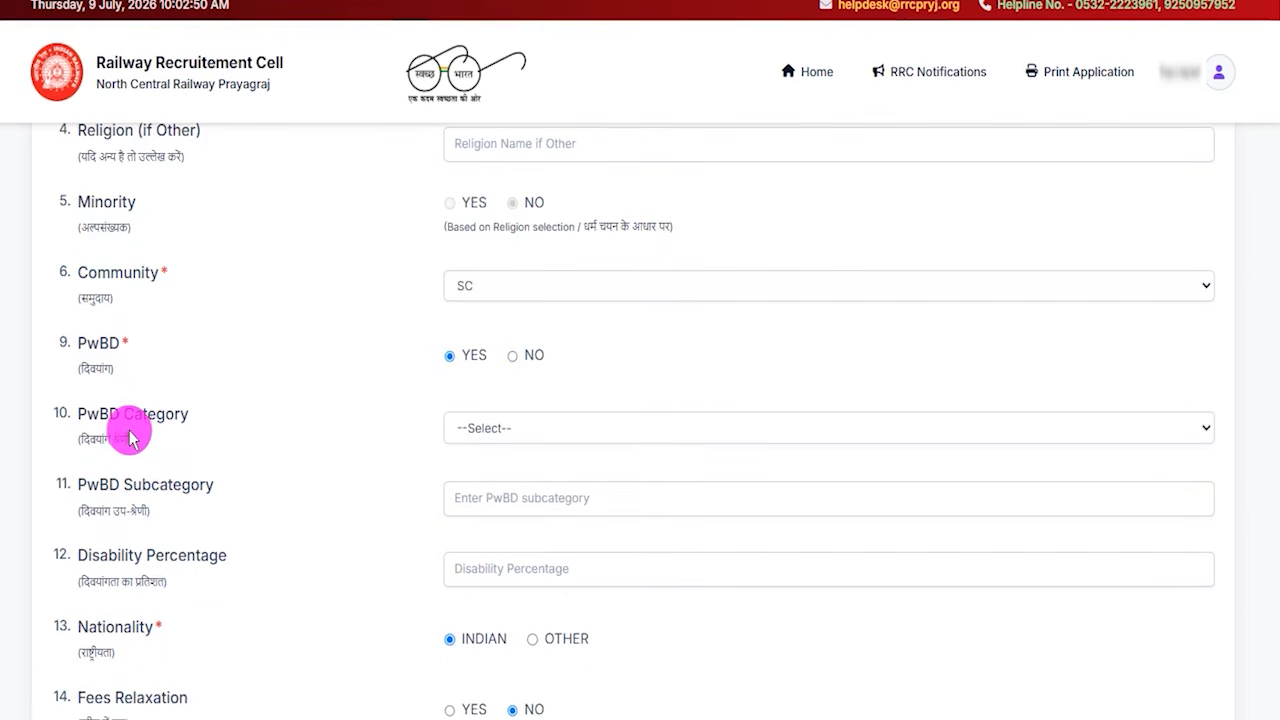
left_click(455, 428)
left_click(495, 480)
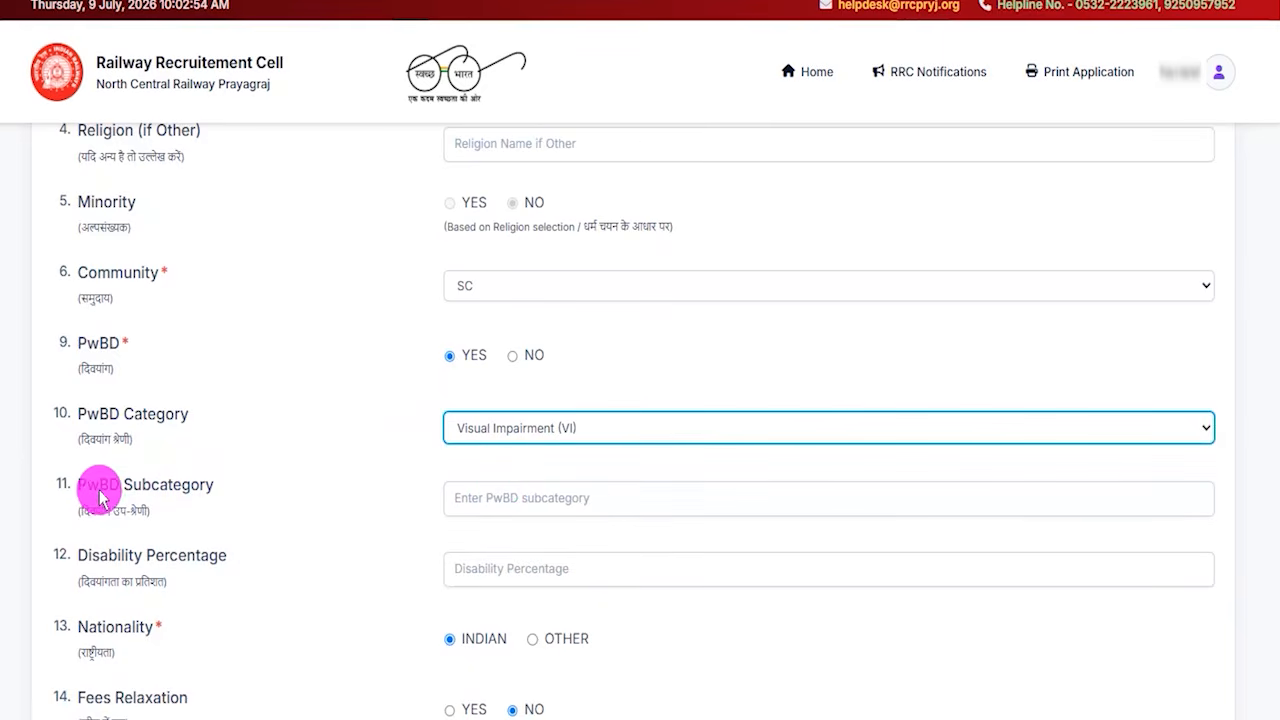
- Point out the PwBD Subcategory and Disability Percentage fields without filling them, and set PwBD back to NO
left_click_drag(100, 500, 486, 494)
left_click(492, 498)
left_click_drag(118, 553, 166, 551)
left_click(480, 568)
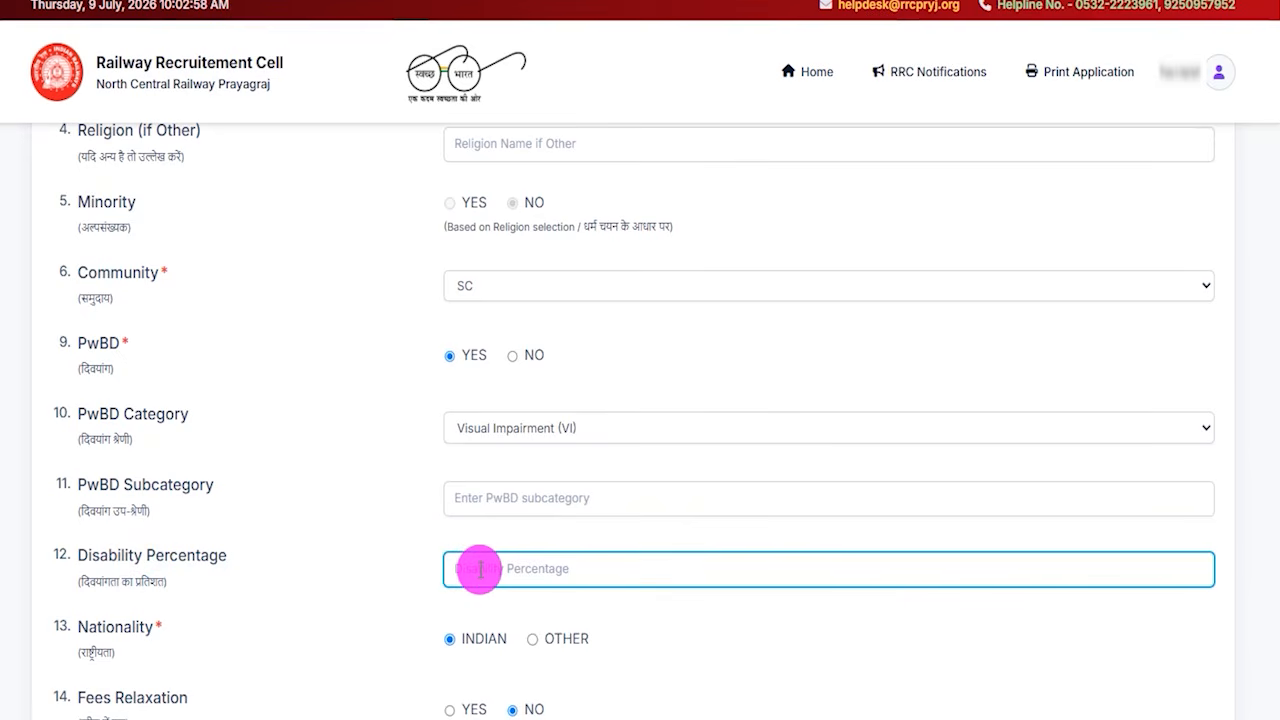
left_click_drag(89, 338, 112, 347)
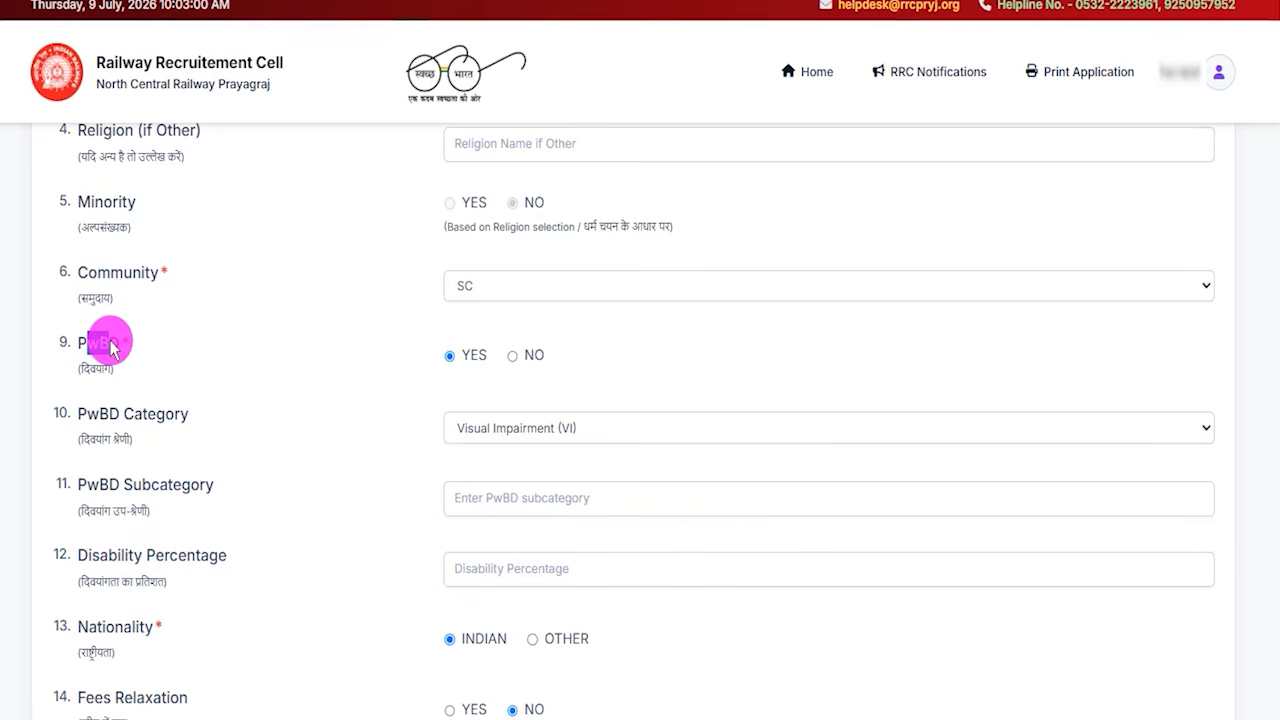
left_click(512, 356)
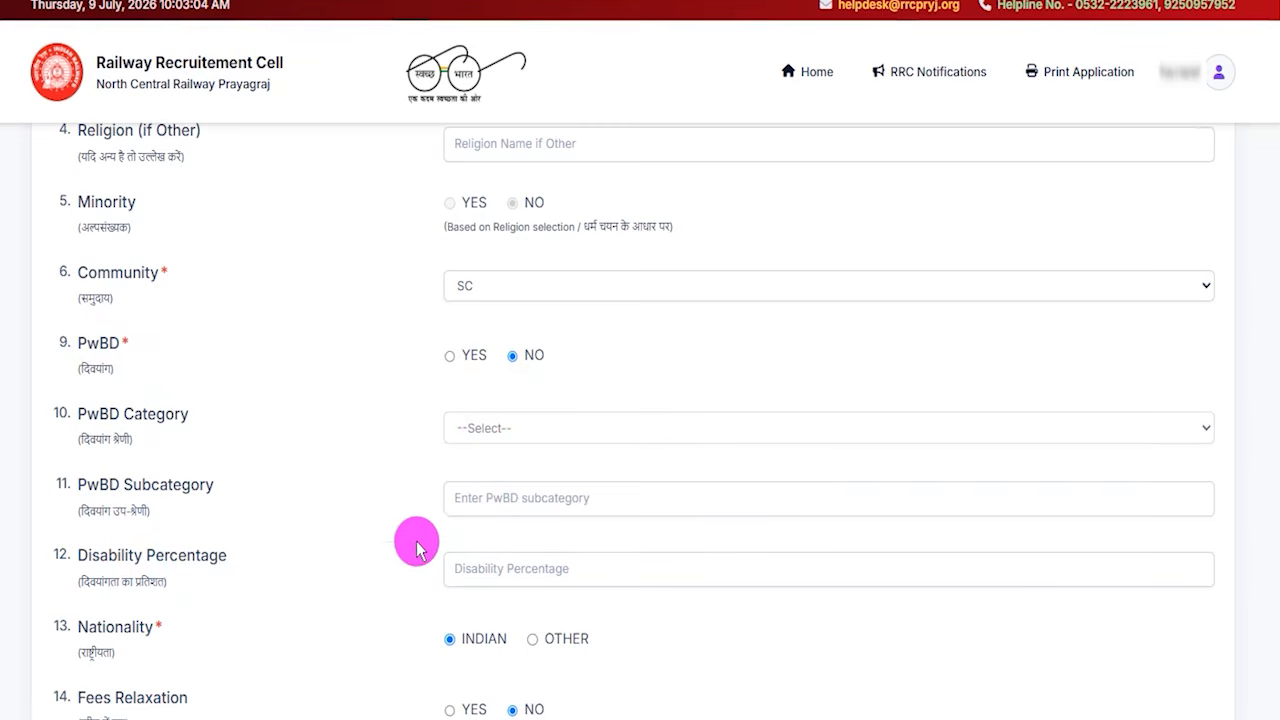
- Choose INDIAN as the Nationality and set Fees Relaxation to YES
scroll(185, 615, "down", 1)
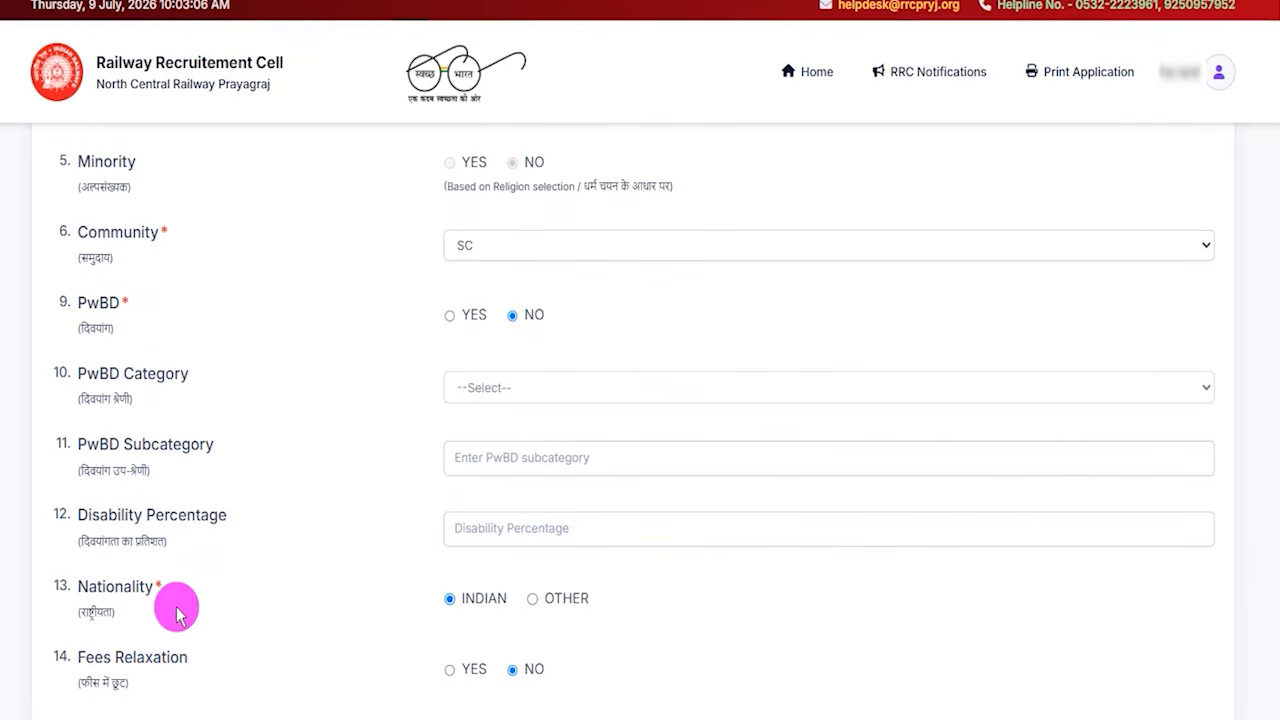
left_click(451, 600)
scroll(163, 643, "down", 1)
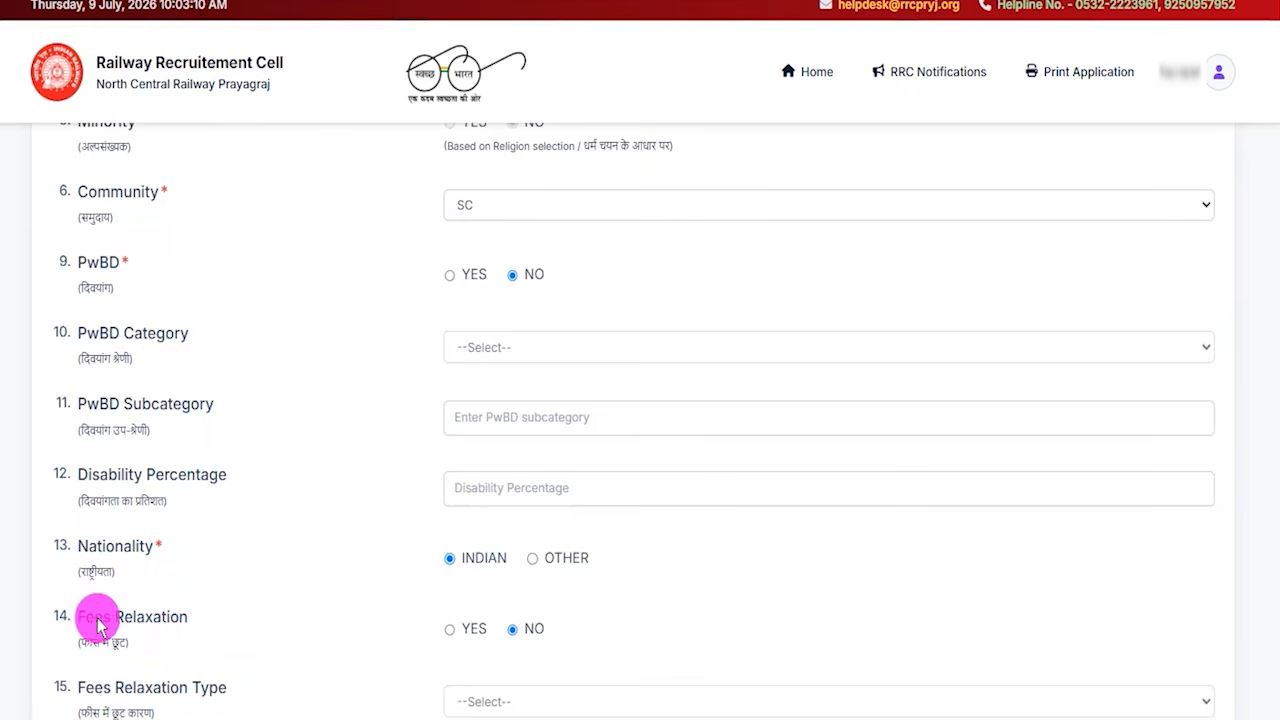
left_click_drag(97, 622, 136, 617)
left_click(450, 632)
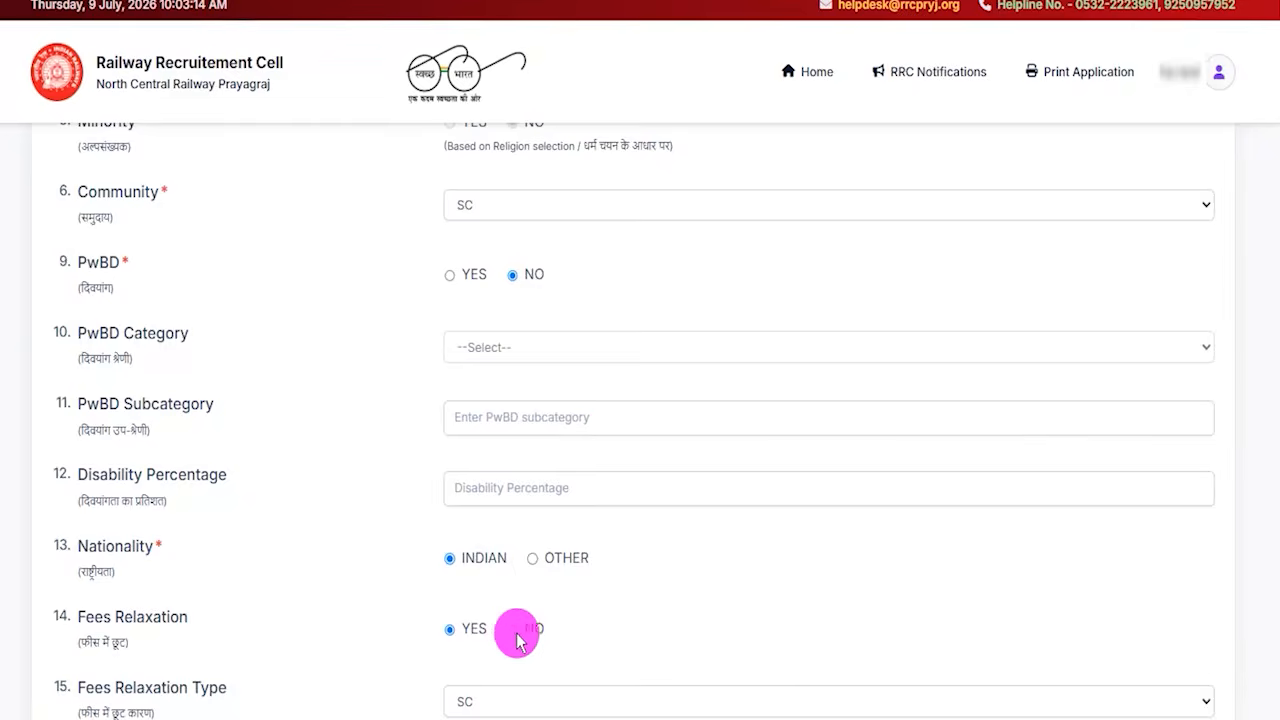
scroll(617, 632, "down", 1)
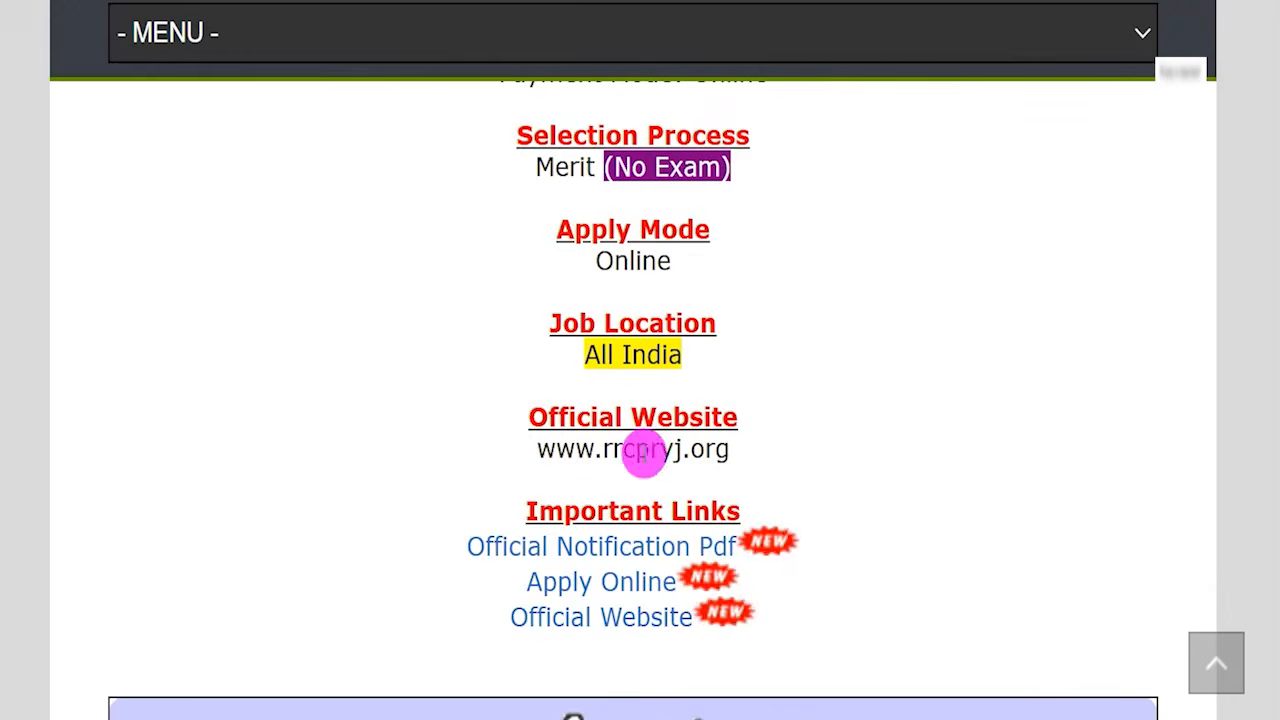
- On the recruitment notice page, highlight the application fee lines for UR/OBC/EWS and for SC/ST/PWBD/Female
scroll(645, 455, "up", 4)
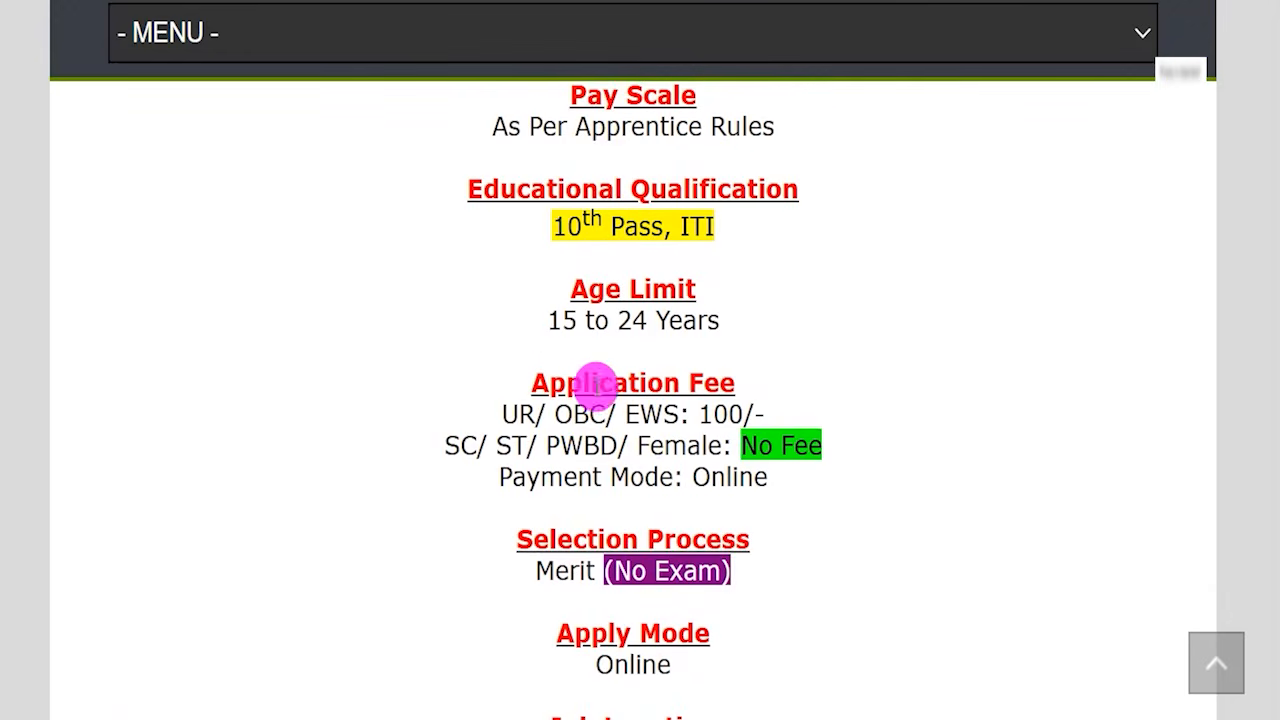
left_click_drag(504, 410, 729, 412)
left_click_drag(462, 446, 822, 446)
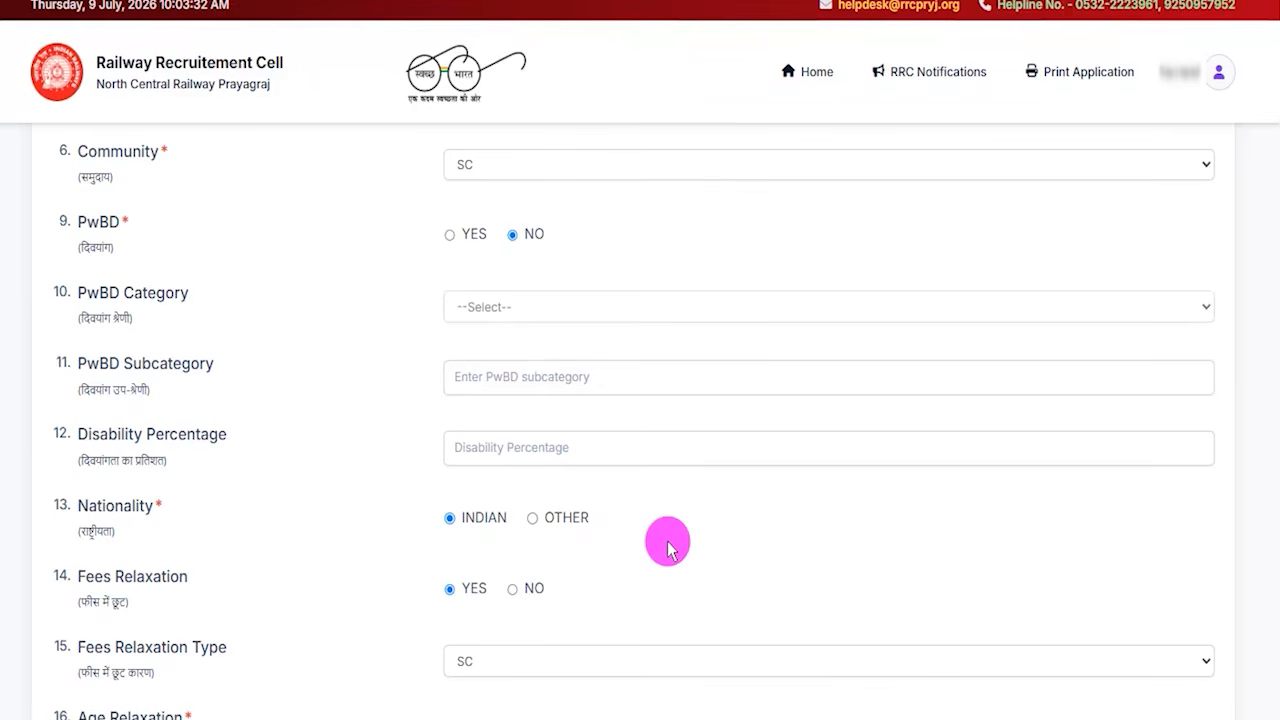
- Try Age Relaxation as YES, look through the Age Relaxation Type options, and set Age Relaxation back to NO
scroll(634, 612, "down", 1)
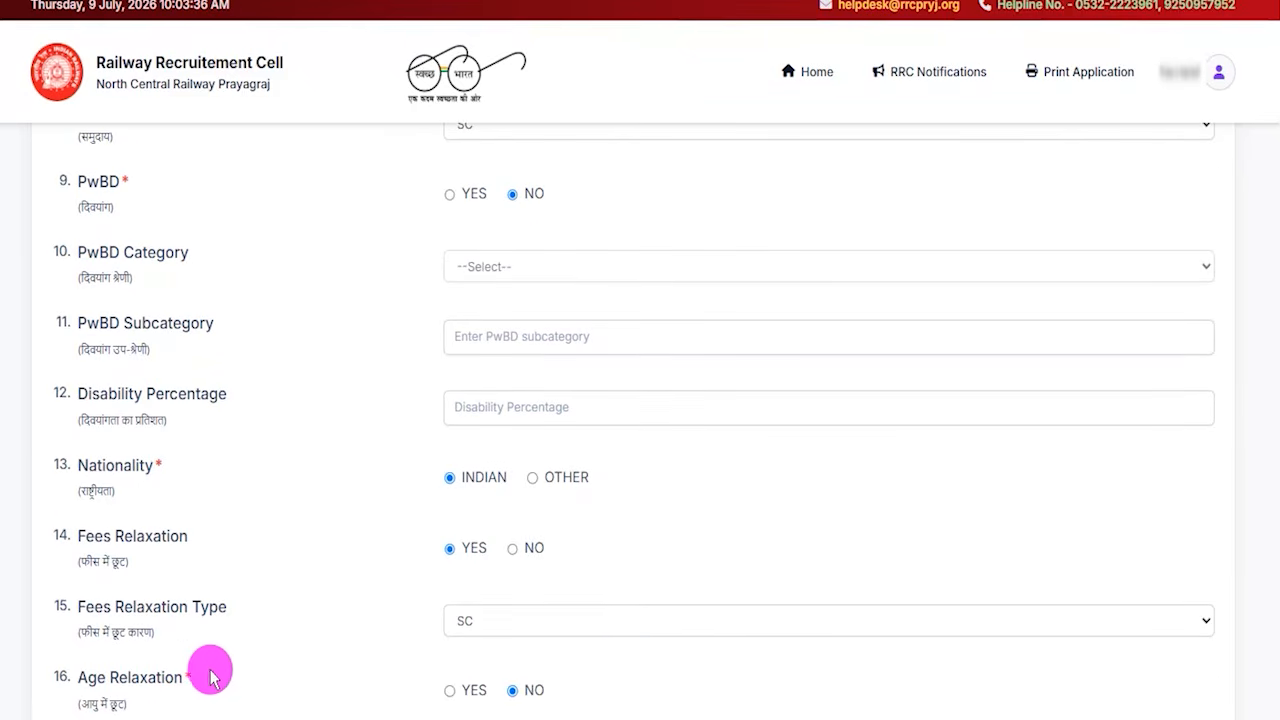
scroll(209, 674, "down", 1)
left_click(449, 651)
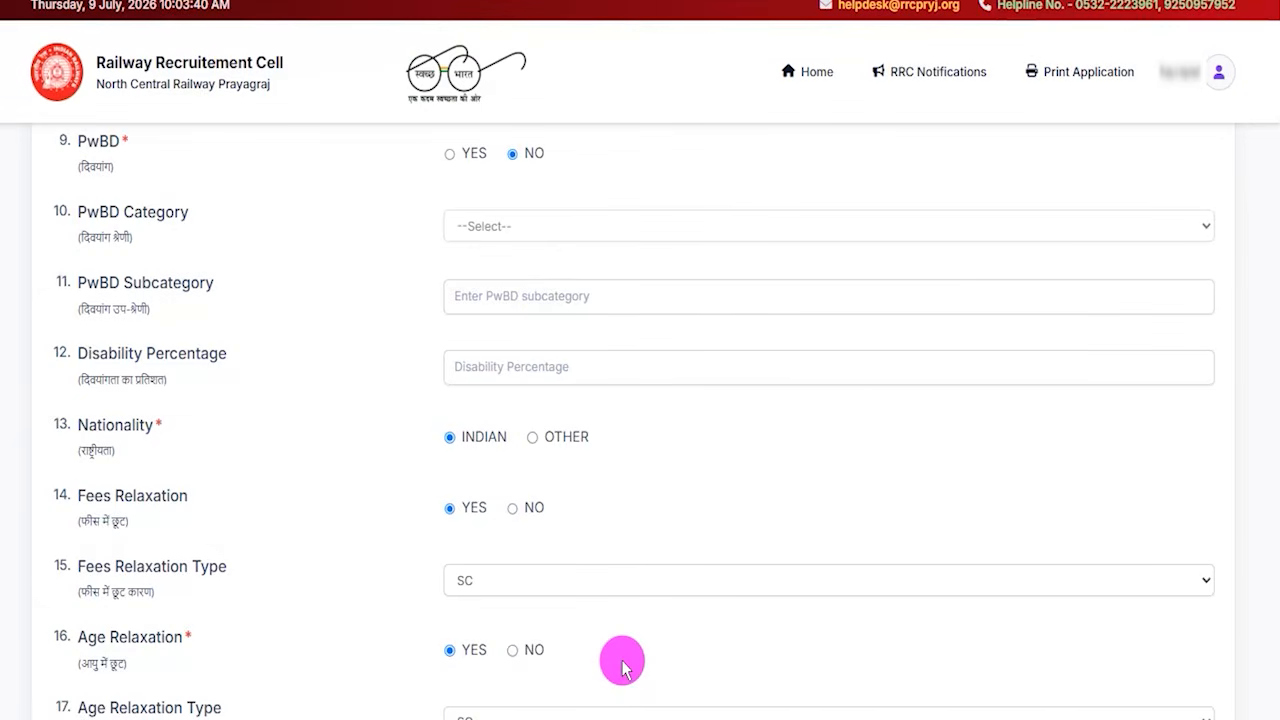
scroll(622, 665, "down", 1)
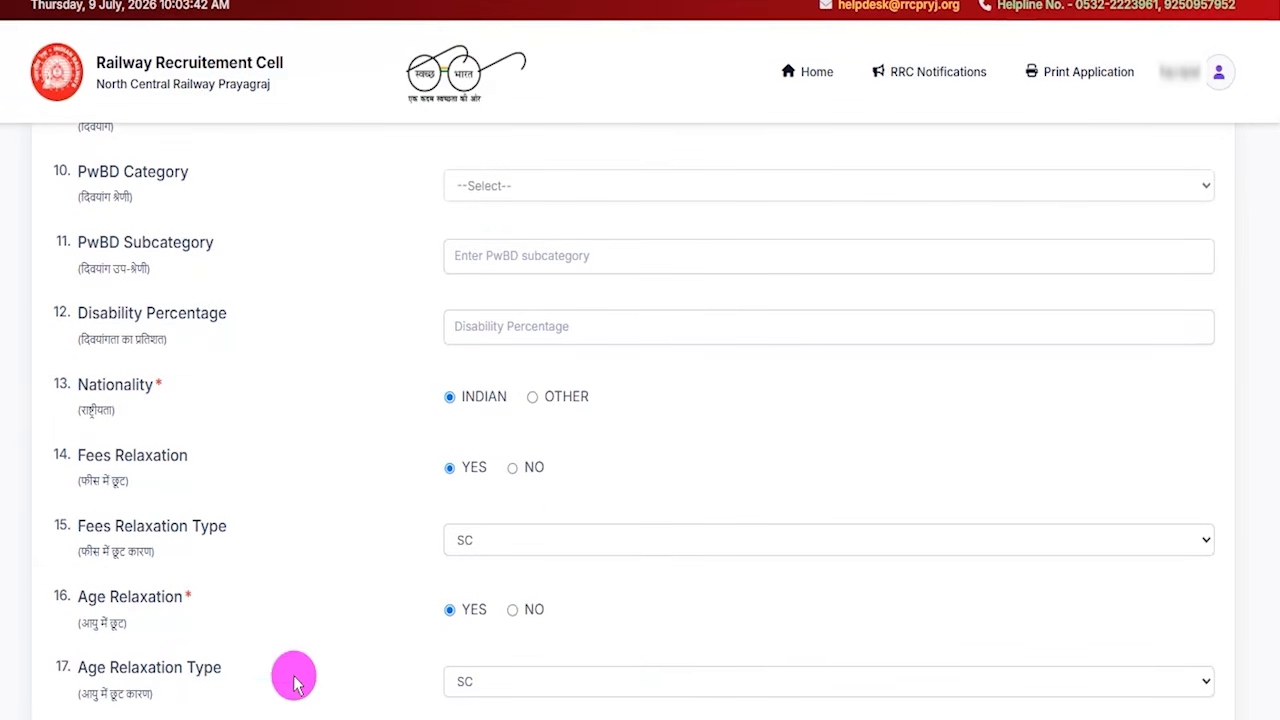
left_click(496, 690)
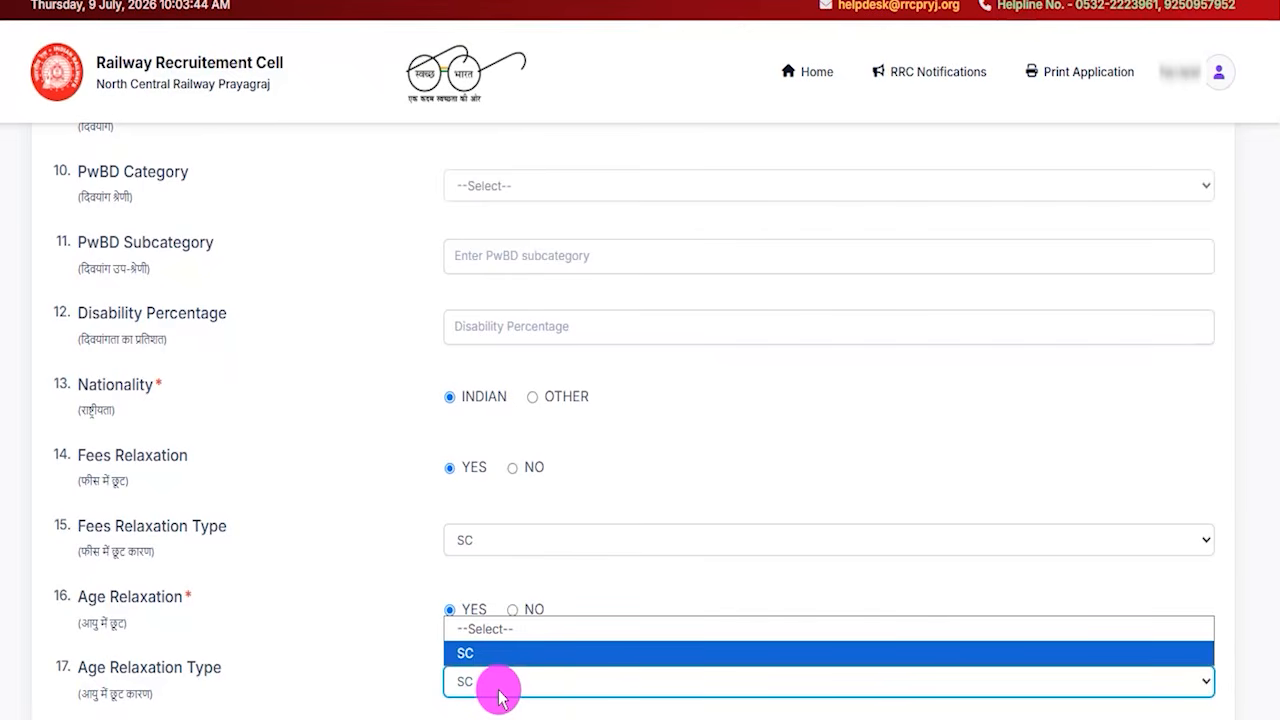
left_click(498, 692)
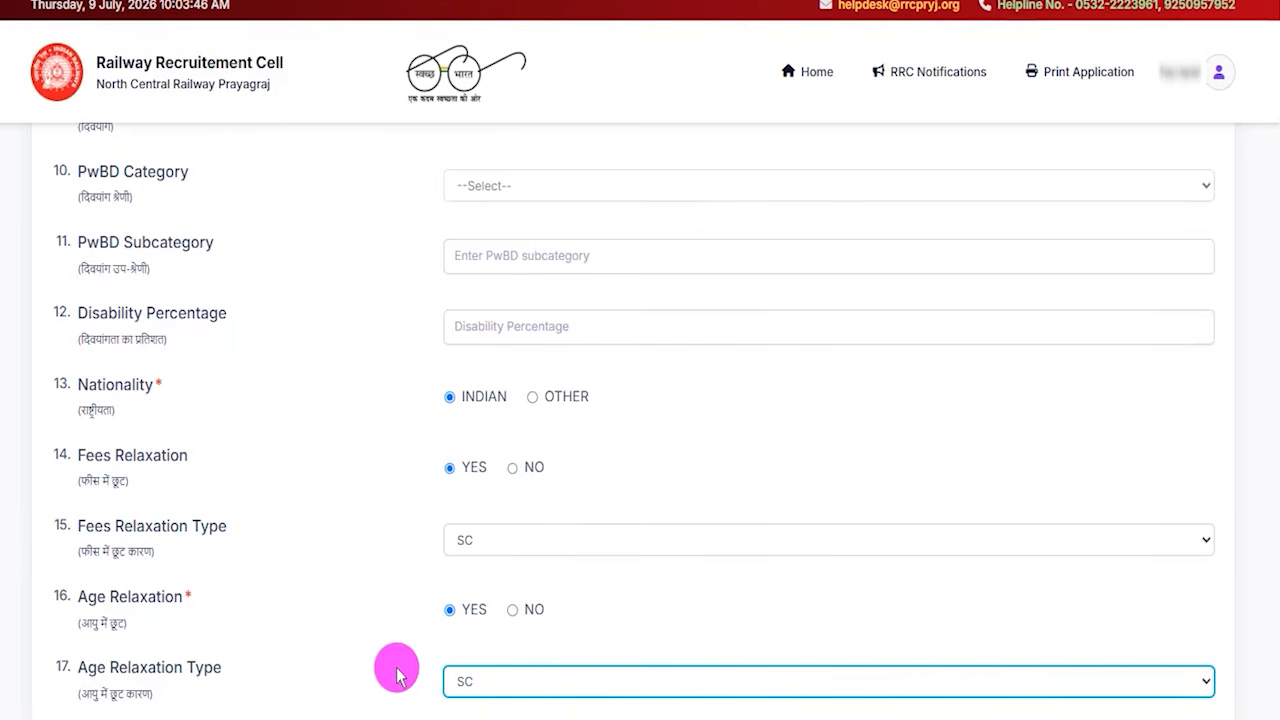
left_click(513, 610)
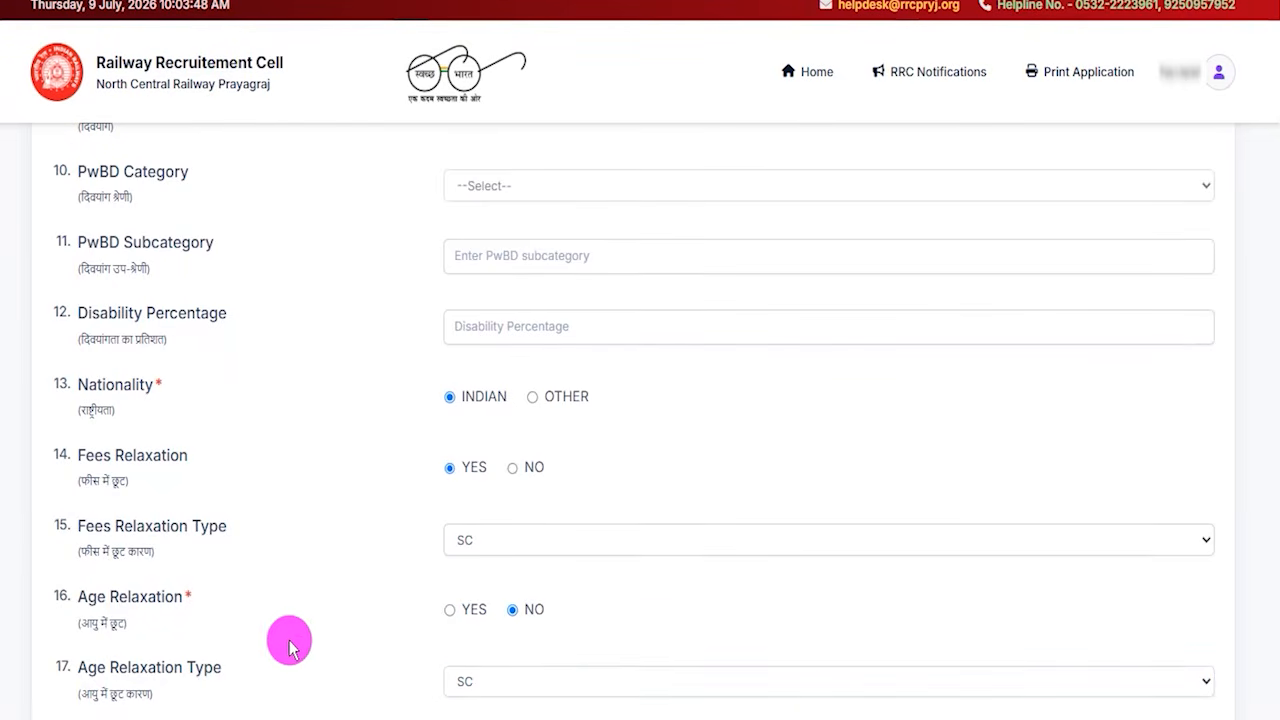
- Open the Date of Birth calendar, close it without choosing a date, and place the cursor in the PAN Number field
scroll(614, 617, "down", 1)
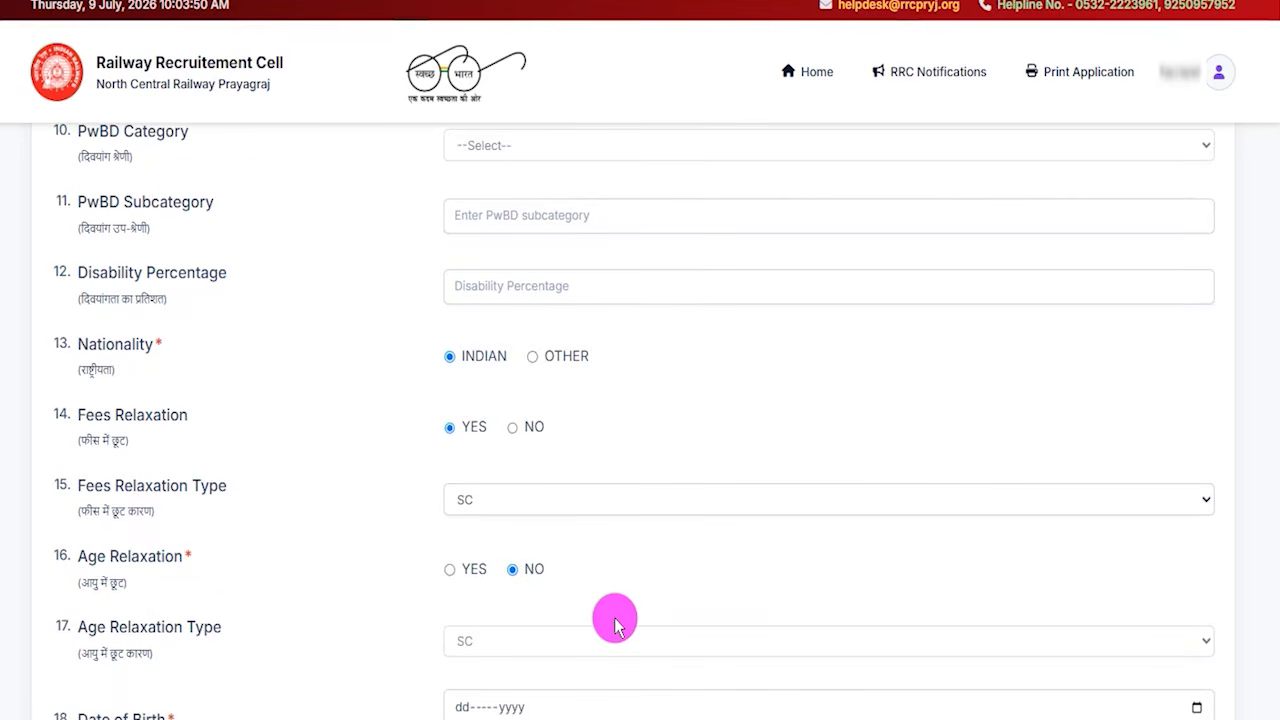
scroll(600, 617, "down", 1)
left_click(508, 668)
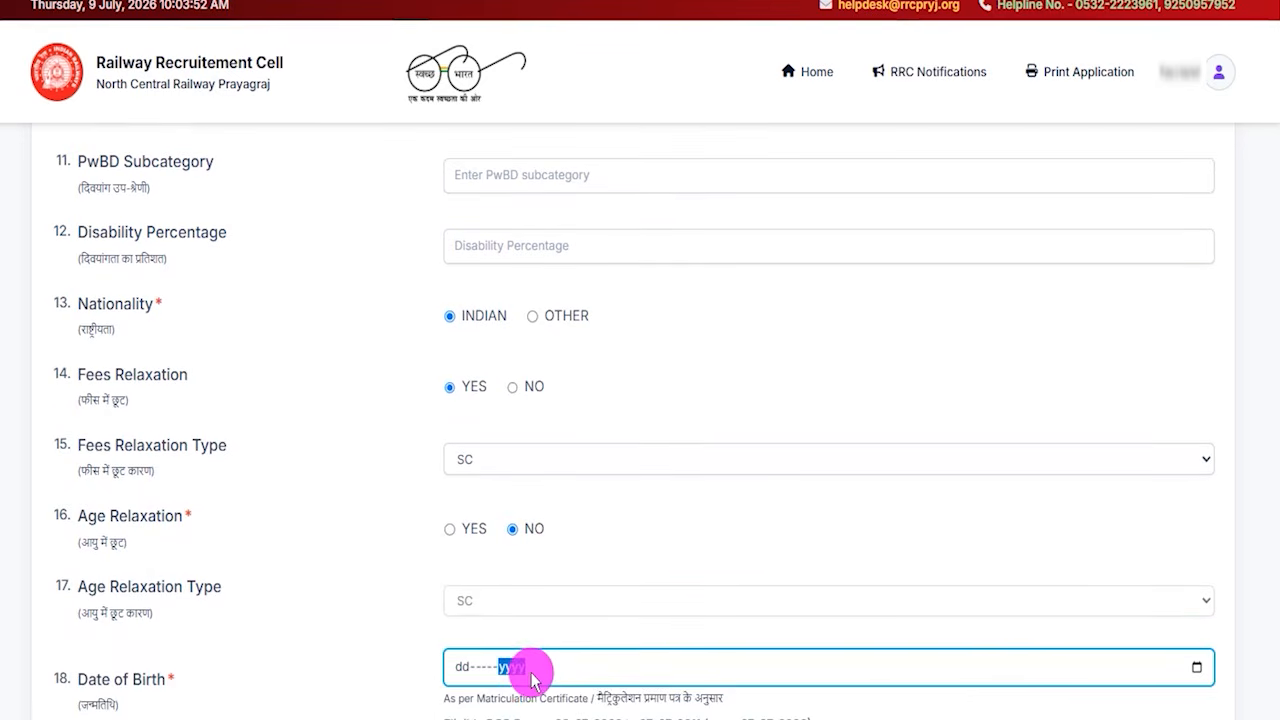
left_click(1196, 668)
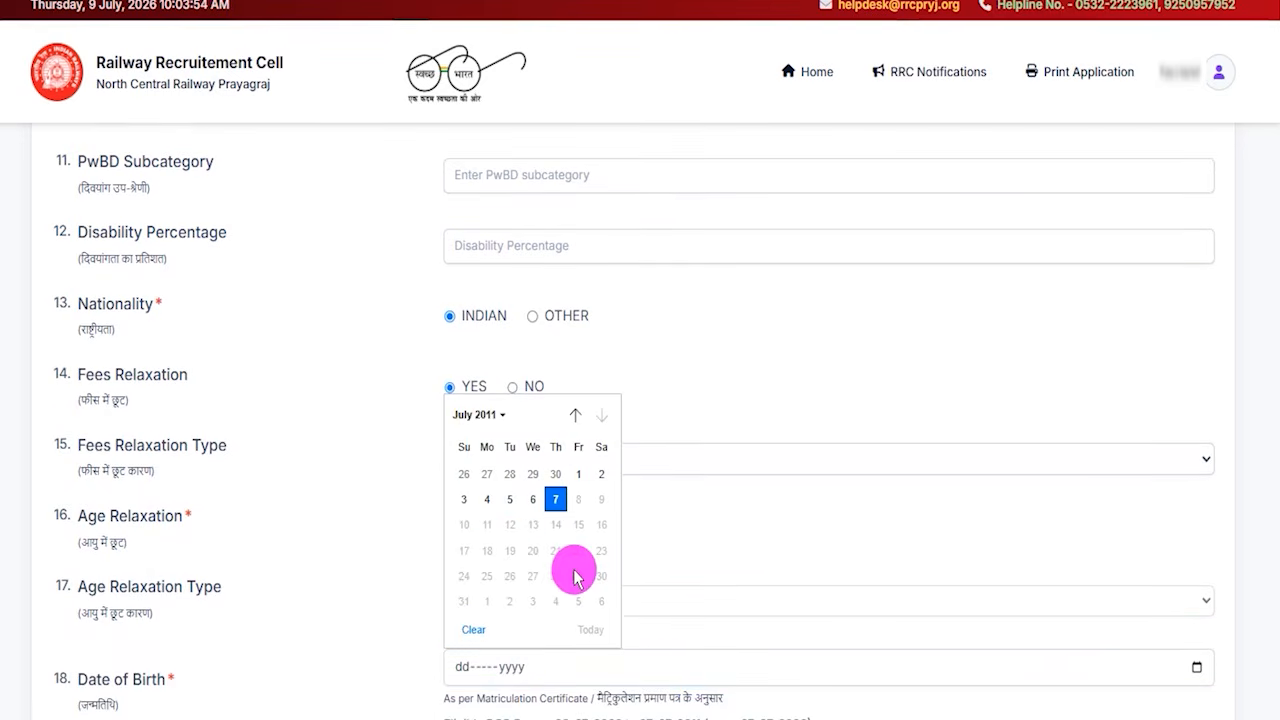
left_click(645, 630)
scroll(652, 630, "down", 1)
scroll(490, 650, "down", 1)
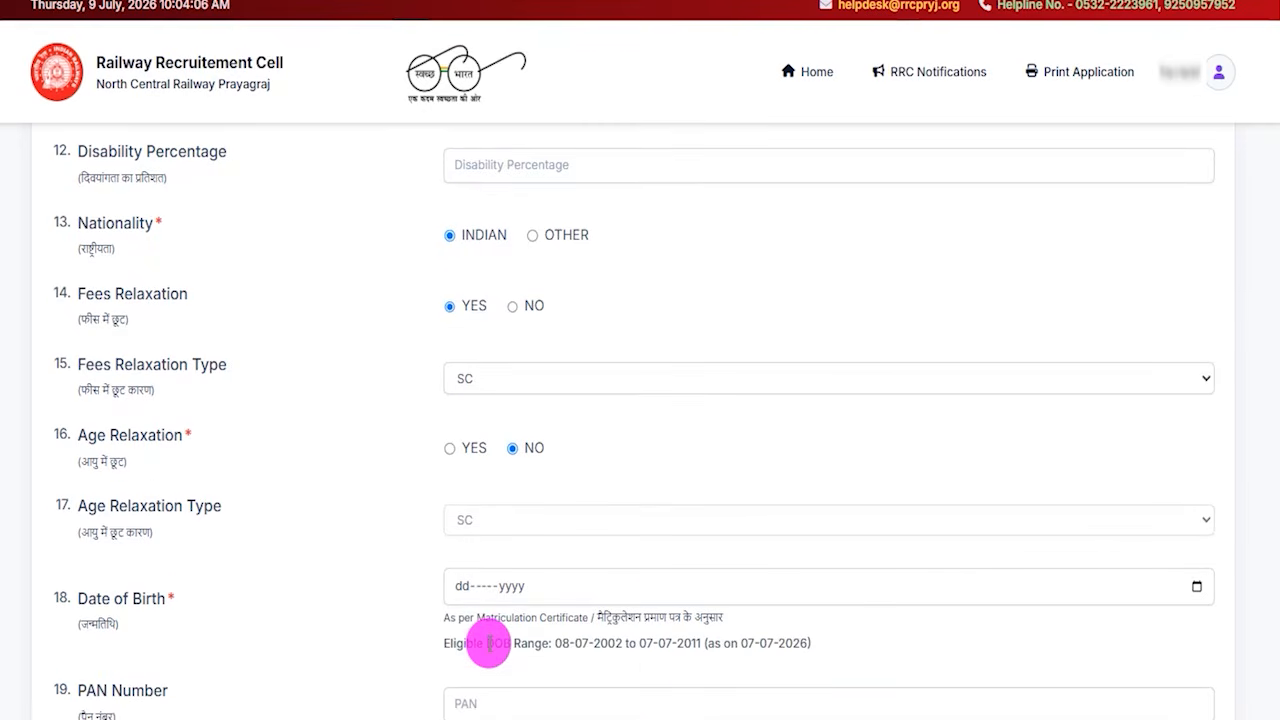
left_click(492, 700)
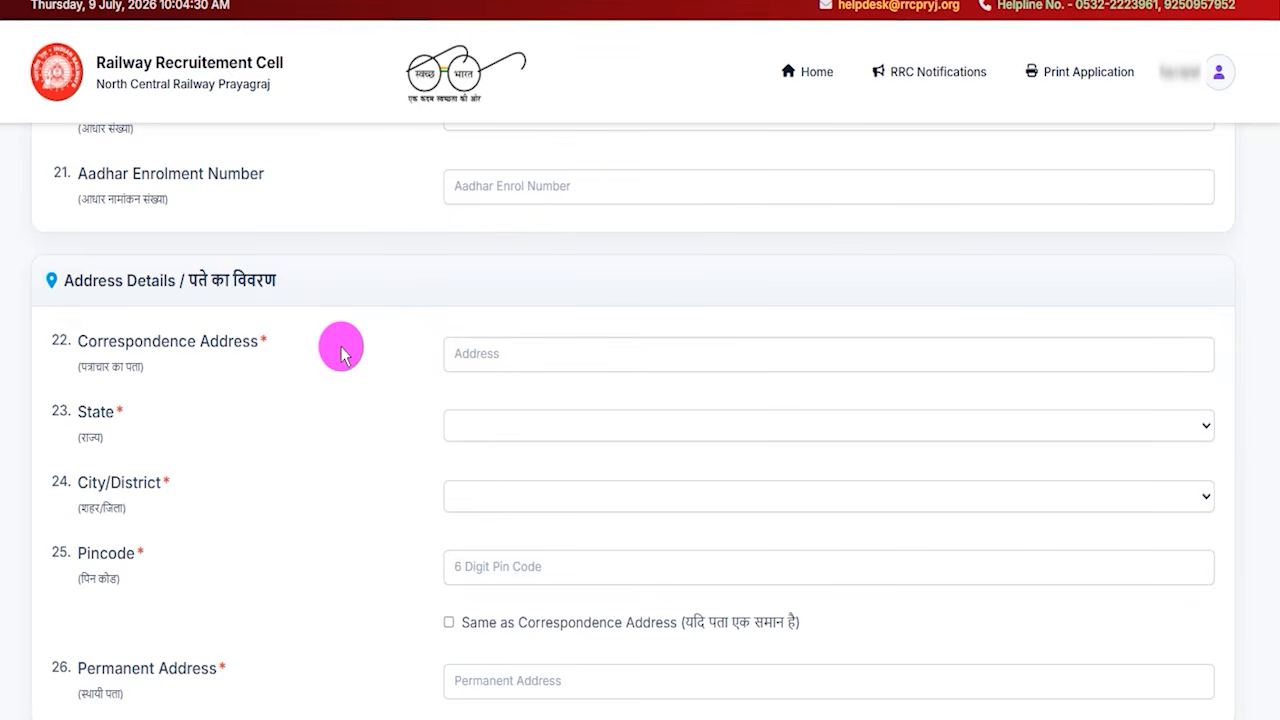
- Highlight the Address Details heading and point out the Correspondence Address, State, City/District and Pincode fields without filling them
left_click_drag(72, 280, 212, 280)
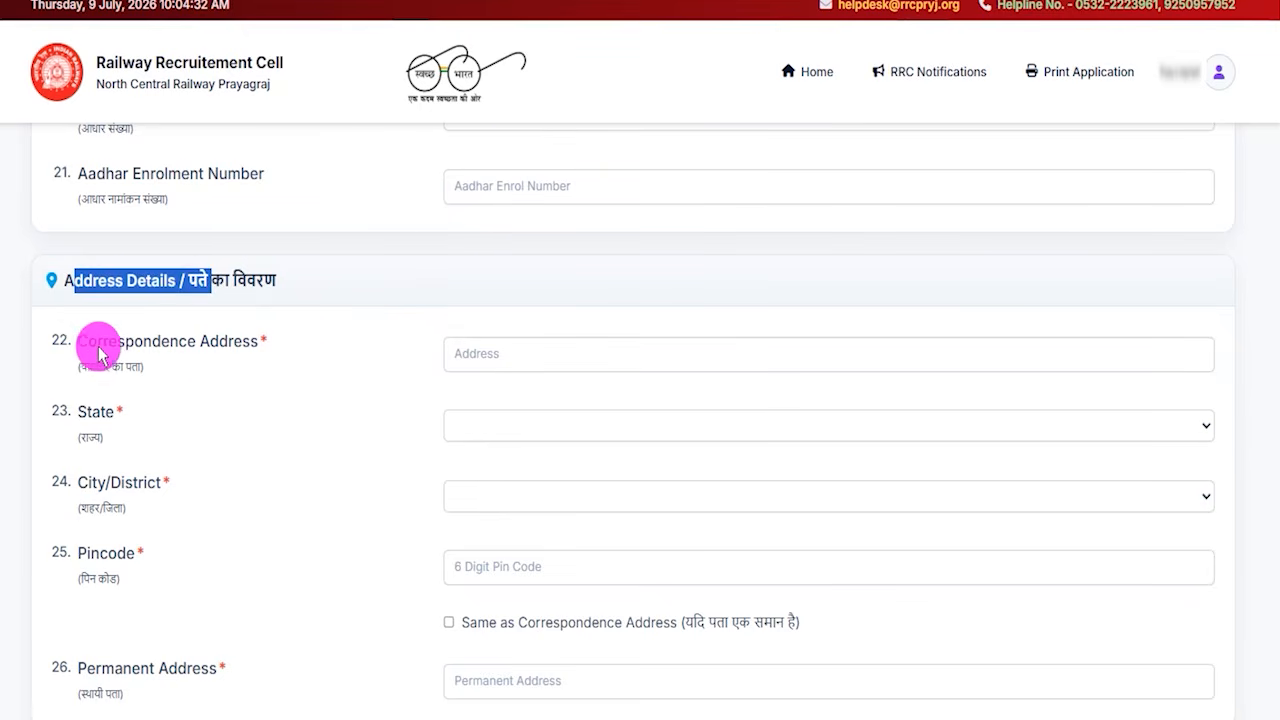
left_click_drag(98, 355, 443, 357)
left_click(491, 355)
left_click(491, 428)
left_click(482, 494)
left_click(186, 566)
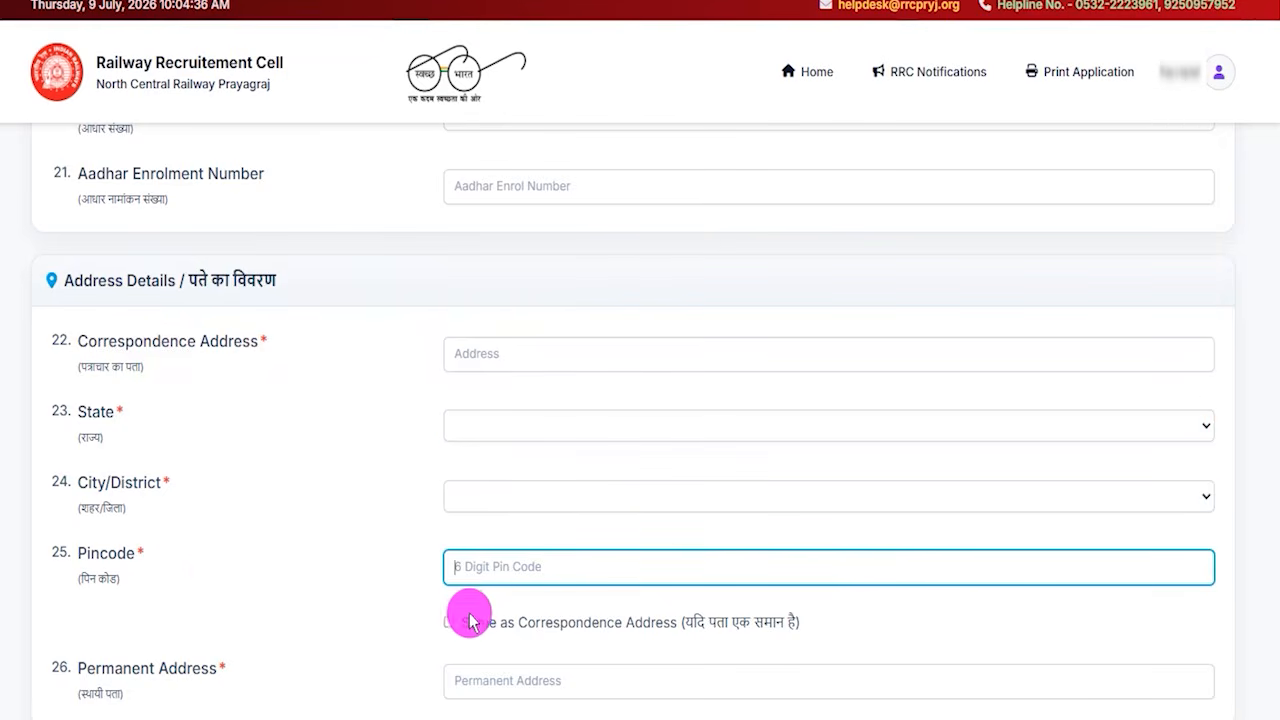
left_click(529, 643)
scroll(529, 643, "down", 1)
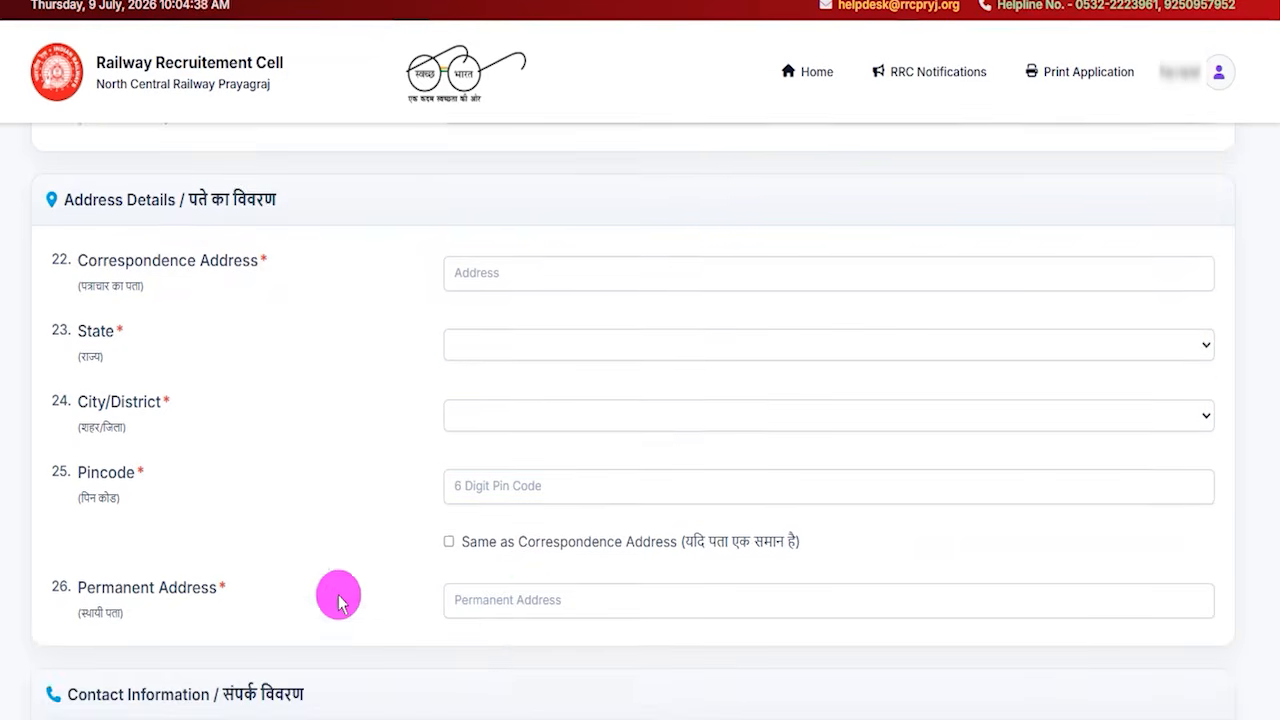
- Draw check marks on the Permanent Address and Correspondence Address labels and the Same as Correspondence Address option
left_click(131, 591)
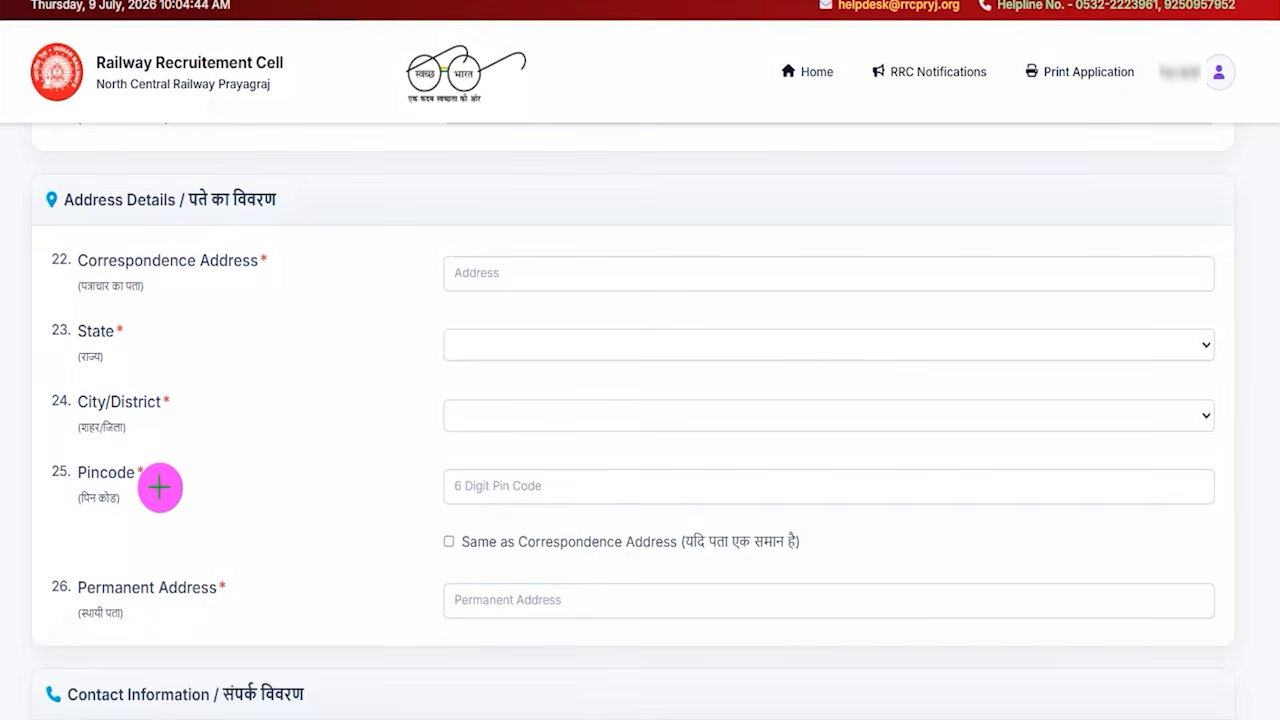
left_click_drag(134, 596, 172, 568)
left_click_drag(268, 260, 318, 235)
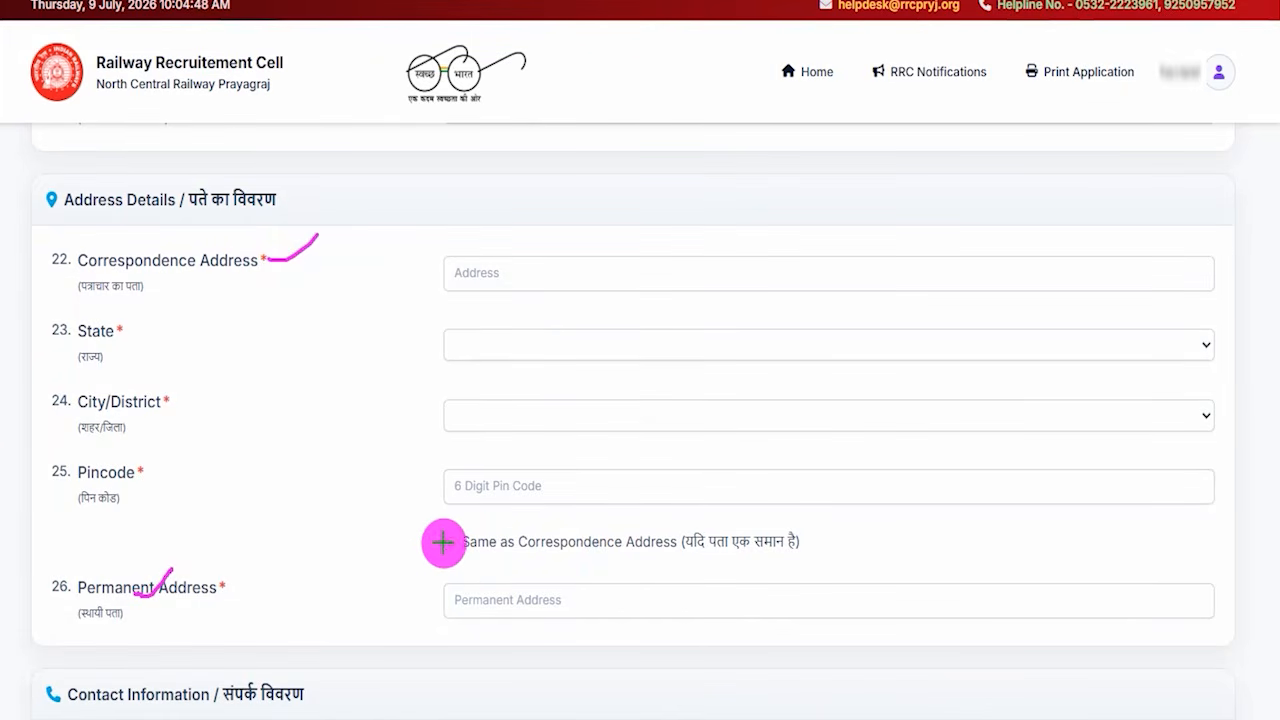
left_click_drag(447, 540, 498, 491)
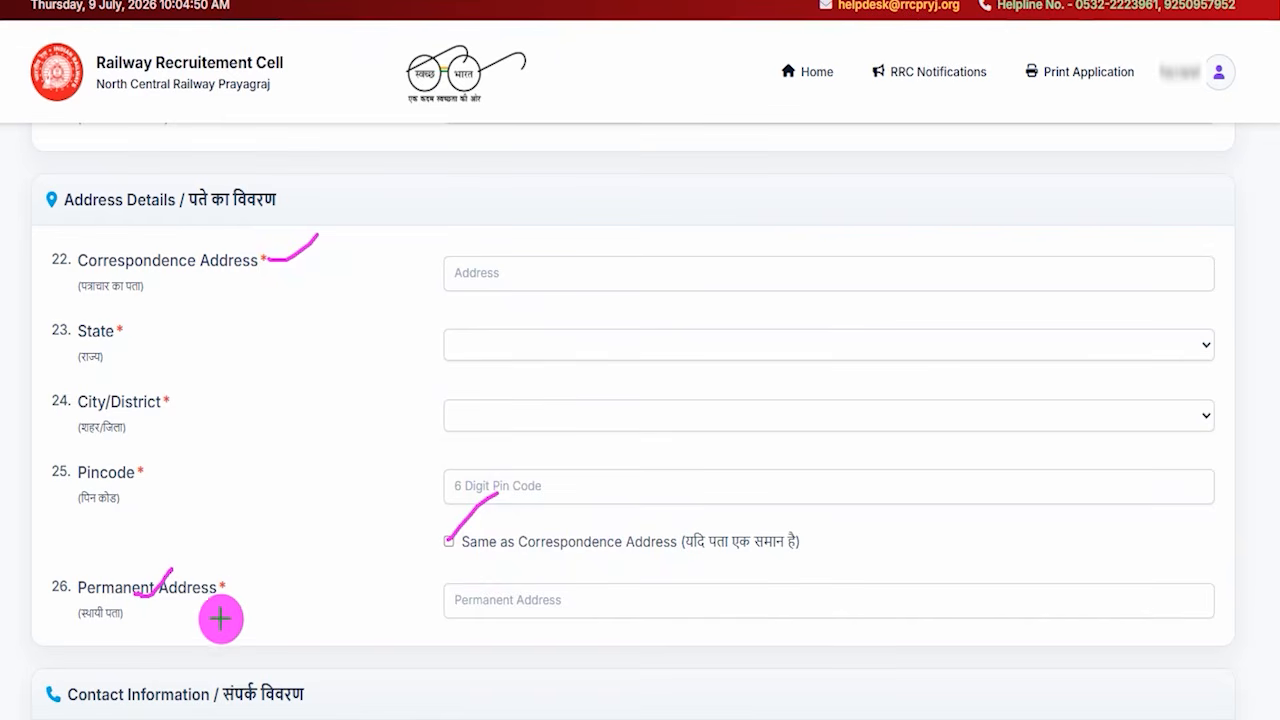
- Mark the Permanent Address label, underline the Correspondence Address label and Permanent Address box, and clear all drawn marks
left_click_drag(209, 598, 263, 558)
left_click_drag(186, 271, 246, 272)
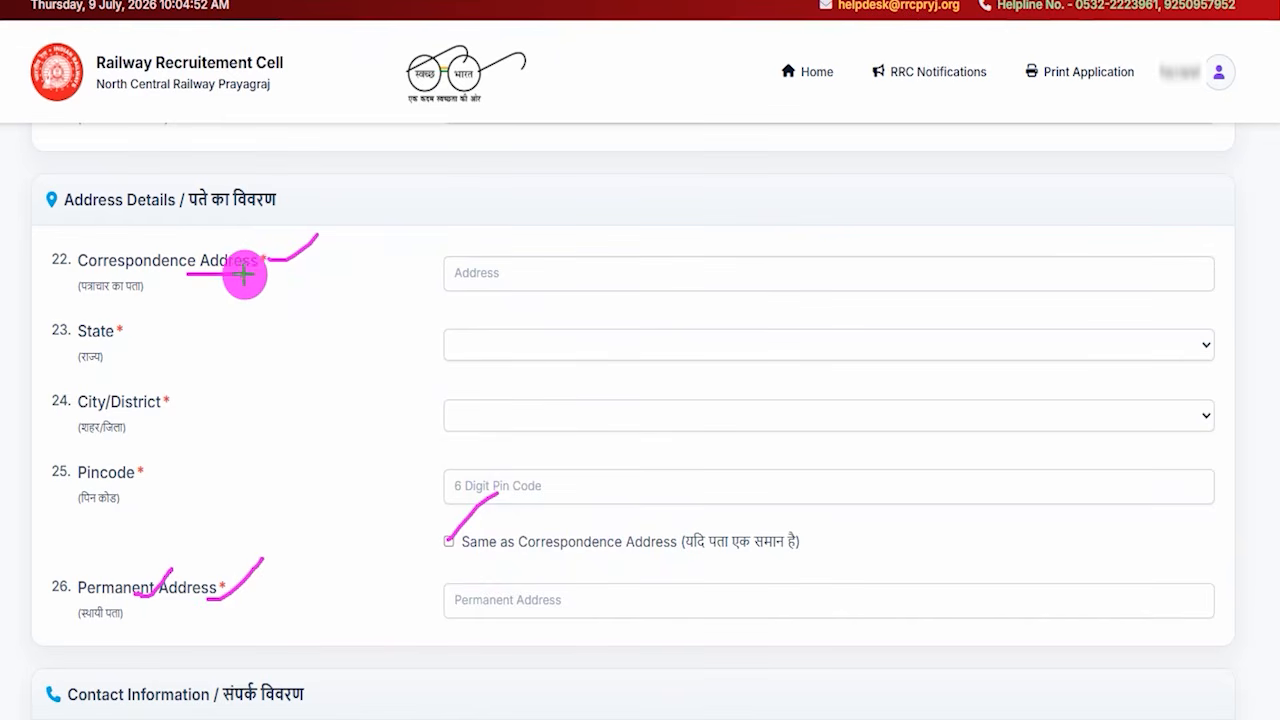
left_click_drag(476, 606, 662, 606)
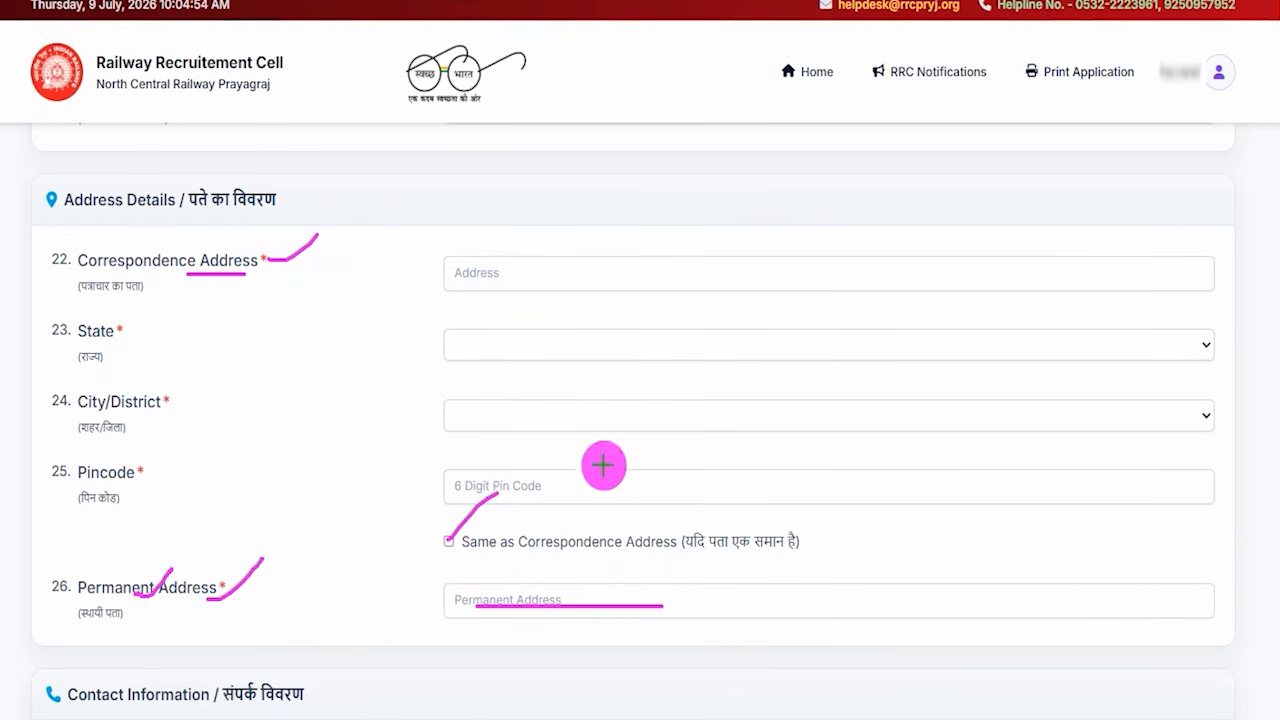
key("Escape")
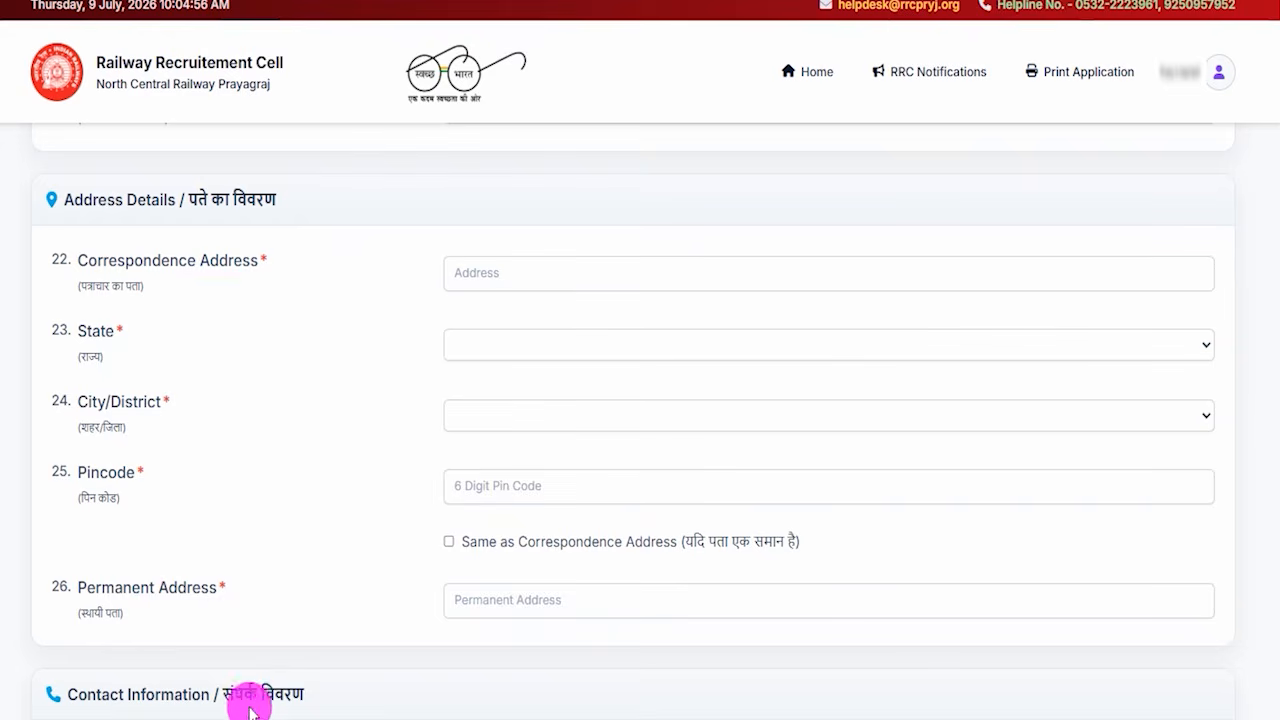
- Highlight the Contact Information heading and draw check marks beside the Email ID and Mobile No. entries
left_click_drag(212, 694, 67, 694)
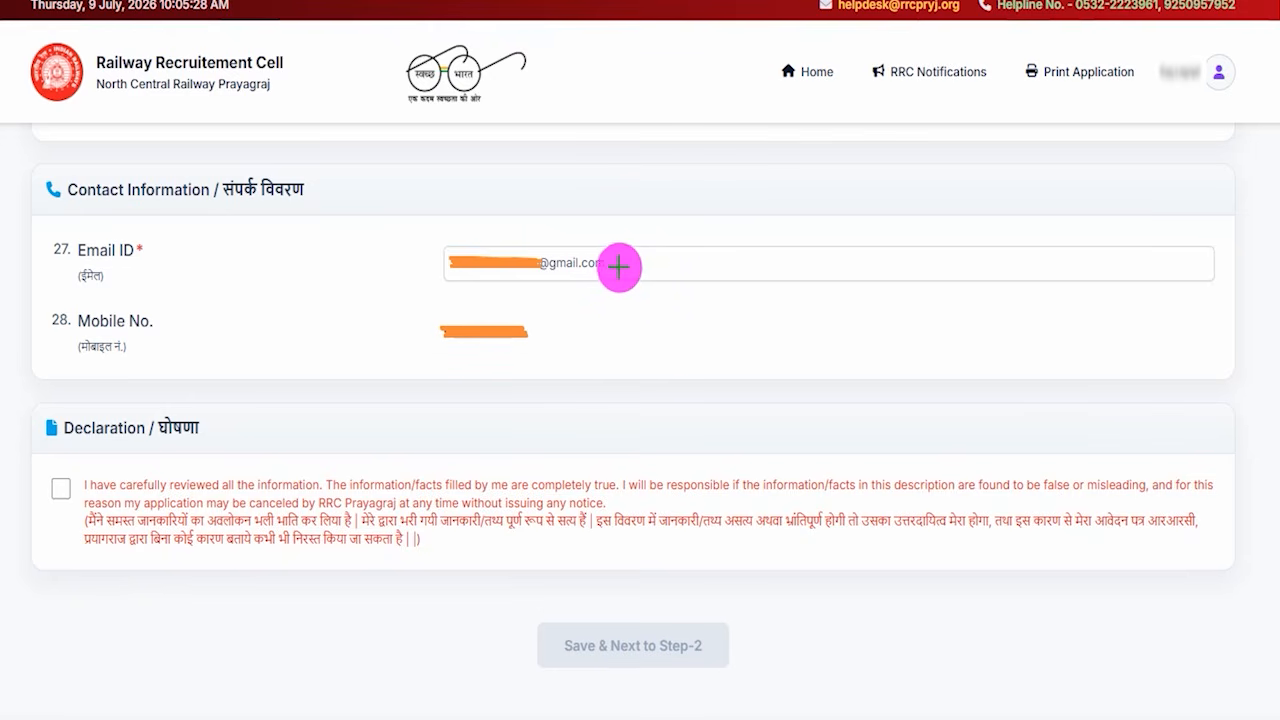
left_click_drag(620, 266, 679, 217)
left_click_drag(560, 347, 622, 305)
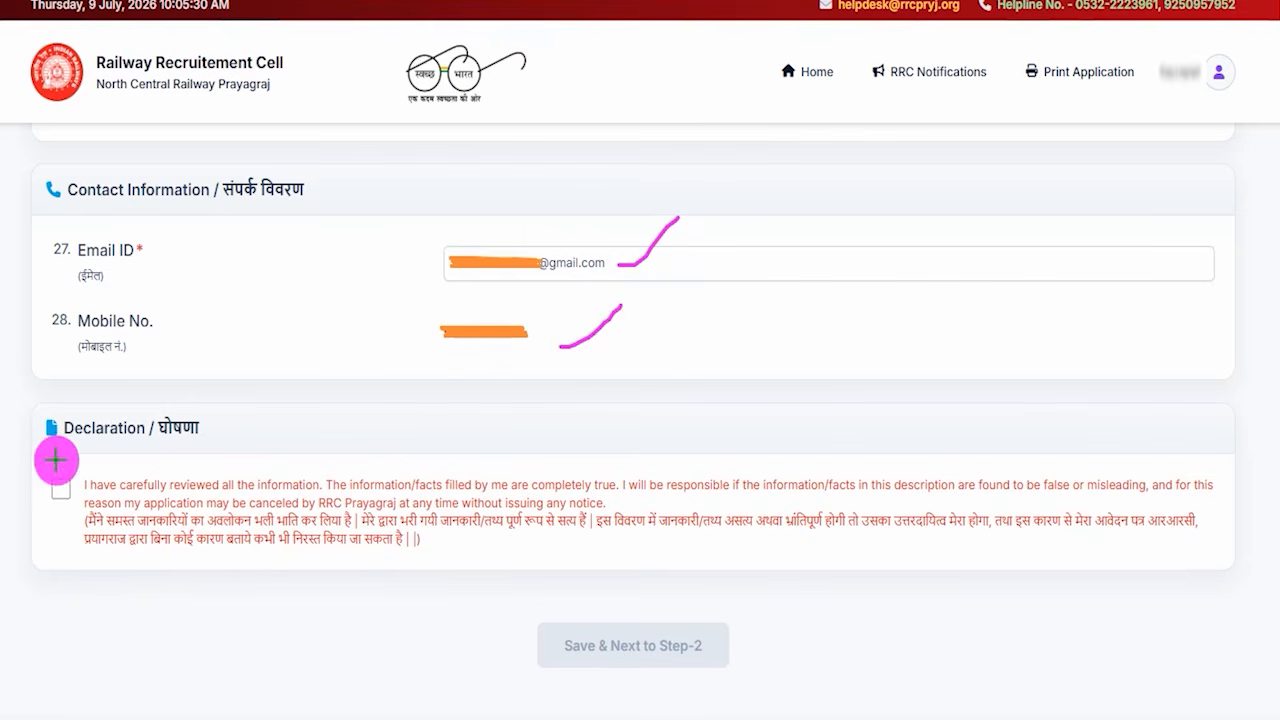
- Draw marks on the Declaration heading, its text and the consent checkbox, and an arrow towards Save & Next to Step-2
left_click_drag(205, 432, 263, 395)
left_click_drag(145, 522, 320, 521)
left_click_drag(57, 491, 138, 443)
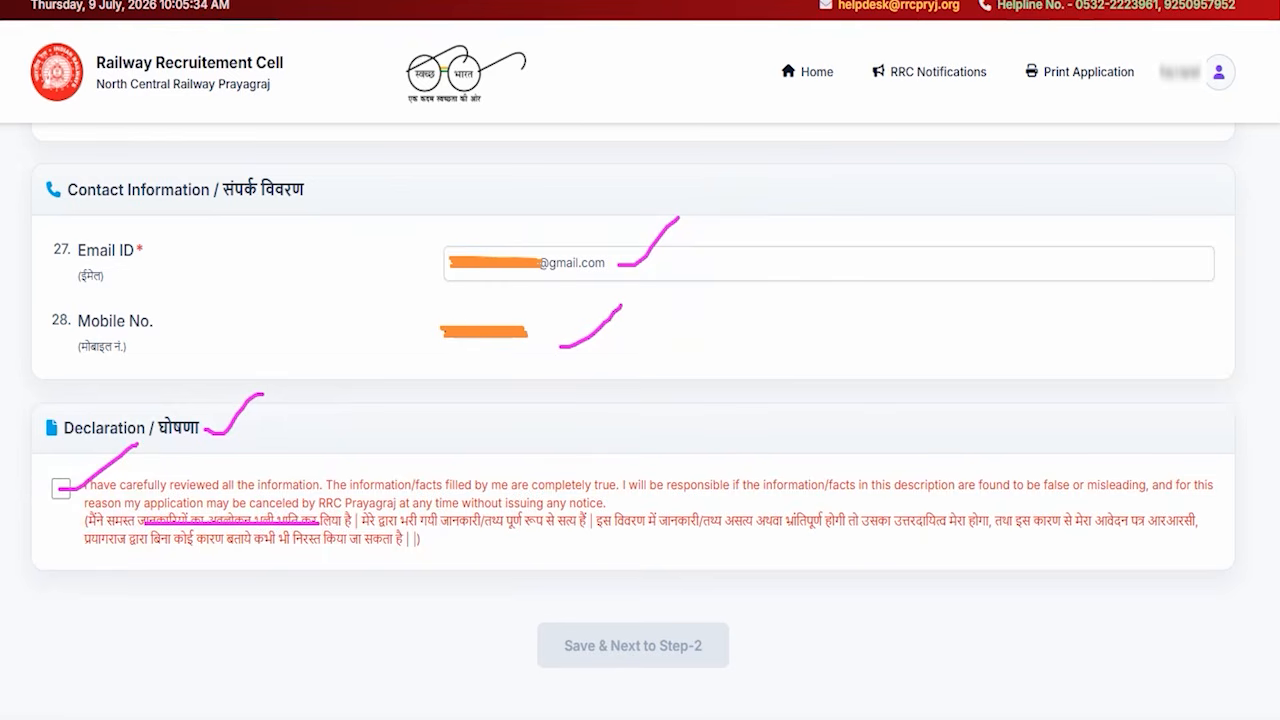
left_click_drag(937, 549, 730, 634)
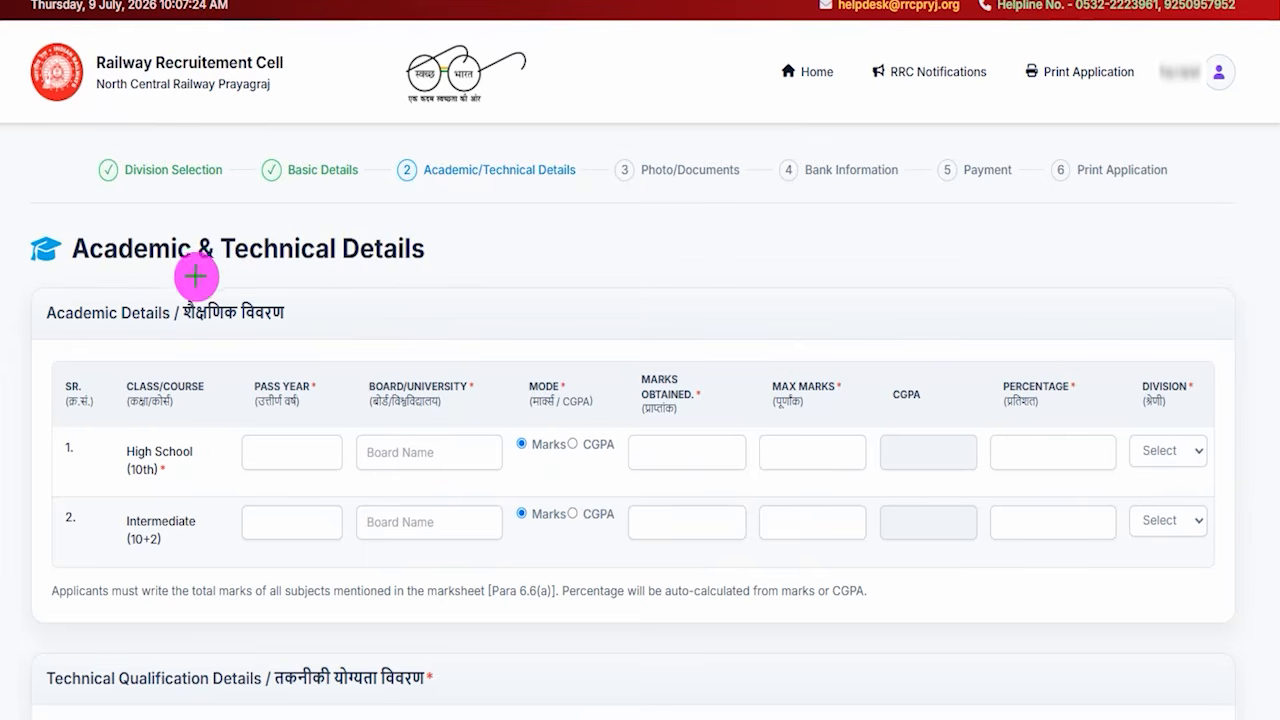
- Draw check marks on the Academic & Technical Details heading and bring the Academic Details table into view
left_click_drag(143, 271, 198, 232)
left_click_drag(309, 277, 388, 245)
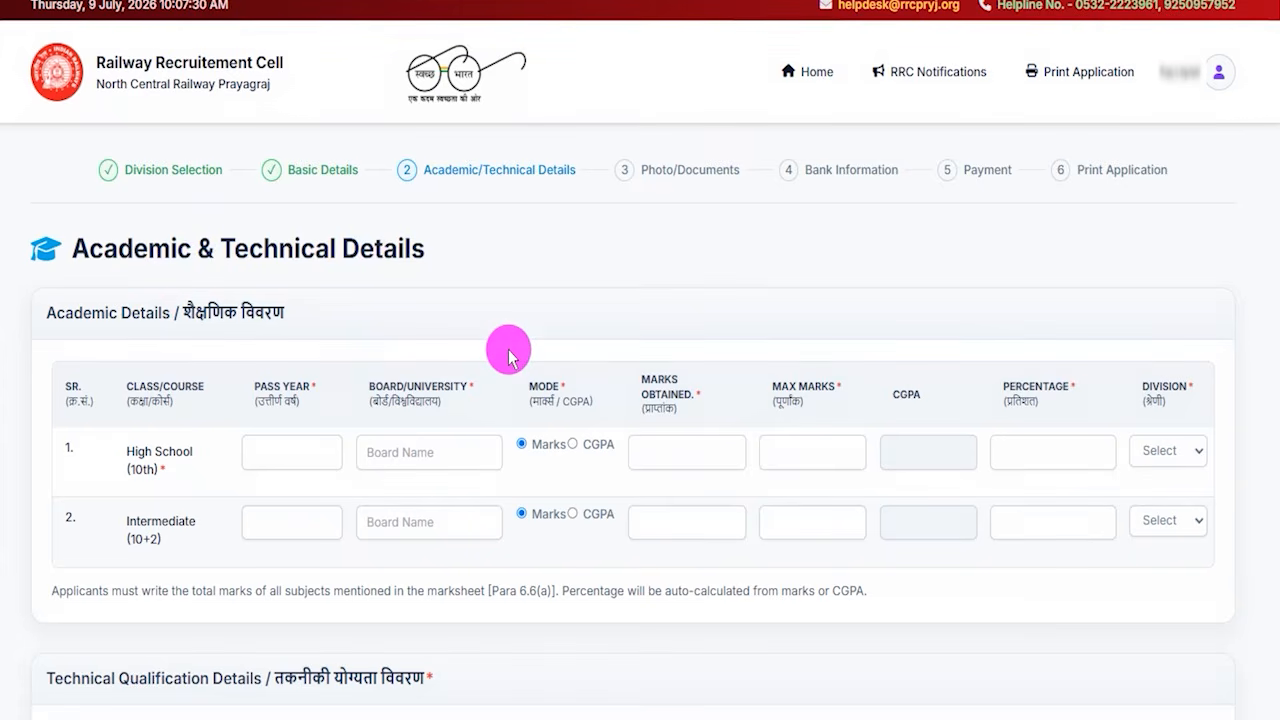
scroll(508, 357, "down", 1)
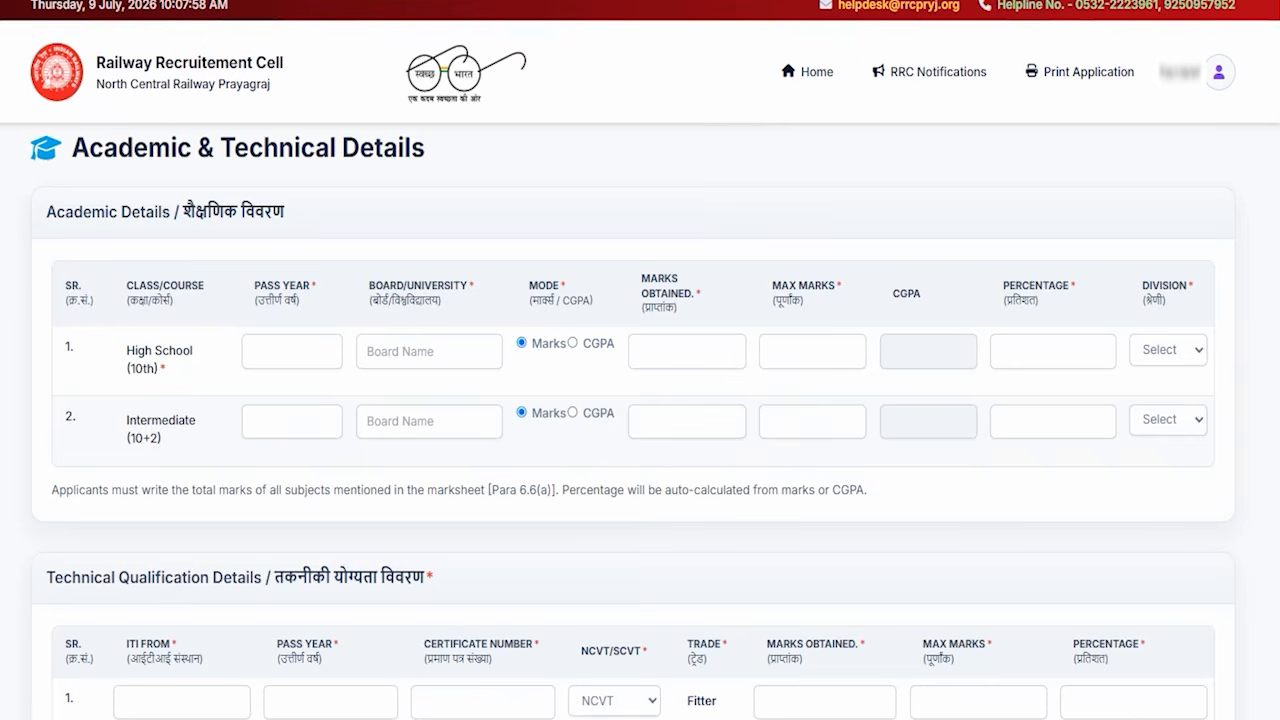
- Fill the High School (10th) row with board CBSE, 450 marks obtained, 600 max marks and First division
left_click(422, 345)
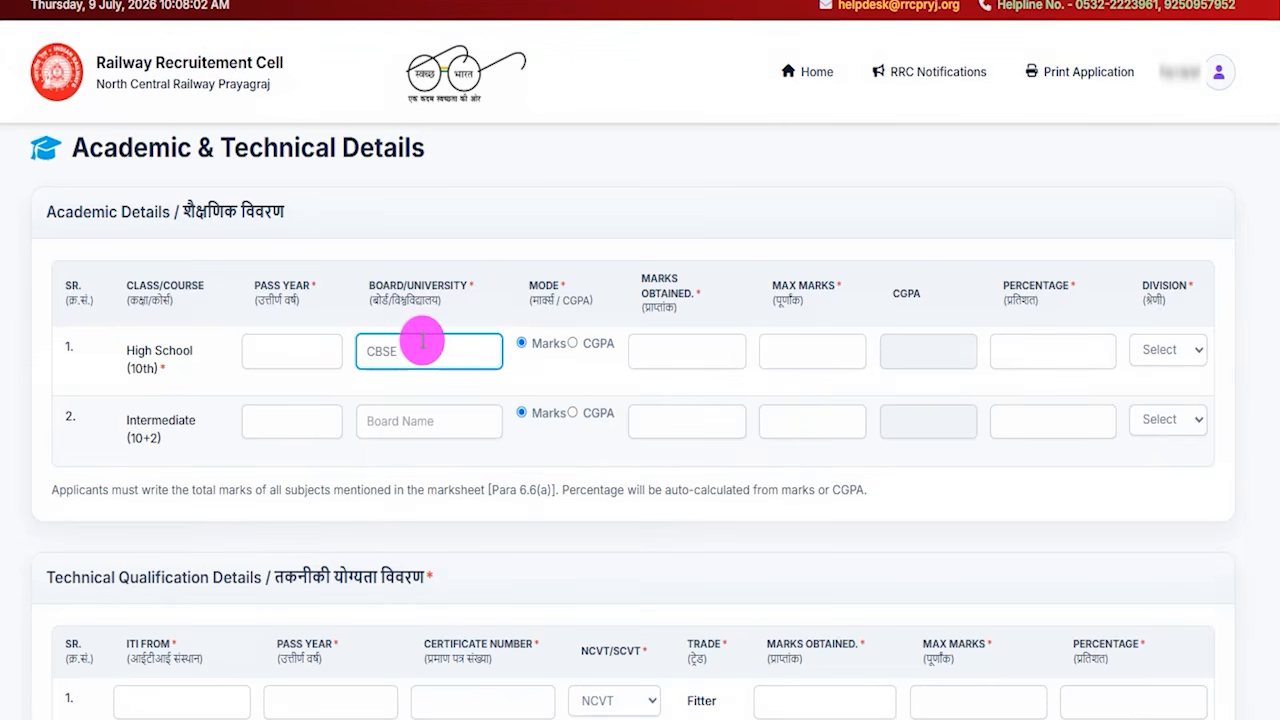
left_click_drag(538, 286, 546, 286)
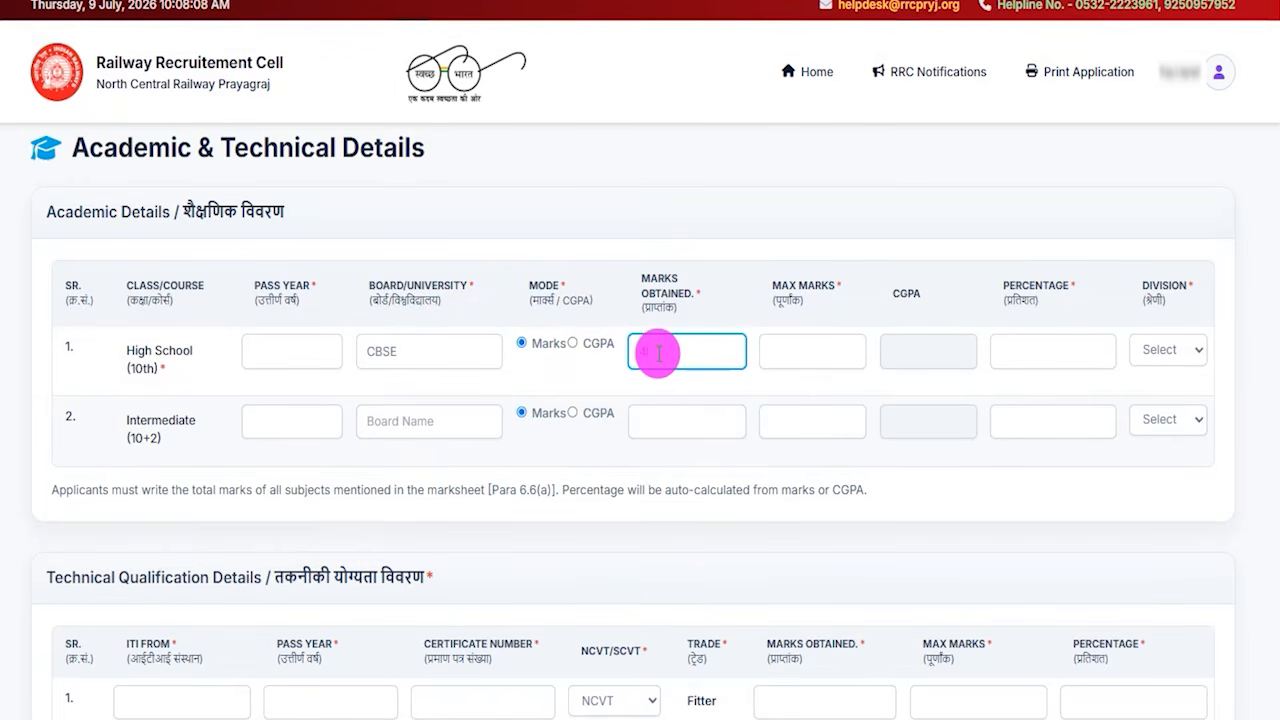
left_click(796, 358)
type("600")
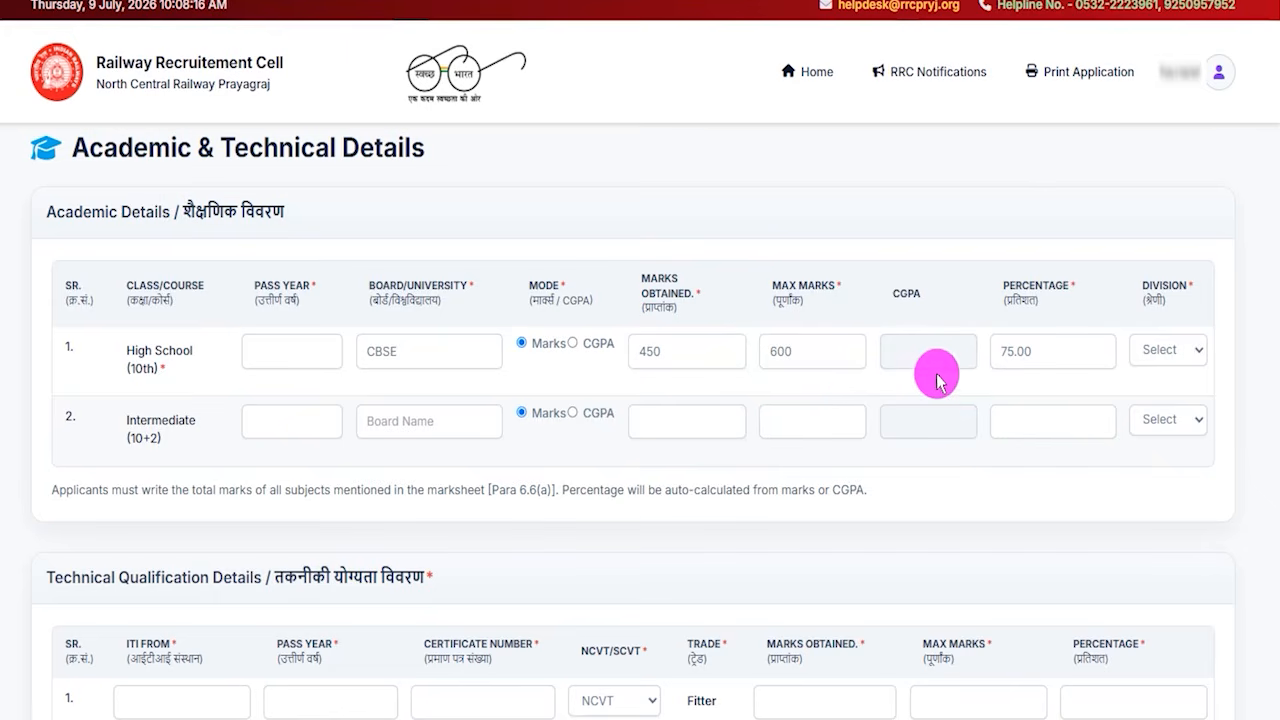
left_click_drag(1002, 350, 1035, 348)
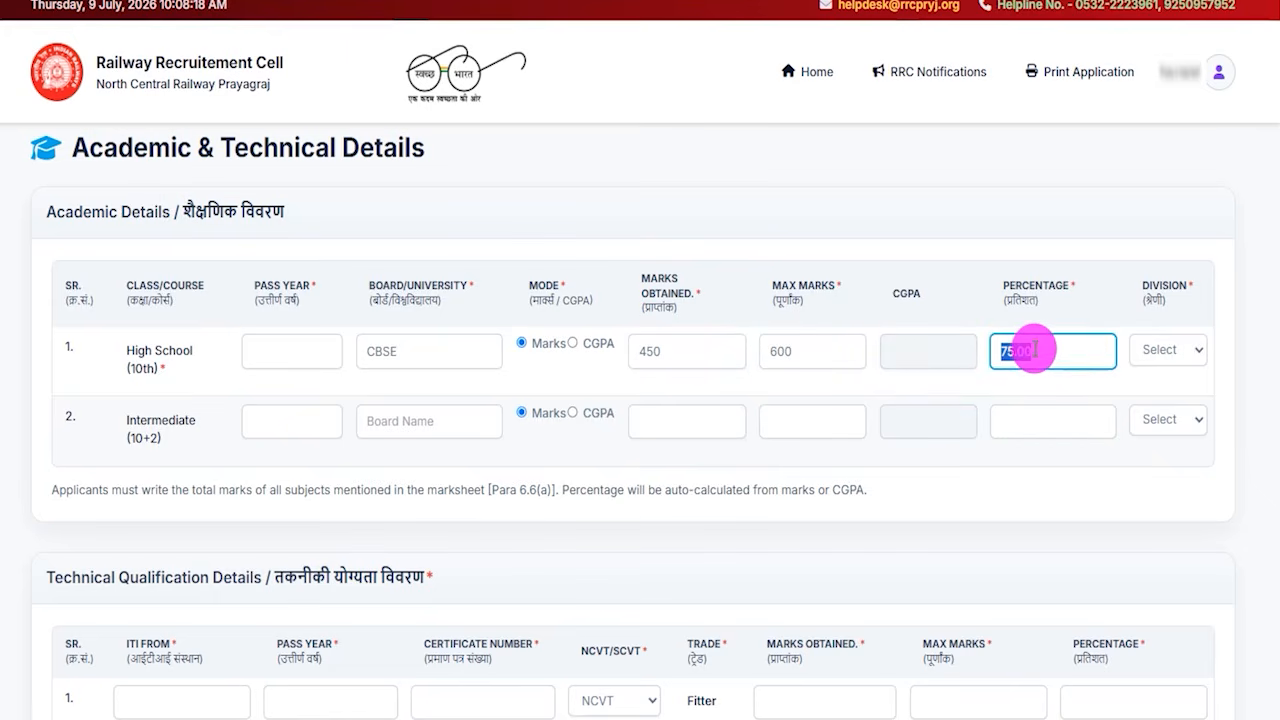
left_click(1168, 350)
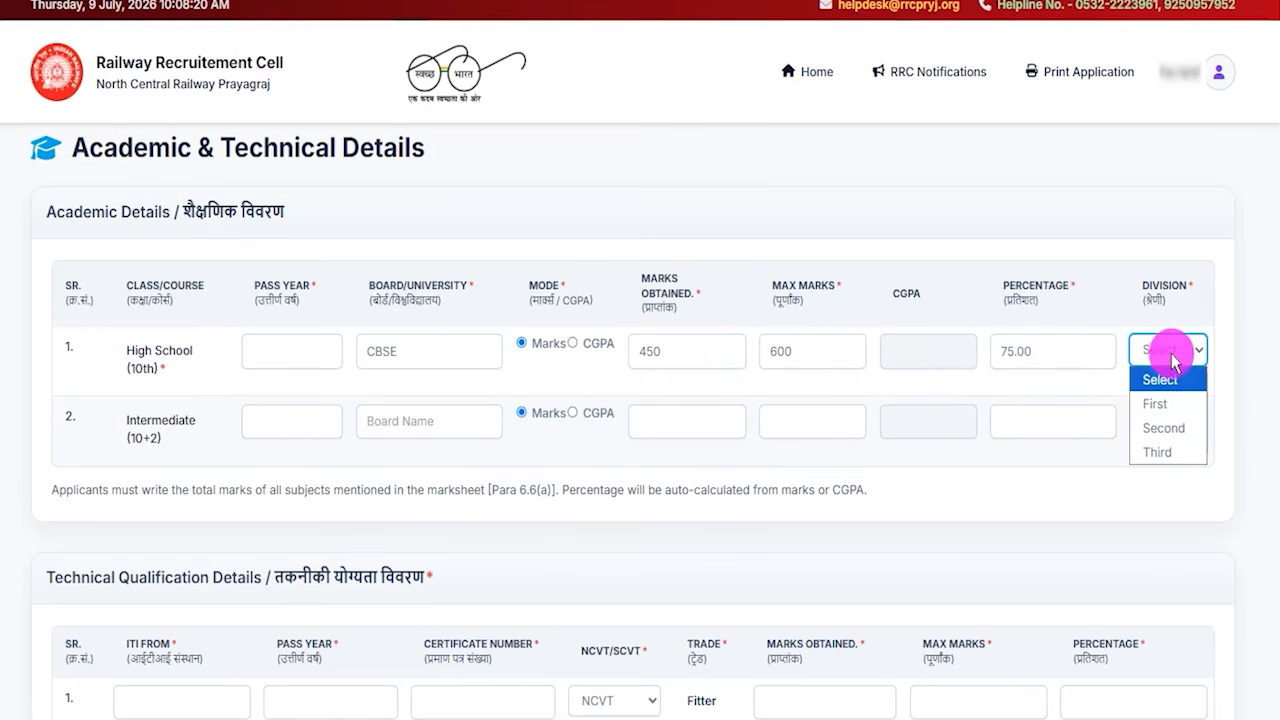
left_click(1160, 405)
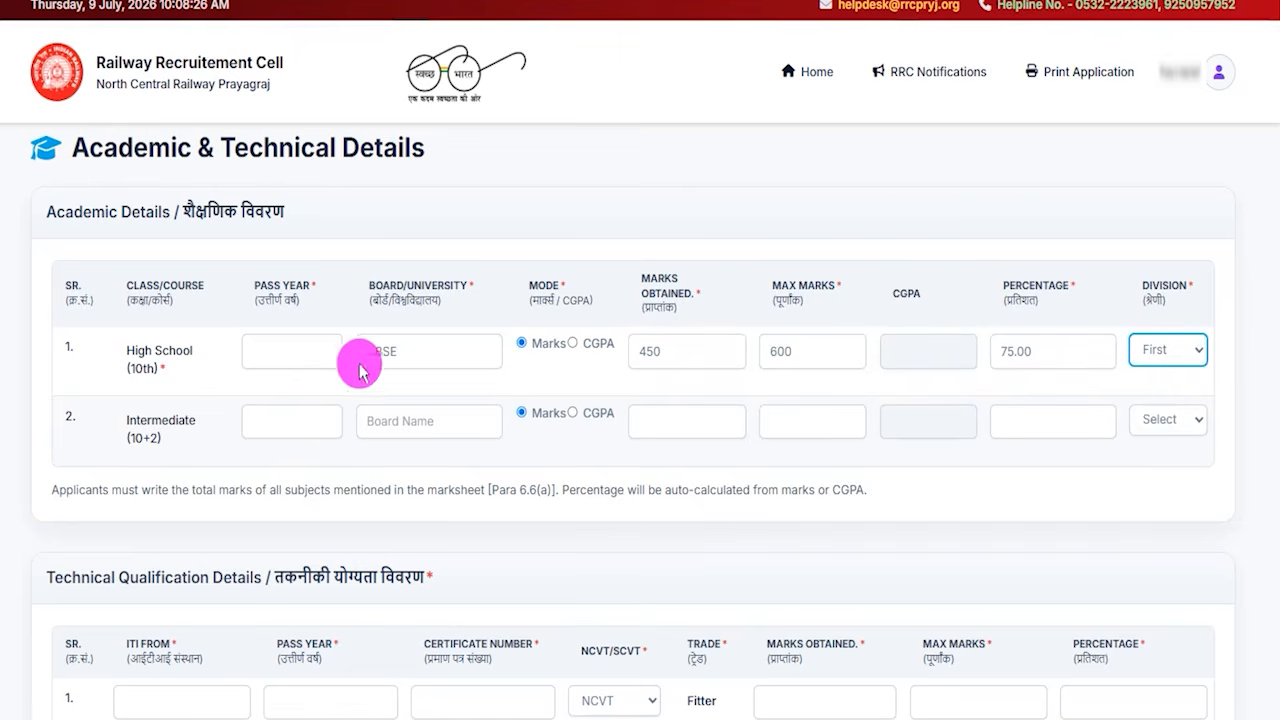
- Draw a check mark on High School and underline the Intermediate (10+2) row's label, year, board, marks and percentage fields
left_click_drag(191, 352, 247, 303)
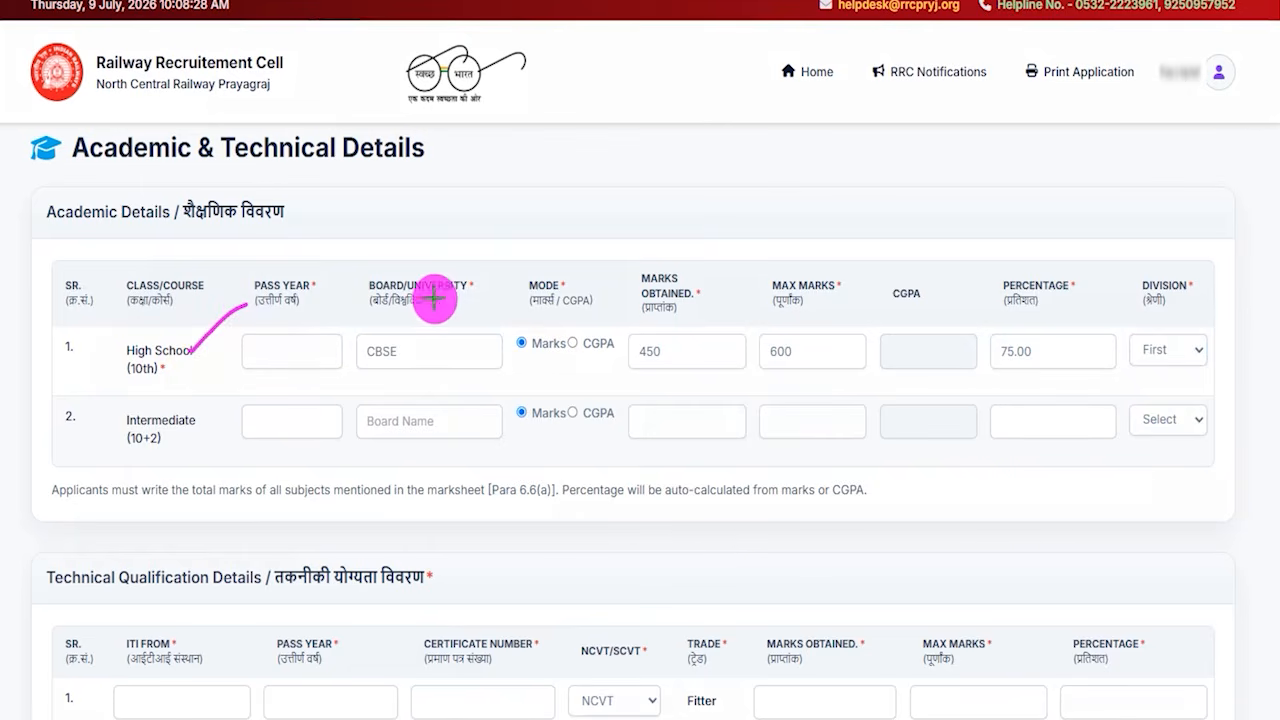
left_click_drag(92, 457, 152, 457)
left_click_drag(285, 429, 293, 429)
left_click_drag(376, 436, 386, 434)
left_click_drag(722, 429, 741, 427)
left_click_drag(858, 423, 895, 423)
left_click_drag(995, 423, 1075, 420)
left_click(1124, 418)
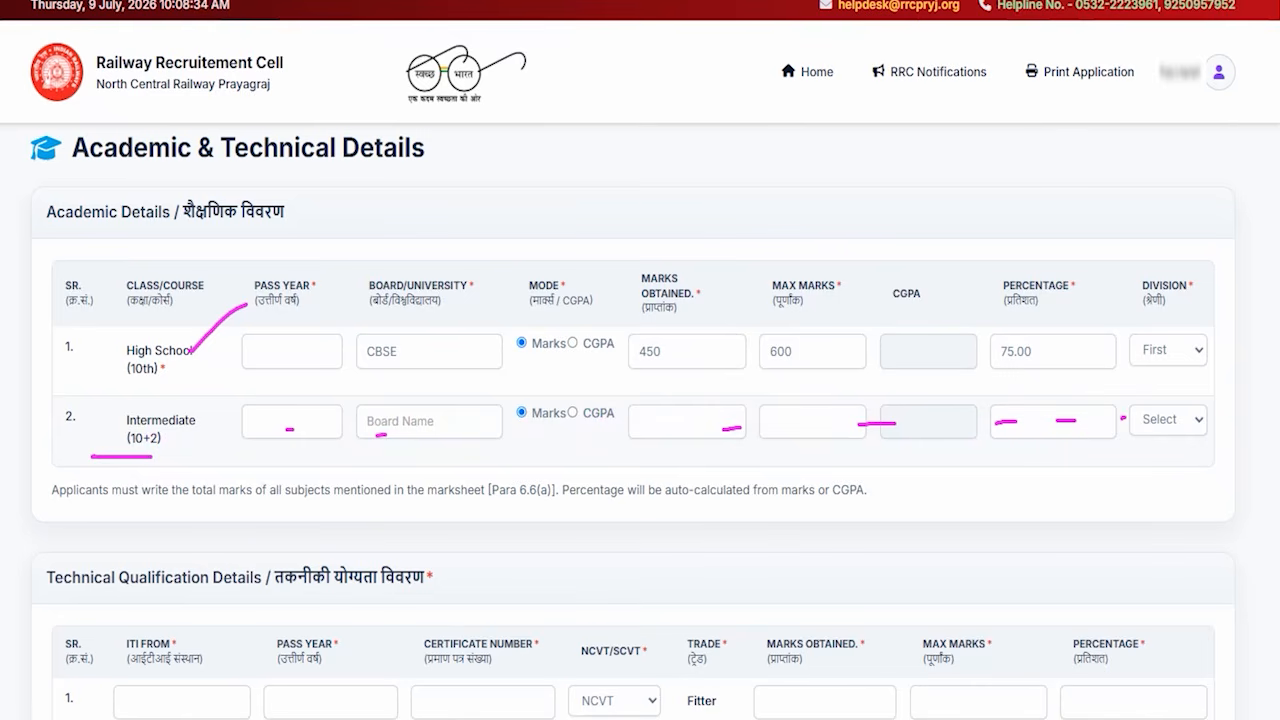
- Highlight the Fitter trade in Technical Qualification Details and draw check marks on the ITI From, Pass Year and Certificate Number fields
scroll(334, 443, "down", 2)
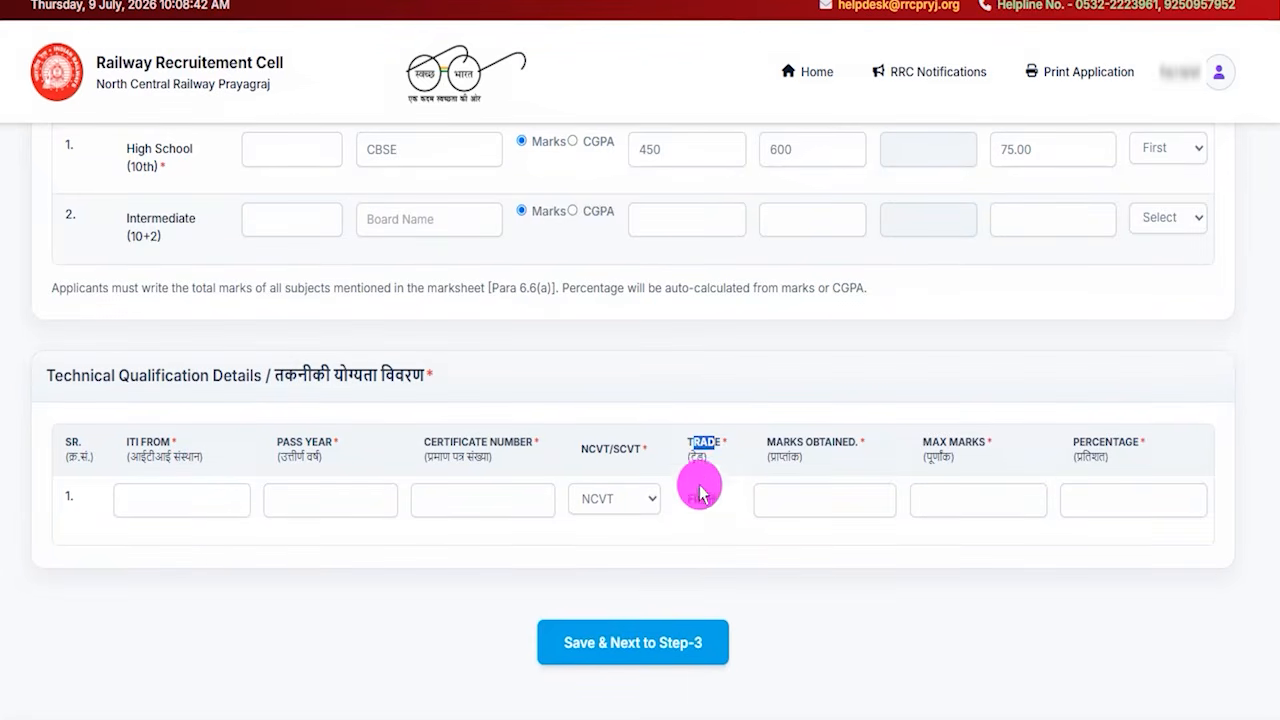
left_click_drag(693, 498, 709, 497)
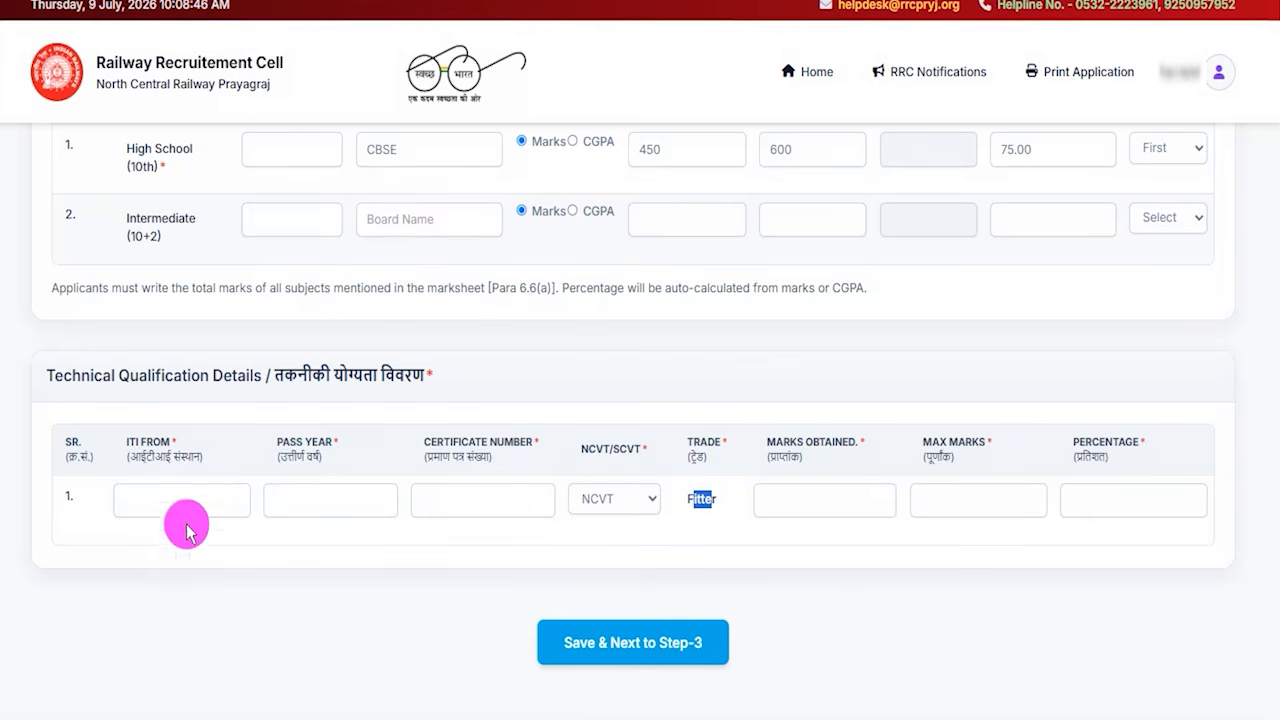
left_click(255, 549)
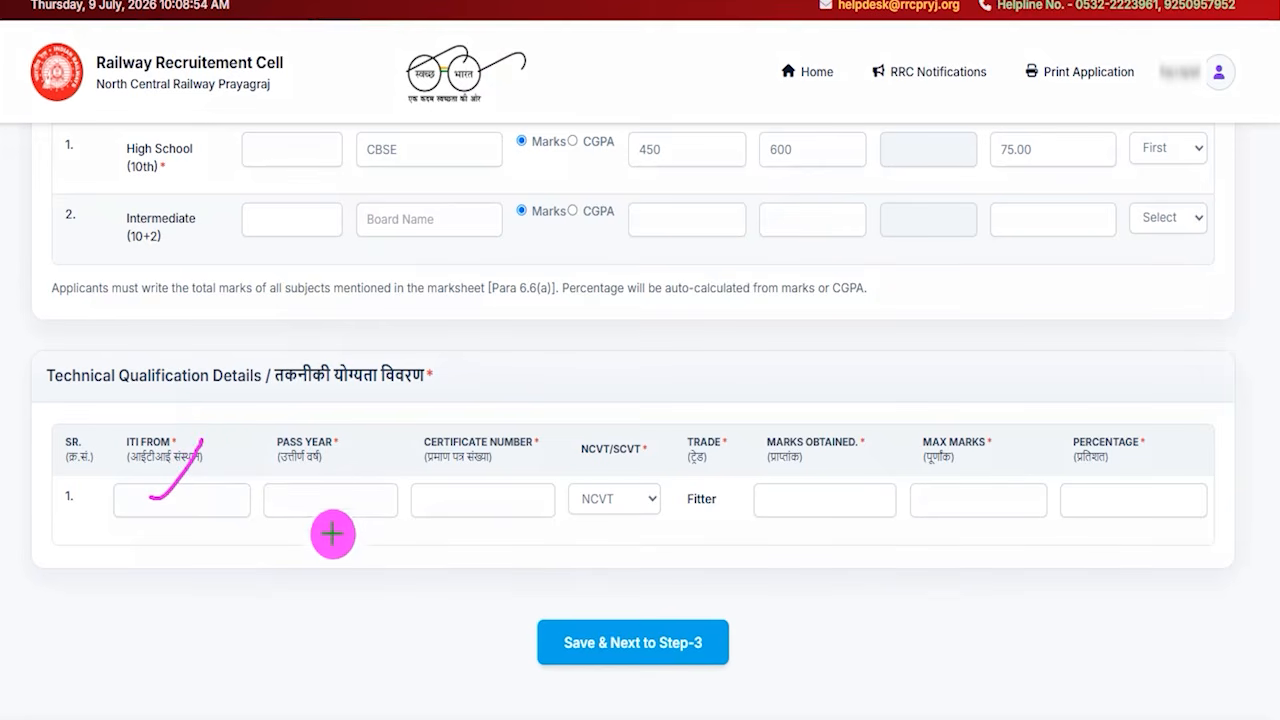
left_click_drag(317, 497, 380, 443)
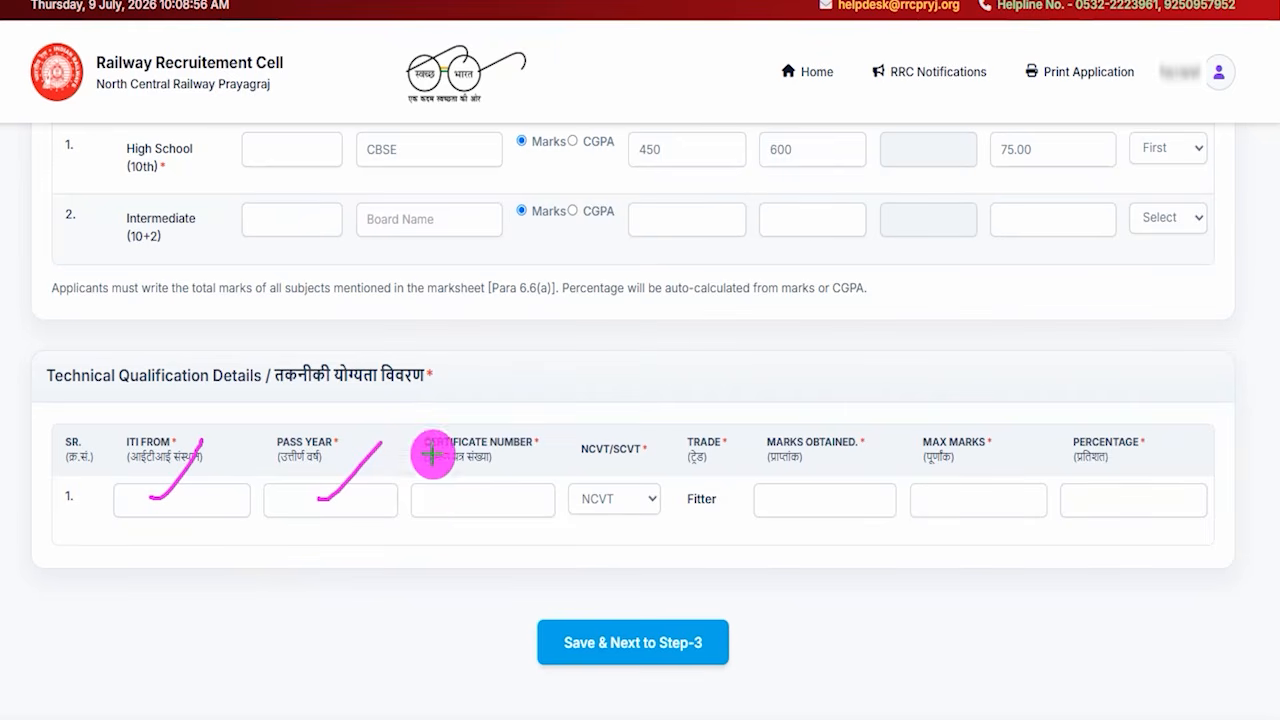
left_click_drag(457, 496, 498, 452)
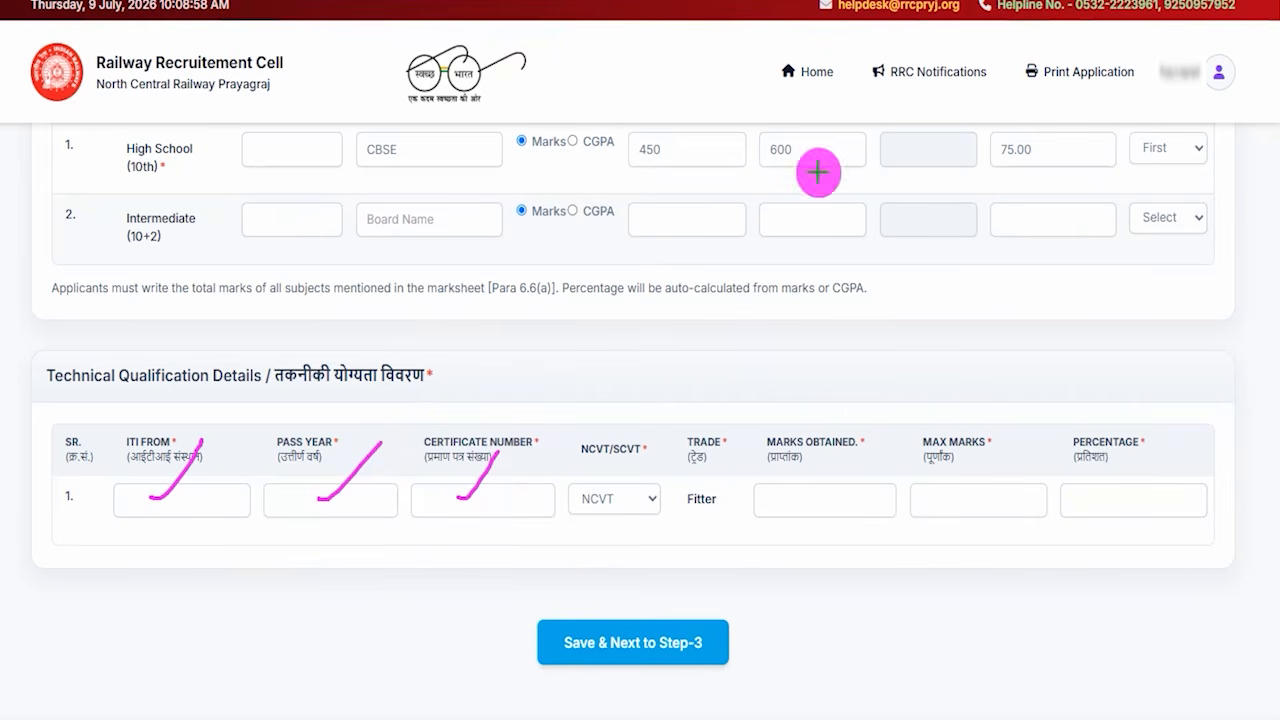
- Choose NCVT as the NCVT/SCVT type for the ITI qualification and highlight its Fitter trade
left_click(615, 496)
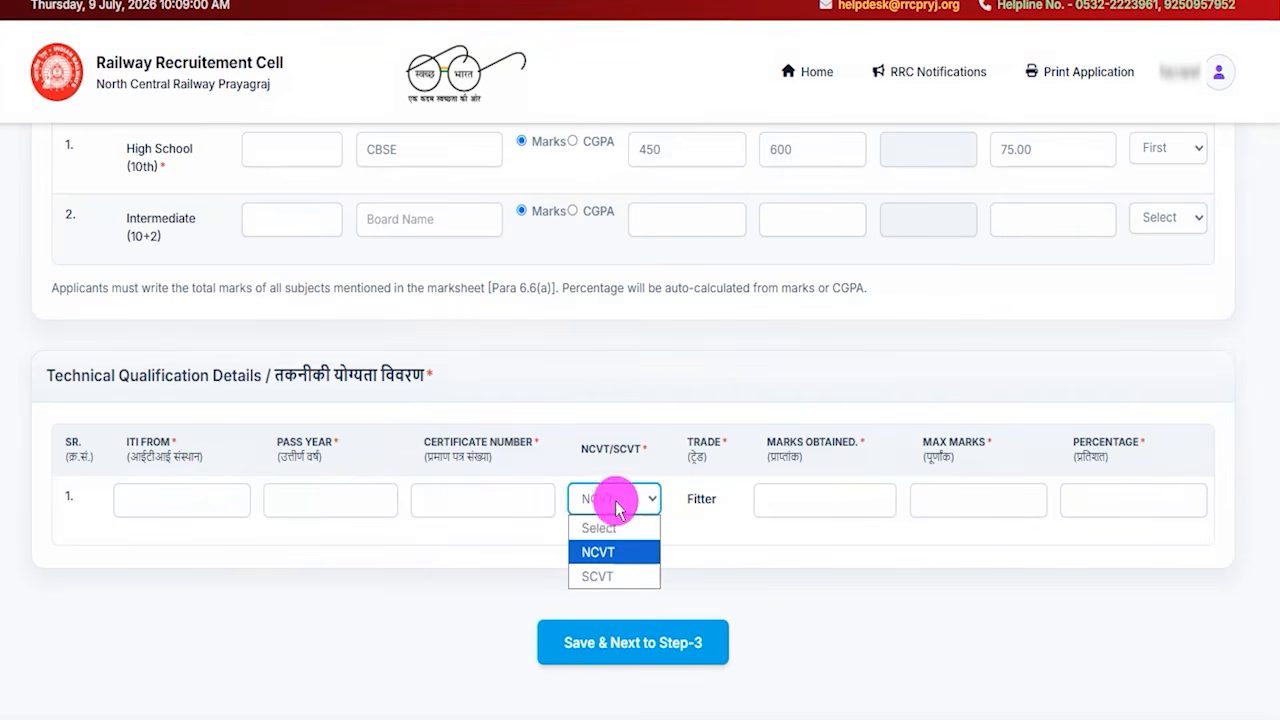
left_click(609, 556)
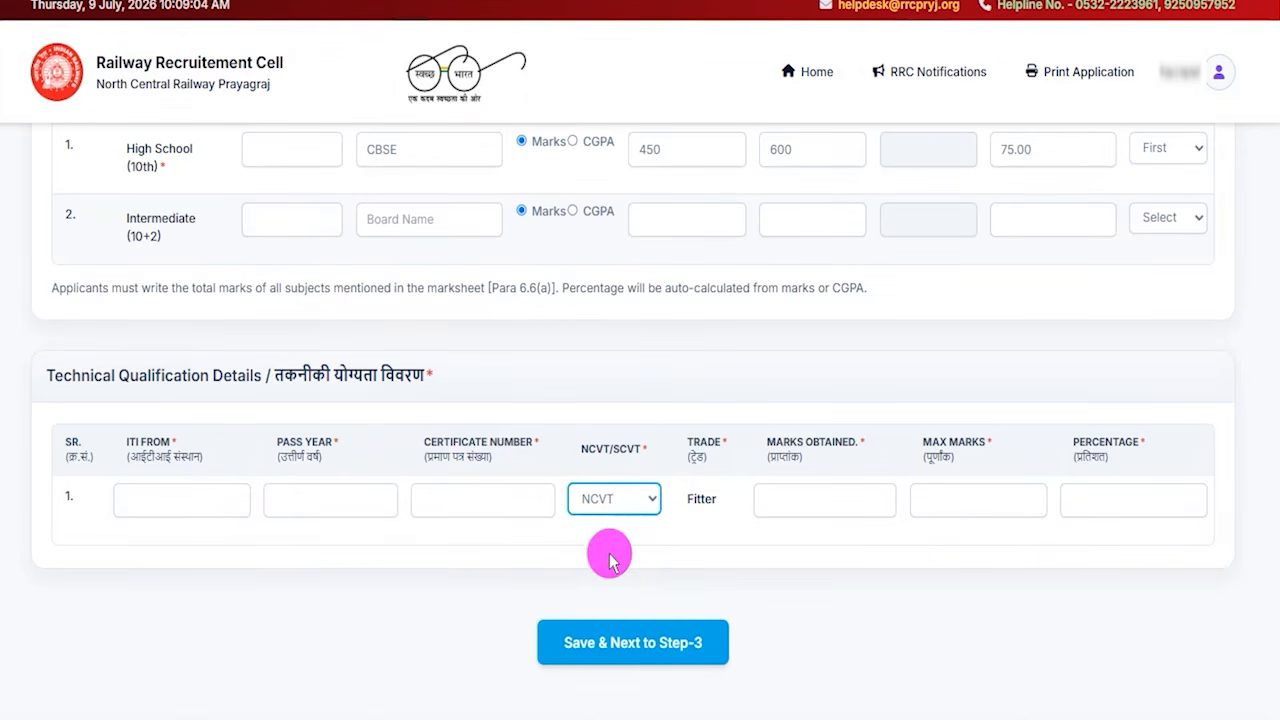
left_click_drag(687, 498, 709, 497)
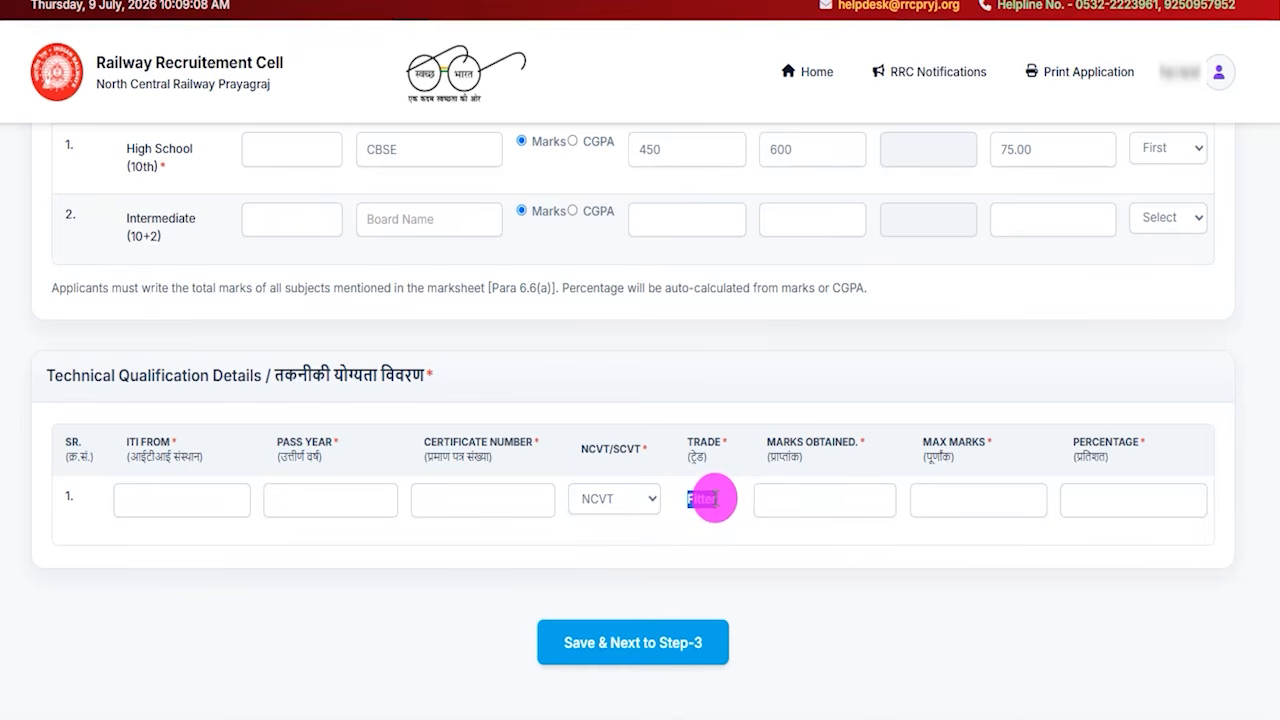
- Enter 450 marks obtained and 600 max marks for the ITI qualification, and highlight its calculated percentage
left_click(801, 496)
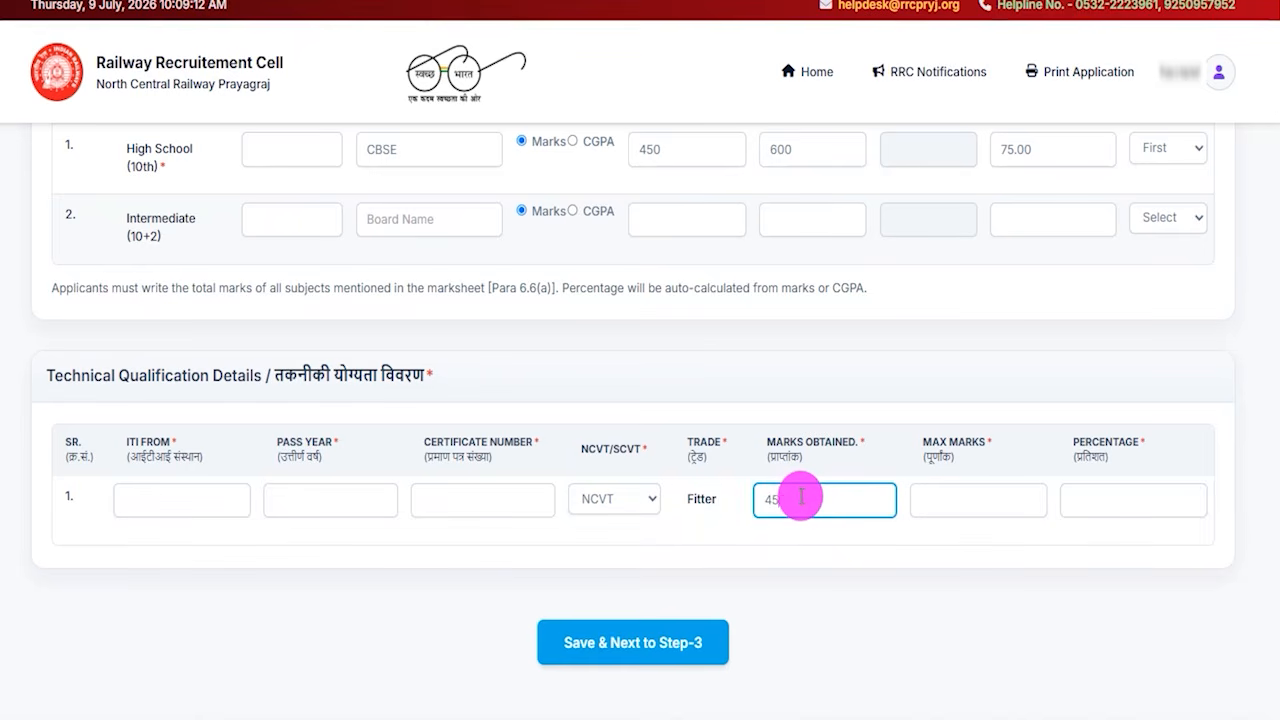
key("Tab")
type("600")
left_click(1010, 615)
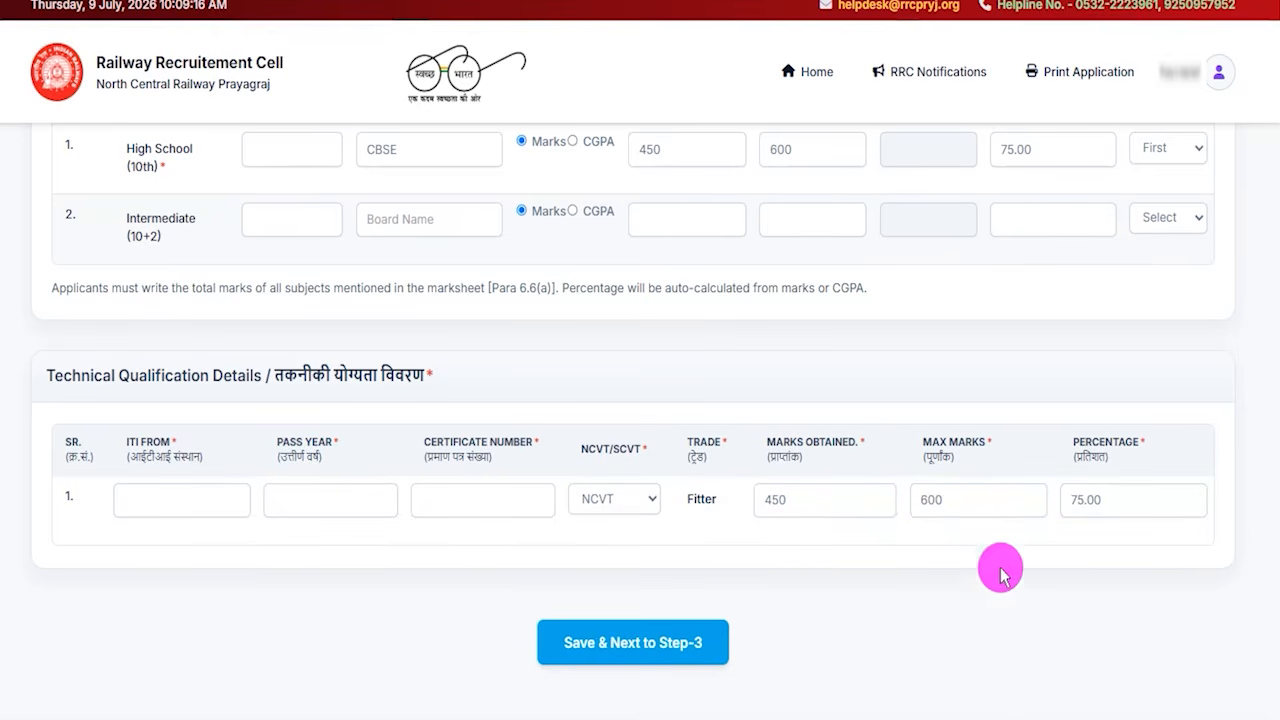
left_click(1122, 500)
left_click_drag(1122, 500, 1073, 500)
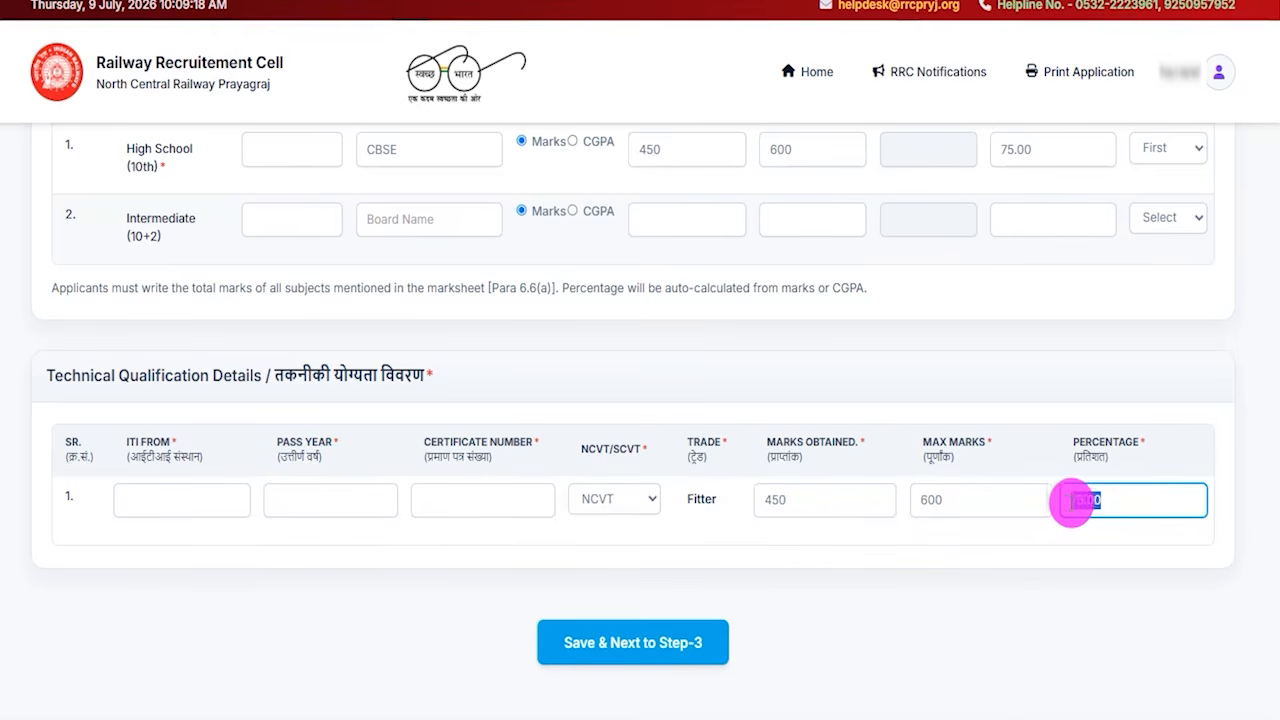
left_click(1000, 557)
- Review the academic and technical details, save them and proceed to the Photo/Documents step
scroll(698, 500, "up", 2)
scroll(709, 354, "down", 4)
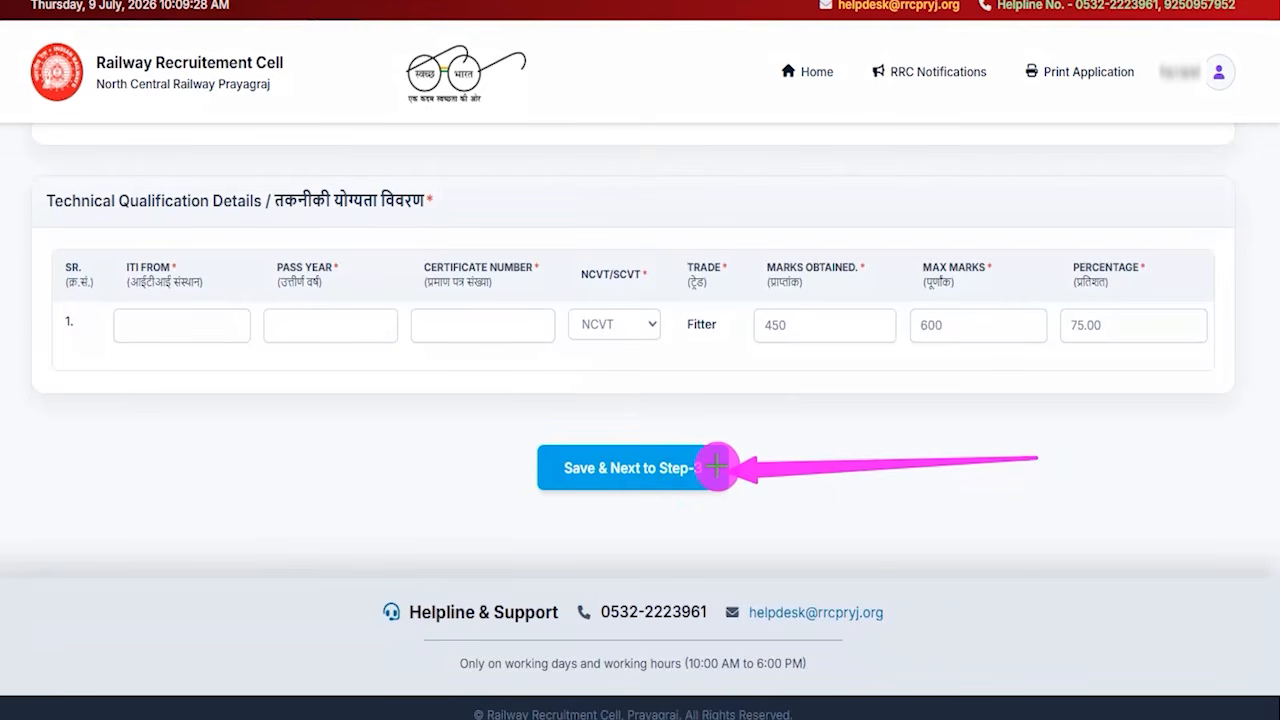
left_click(716, 466)
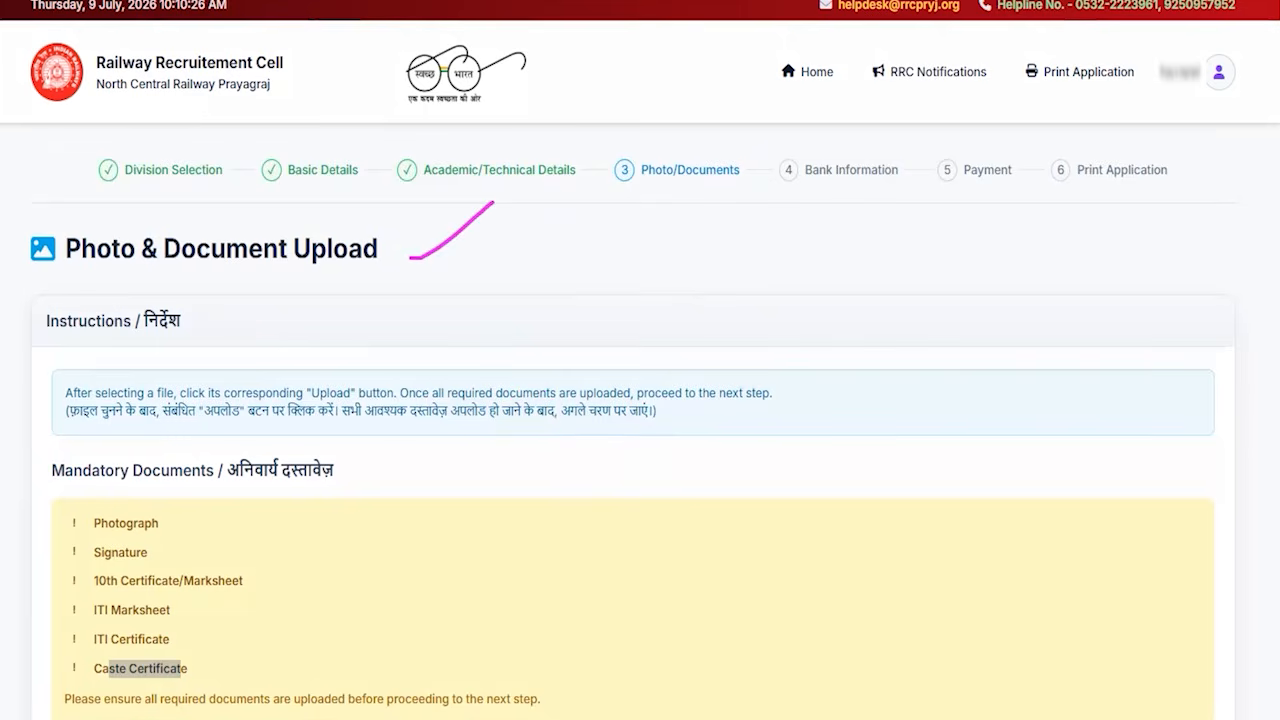
- Highlight the Mandatory Documents list from Photograph to Caste Certificate
scroll(291, 458, "down", 2)
mouse_move(102, 321)
left_mouse_down()
mouse_move(146, 329)
mouse_move(147, 355)
mouse_move(100, 377)
mouse_move(211, 379)
left_mouse_up()
left_click_drag(96, 408, 172, 466)
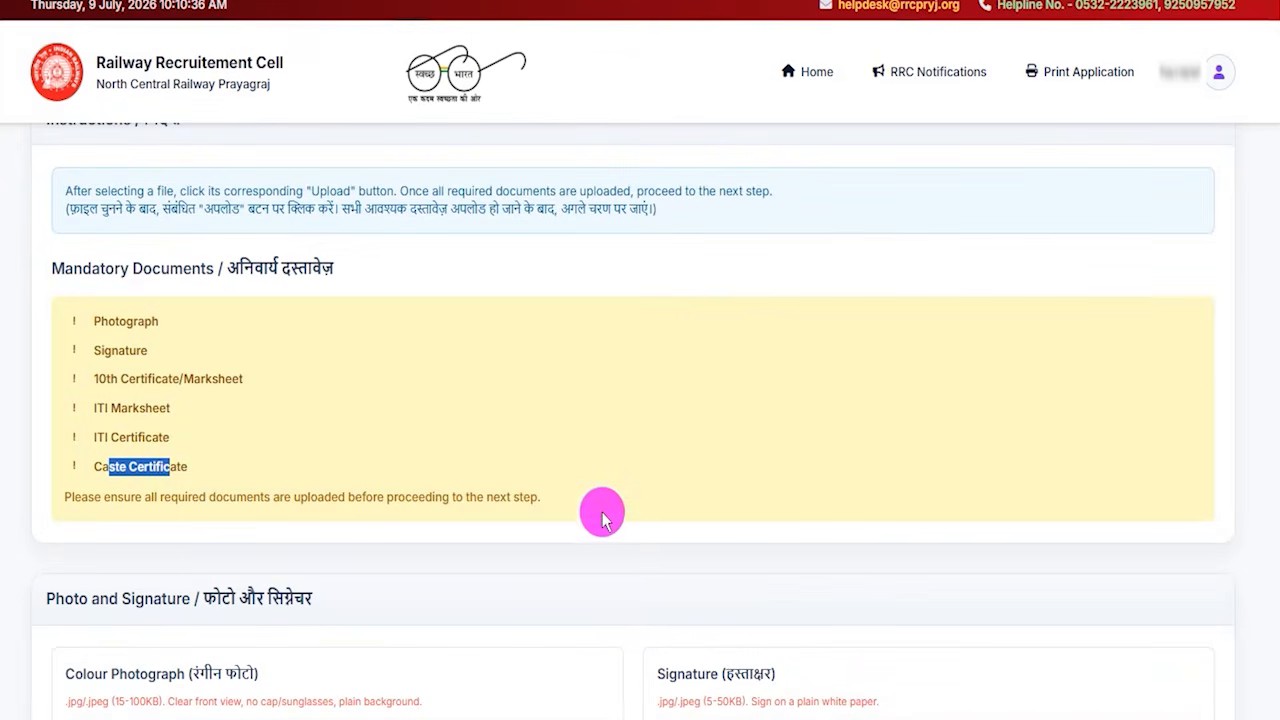
- Underline the file format and size requirements for the Colour Photograph and Signature uploads
scroll(601, 515, "down", 2)
scroll(603, 486, "down", 2)
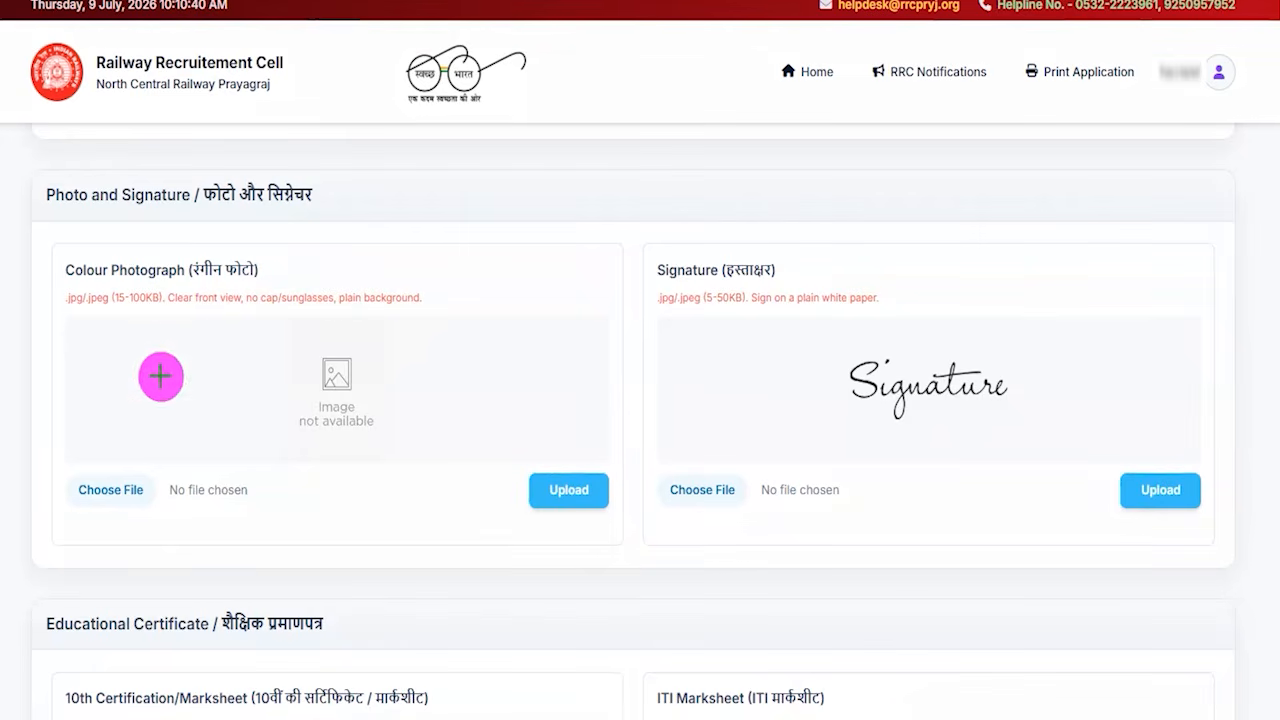
left_click_drag(106, 310, 66, 311)
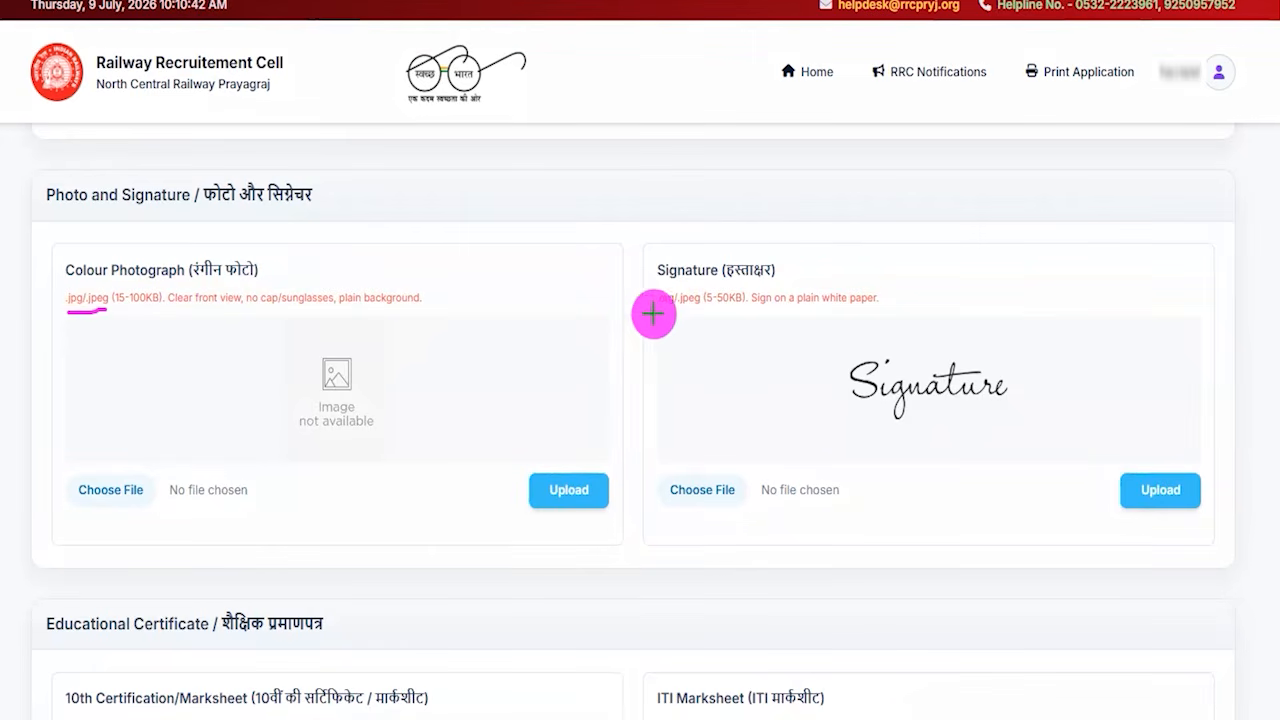
left_click_drag(652, 312, 769, 314)
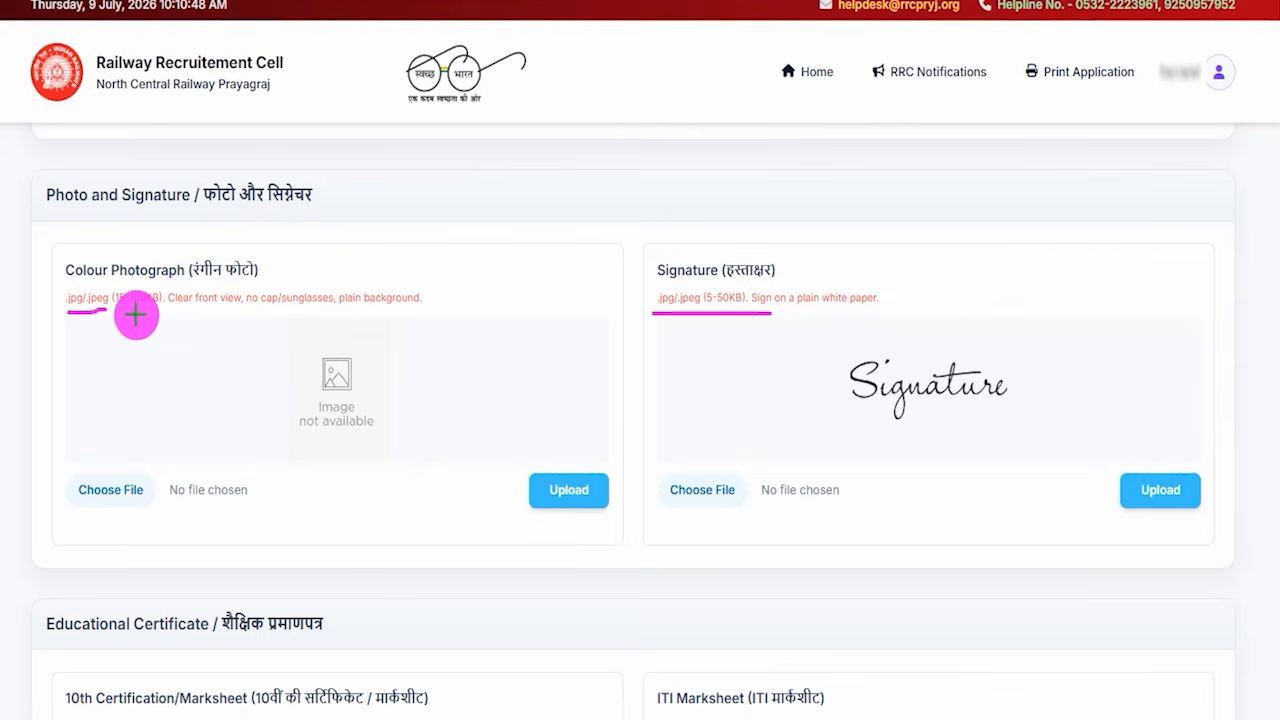
left_click_drag(117, 312, 147, 312)
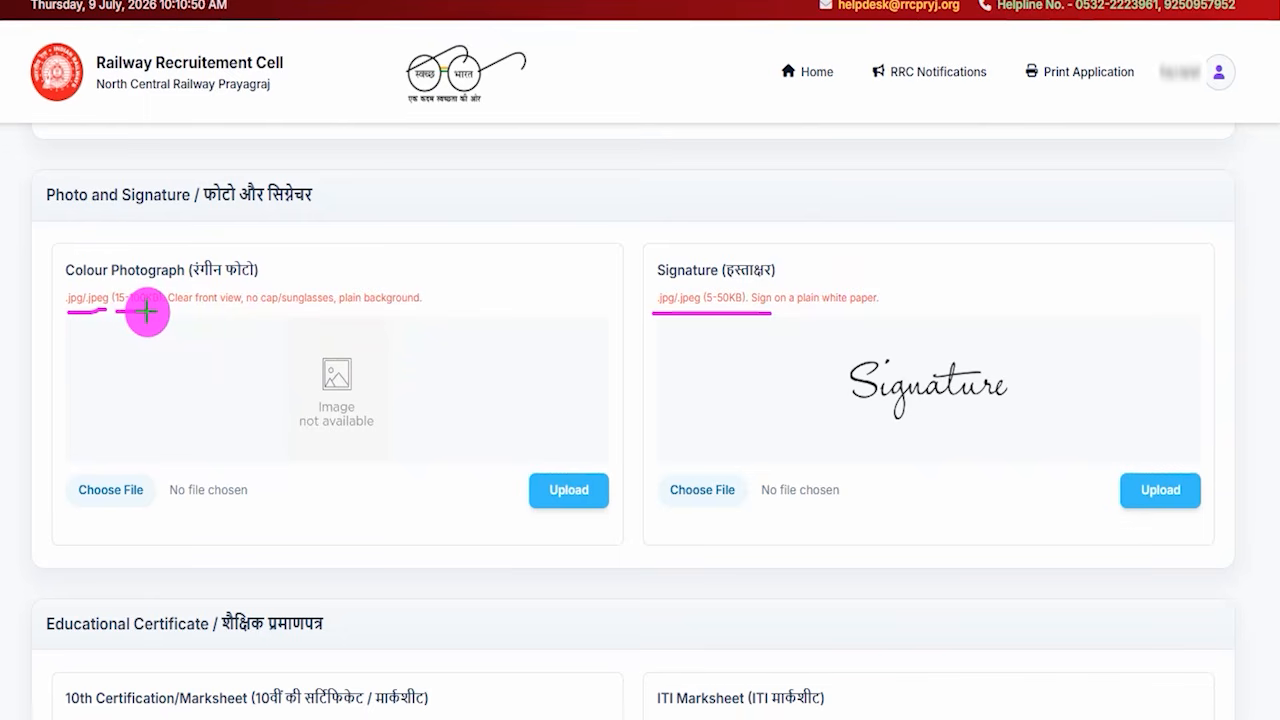
- Tick the format and size requirements for the Colour Photograph and Signature, underline the plain white paper rule and tick the sample signature
left_click_drag(79, 289, 141, 240)
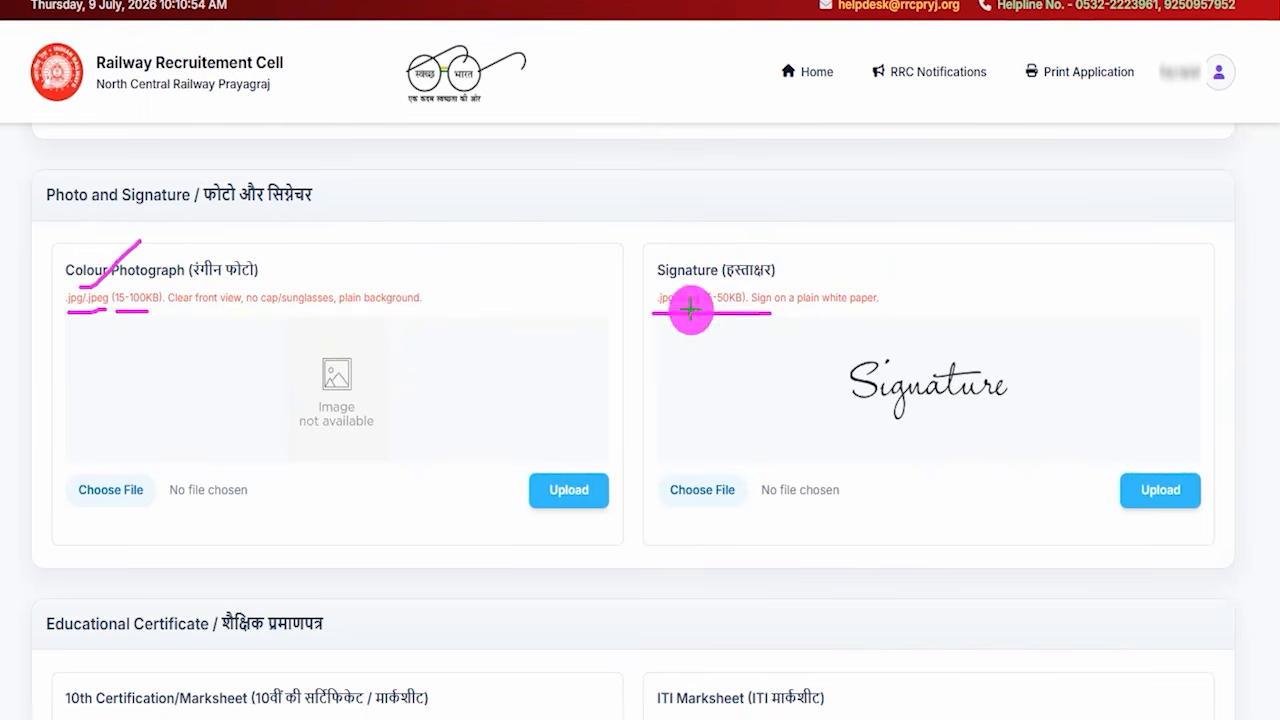
left_click_drag(669, 294, 737, 200)
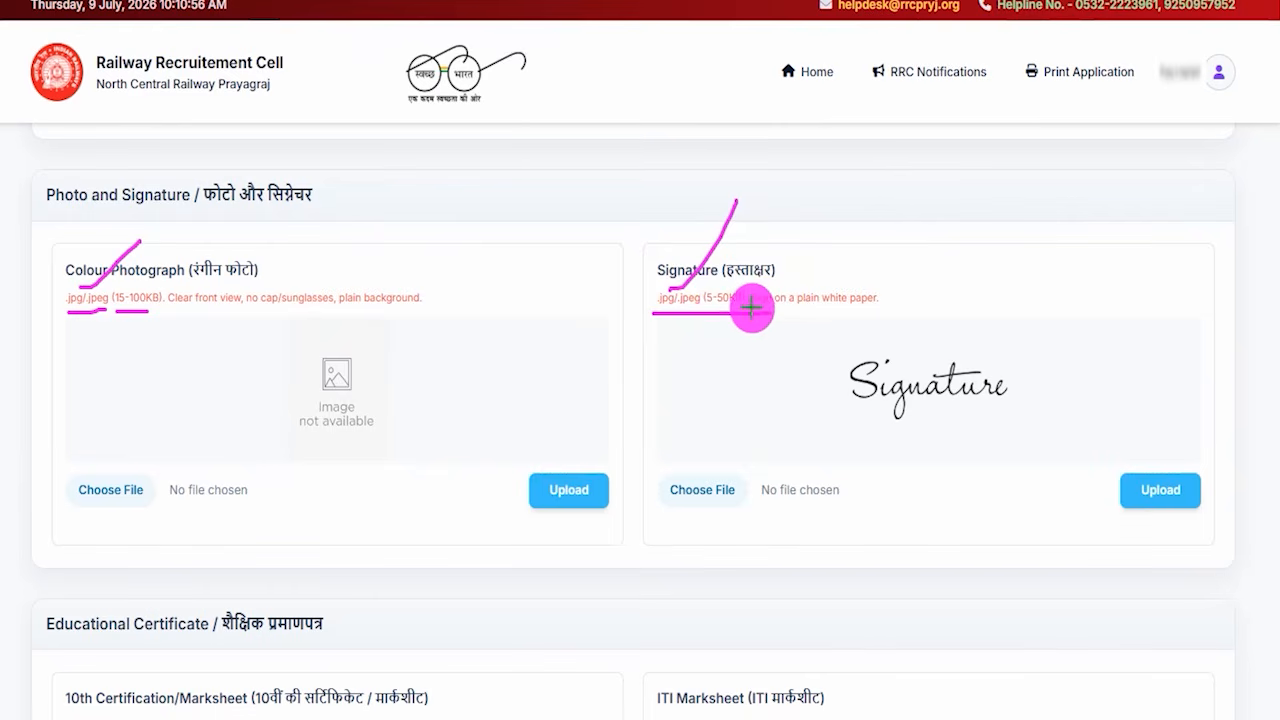
left_click_drag(748, 294, 807, 208)
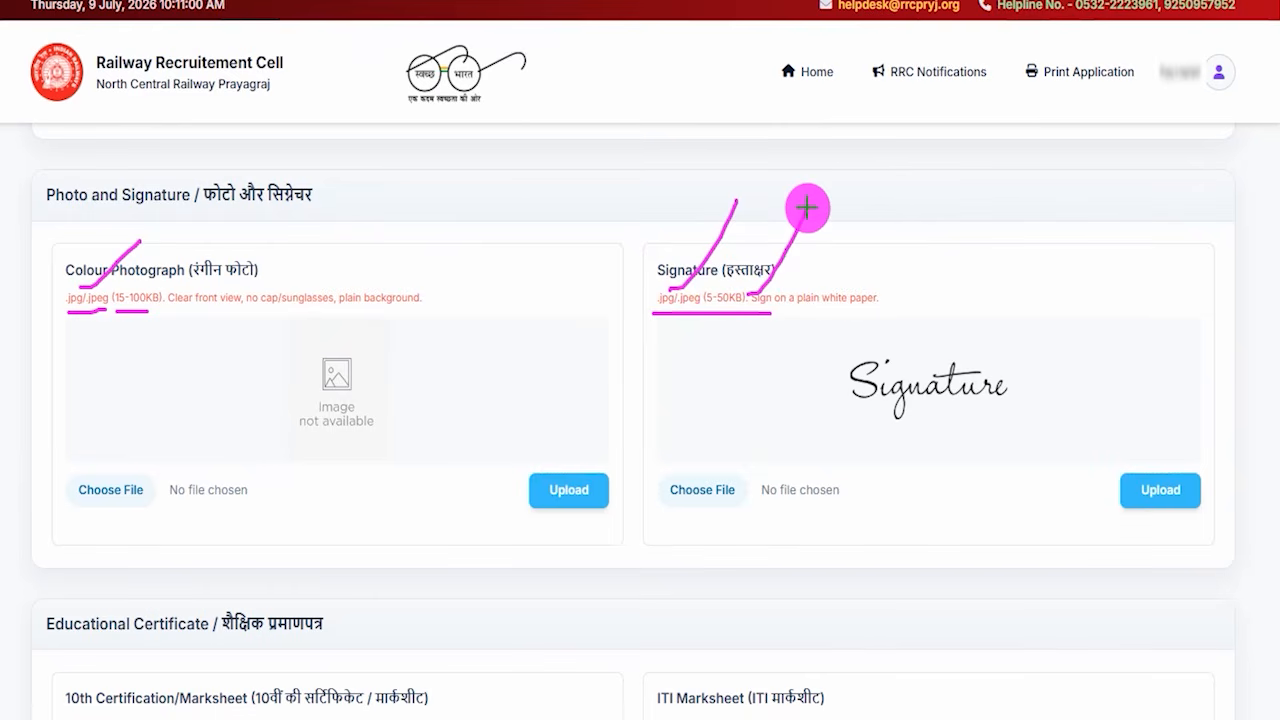
left_click_drag(809, 313, 862, 313)
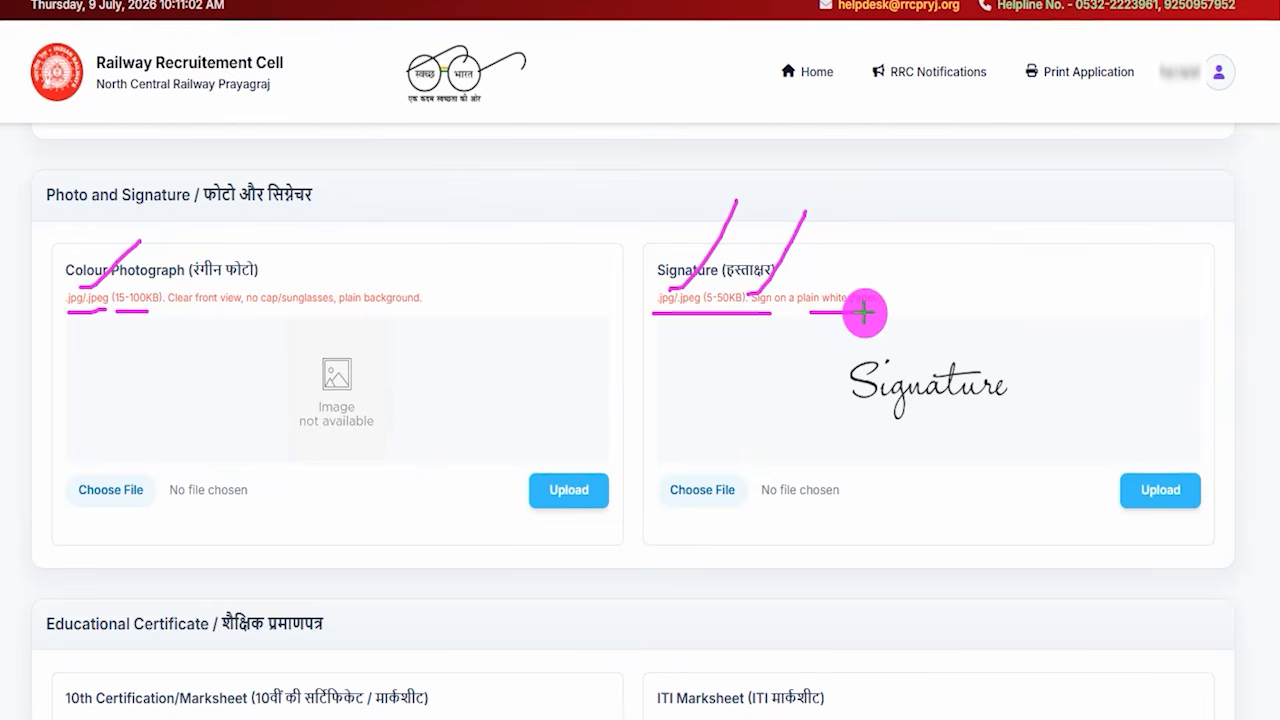
left_click_drag(980, 403, 1040, 336)
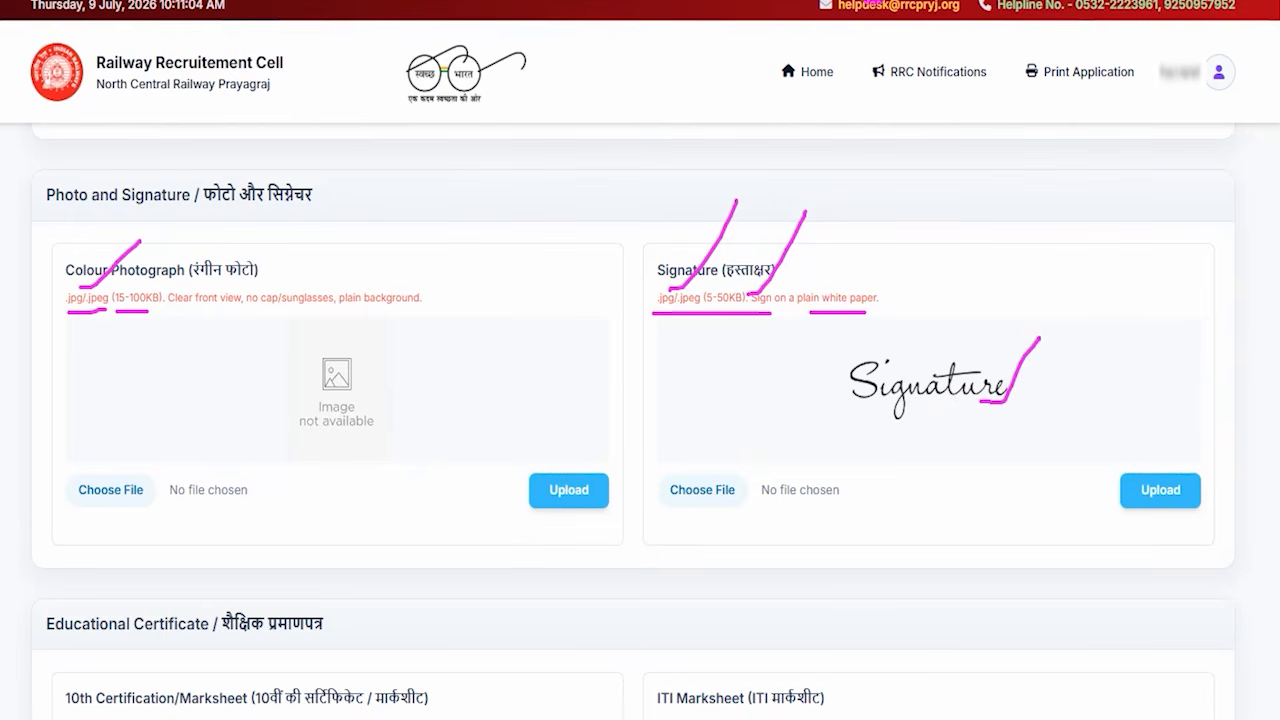
- Highlight the 10th Certification/Marksheet title and its PDF requirement, plus the ITI Marksheet and ITI Certificate titles
scroll(329, 497, "down", 4)
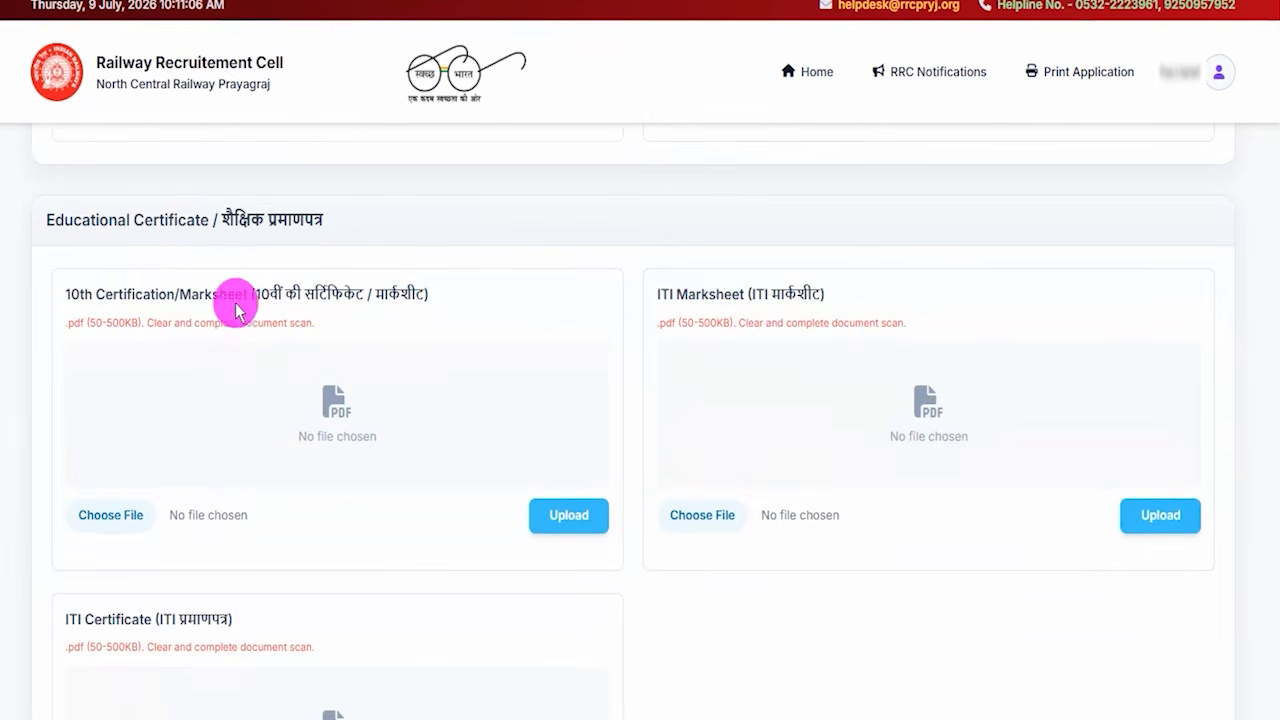
left_click_drag(80, 290, 272, 297)
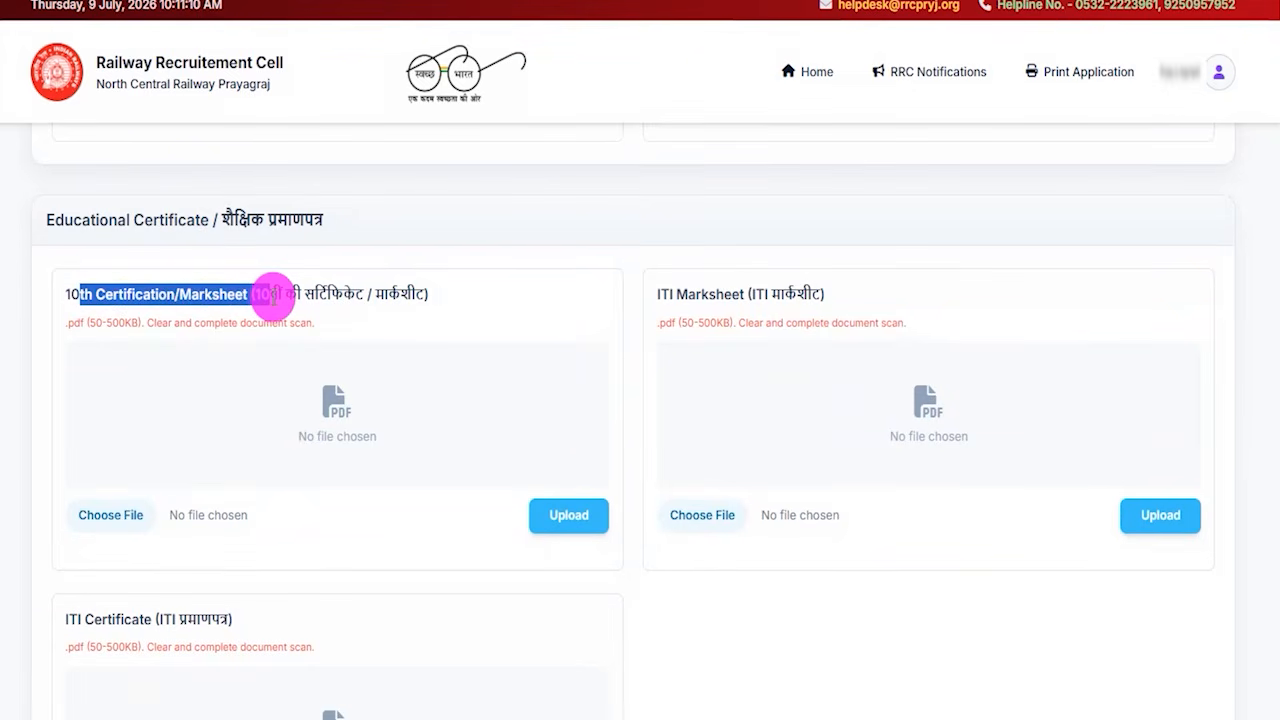
left_click_drag(65, 324, 271, 323)
left_click_drag(659, 294, 824, 294)
scroll(646, 371, "down", 2)
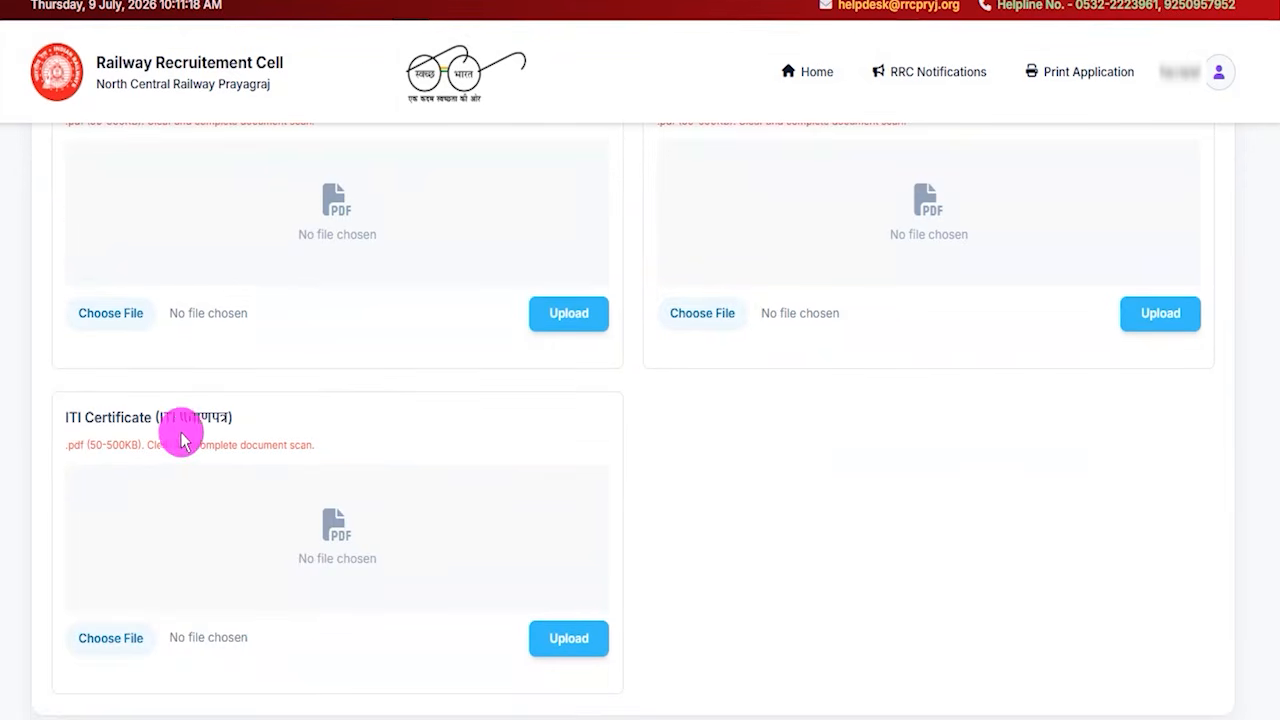
left_click_drag(77, 418, 160, 420)
- Examine the Caste Certificate upload section and highlight the 50-500KB size limit for the ITI Certificate
scroll(285, 510, "down", 1)
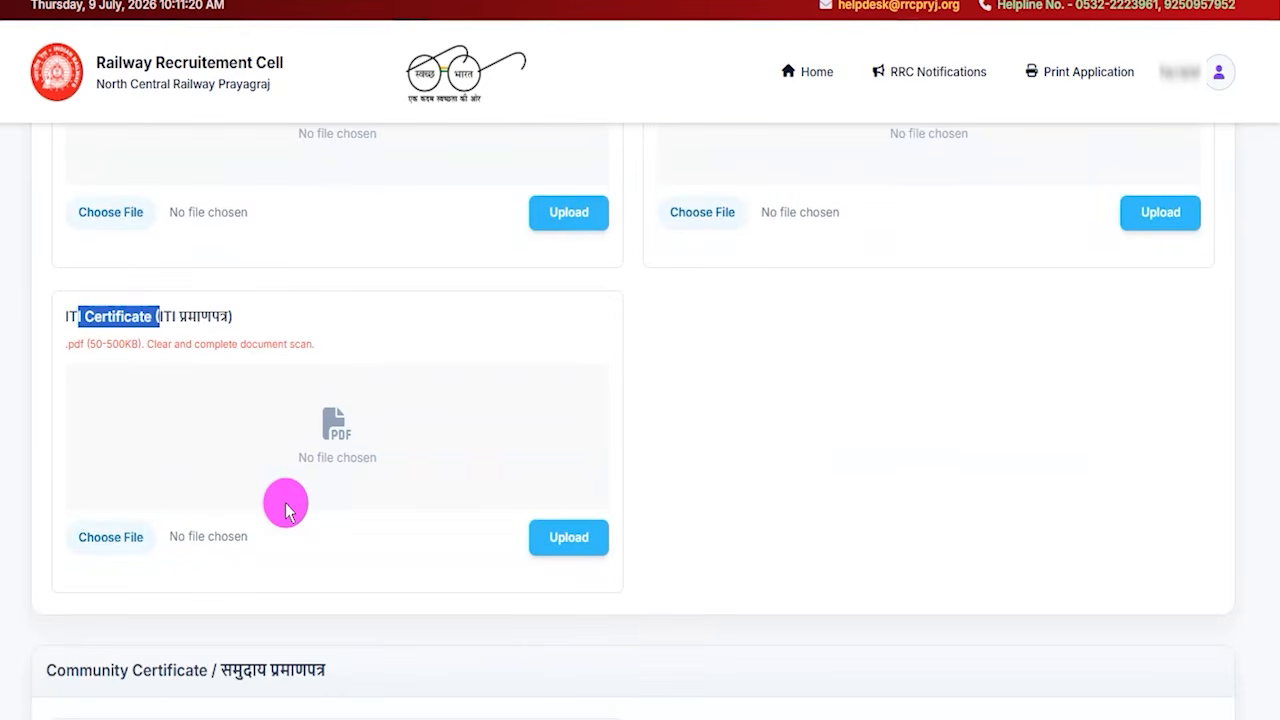
scroll(285, 510, "down", 2)
left_click_drag(76, 543, 286, 571)
scroll(286, 571, "up", 1)
scroll(283, 572, "up", 2)
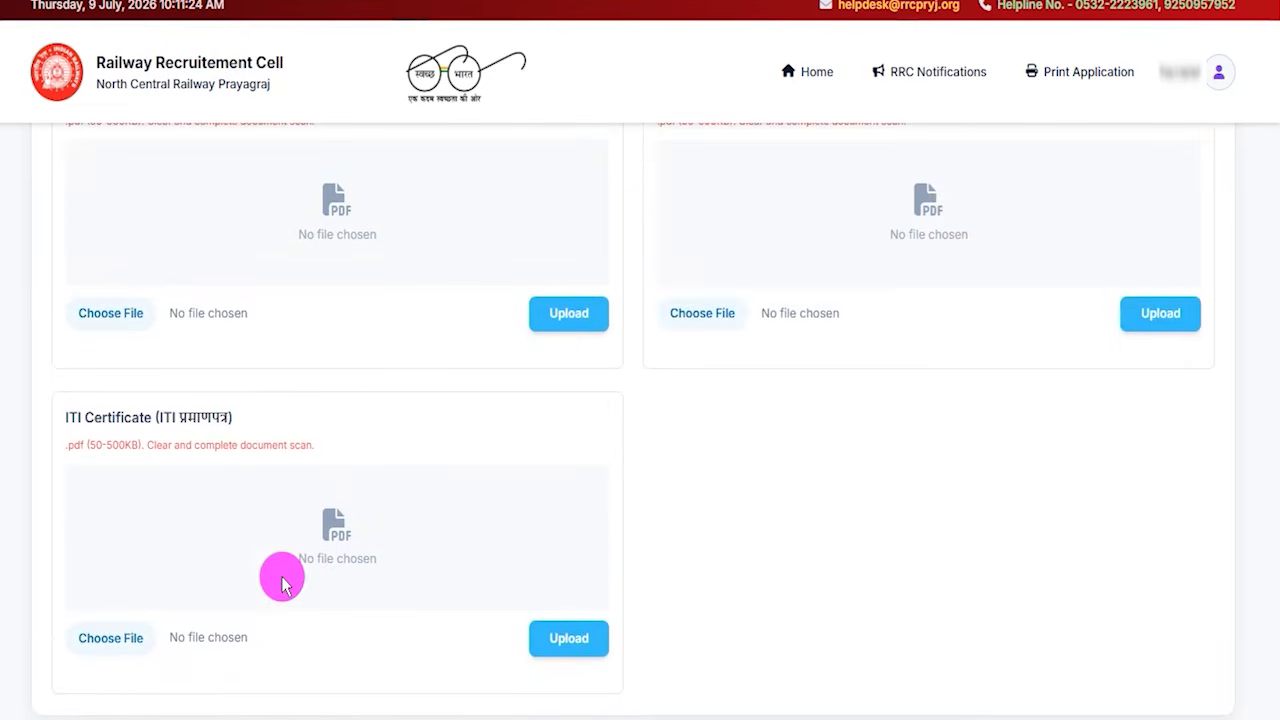
left_click_drag(100, 447, 162, 447)
scroll(283, 446, "up", 2)
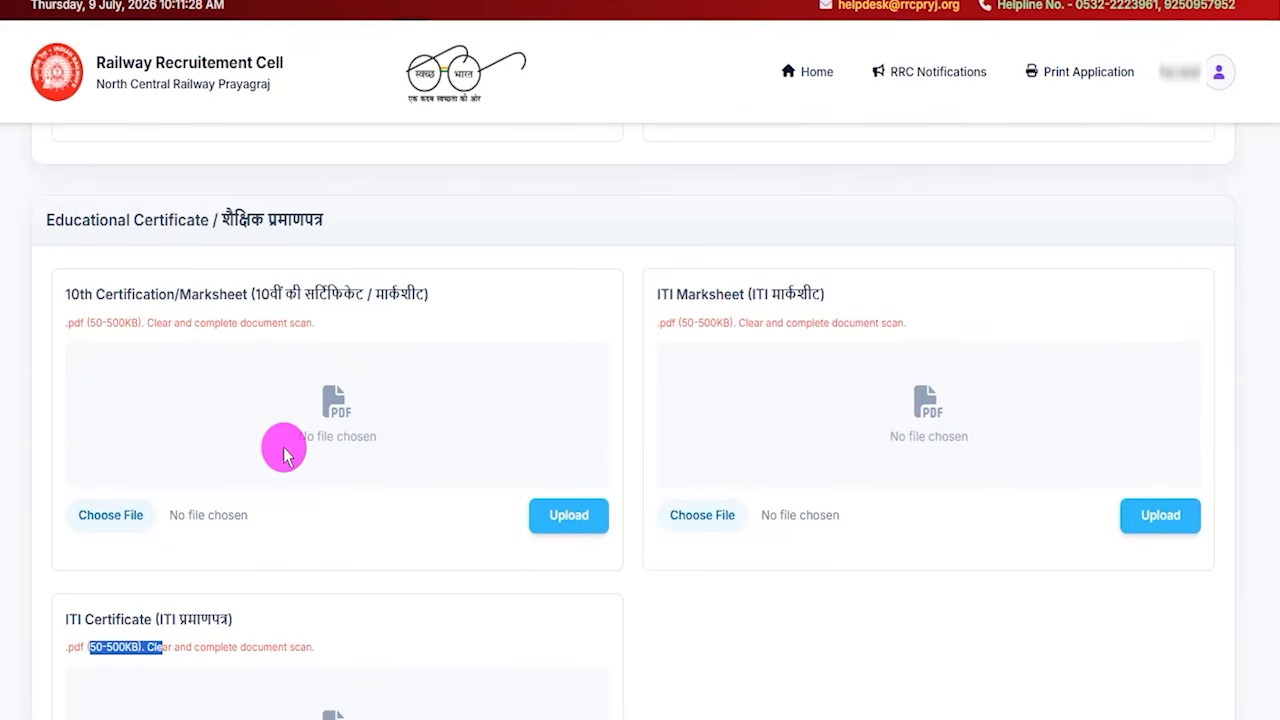
- Tick the file selection and upload controls for both the Colour Photograph and the Signature
scroll(429, 374, "up", 4)
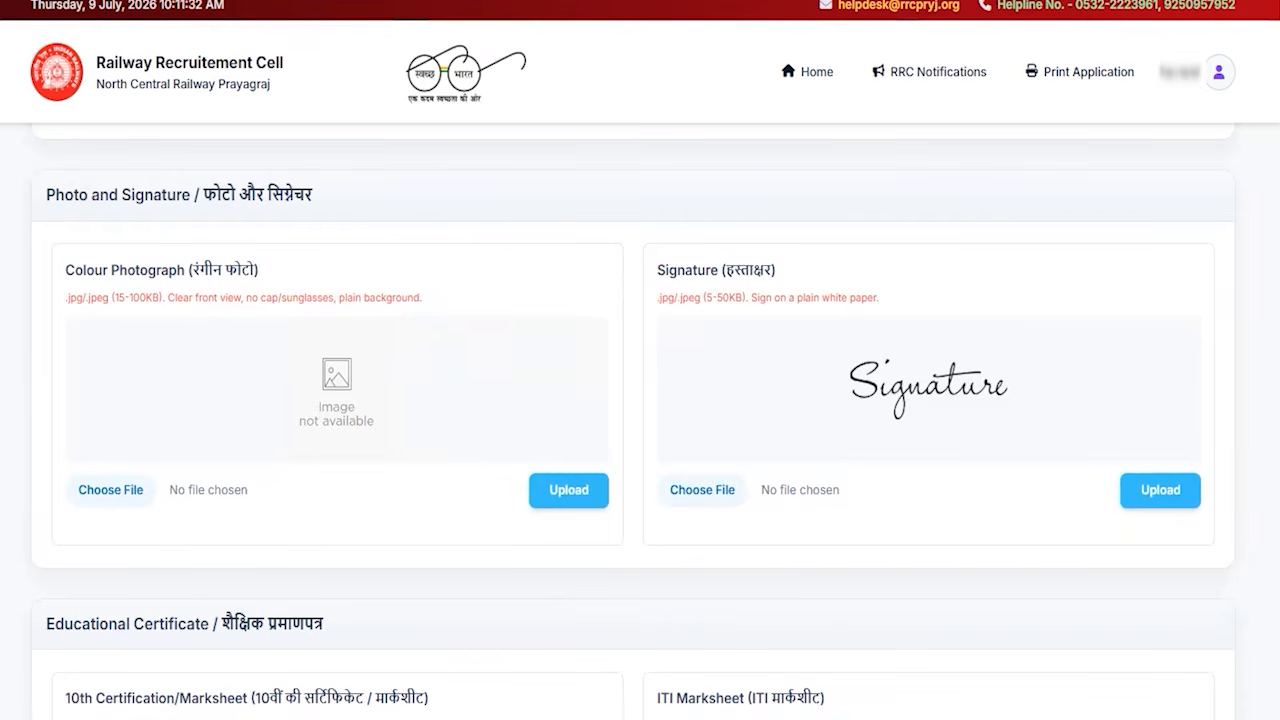
left_click_drag(147, 492, 207, 425)
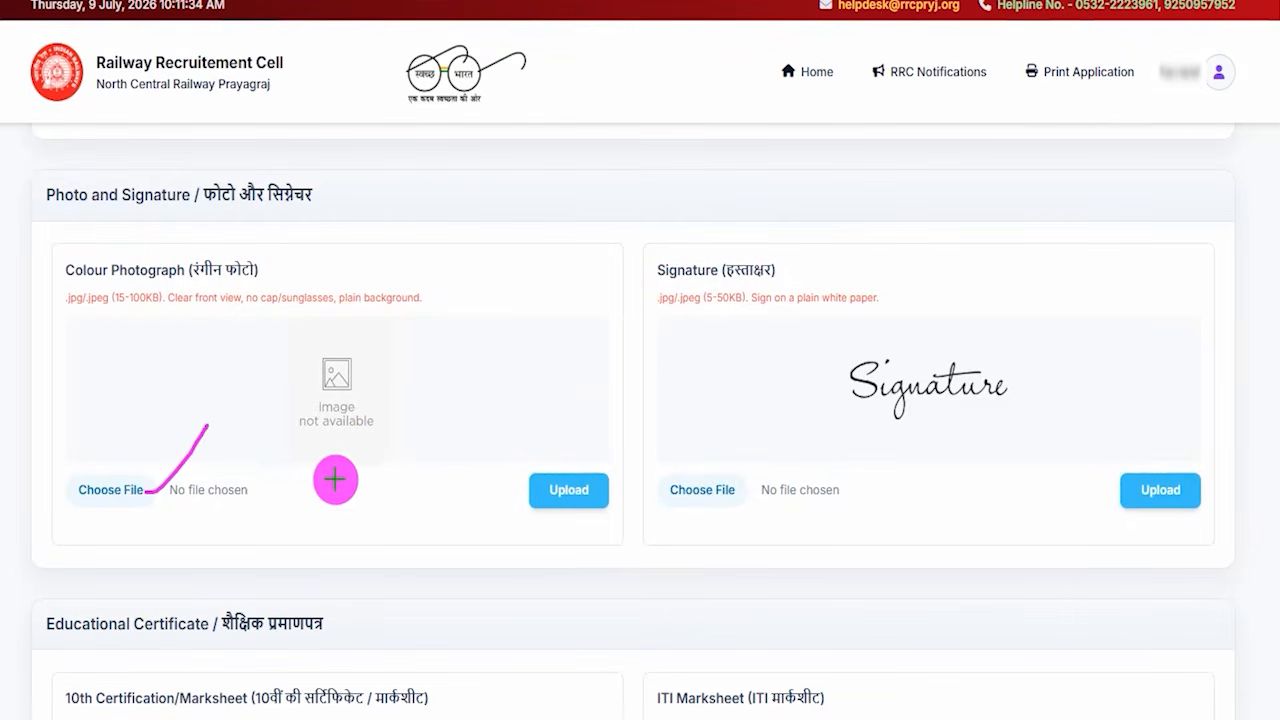
left_click_drag(706, 481, 752, 404)
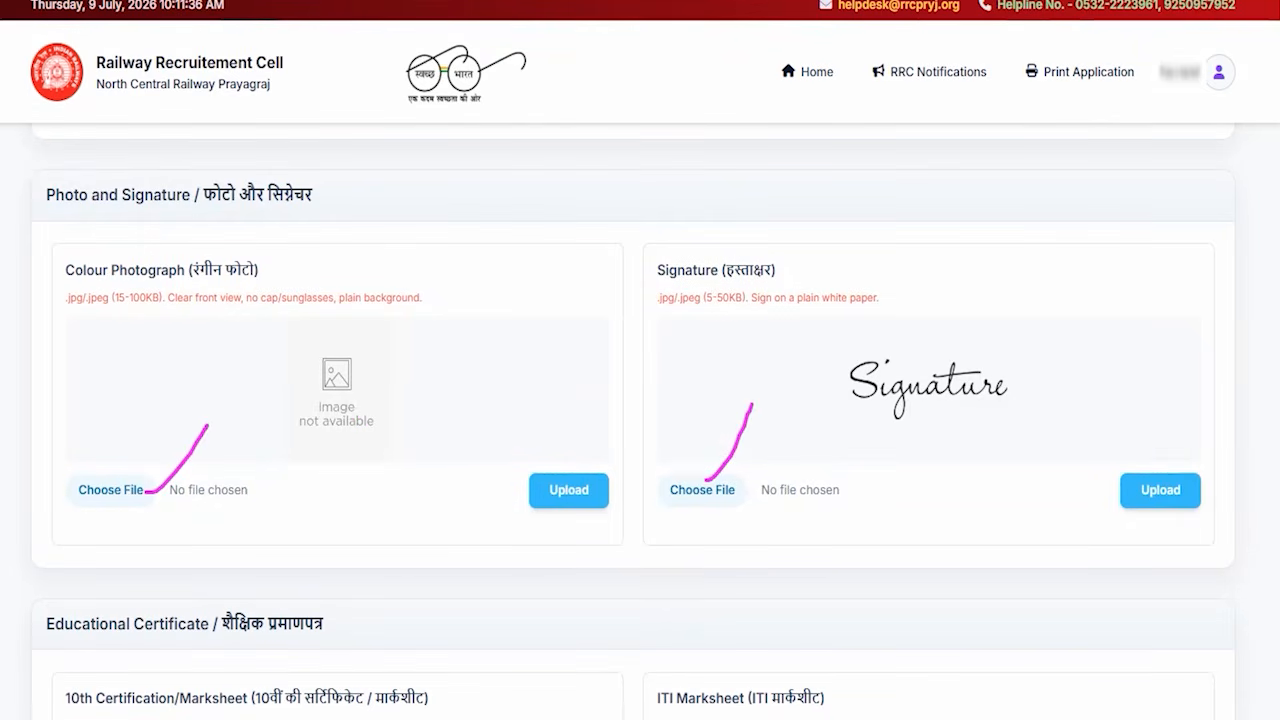
left_click_drag(574, 463, 644, 383)
left_click_drag(1158, 460, 1195, 376)
- Tick the file selection and upload controls for the 10th Certification/Marksheet and the ITI Marksheet
scroll(434, 460, "down", 5)
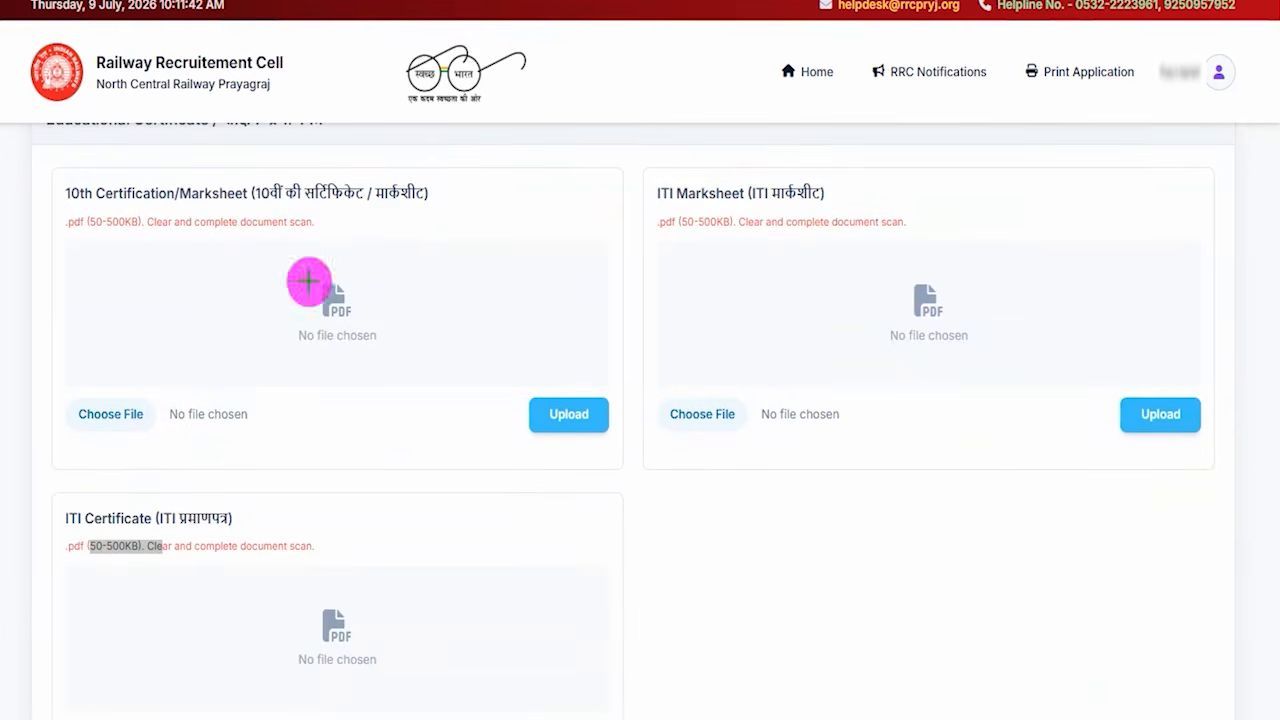
left_click_drag(147, 408, 200, 348)
left_click_drag(578, 397, 640, 318)
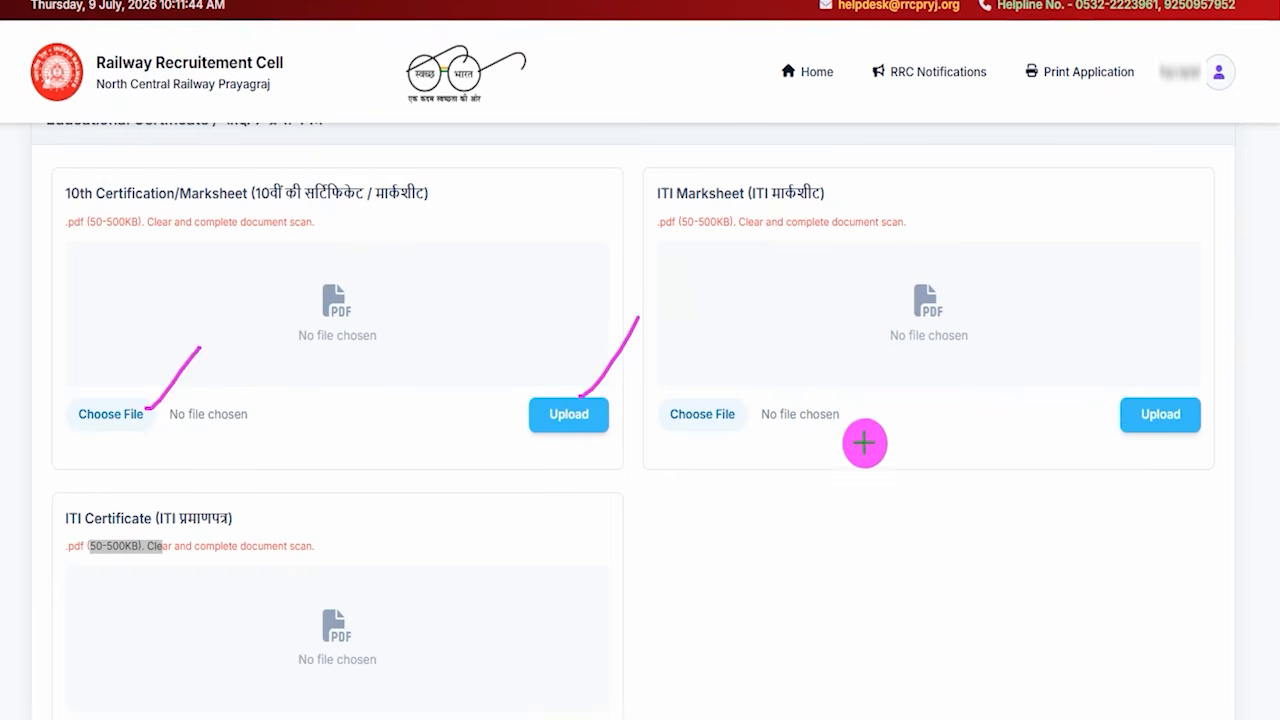
left_click_drag(742, 410, 793, 340)
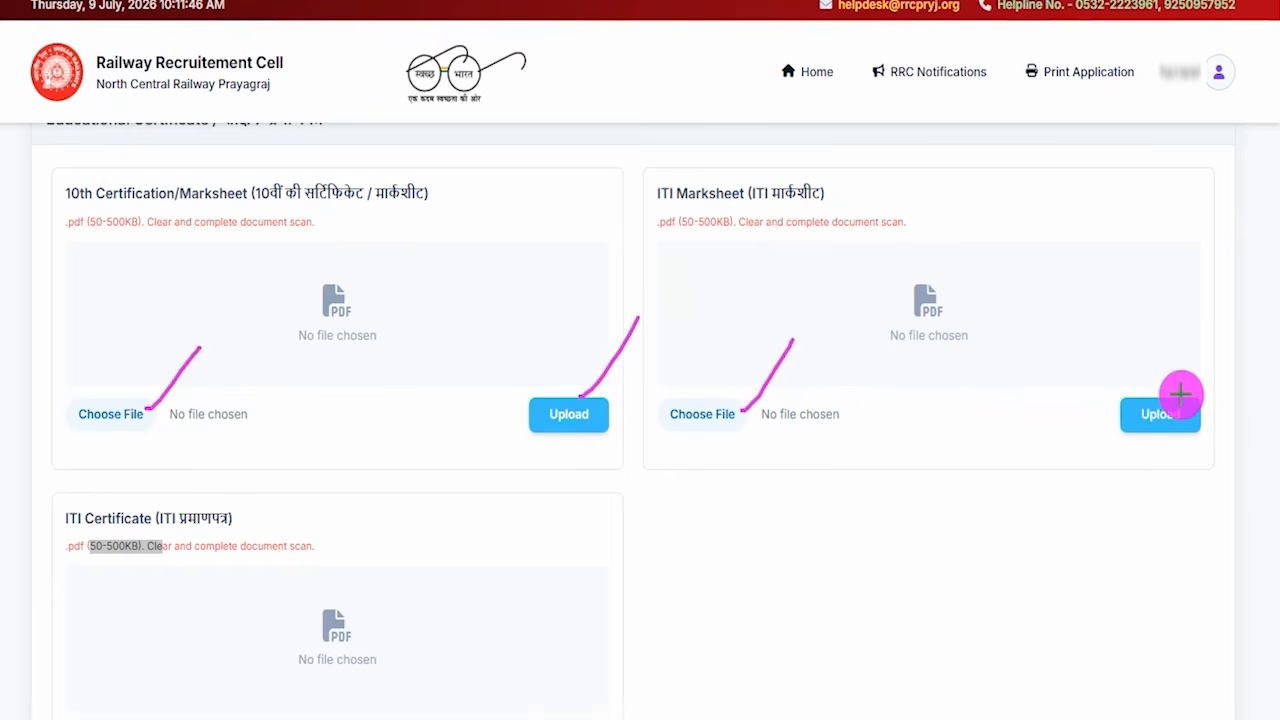
left_click_drag(1181, 394, 1223, 324)
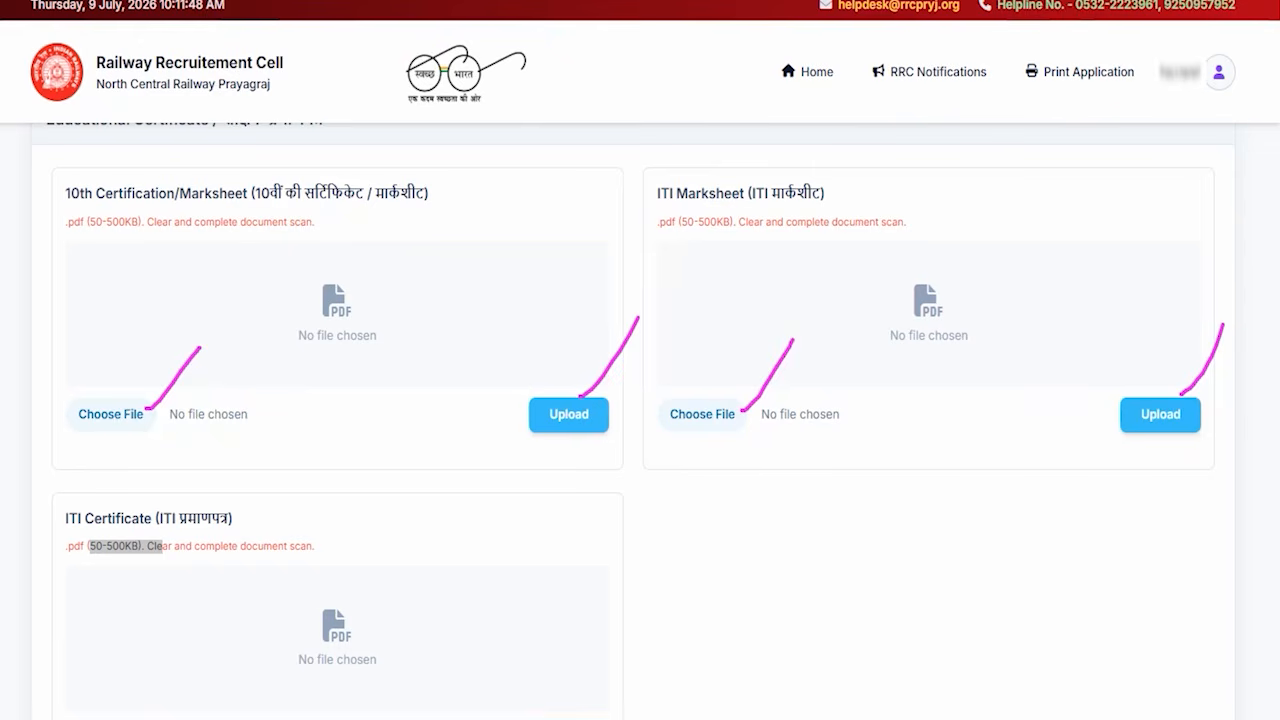
- Tick the file selection and upload controls for the ITI Certificate, and clear the drawn marks
scroll(361, 607, "down", 3)
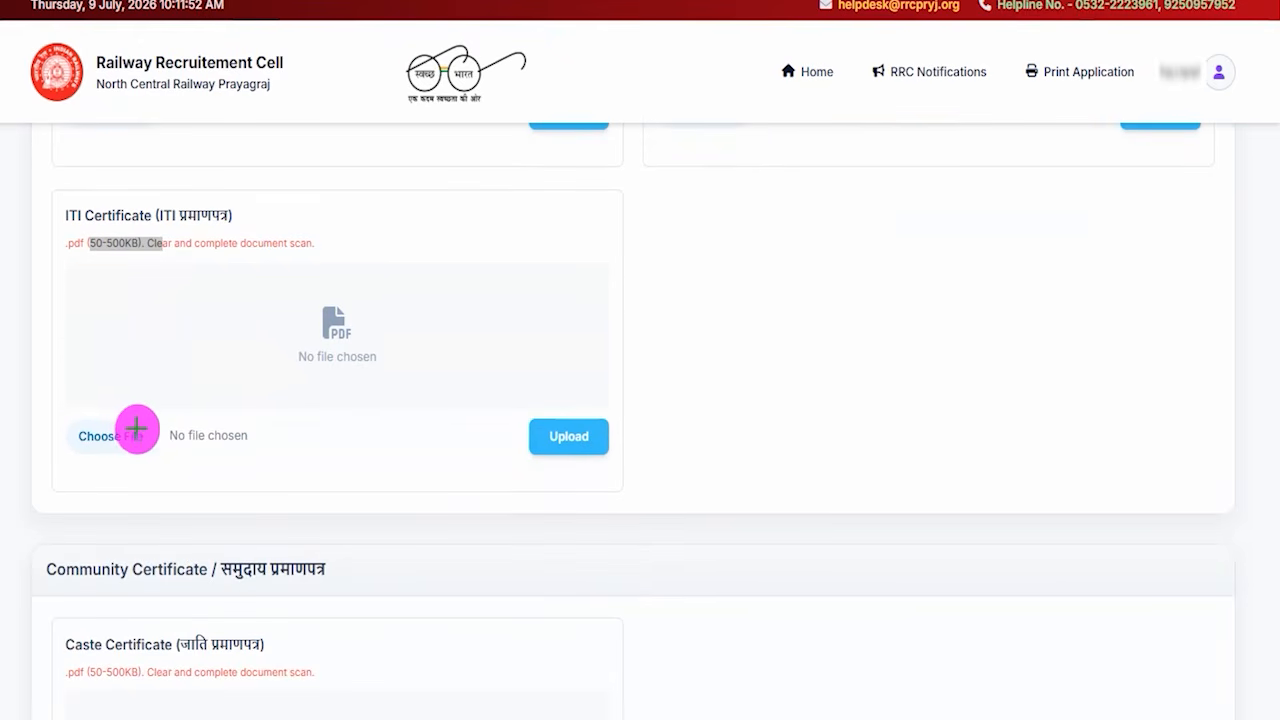
left_click_drag(140, 431, 200, 337)
left_click_drag(615, 436, 684, 345)
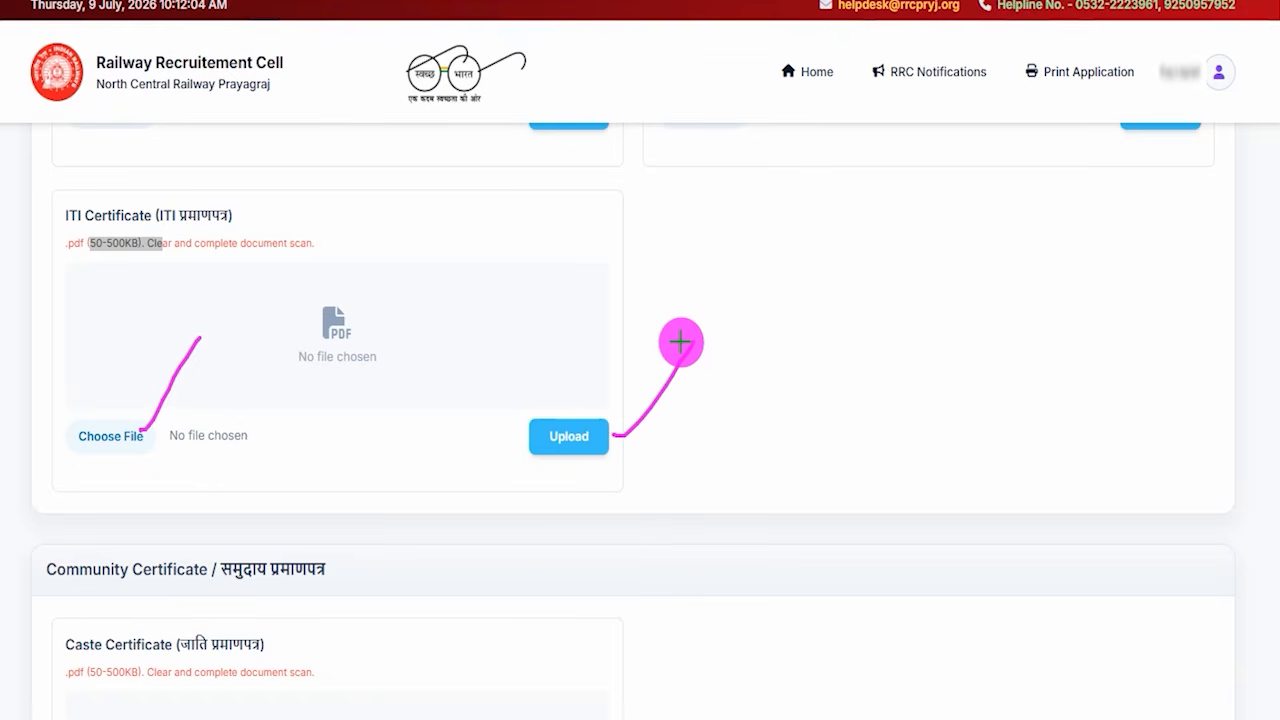
left_click_drag(680, 342, 694, 341)
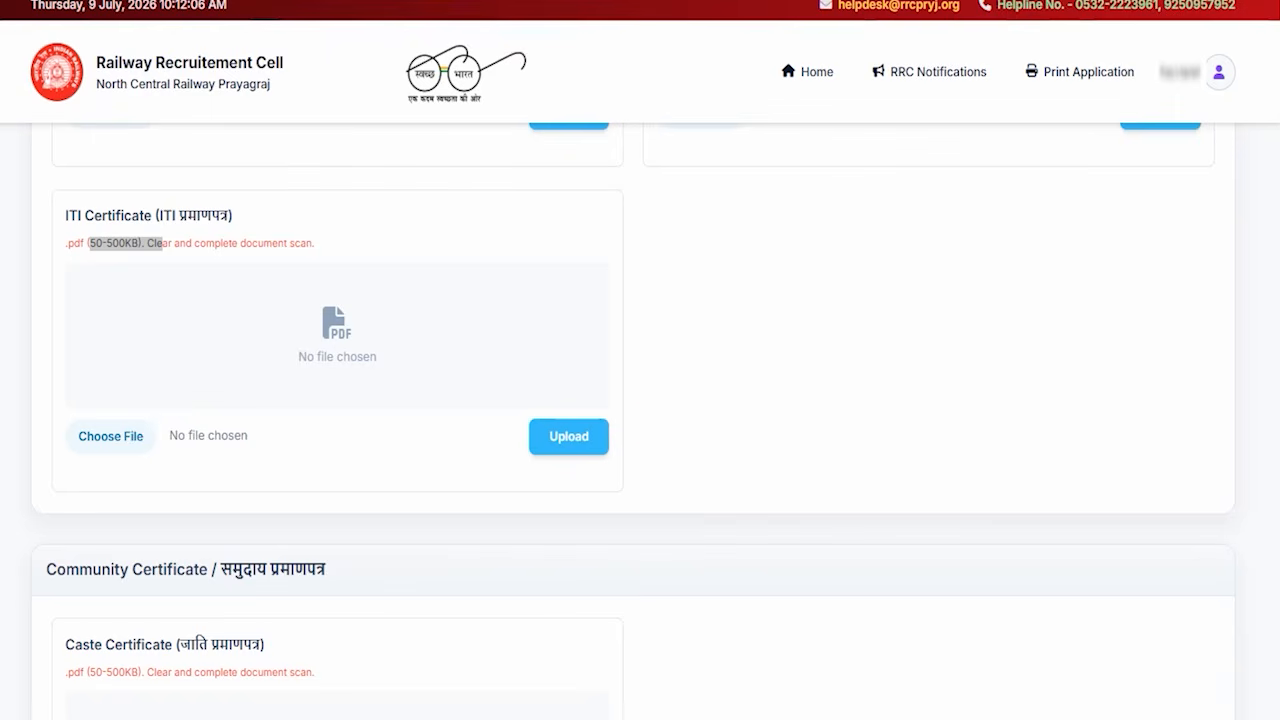
- Circle Next to Step-4 below the document uploads and proceed to the Bank Information step
scroll(660, 458, "down", 5)
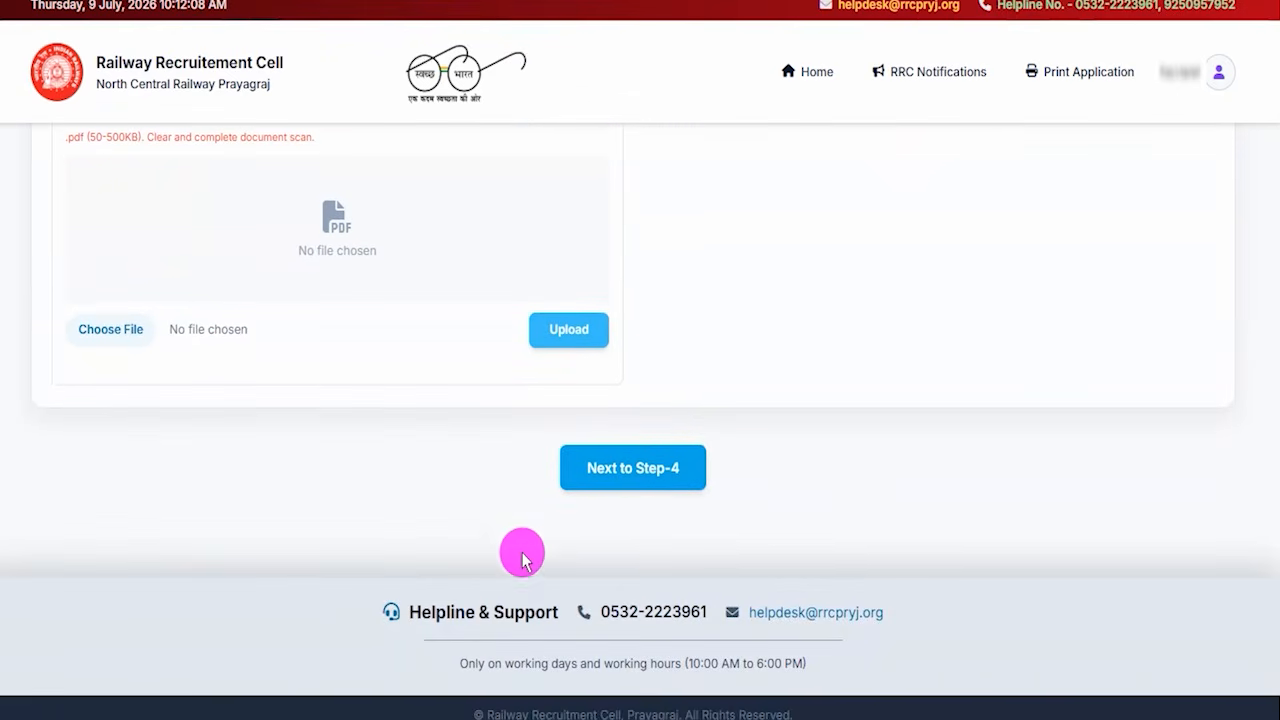
mouse_move(509, 420)
left_mouse_down()
mouse_move(726, 471)
mouse_move(766, 521)
left_mouse_up()
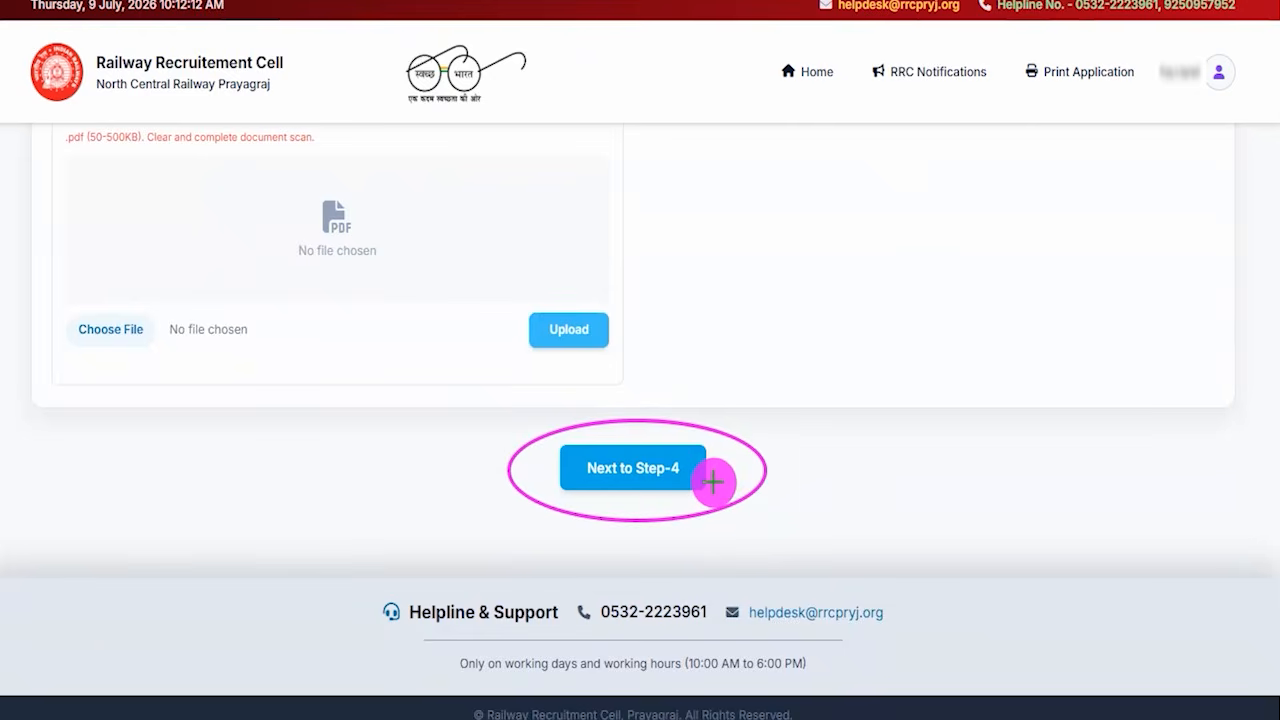
left_click(711, 482)
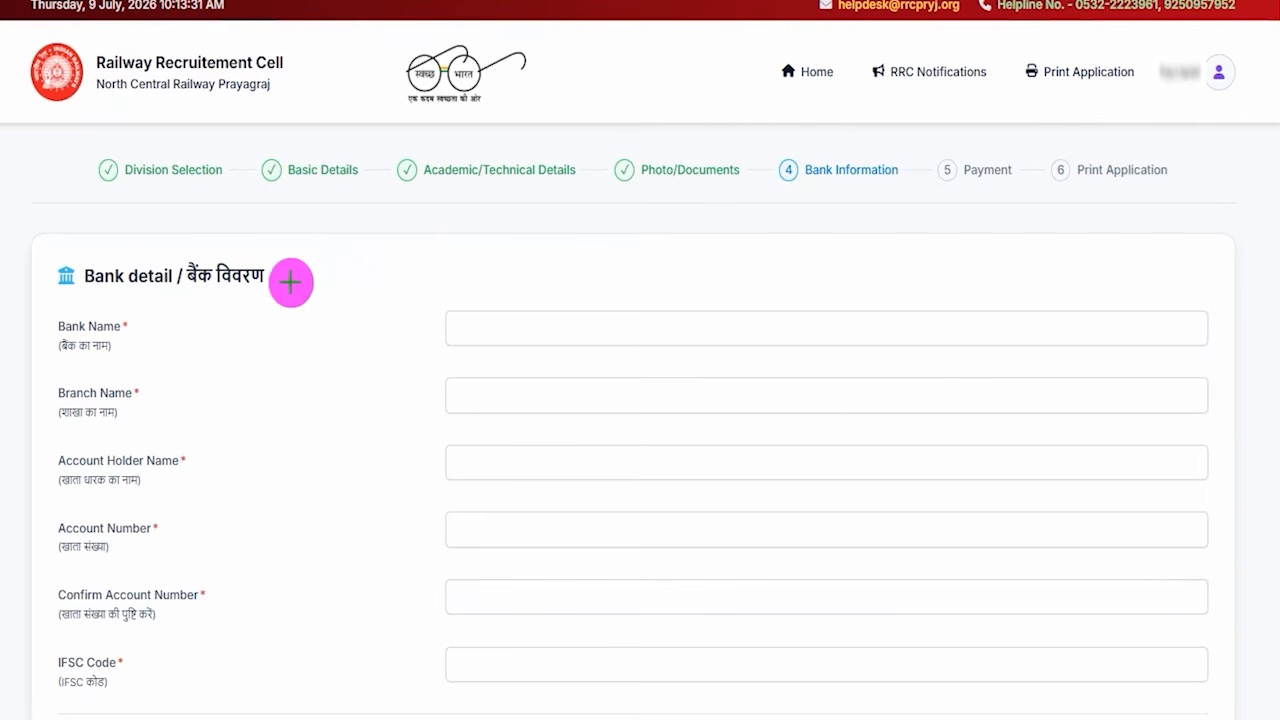
- Tick the Bank detail heading and mark each required field from Bank Name to IFSC Code
left_click_drag(288, 279, 370, 217)
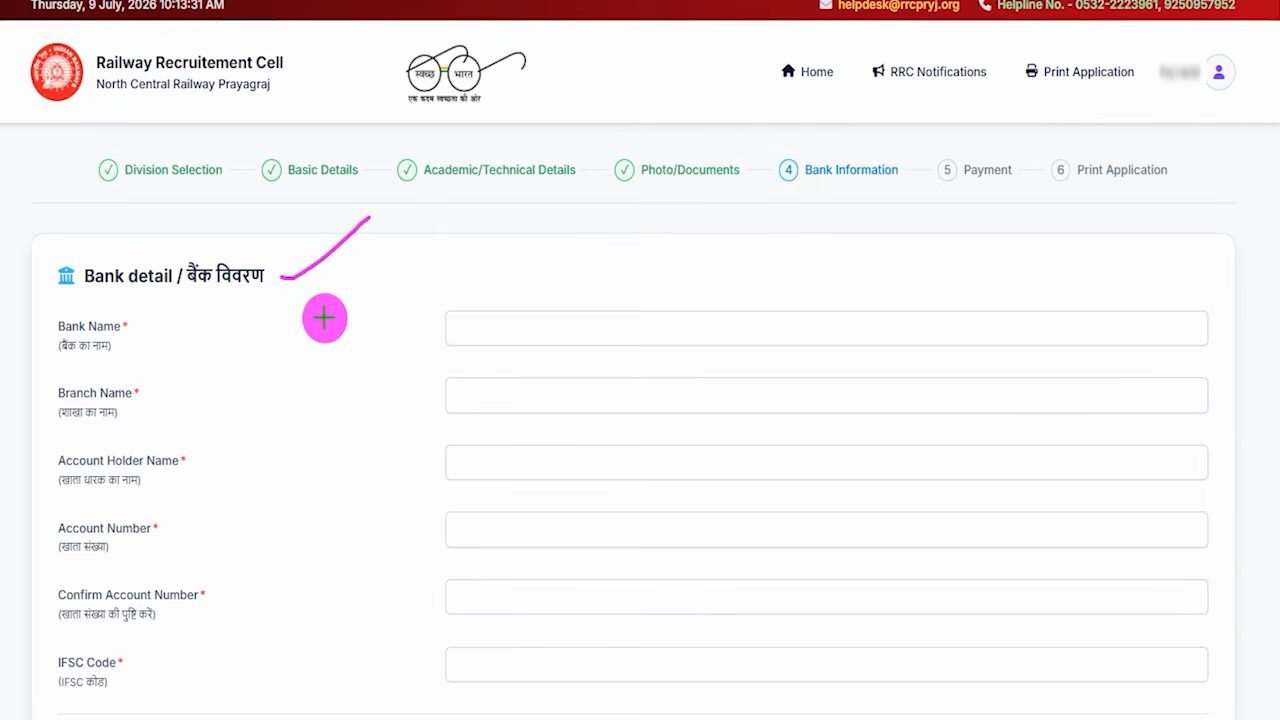
left_click_drag(509, 334, 575, 333)
left_click_drag(623, 404, 514, 404)
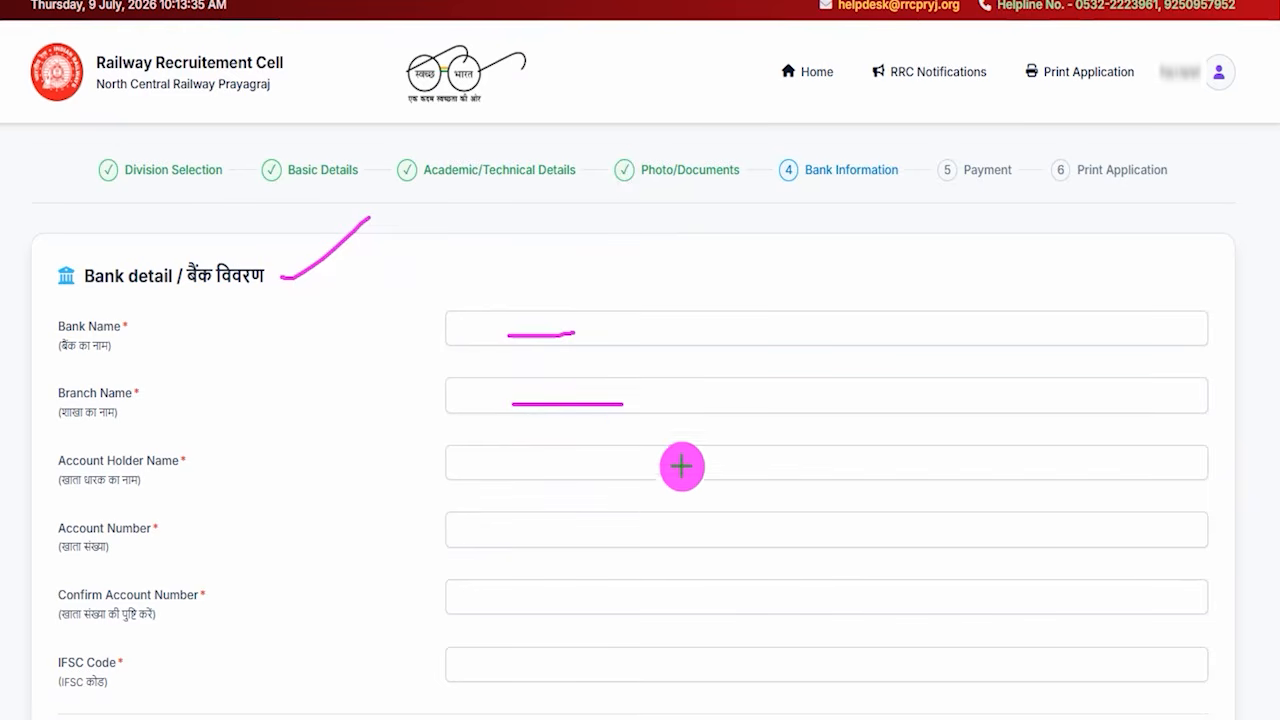
left_click_drag(493, 470, 571, 471)
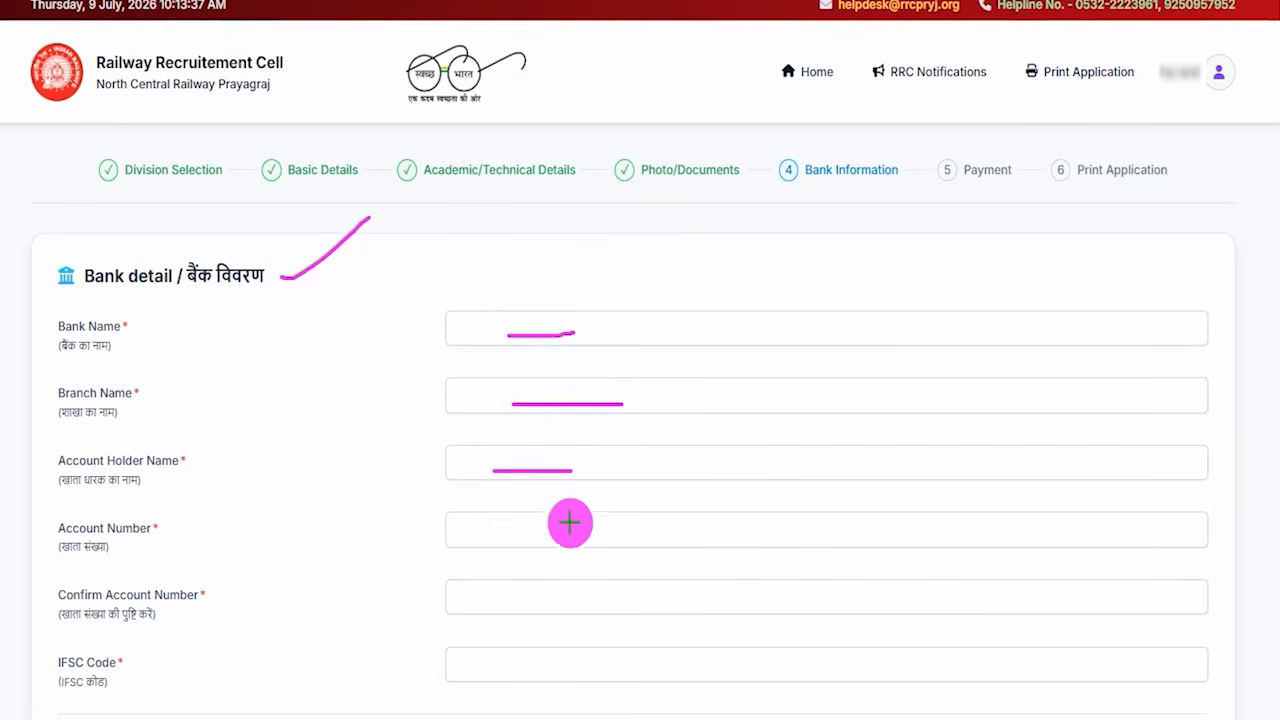
left_click_drag(509, 535, 594, 537)
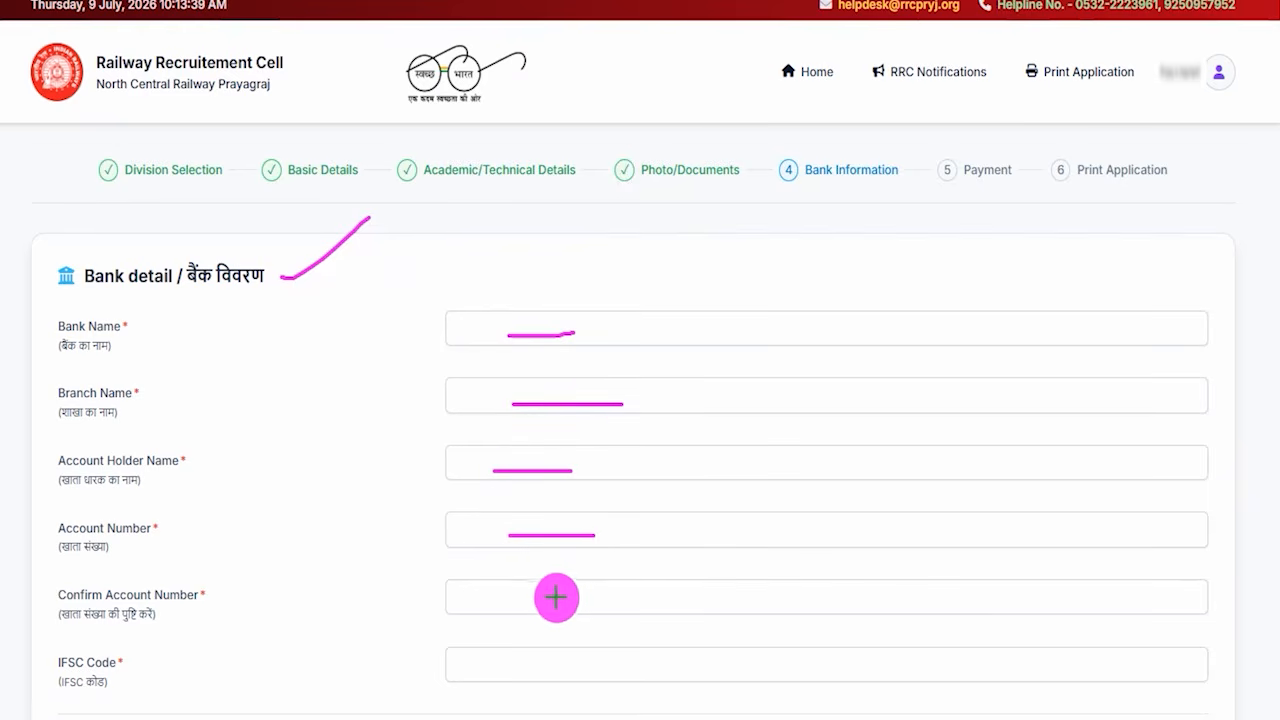
left_click_drag(556, 599, 635, 566)
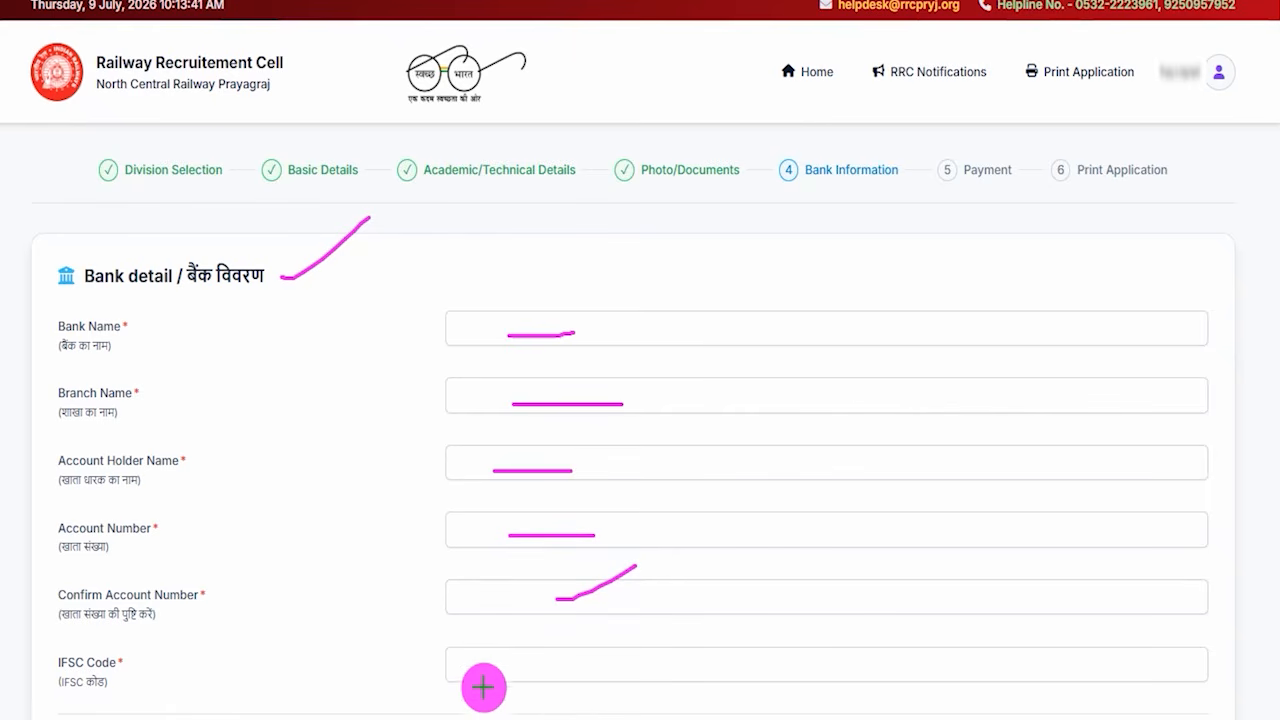
left_click_drag(597, 663, 655, 616)
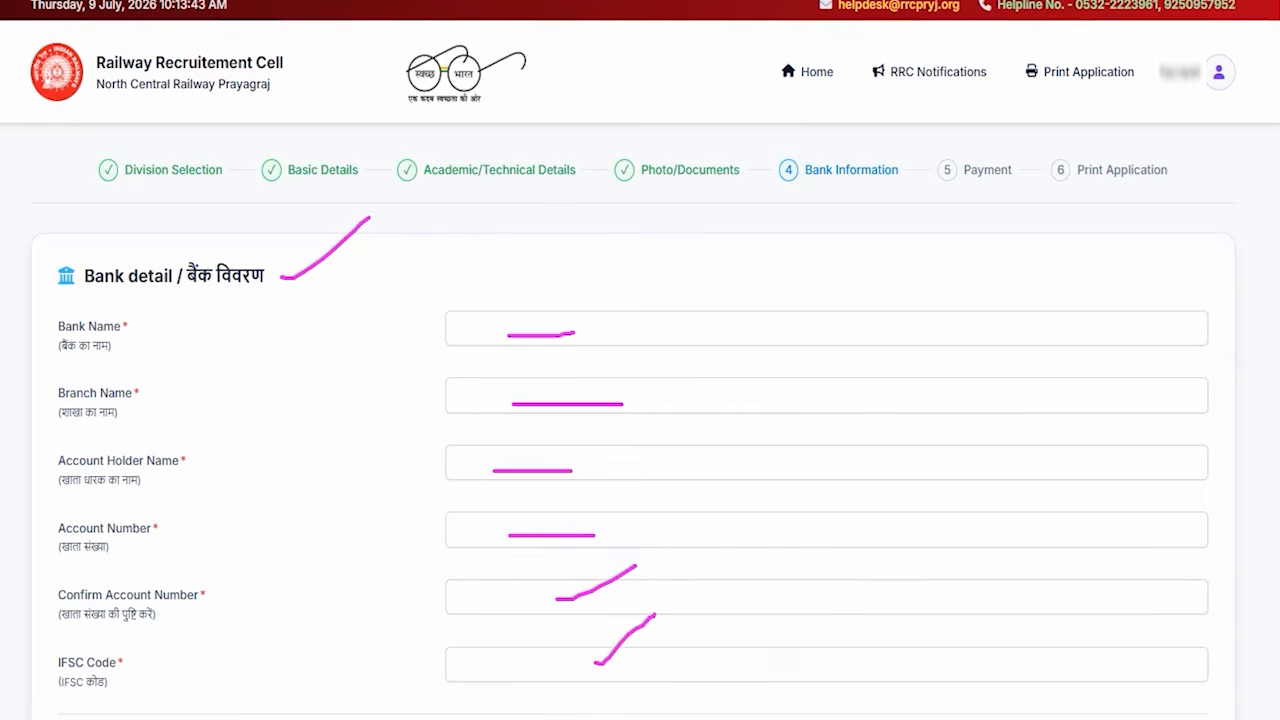
- Clear the drawn marks, mark Save & Next to Step-5 below the bank declaration and proceed to the Payment step
key("Escape")
scroll(404, 437, "down", 3)
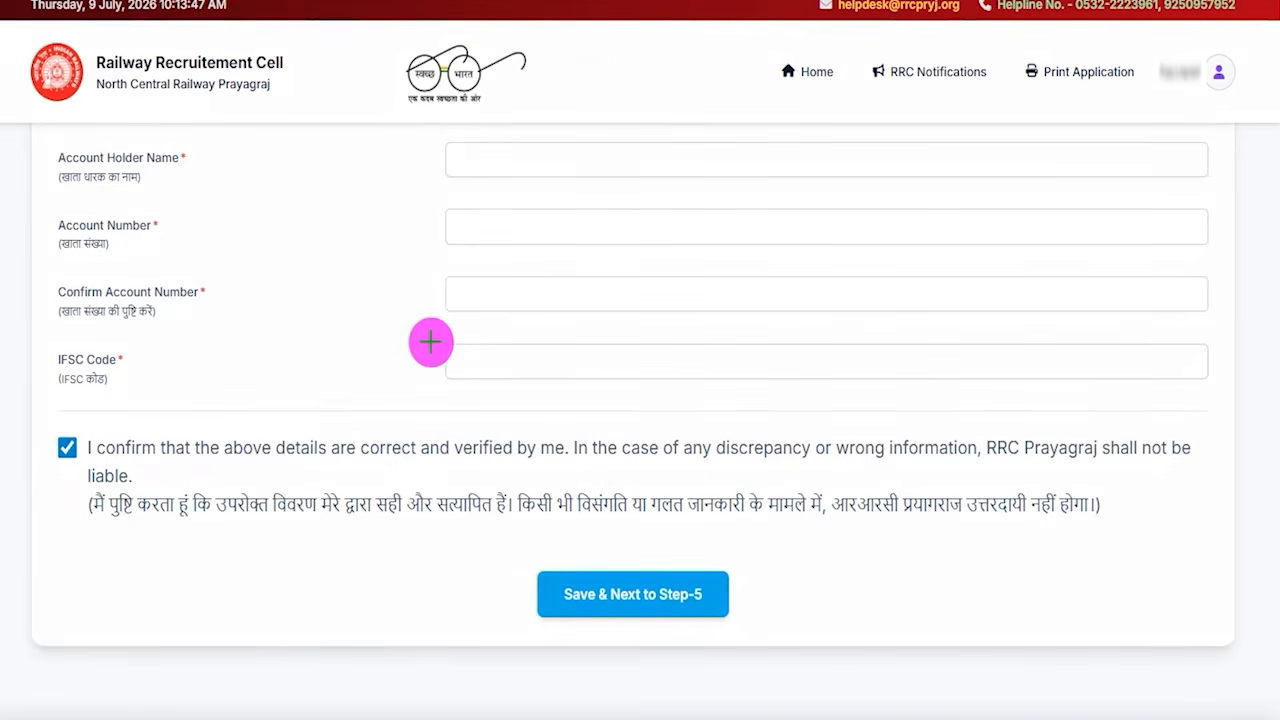
mouse_move(512, 555)
left_mouse_down()
mouse_move(760, 614)
mouse_move(769, 634)
mouse_move(737, 615)
left_mouse_up()
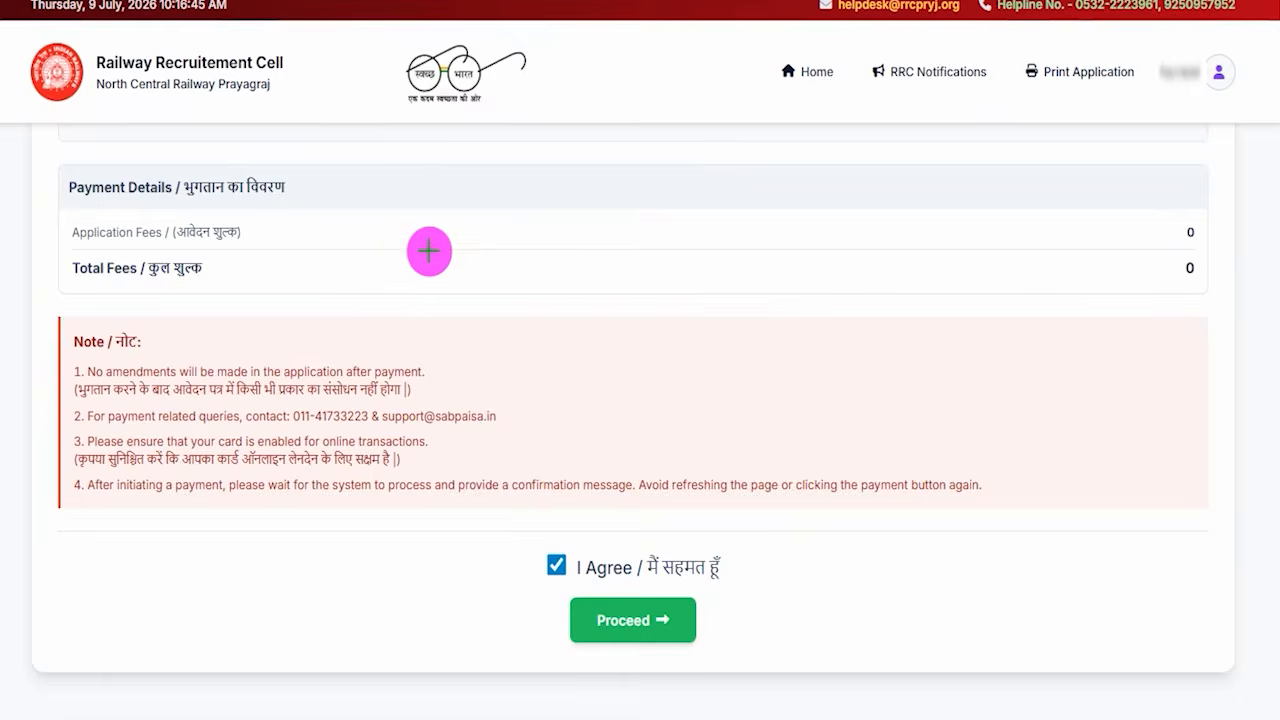
- Tick the Payment Details heading and write an underlined 100 beside it
left_click_drag(352, 209, 426, 146)
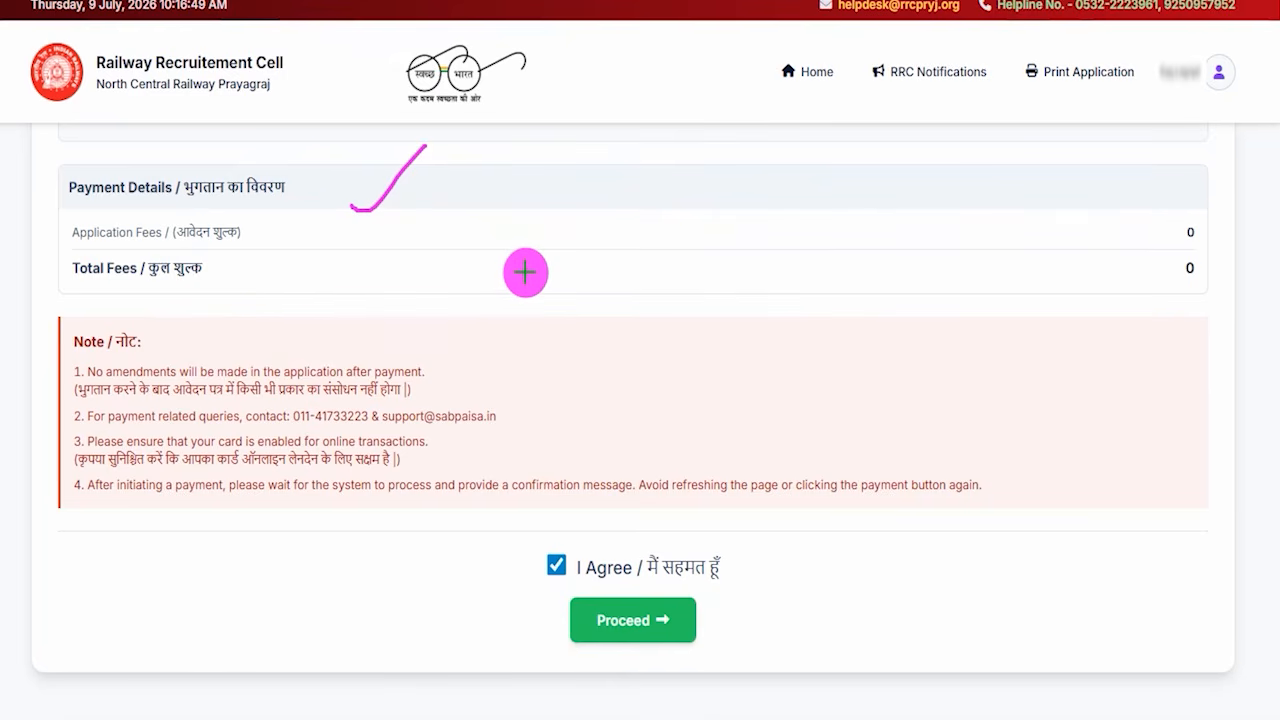
mouse_move(563, 168)
left_mouse_down()
mouse_move(577, 200)
mouse_move(606, 165)
left_mouse_up()
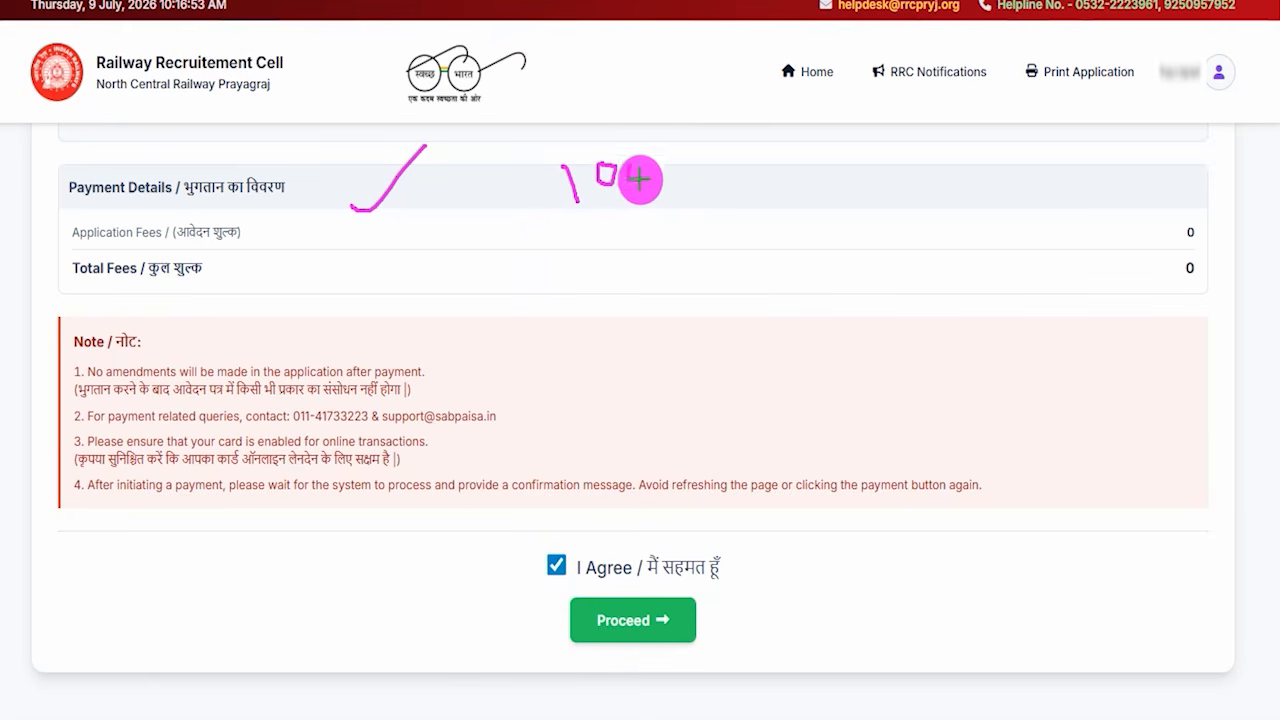
left_click_drag(543, 217, 643, 189)
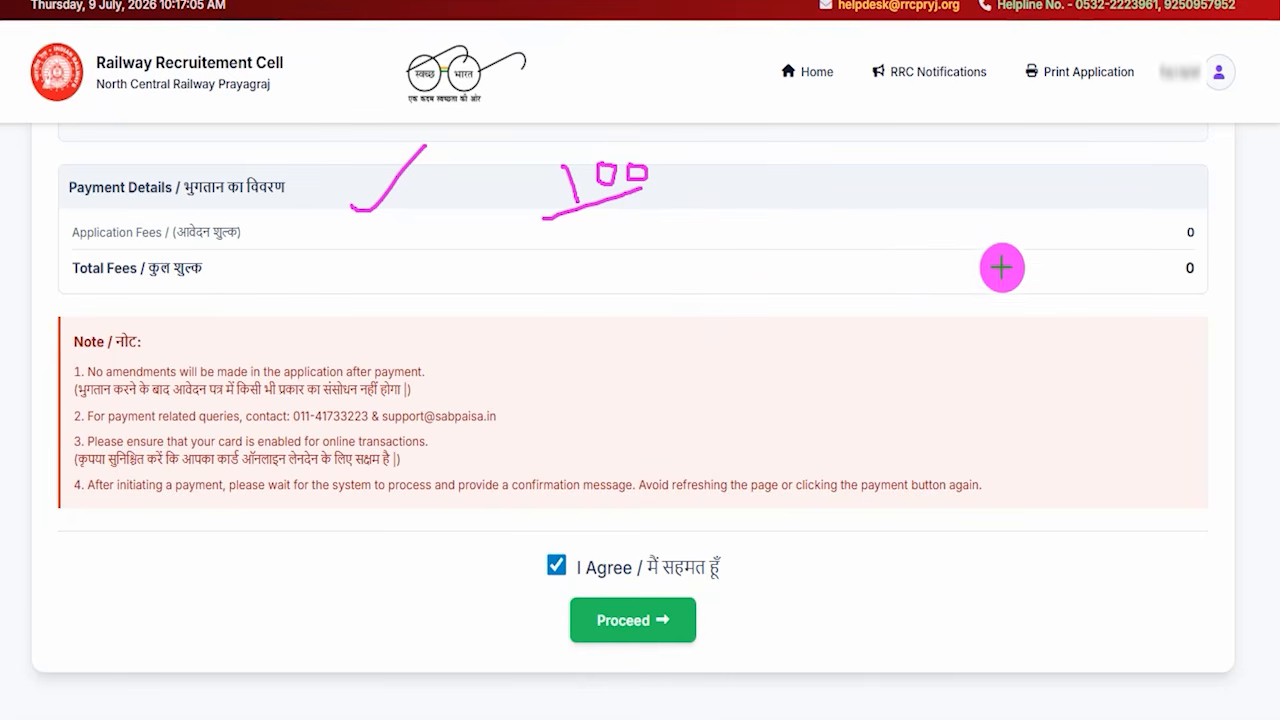
- Tick the Total Fees row and the I Agree checkbox, and mark Proceed to reach the Application Form page
left_click_drag(995, 264, 1075, 185)
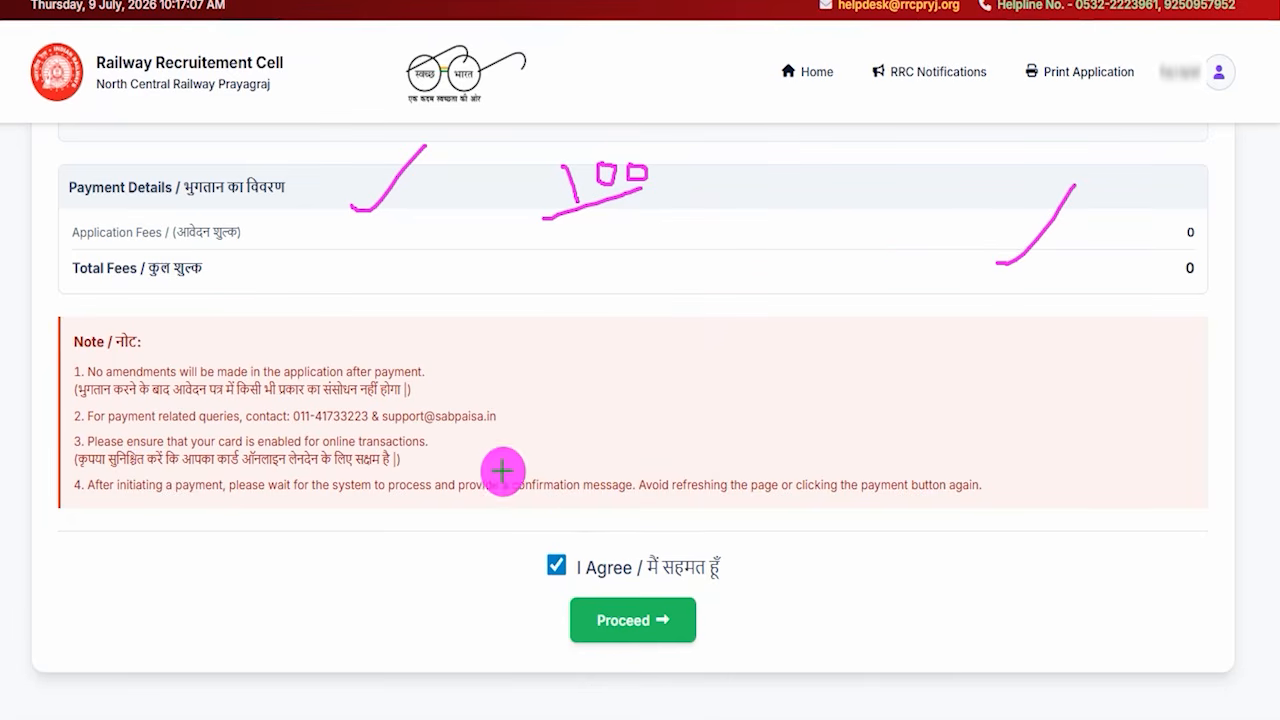
left_click_drag(554, 543, 603, 487)
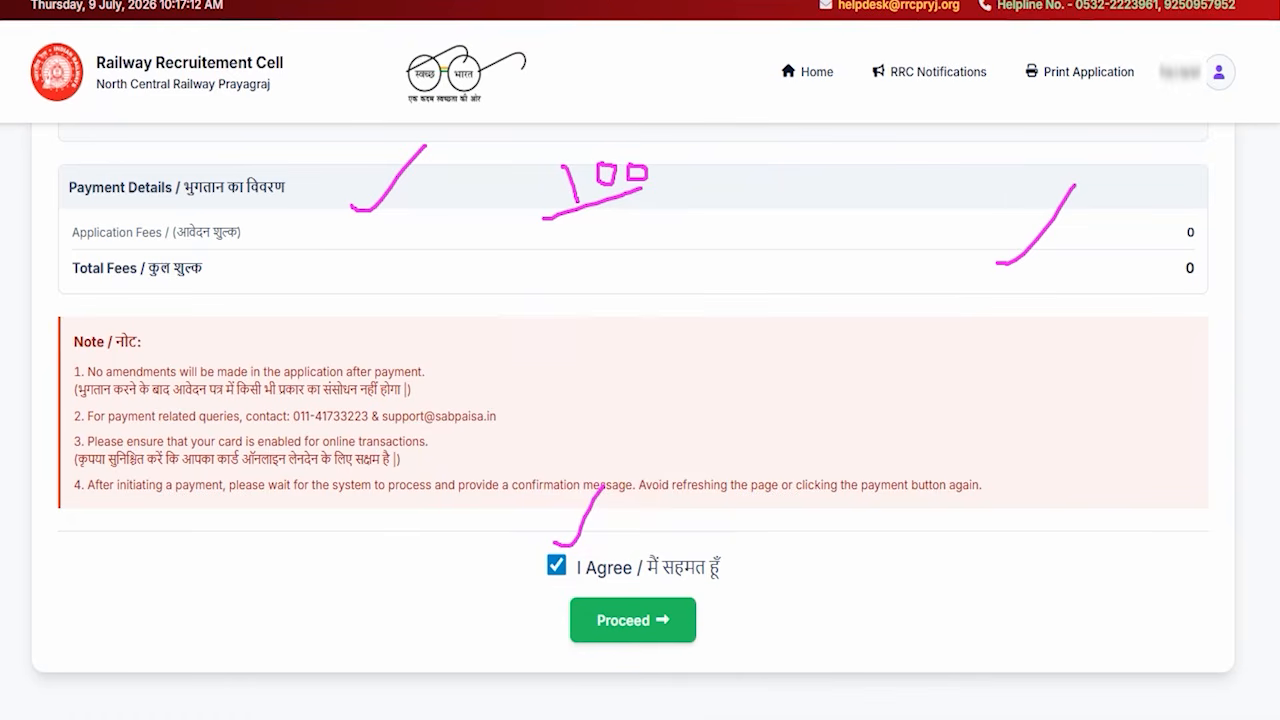
left_click_drag(930, 614, 690, 612)
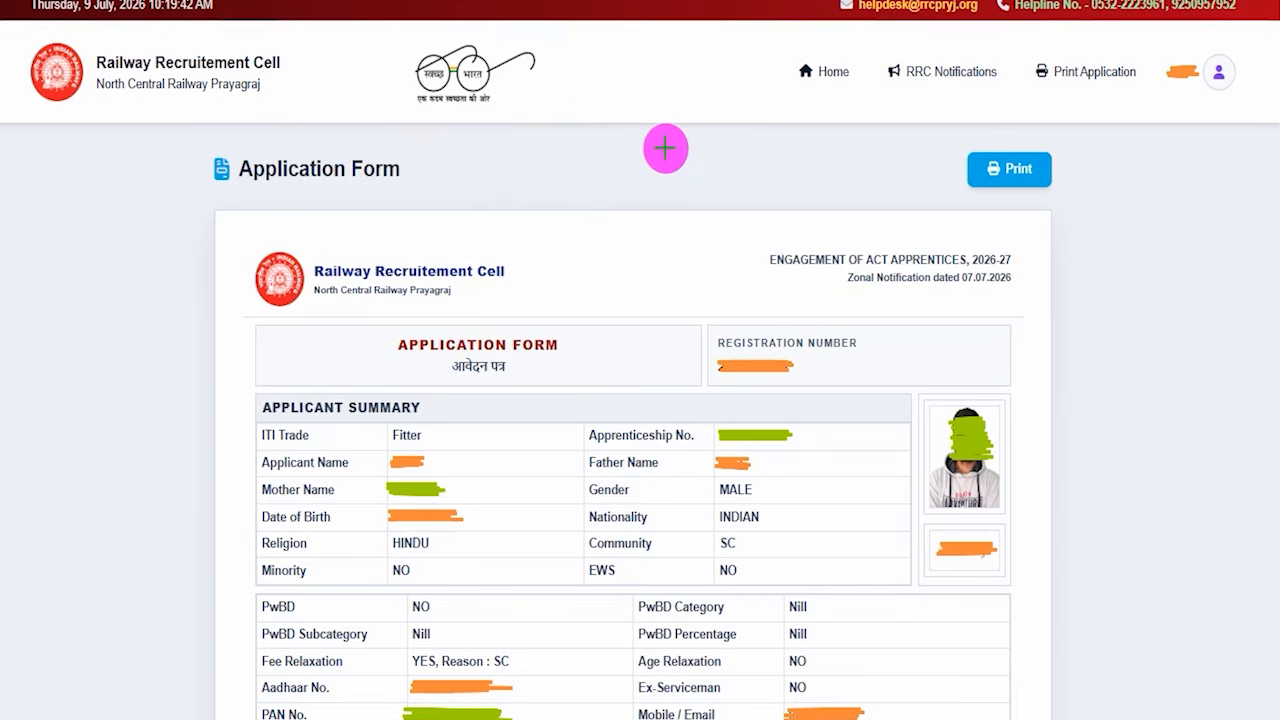
- Draw three ticks beside the Application Form heading and box Print with a line leading away from it
left_click_drag(500, 189, 563, 126)
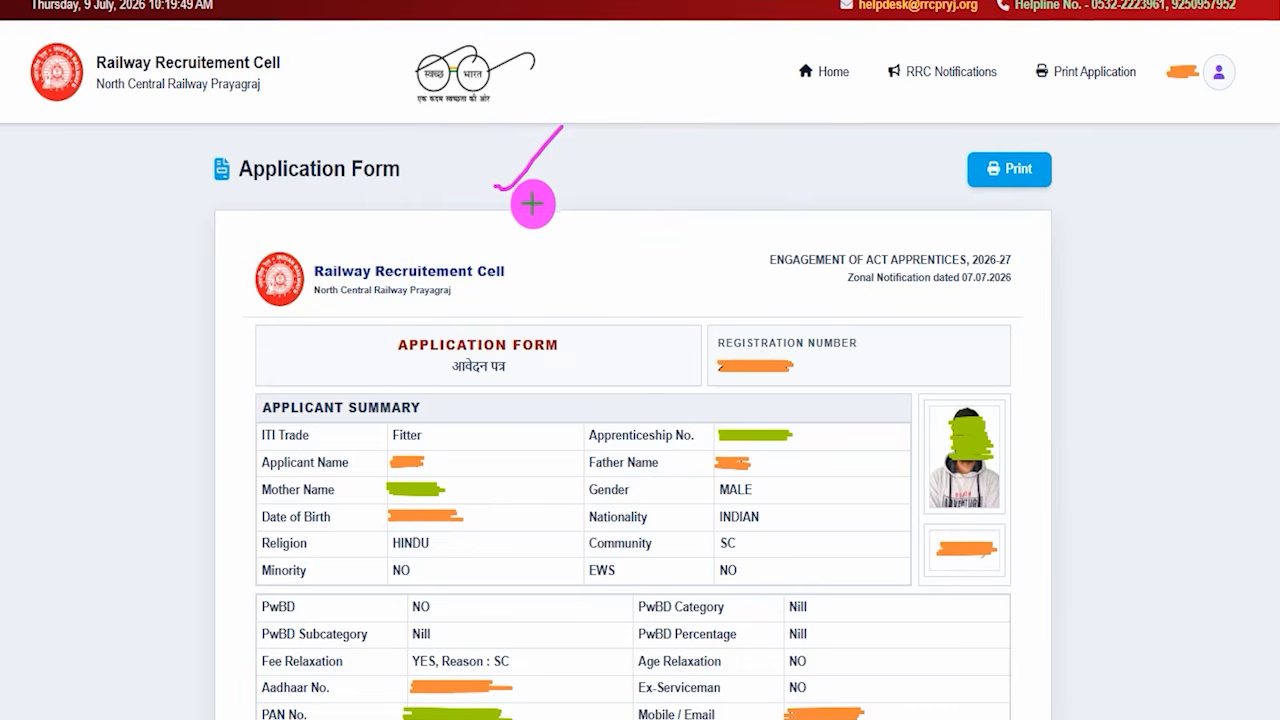
left_click_drag(530, 207, 589, 165)
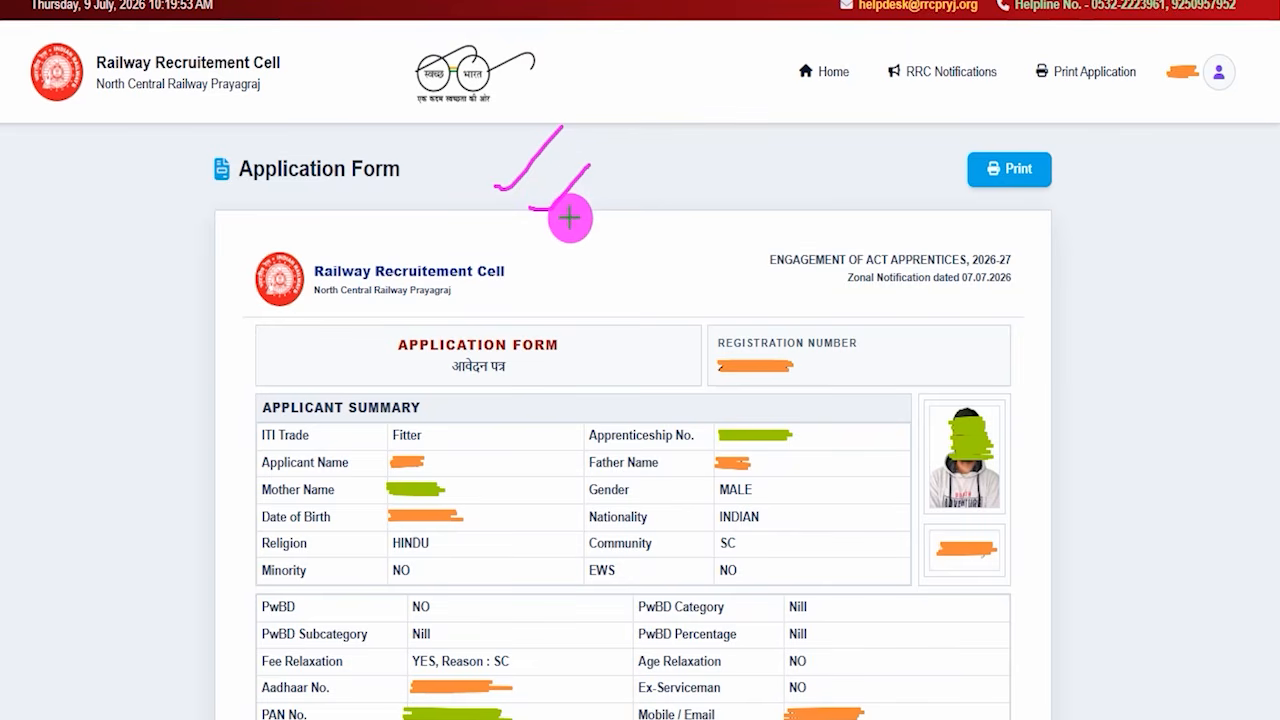
left_click_drag(569, 219, 636, 178)
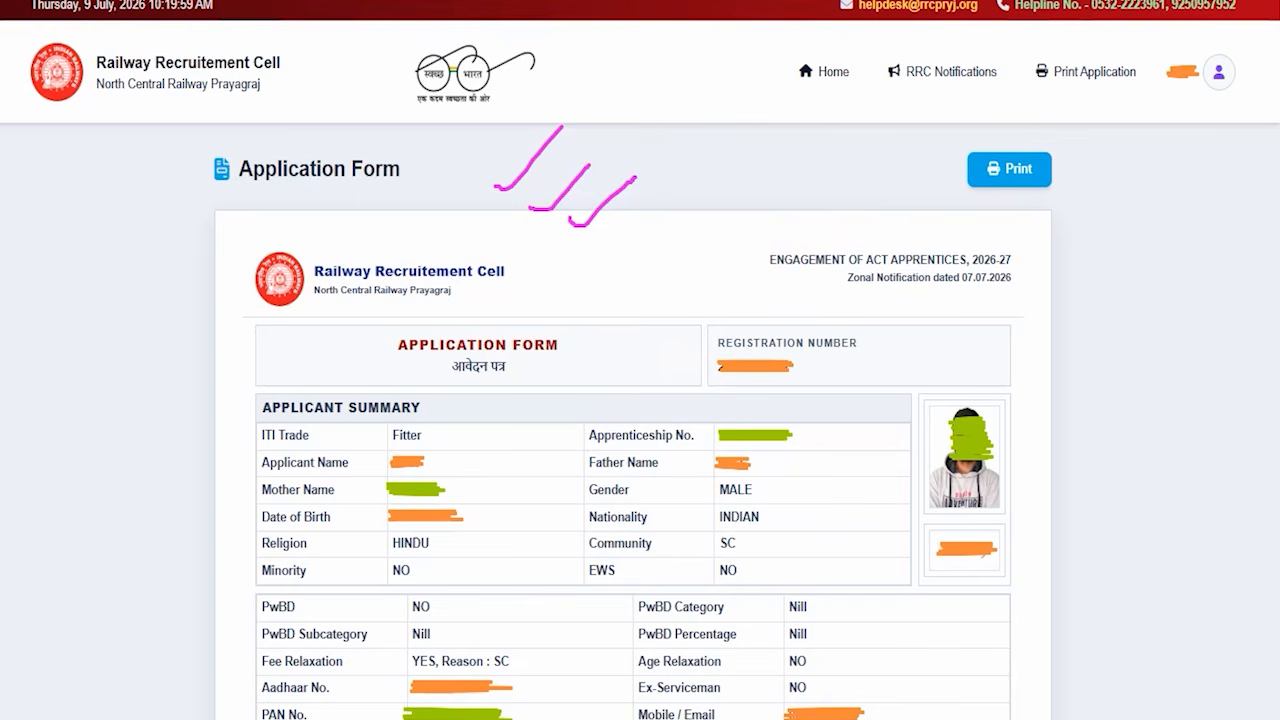
mouse_move(929, 138)
left_mouse_down()
mouse_move(1071, 180)
mouse_move(1081, 202)
mouse_move(1218, 115)
left_mouse_up()
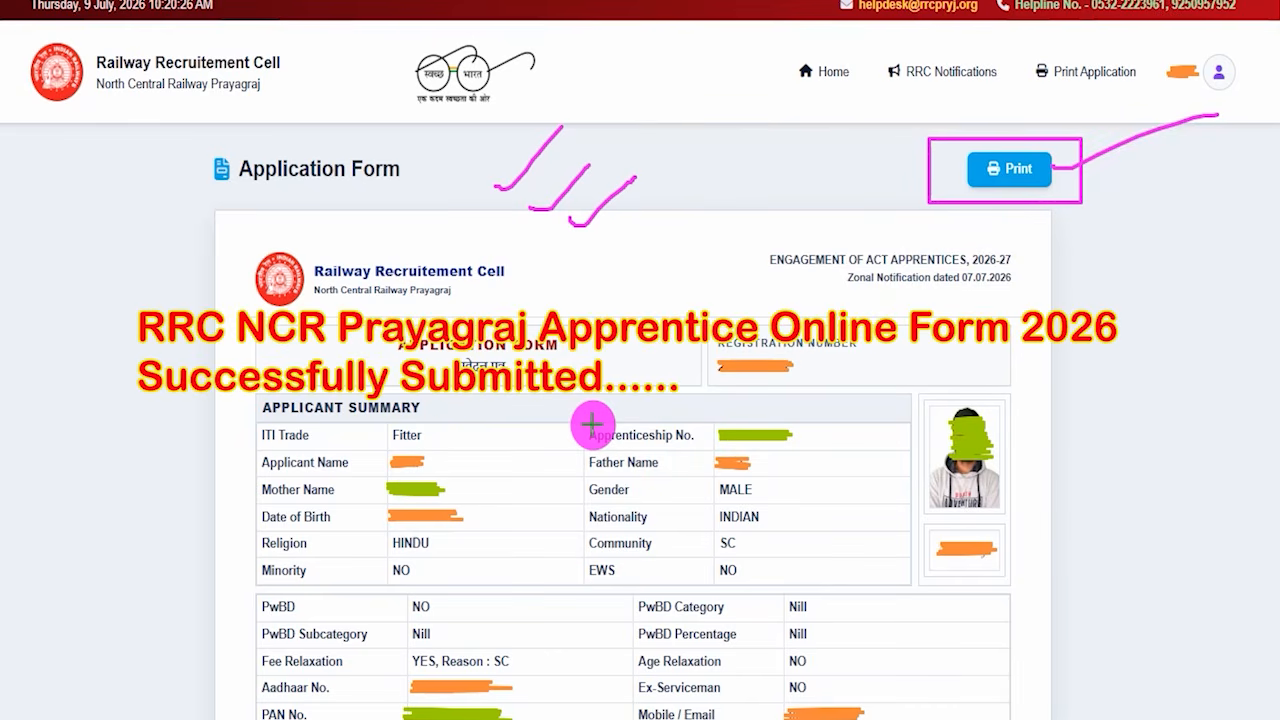
- Tick the form's title block, underline beside EWS and draw a tick next to the applicant's photo
left_click_drag(605, 371, 657, 300)
left_click_drag(607, 568, 713, 567)
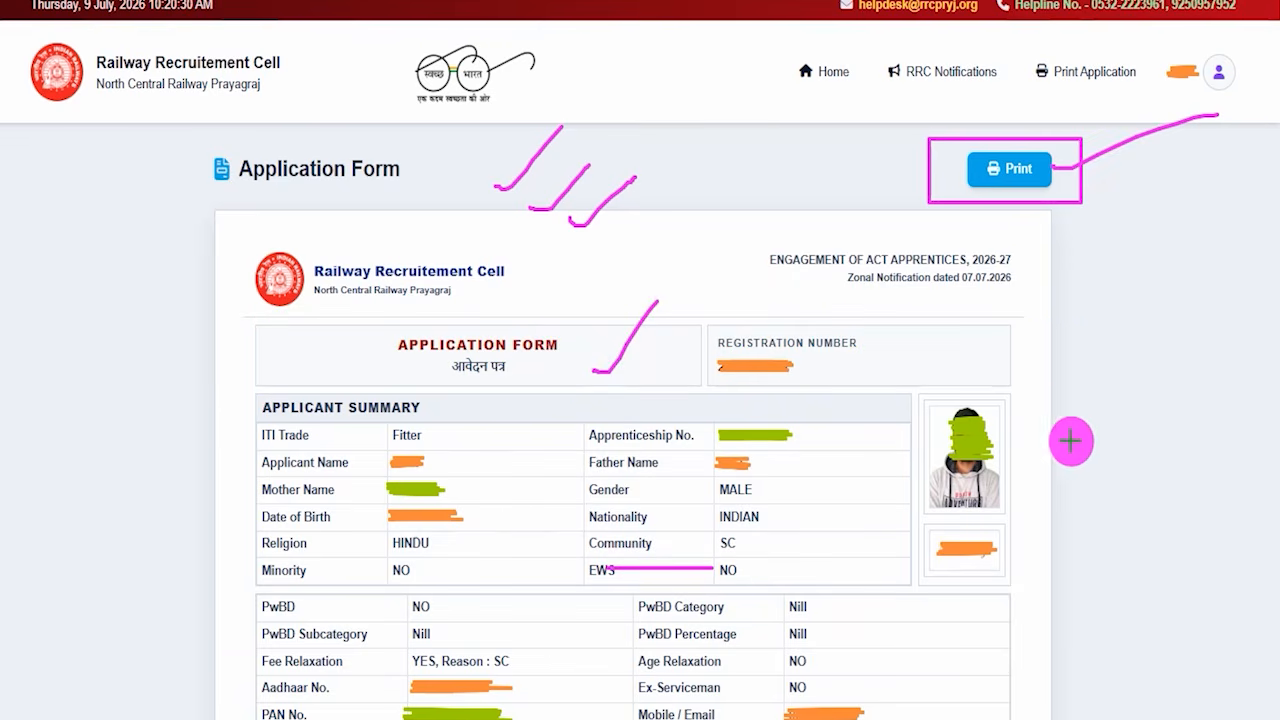
left_click_drag(1056, 399, 1150, 318)
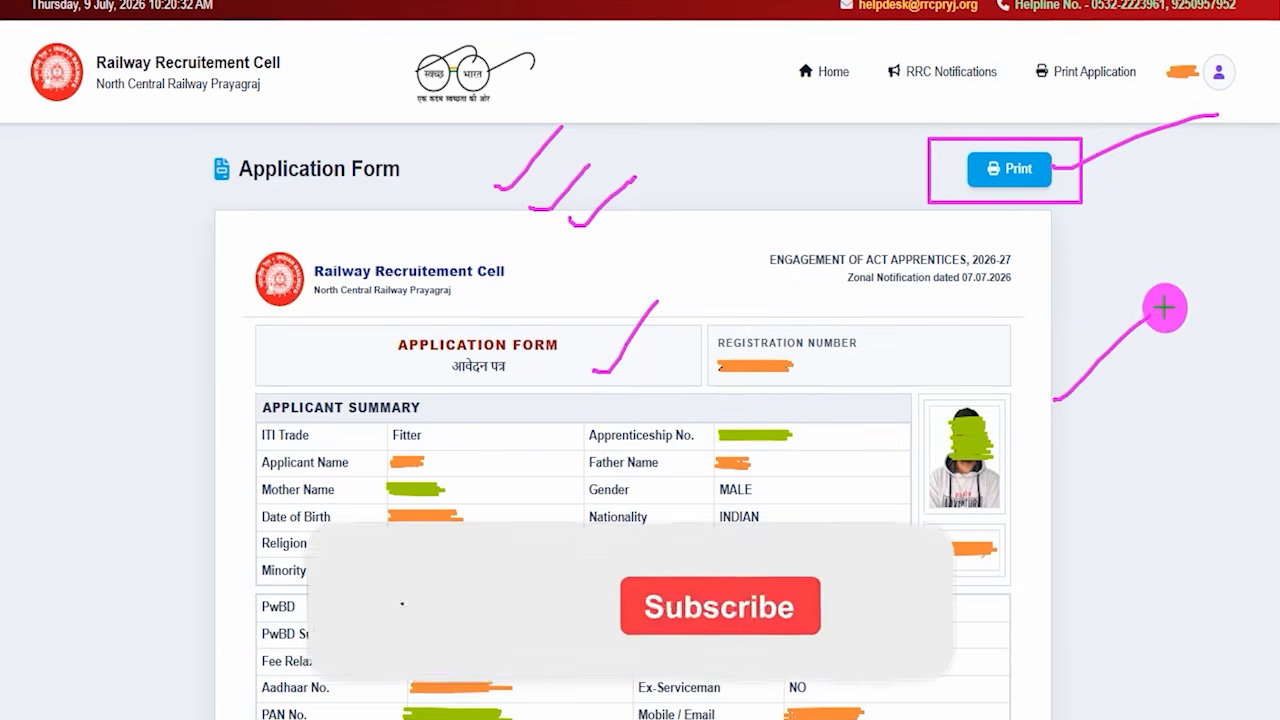
- Write "Like" with three underlines beside the Applicant Summary and draw a large tick across its Gender row
mouse_move(57, 420)
left_mouse_down()
mouse_move(90, 443)
mouse_move(137, 424)
left_mouse_up()
left_click_drag(42, 475, 155, 438)
left_click_drag(52, 502, 158, 480)
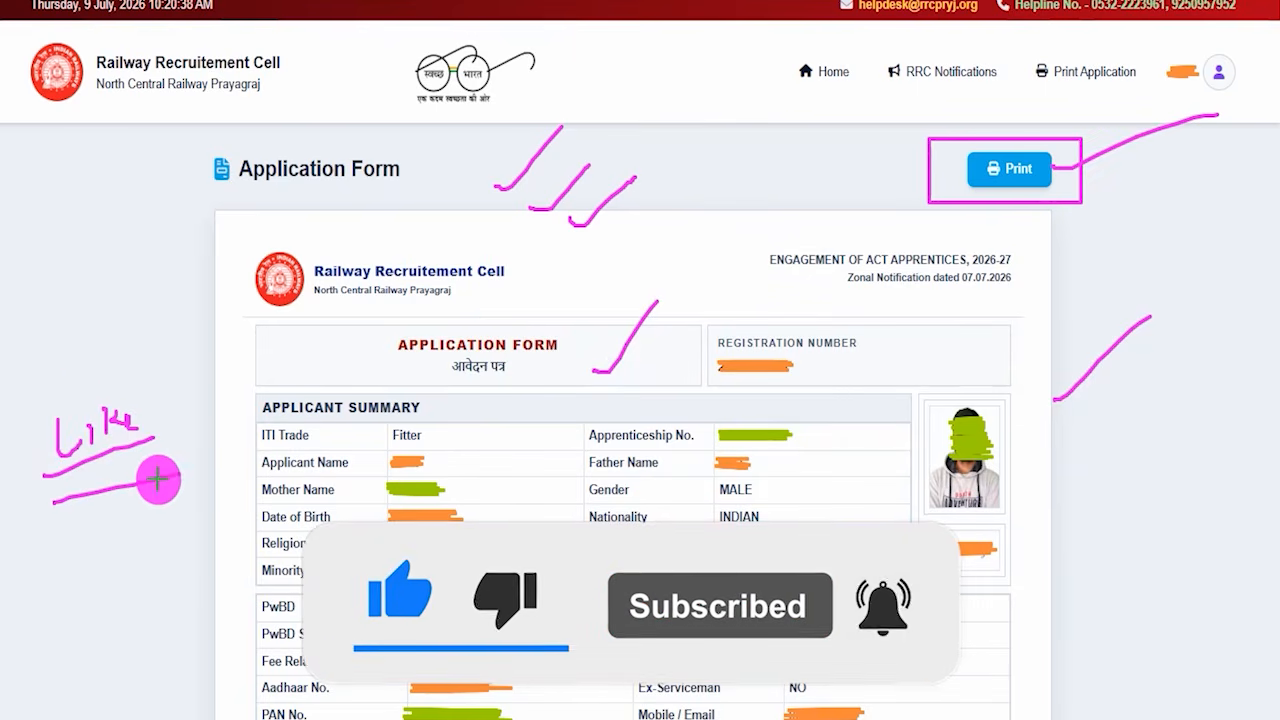
left_click_drag(49, 520, 160, 503)
left_click_drag(660, 503, 743, 397)
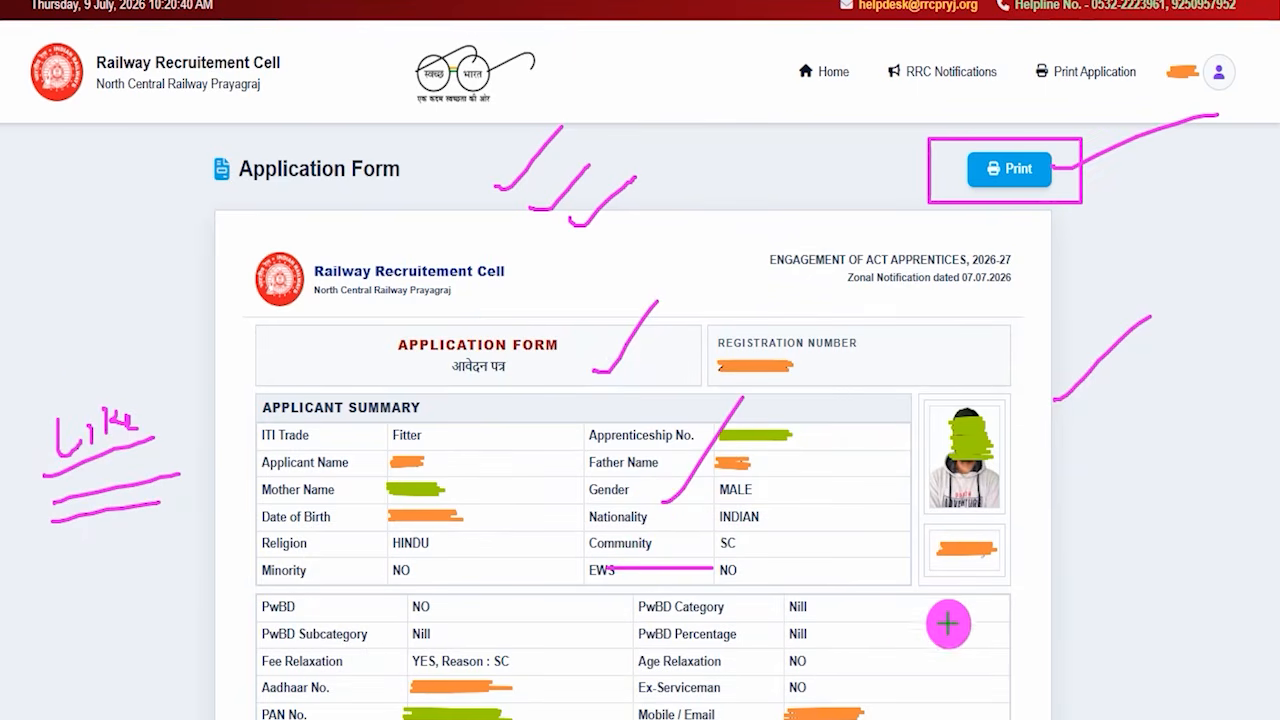